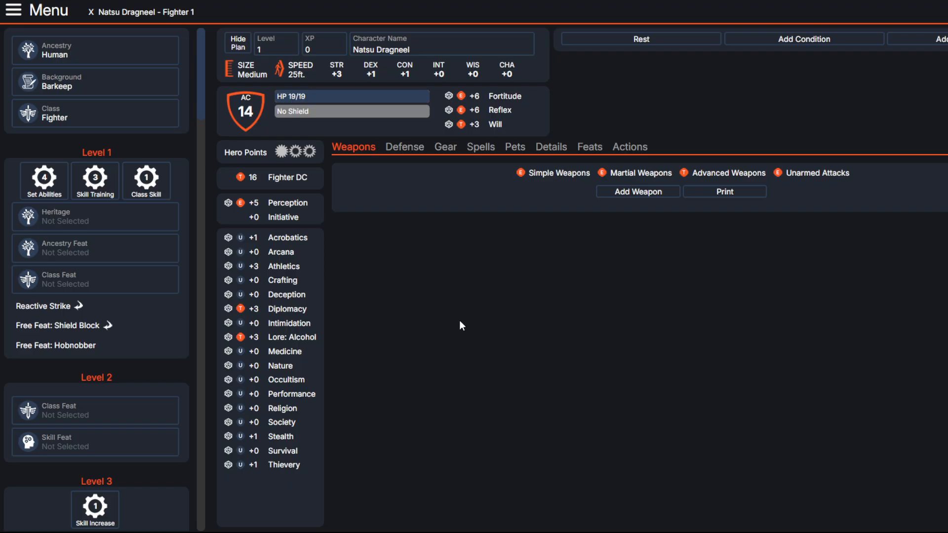
# Step: Set the character's class to Kineticist
pyautogui.click(383, 52)
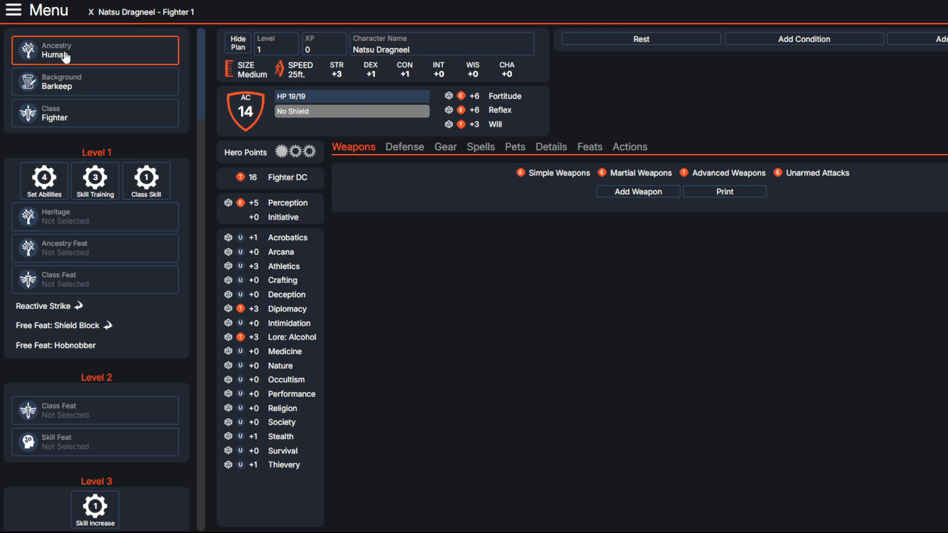
pyautogui.click(58, 121)
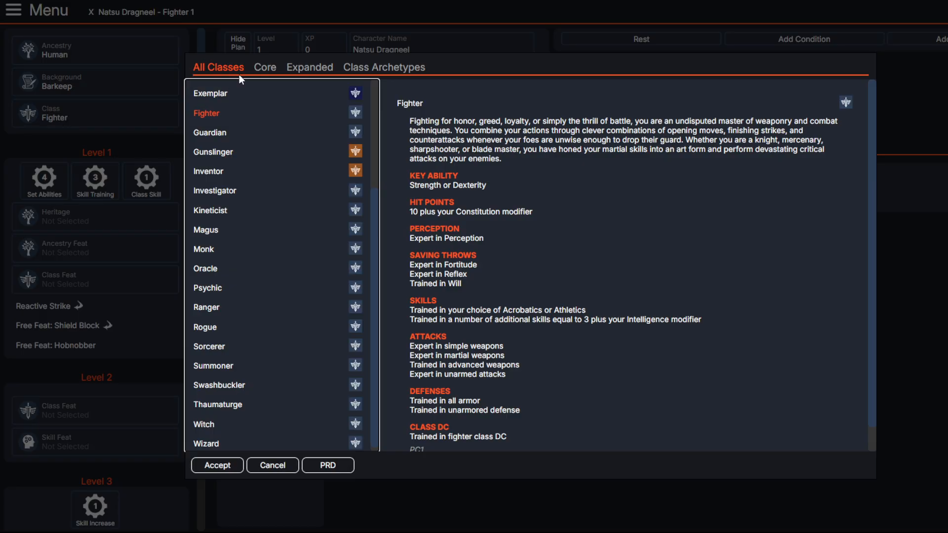
pyautogui.click(212, 210)
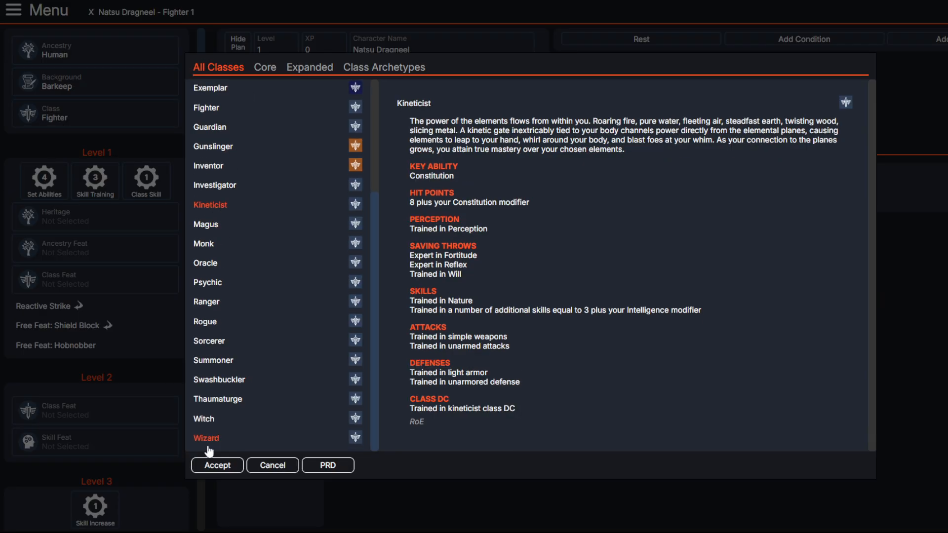
pyautogui.click(213, 464)
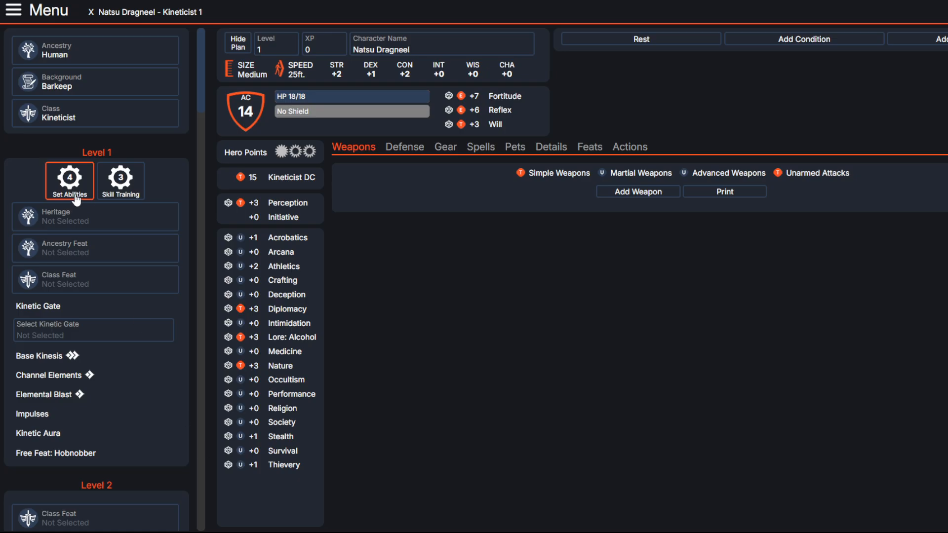
# Step: Open the background options and examine the Blessed background's description
pyautogui.click(103, 89)
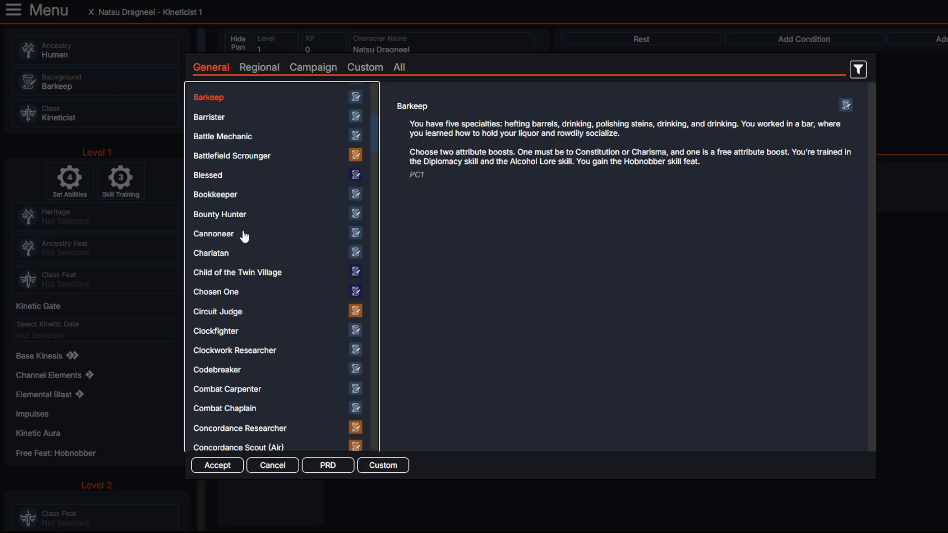
pyautogui.scroll(-1, 247, 243)
pyautogui.scroll(1, 246, 239)
pyautogui.click(242, 175)
# Step: Look through the general backgrounds and examine the Gladiator background's attribute boosts, trained skills and skill feat
pyautogui.scroll(-3, 242, 218)
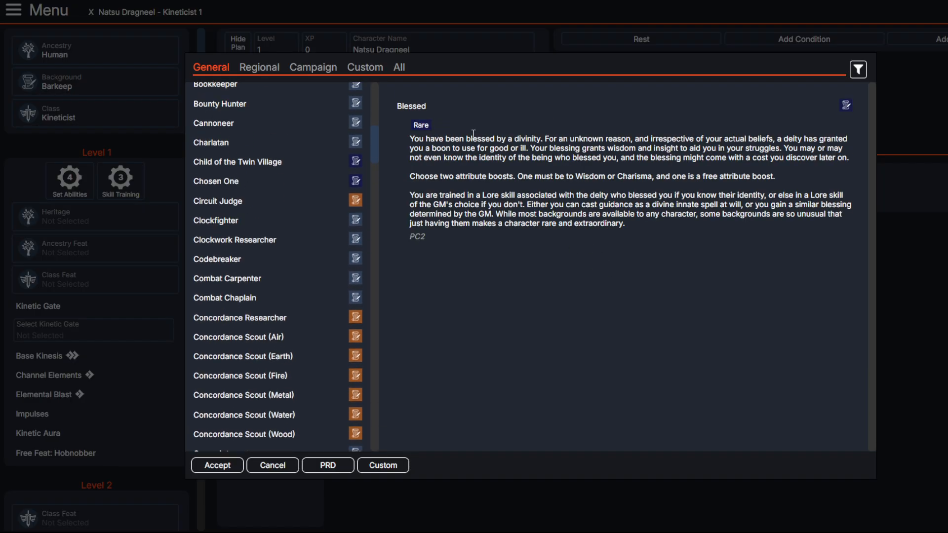
pyautogui.scroll(-3, 201, 202)
pyautogui.scroll(2, 251, 129)
pyautogui.scroll(-3, 237, 187)
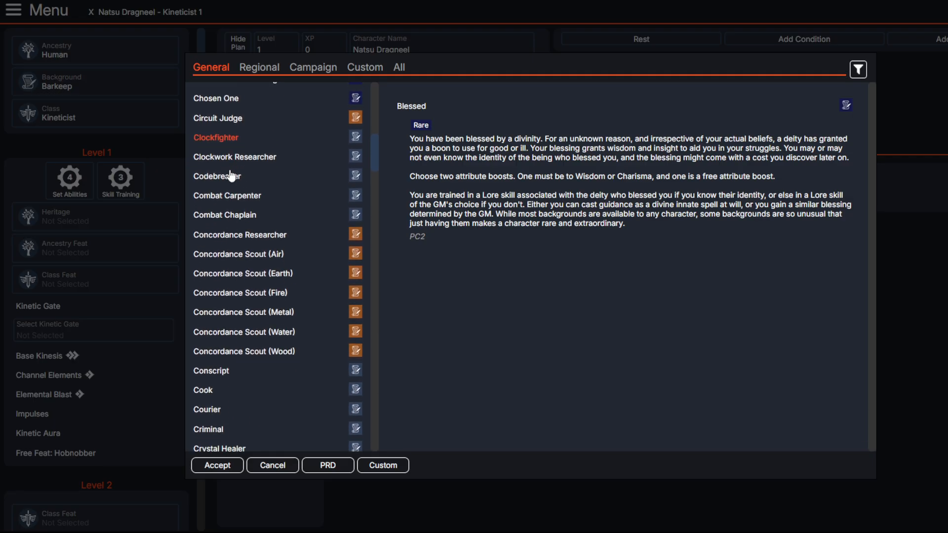
pyautogui.scroll(-8, 246, 226)
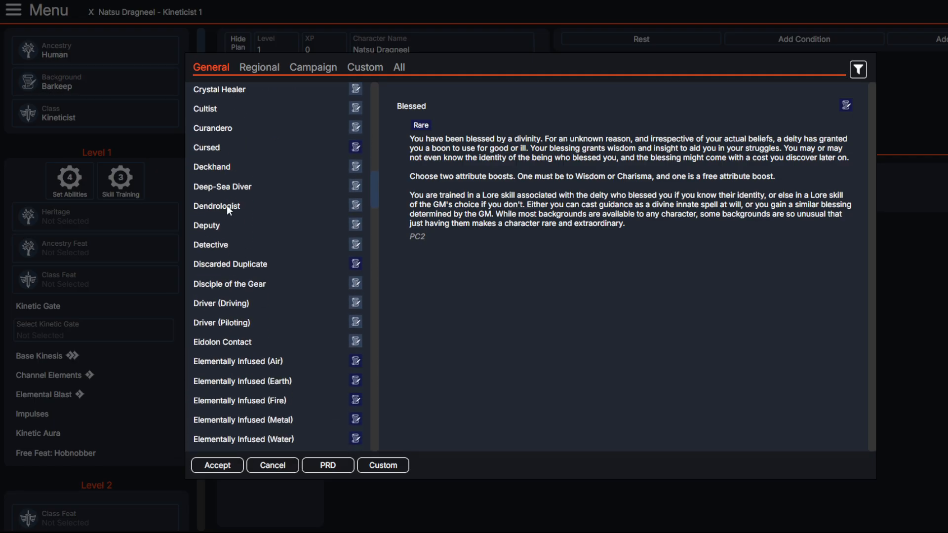
pyautogui.scroll(-3, 227, 193)
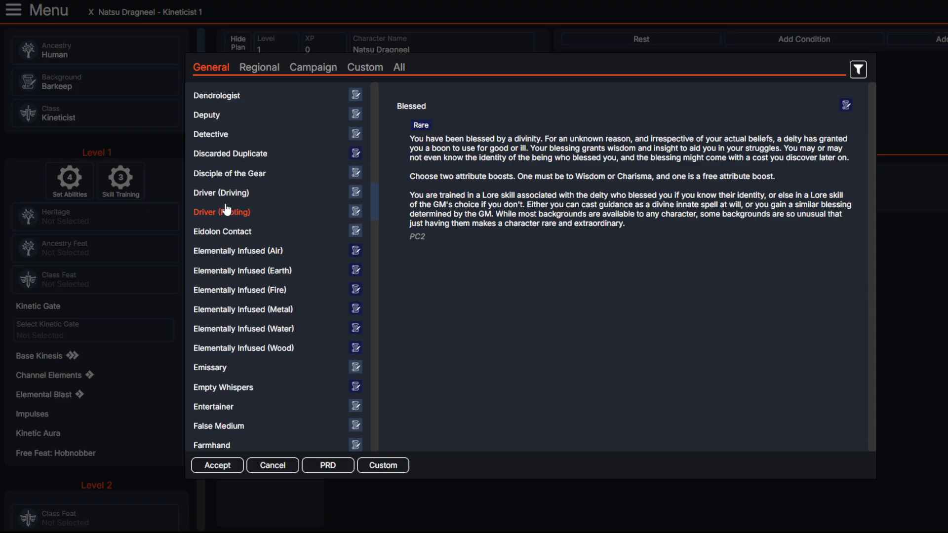
pyautogui.scroll(-5, 227, 210)
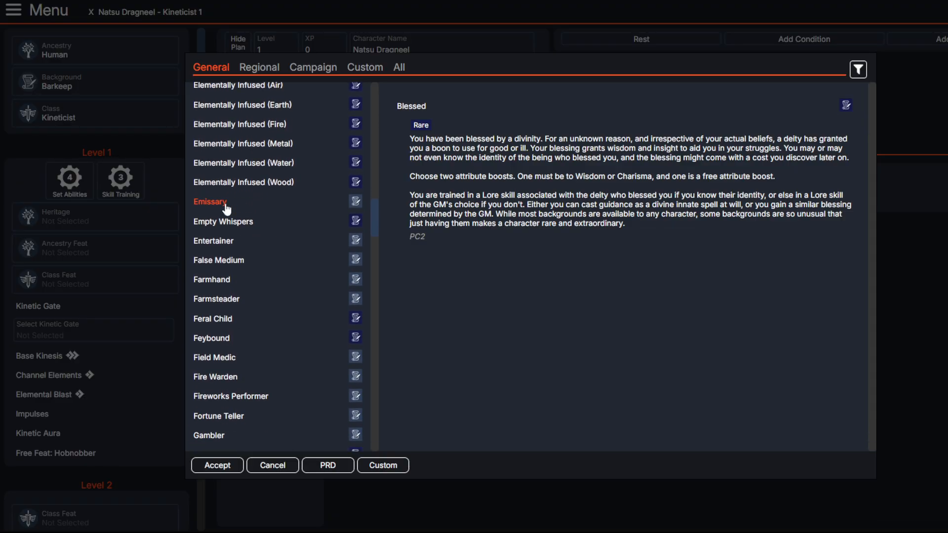
pyautogui.scroll(-1, 227, 209)
pyautogui.scroll(-1, 227, 212)
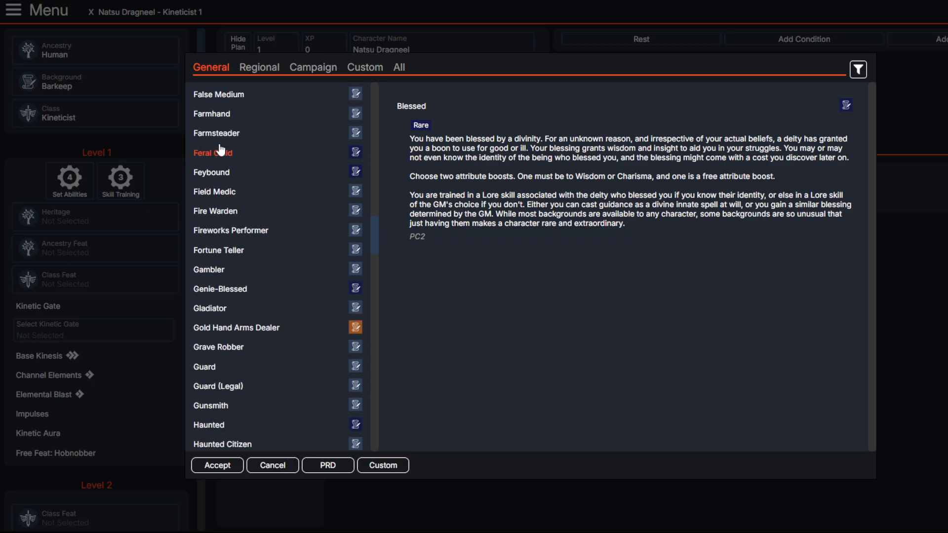
pyautogui.scroll(-3, 230, 236)
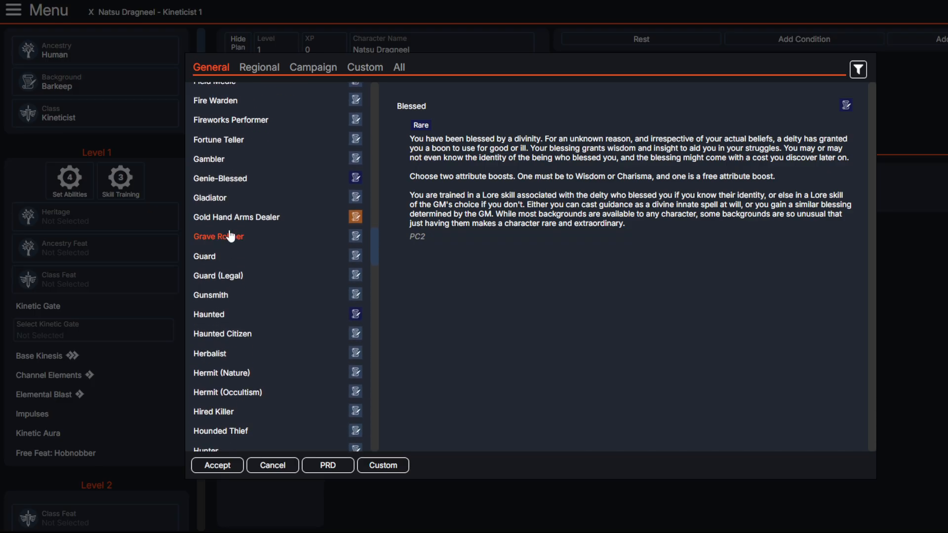
pyautogui.click(213, 199)
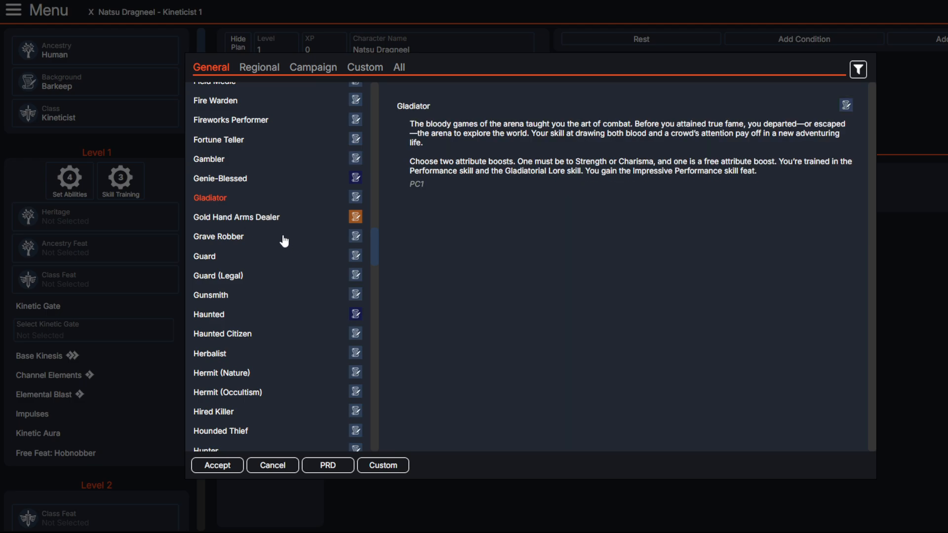
pyautogui.moveTo(562, 170)
pyautogui.mouseDown()
pyautogui.moveTo(602, 171)
pyautogui.moveTo(412, 176)
pyautogui.moveTo(514, 163)
pyautogui.moveTo(423, 176)
pyautogui.moveTo(543, 176)
pyautogui.moveTo(421, 175)
pyautogui.moveTo(554, 172)
pyautogui.moveTo(392, 179)
pyautogui.moveTo(431, 168)
pyautogui.moveTo(608, 170)
pyautogui.moveTo(514, 173)
pyautogui.moveTo(563, 171)
pyautogui.mouseUp()
pyautogui.doubleClick(515, 170)
pyautogui.doubleClick(421, 172)
pyautogui.doubleClick(554, 172)
pyautogui.doubleClick(414, 173)
pyautogui.doubleClick(523, 174)
pyautogui.click(597, 172)
pyautogui.click(563, 172)
# Step: Find the Warrior background among the general backgrounds and set it as the character's background
pyautogui.scroll(-3, 250, 257)
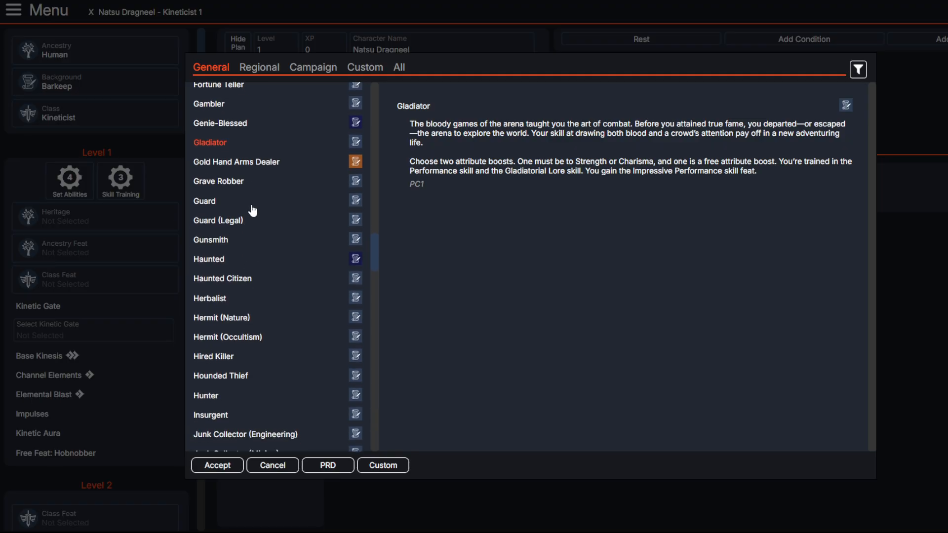
pyautogui.scroll(-3, 232, 245)
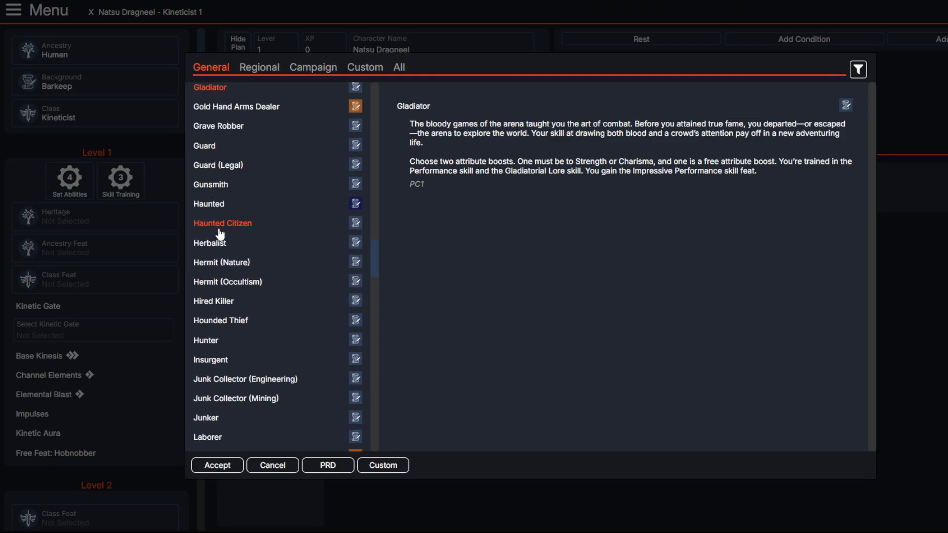
pyautogui.scroll(-8, 223, 247)
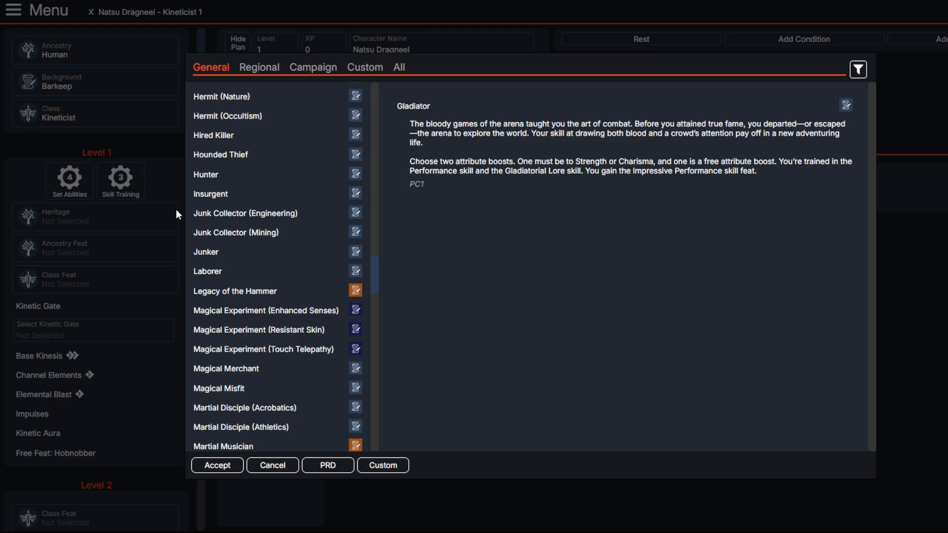
pyautogui.scroll(-14, 216, 213)
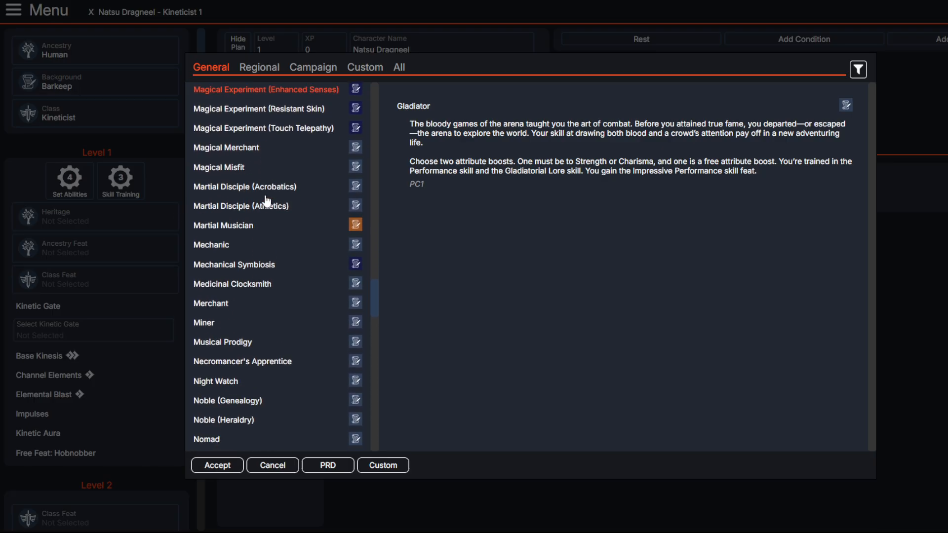
pyautogui.scroll(-3, 241, 182)
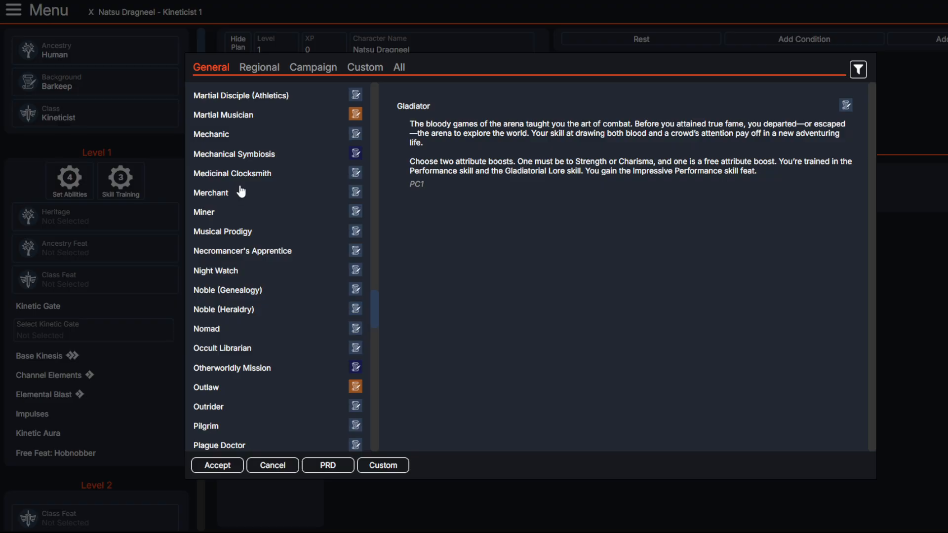
pyautogui.scroll(-3, 240, 192)
pyautogui.scroll(2, 425, 212)
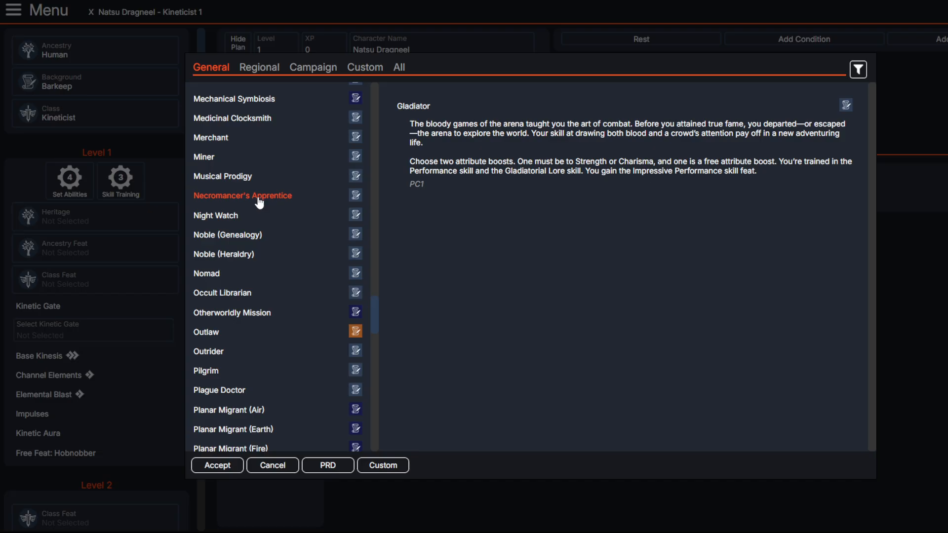
pyautogui.scroll(-3, 258, 202)
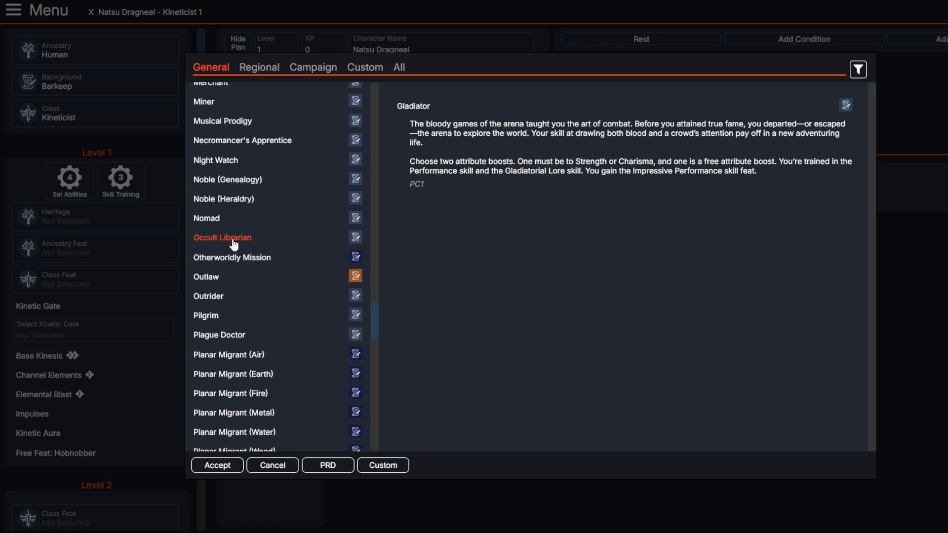
pyautogui.scroll(-3, 234, 256)
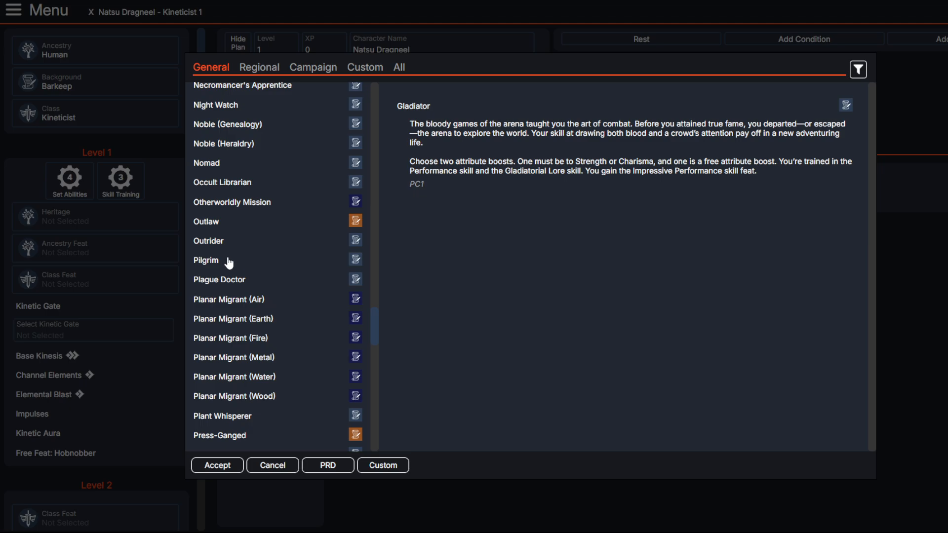
pyautogui.scroll(-6, 229, 262)
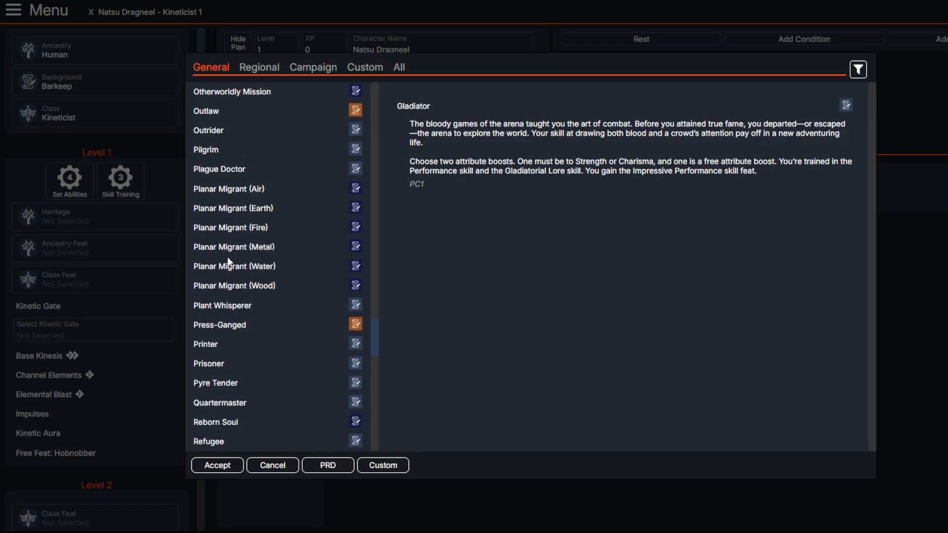
pyautogui.scroll(-6, 227, 256)
pyautogui.scroll(-3, 229, 262)
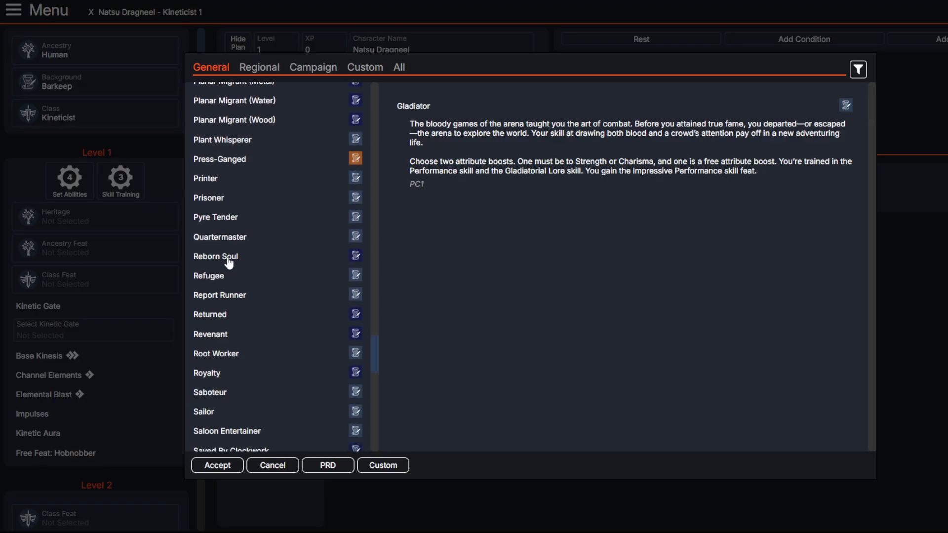
pyautogui.scroll(-5, 226, 276)
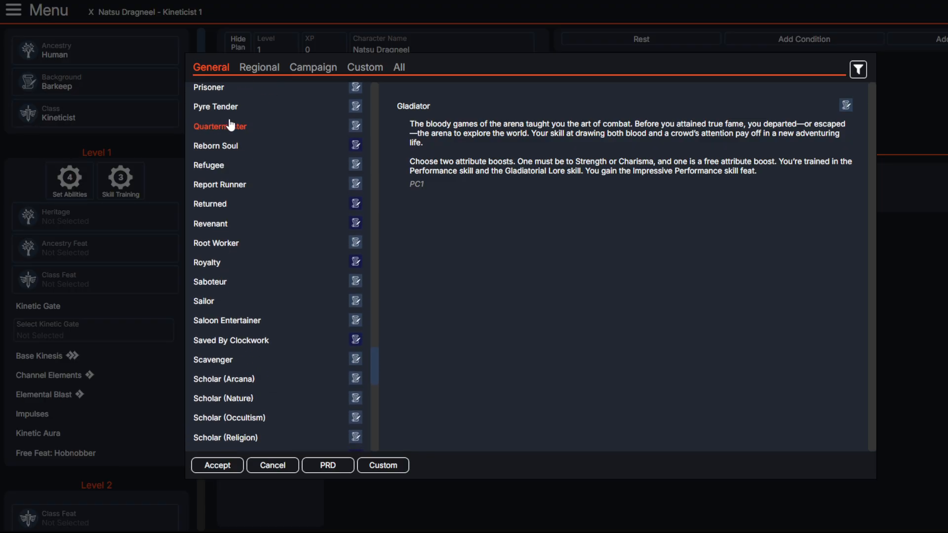
pyautogui.scroll(-3, 222, 311)
pyautogui.scroll(-10, 223, 287)
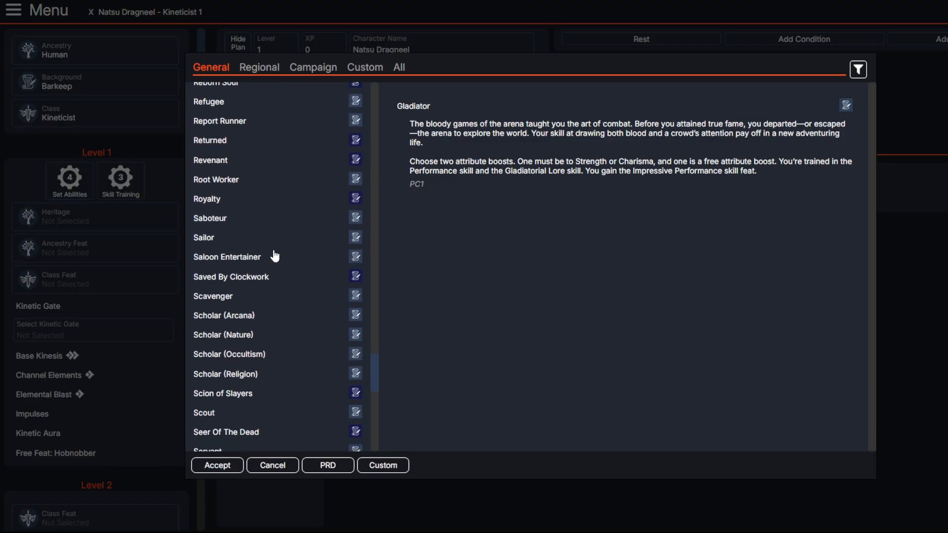
pyautogui.scroll(-3, 224, 267)
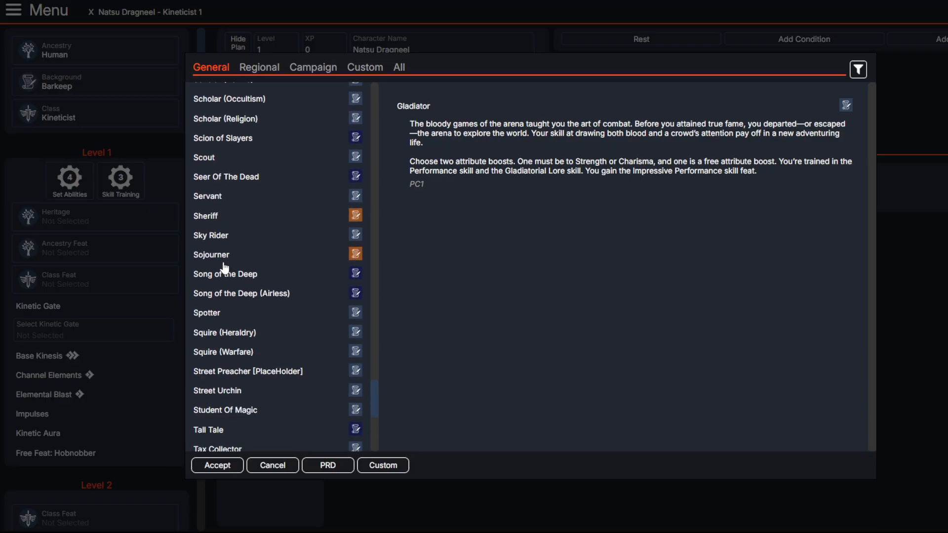
pyautogui.scroll(-5, 225, 268)
pyautogui.scroll(-1, 225, 267)
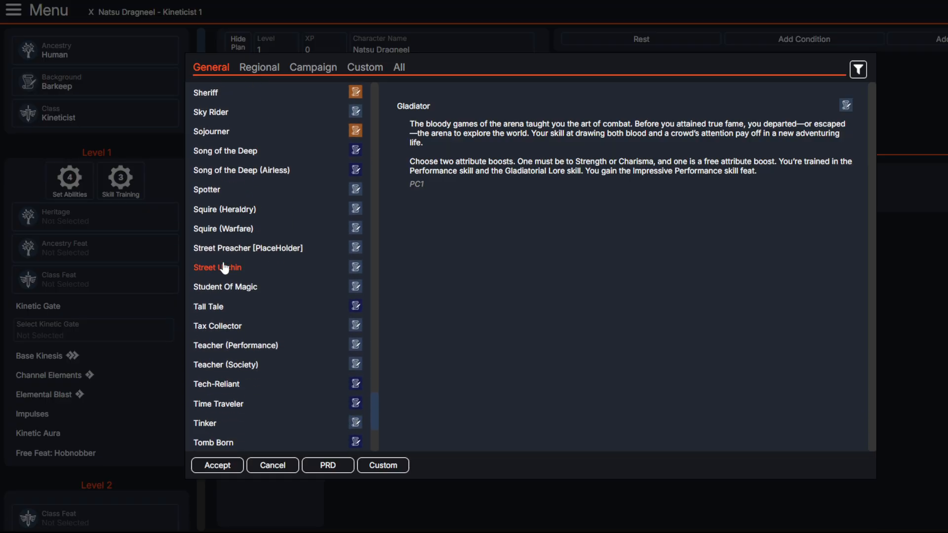
pyautogui.scroll(-10, 225, 267)
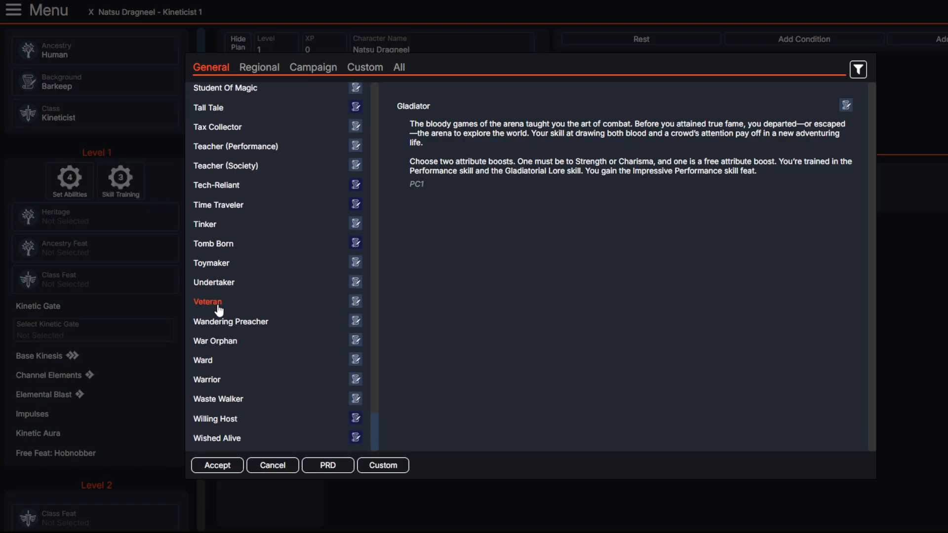
pyautogui.click(205, 384)
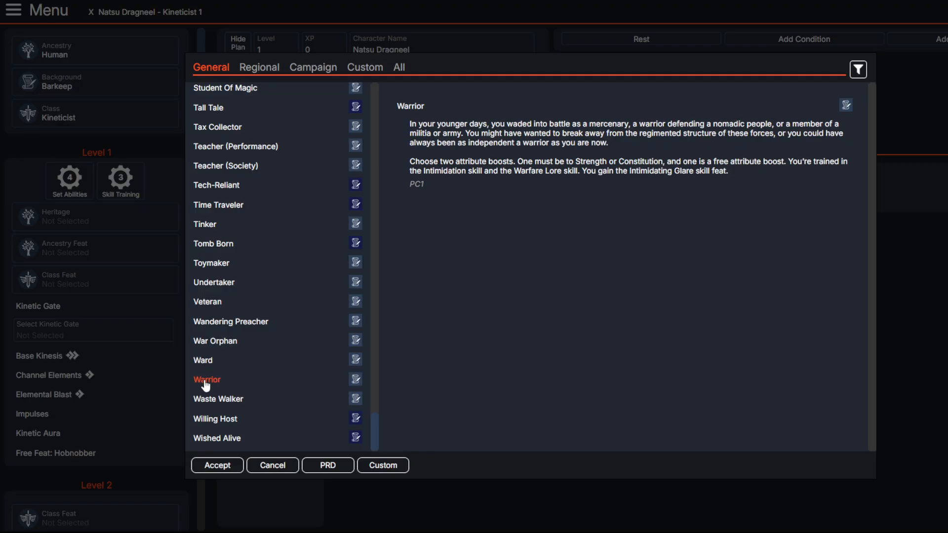
pyautogui.click(216, 464)
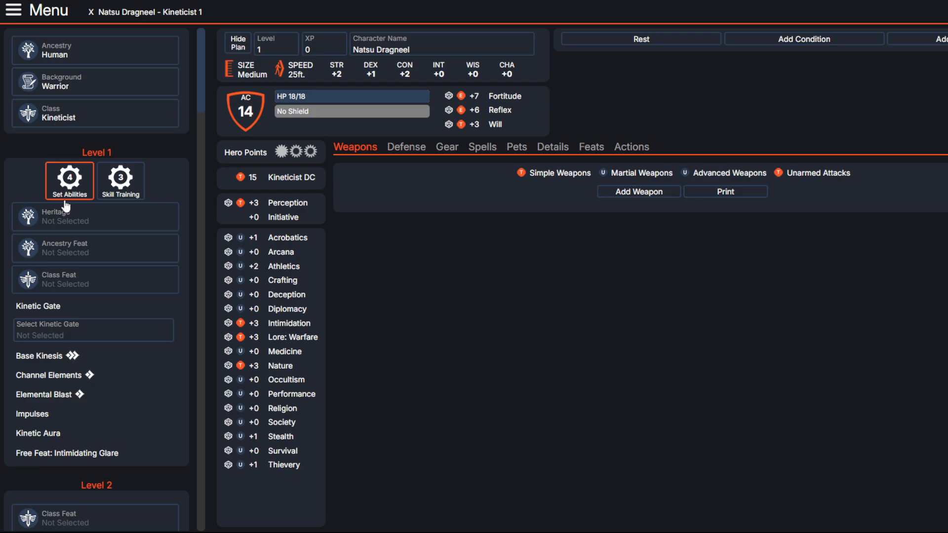
# Step: Set the character's heritage to the uncommon Dragonblood heritage
pyautogui.click(66, 217)
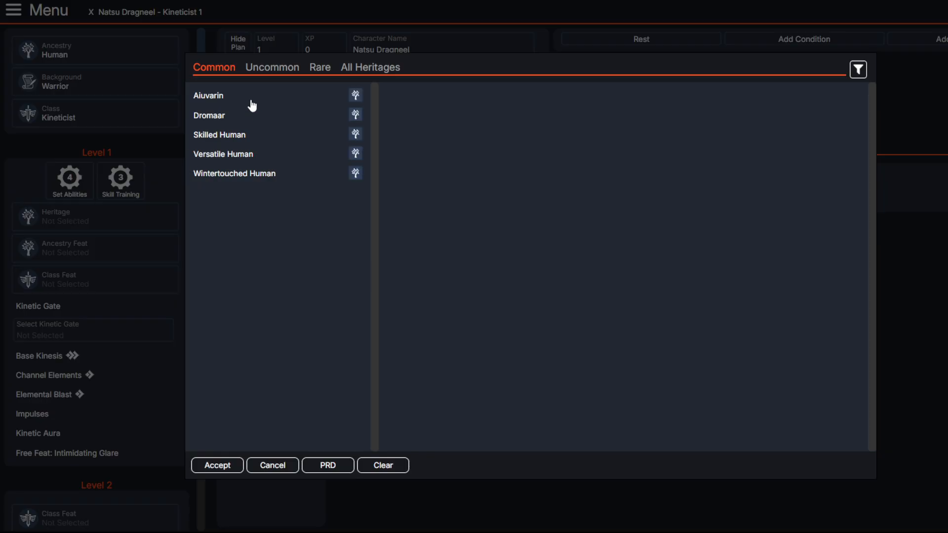
pyautogui.click(253, 68)
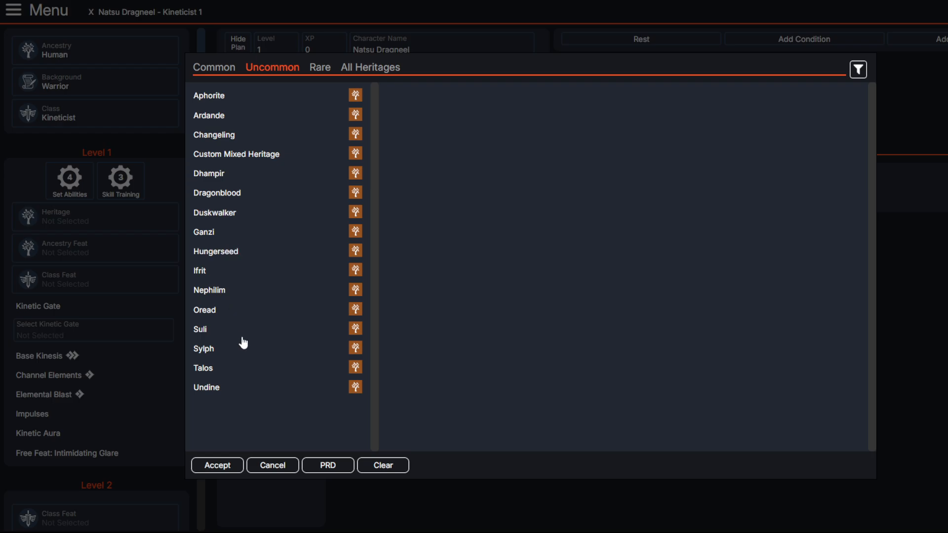
pyautogui.click(220, 193)
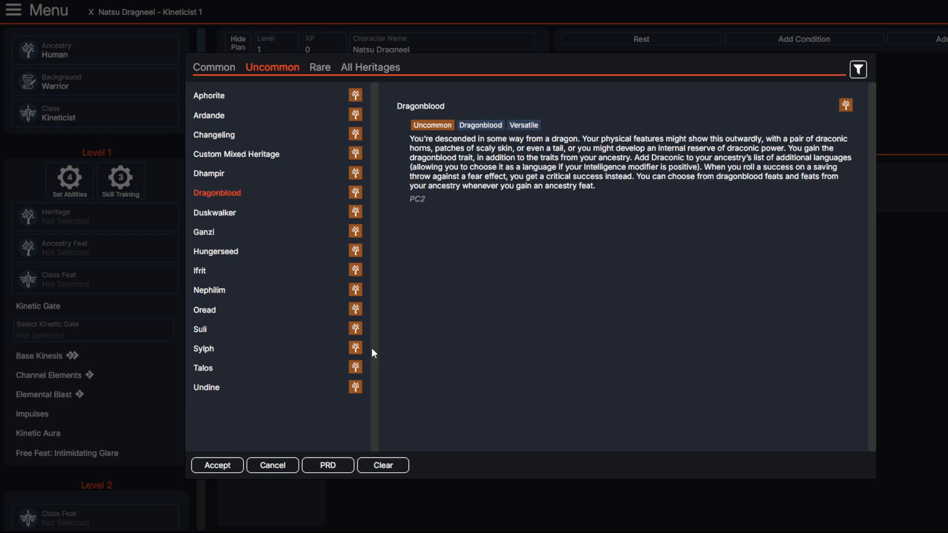
pyautogui.click(227, 465)
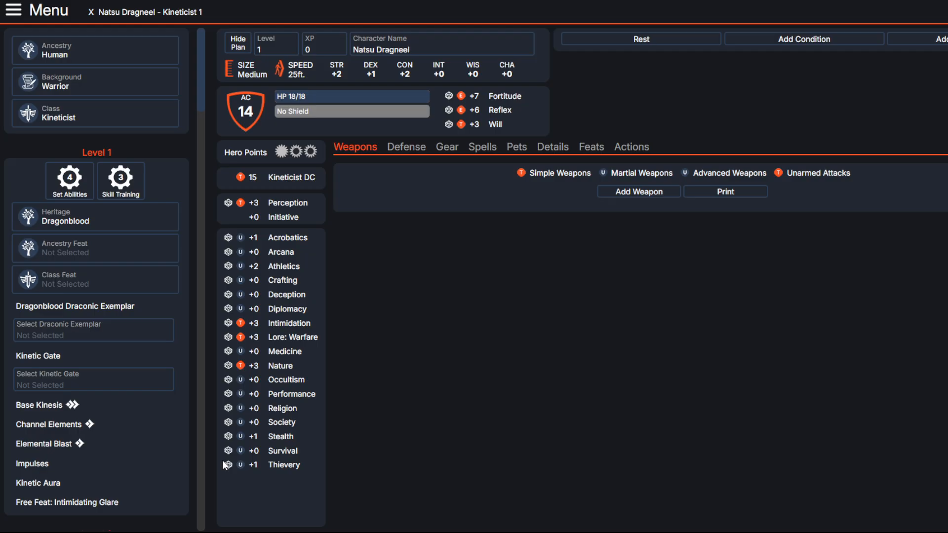
# Step: Open the draconic exemplar options and compare the tradition and dragon breath of each, from Adamantine through Omen
pyautogui.click(132, 335)
pyautogui.click(232, 83)
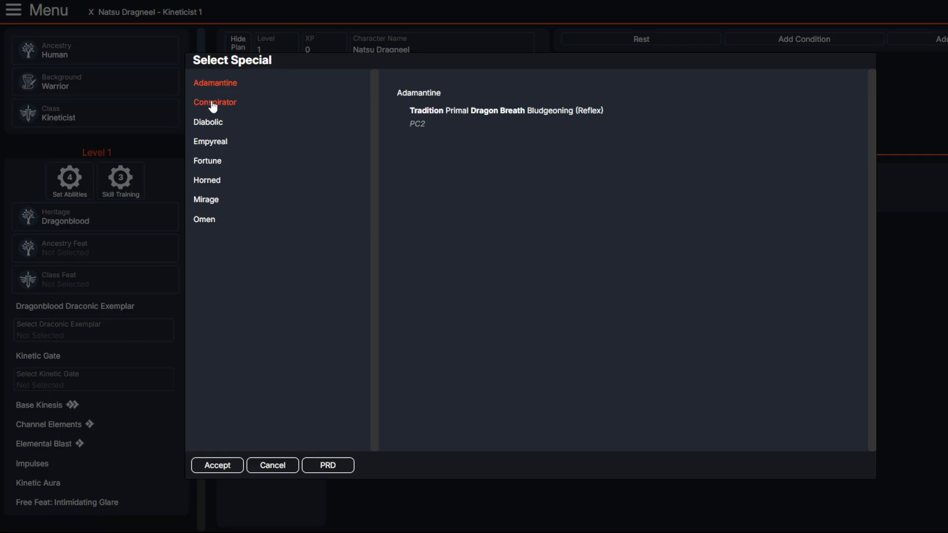
pyautogui.click(213, 104)
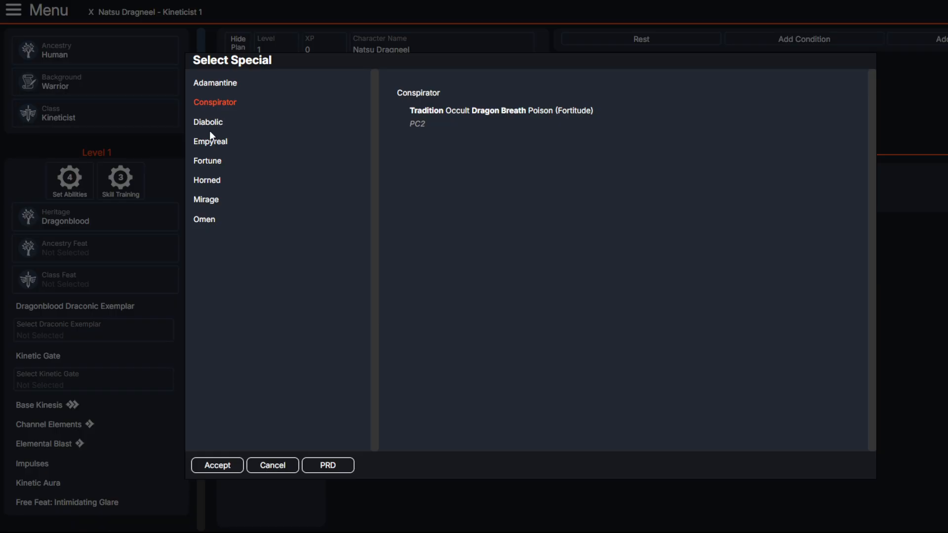
pyautogui.click(211, 124)
pyautogui.click(219, 143)
pyautogui.click(214, 161)
pyautogui.click(214, 181)
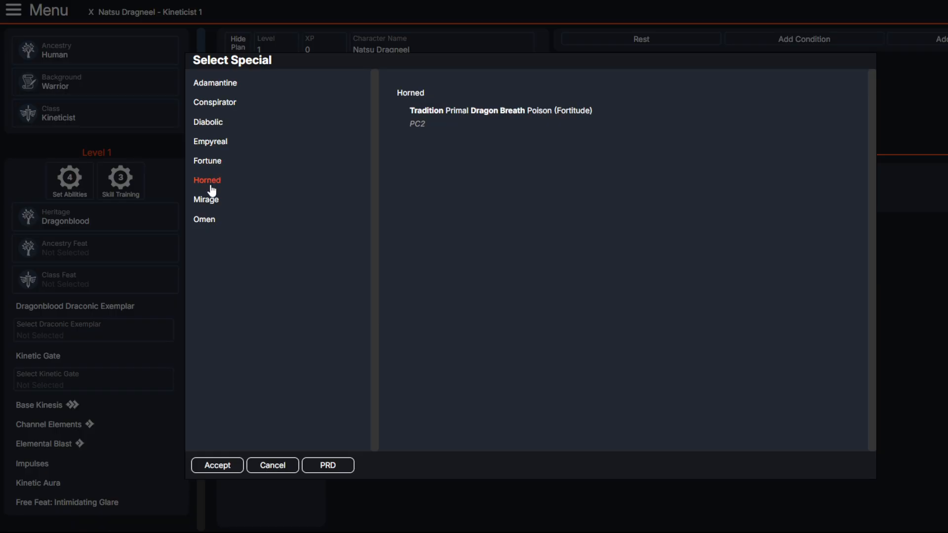
pyautogui.click(209, 200)
pyautogui.click(206, 219)
# Step: Check the Diabolic exemplar's tradition and dragon breath, and set it as the Dragonblood draconic exemplar
pyautogui.click(216, 128)
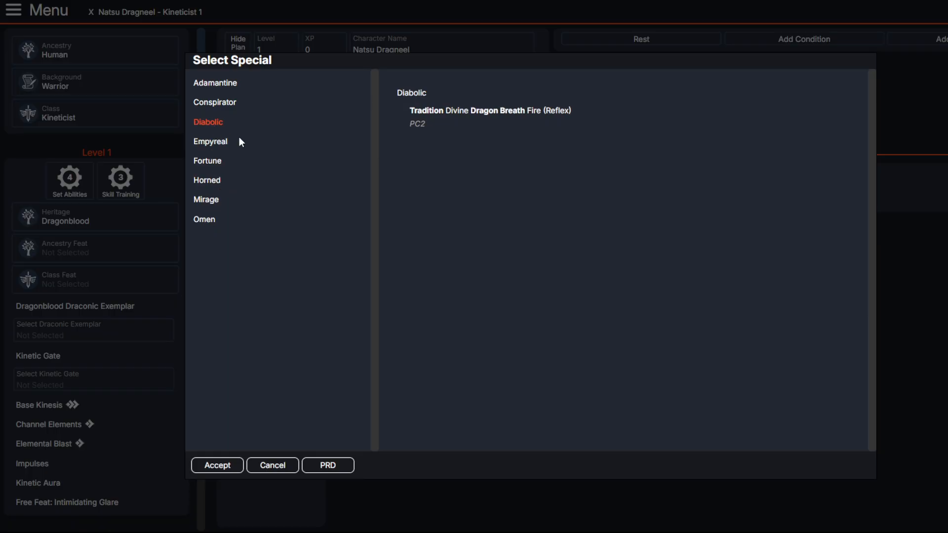
pyautogui.moveTo(450, 112)
pyautogui.mouseDown()
pyautogui.moveTo(571, 113)
pyautogui.moveTo(438, 102)
pyautogui.mouseUp()
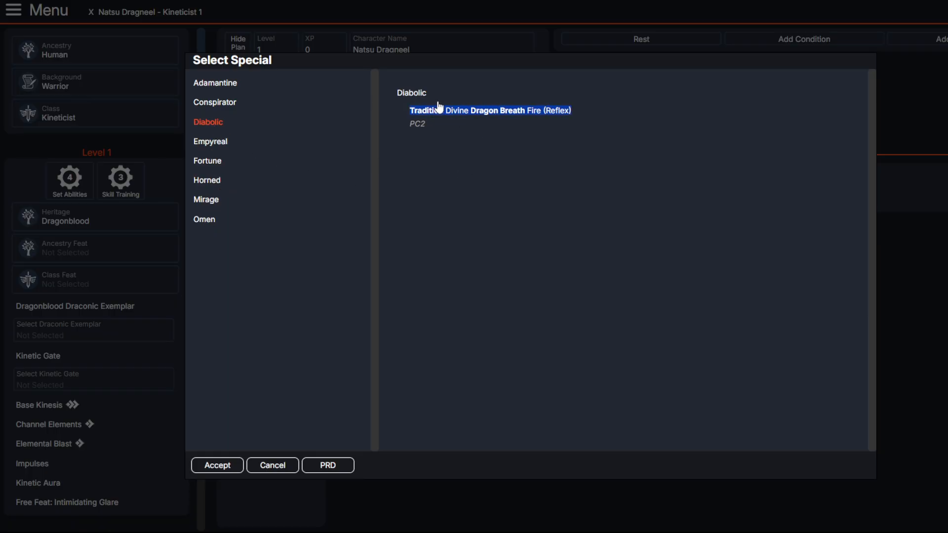
pyautogui.click(433, 113)
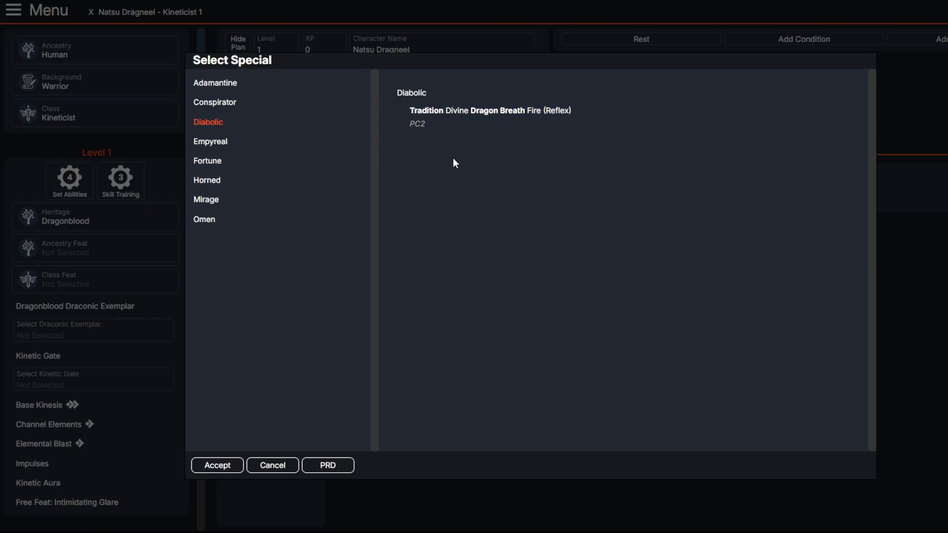
pyautogui.click(212, 461)
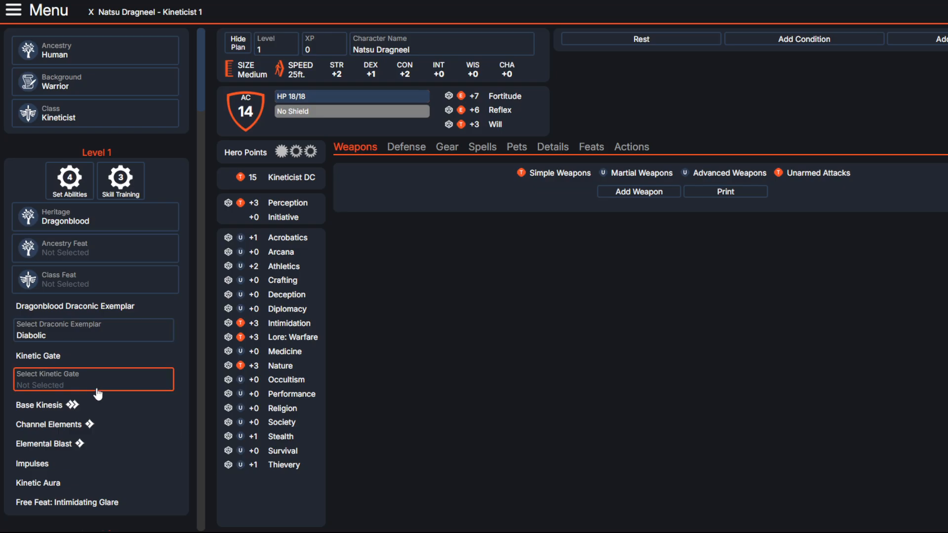
# Step: Open the ancestry feat options, read Breath of the Dragon, and filter the feats by the trait "dragonblood"
pyautogui.scroll(-1, 97, 394)
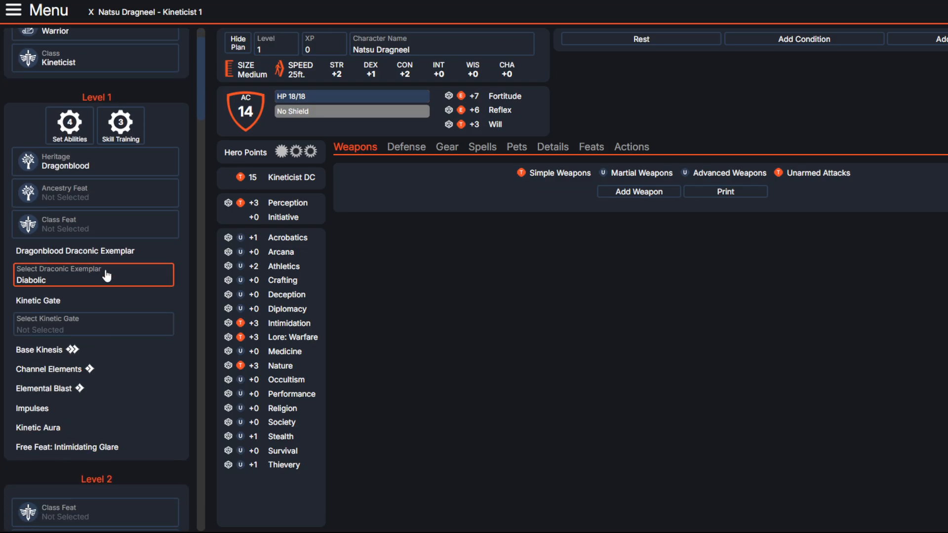
pyautogui.click(104, 200)
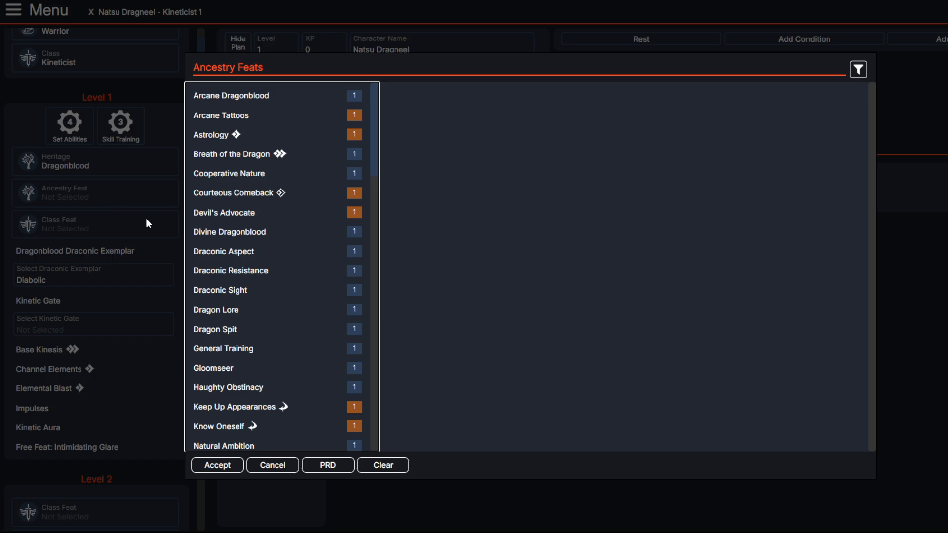
pyautogui.click(250, 158)
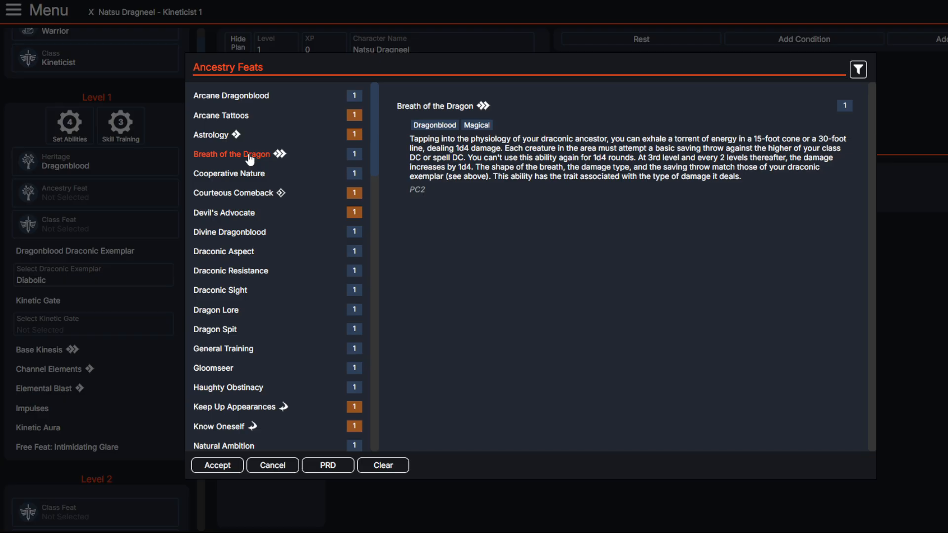
pyautogui.click(860, 70)
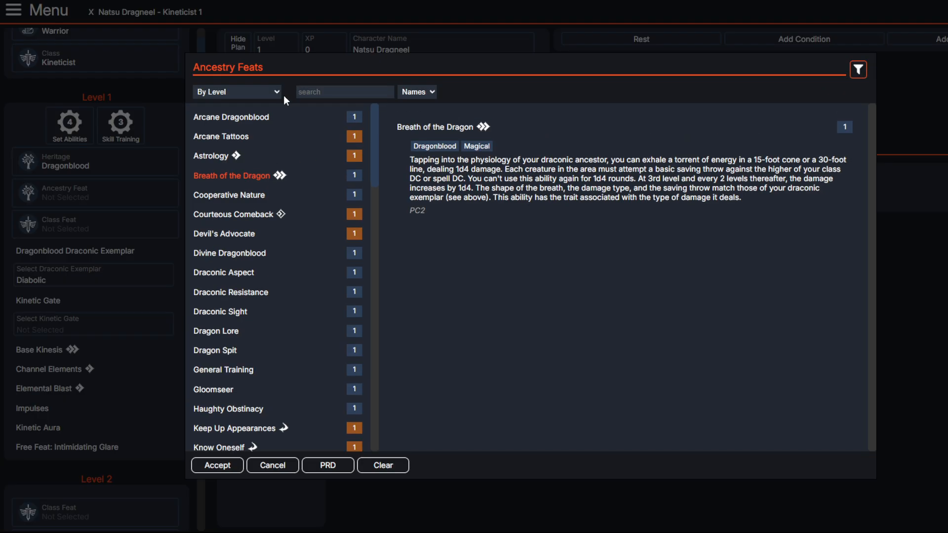
pyautogui.click(408, 110)
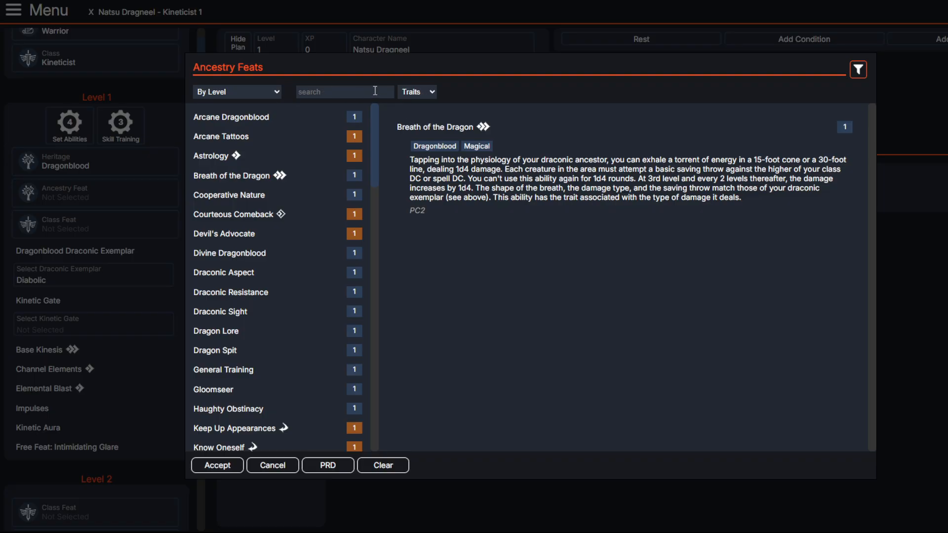
pyautogui.write('dragonblo')
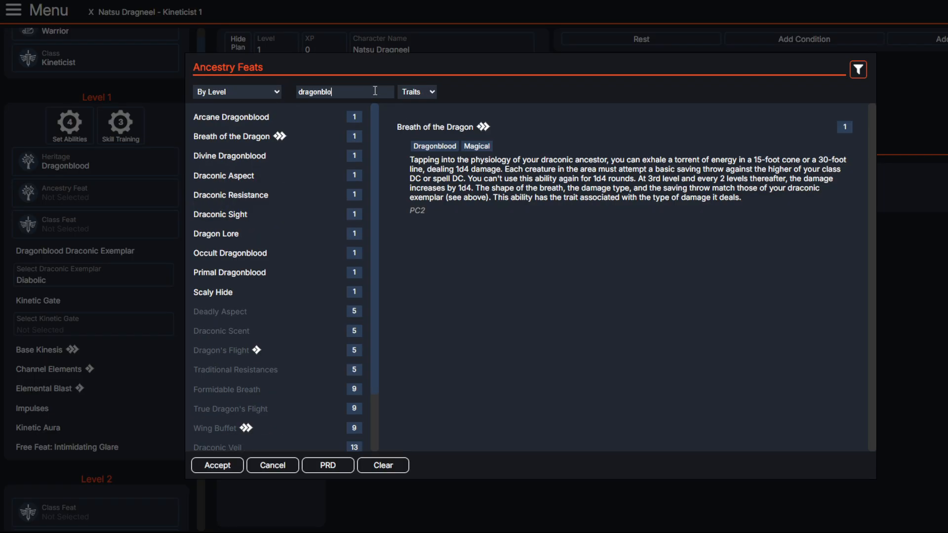
pyautogui.write('od')
# Step: Look through the Arcane Dragonblood, Divine Dragonblood and Draconic Aspect feats, examining Draconic Aspect's unarmed attack choices
pyautogui.click(231, 119)
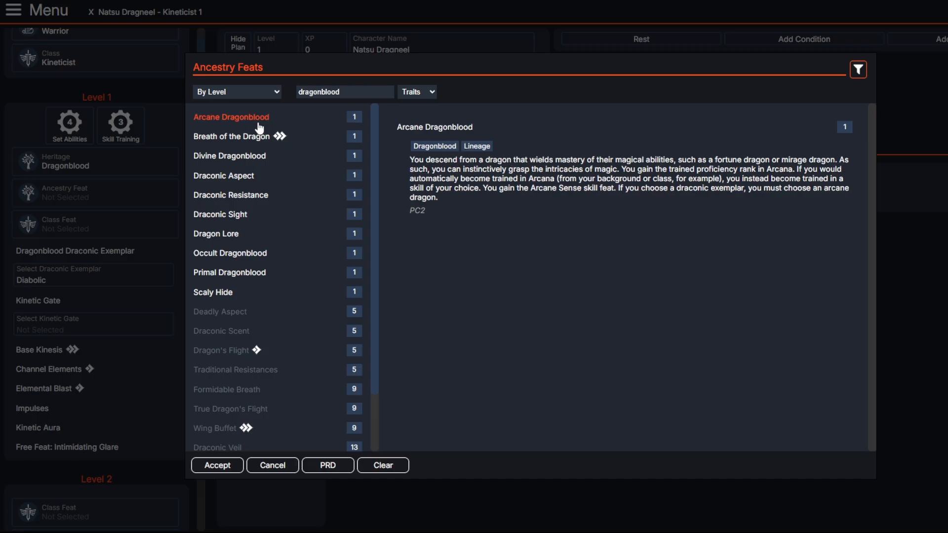
pyautogui.click(246, 163)
pyautogui.click(243, 178)
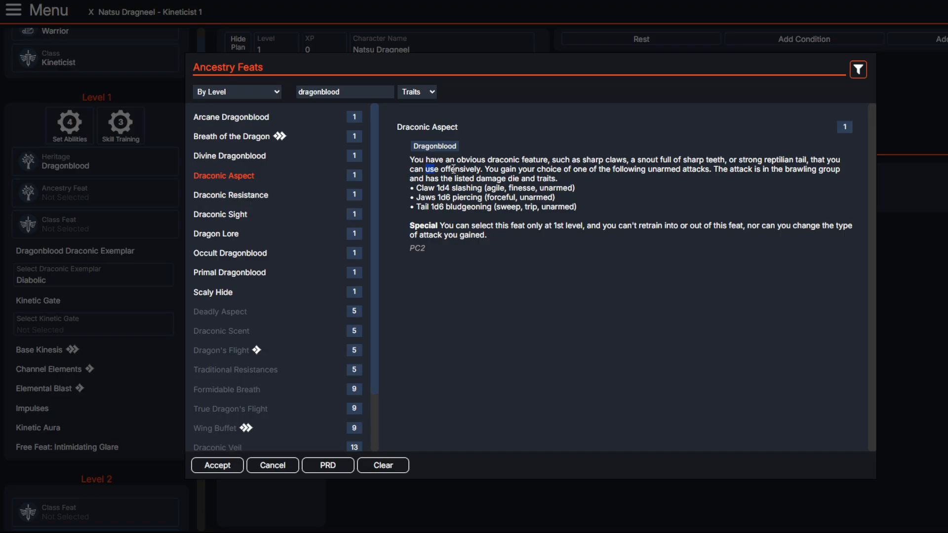
pyautogui.moveTo(544, 198); pyautogui.dragTo(411, 189)
pyautogui.moveTo(575, 208); pyautogui.dragTo(511, 204)
# Step: Read the Draconic Resistance feat's full description of its damage resistance
pyautogui.click(236, 197)
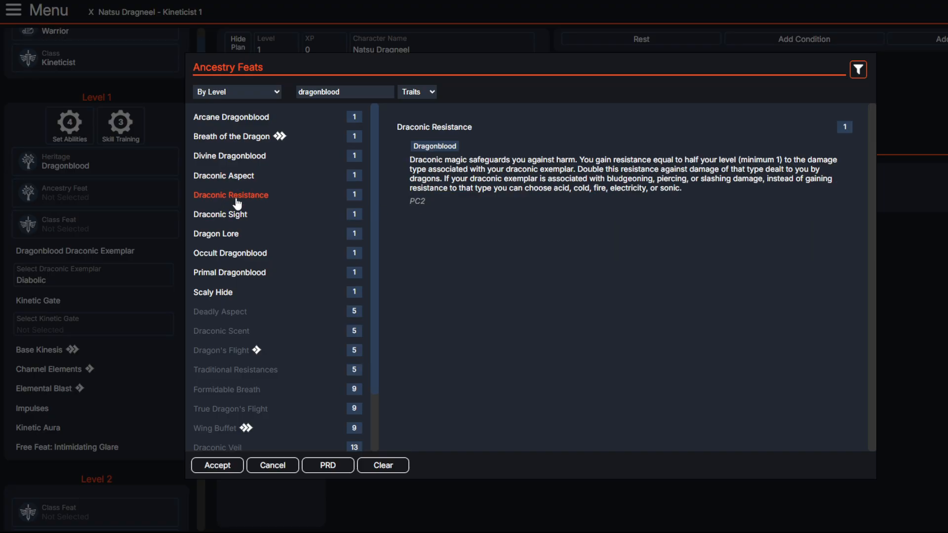
pyautogui.moveTo(670, 200); pyautogui.dragTo(488, 170)
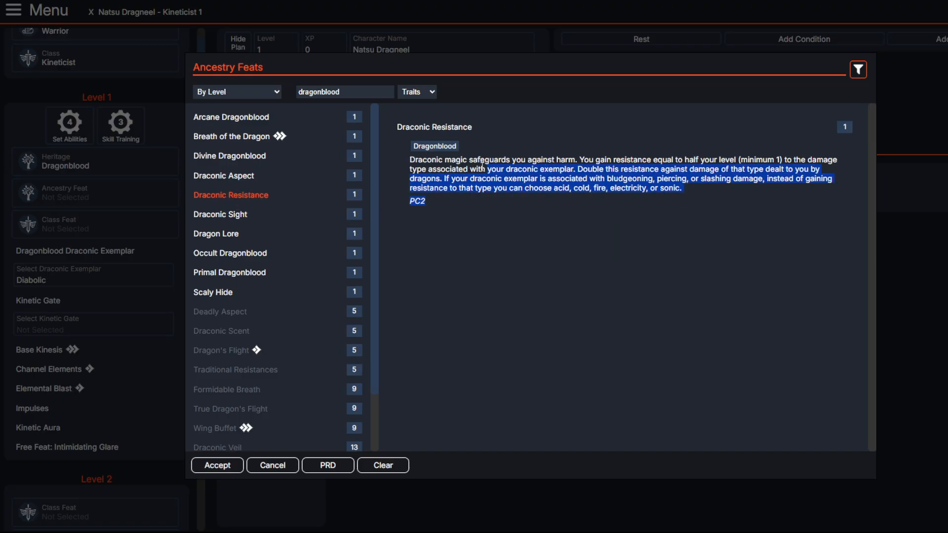
pyautogui.click(408, 165)
pyautogui.moveTo(407, 163); pyautogui.dragTo(686, 191)
pyautogui.click(686, 191)
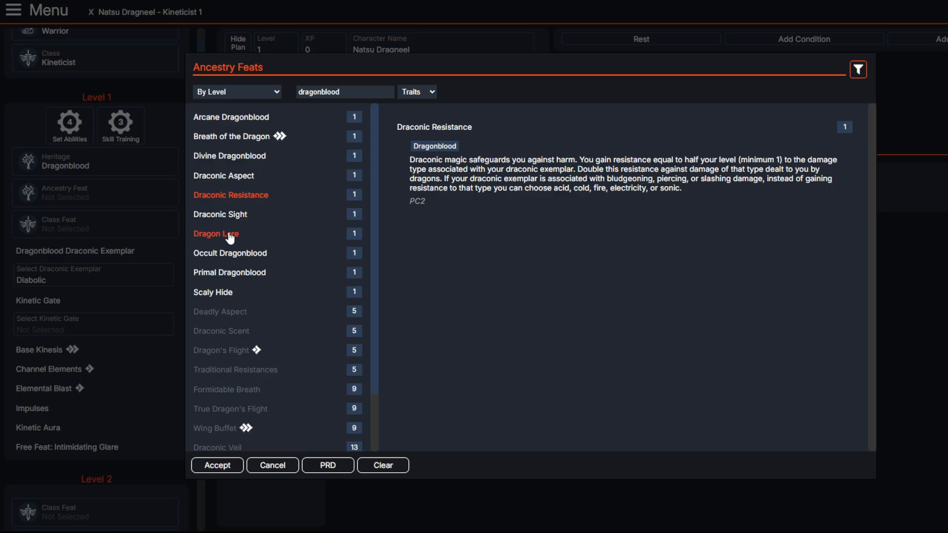
# Step: Look through the other level 1 dragonblood feats, from Breath of the Dragon to Primal Dragonblood
pyautogui.click(232, 137)
pyautogui.click(231, 195)
pyautogui.click(220, 215)
pyautogui.click(216, 234)
pyautogui.click(221, 253)
pyautogui.click(216, 272)
# Step: Examine the Scaly Hide feat's item bonus to AC and its Dexterity cap
pyautogui.click(211, 293)
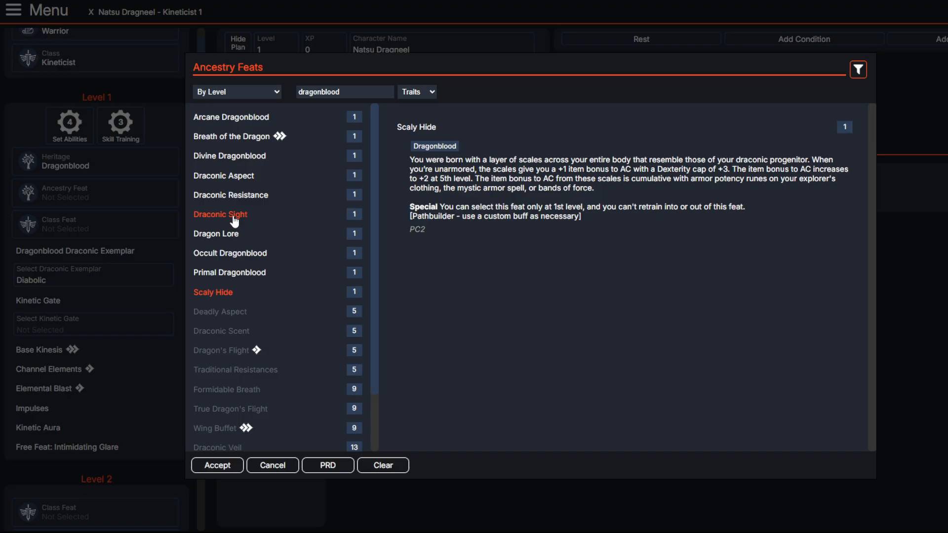
pyautogui.scroll(2, 240, 217)
pyautogui.moveTo(587, 167); pyautogui.dragTo(637, 179)
pyautogui.click(637, 179)
pyautogui.moveTo(717, 170); pyautogui.dragTo(730, 171)
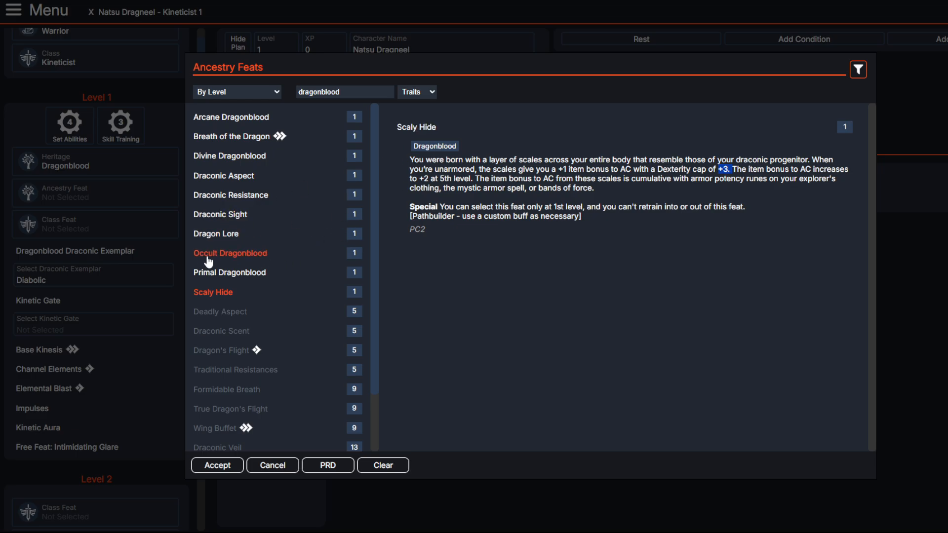
# Step: Review how Draconic Resistance scales with level and set it as the level 1 ancestry feat
pyautogui.click(238, 195)
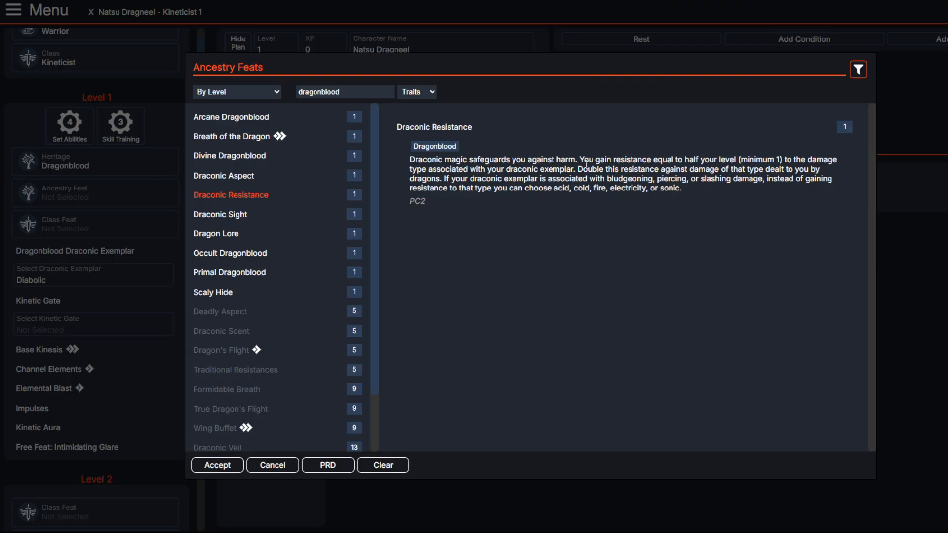
pyautogui.moveTo(614, 162); pyautogui.dragTo(693, 163)
pyautogui.click(713, 166)
pyautogui.click(792, 159)
pyautogui.click(694, 164)
pyautogui.moveTo(486, 173); pyautogui.dragTo(586, 178)
pyautogui.click(583, 180)
pyautogui.click(213, 469)
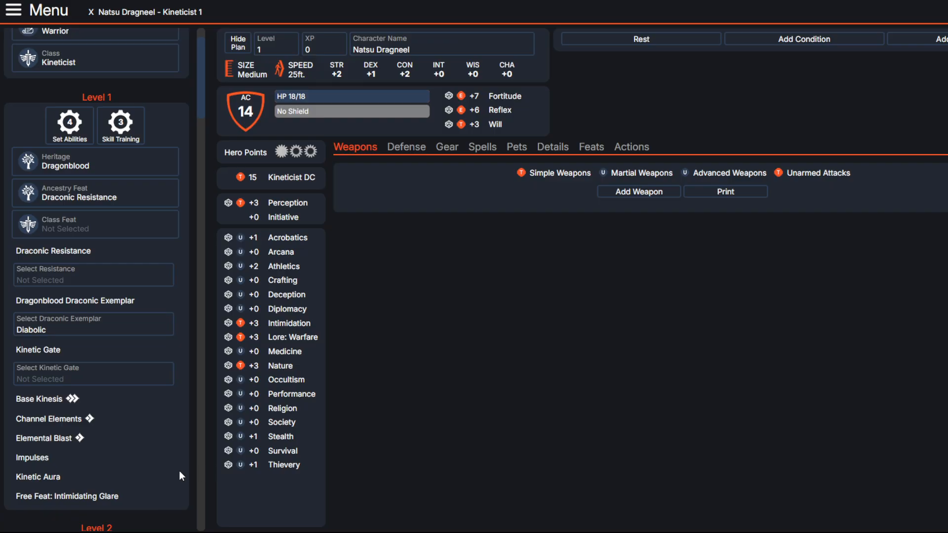
# Step: Set the Draconic Resistance damage type to Fire
pyautogui.click(102, 275)
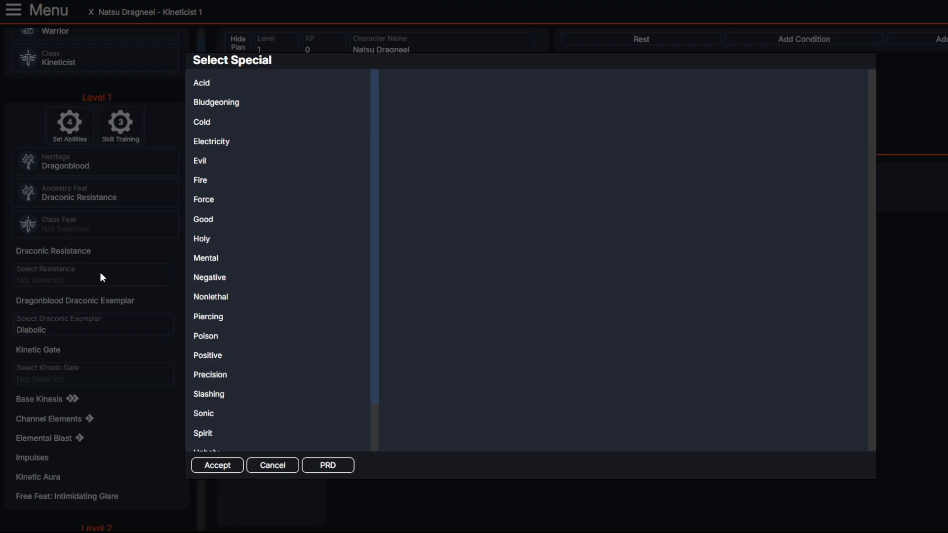
pyautogui.click(200, 181)
pyautogui.click(211, 463)
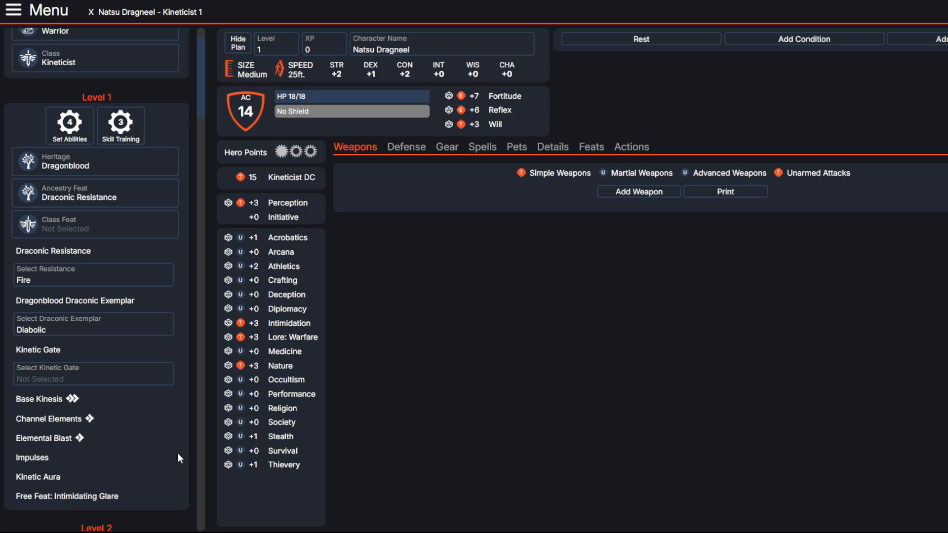
# Step: Leave the class feat unselected and set the kinetic gate to Single Gate
pyautogui.click(82, 232)
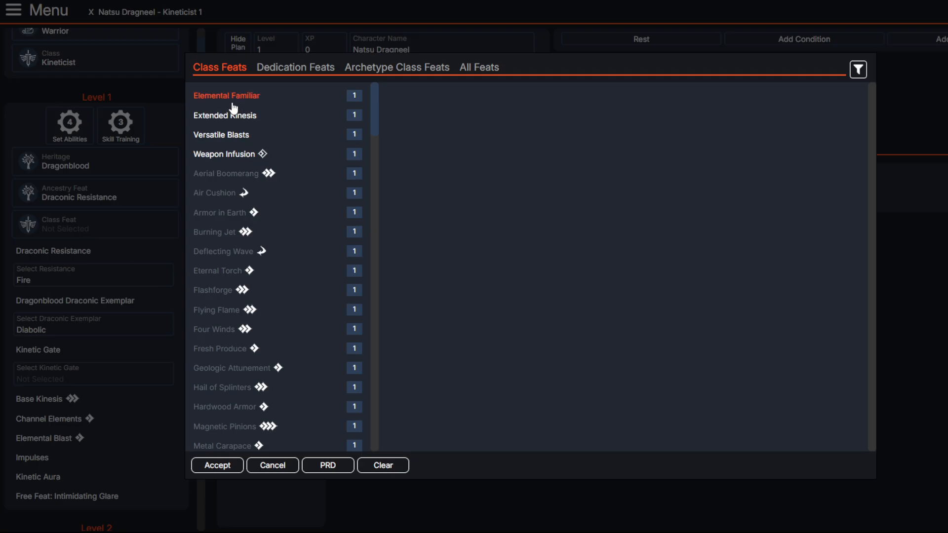
pyautogui.click(142, 305)
pyautogui.click(85, 377)
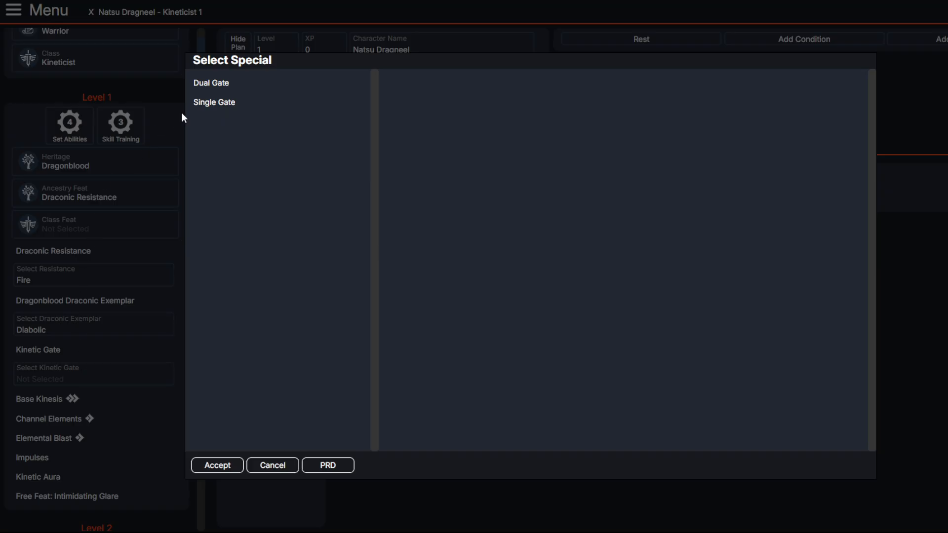
pyautogui.click(206, 102)
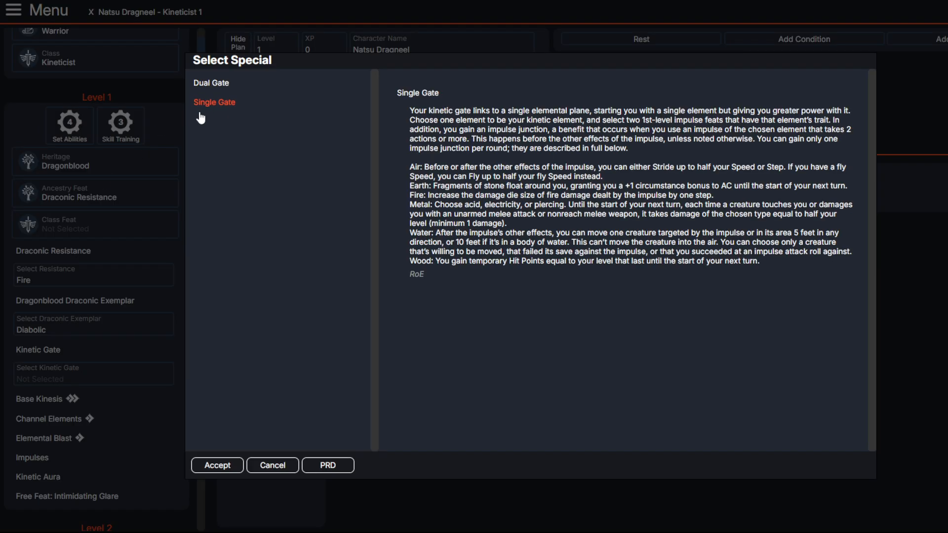
pyautogui.click(204, 463)
# Step: Set the Single Gate's element to Fire Element
pyautogui.click(124, 424)
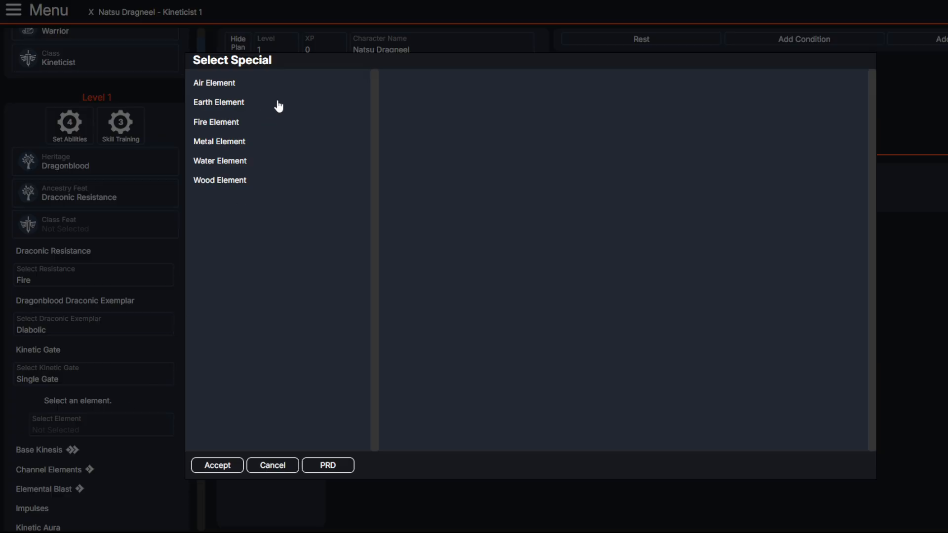
pyautogui.click(207, 122)
pyautogui.click(232, 467)
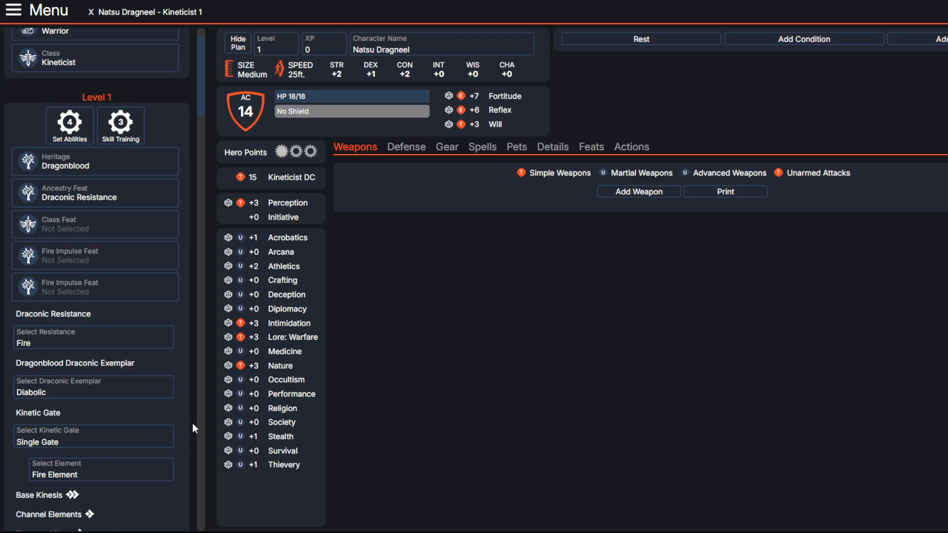
# Step: Read Burning Jet's 6th- and 10th-level upgrades and set it as the first Fire Impulse feat
pyautogui.scroll(-3, 192, 423)
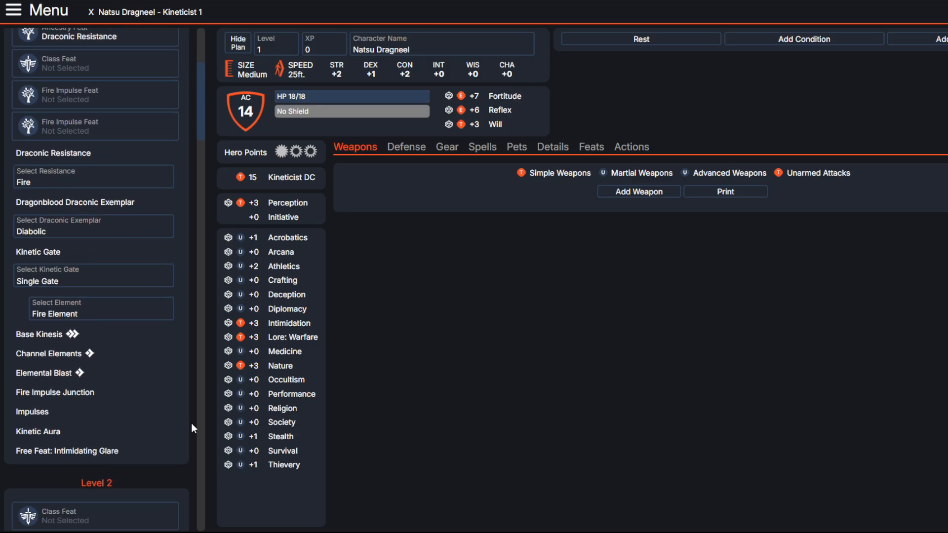
pyautogui.scroll(5, 191, 422)
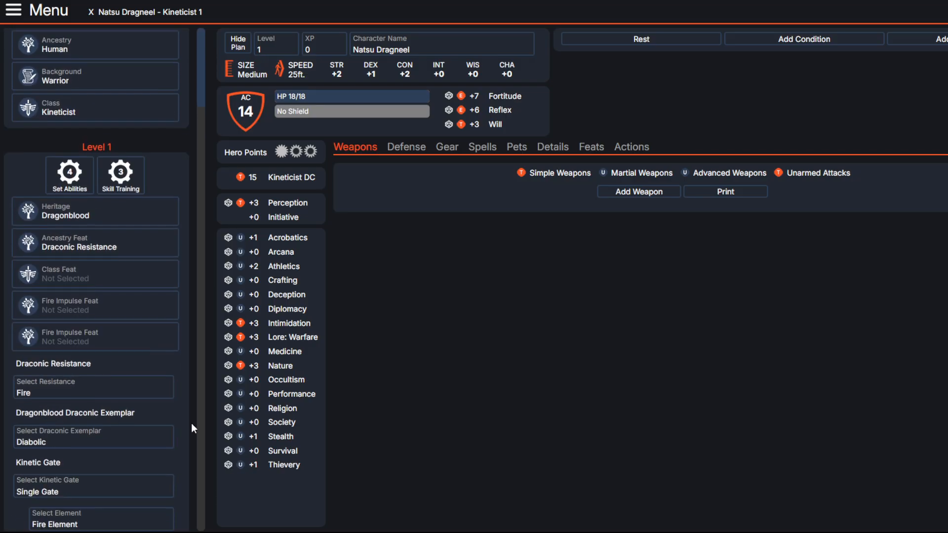
pyautogui.click(94, 310)
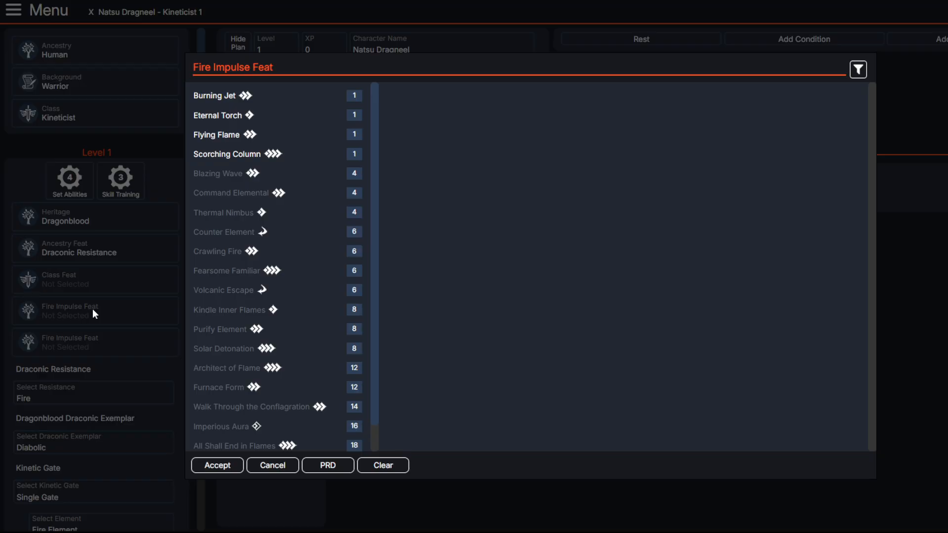
pyautogui.click(218, 97)
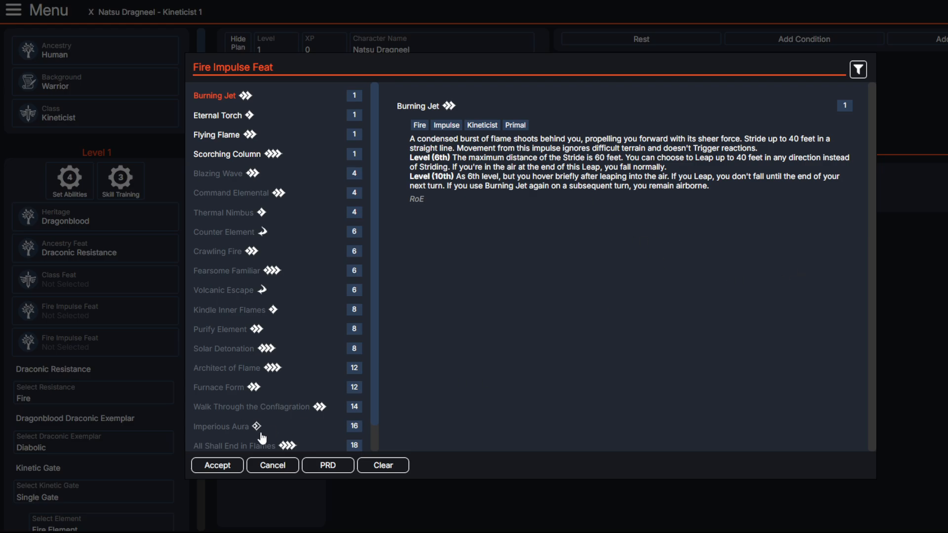
pyautogui.moveTo(467, 157)
pyautogui.mouseDown()
pyautogui.moveTo(698, 167)
pyautogui.moveTo(629, 161)
pyautogui.moveTo(691, 167)
pyautogui.moveTo(638, 162)
pyautogui.moveTo(664, 177)
pyautogui.moveTo(486, 170)
pyautogui.moveTo(660, 207)
pyautogui.mouseUp()
pyautogui.click(486, 170)
pyautogui.moveTo(605, 168)
pyautogui.mouseDown()
pyautogui.moveTo(671, 179)
pyautogui.moveTo(686, 212)
pyautogui.mouseUp()
pyautogui.click(683, 184)
pyautogui.click(684, 213)
pyautogui.moveTo(527, 186)
pyautogui.mouseDown()
pyautogui.moveTo(457, 181)
pyautogui.moveTo(648, 192)
pyautogui.mouseUp()
pyautogui.click(650, 192)
pyautogui.click(212, 468)
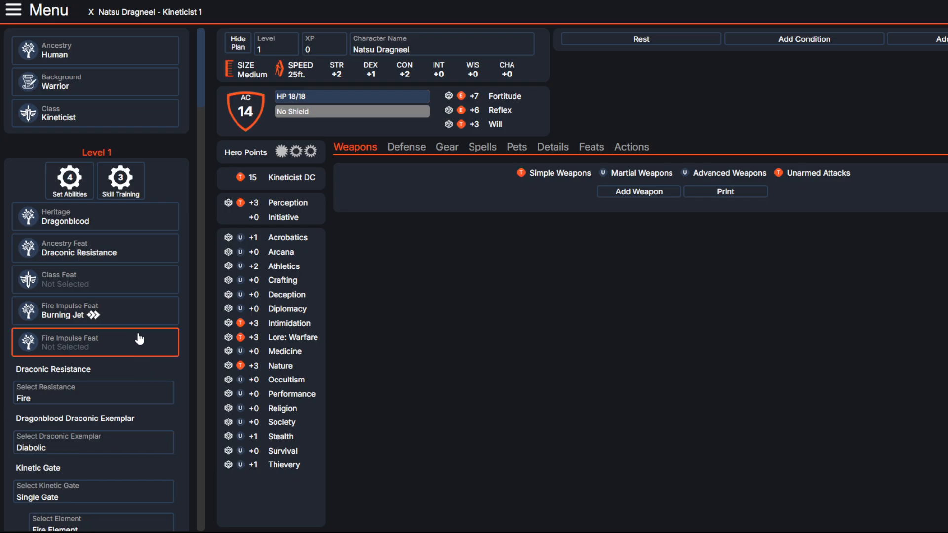
# Step: Compare Eternal Torch, Flying Flame and Scorching Column, and set Scorching Column as the second Fire Impulse feat
pyautogui.click(94, 345)
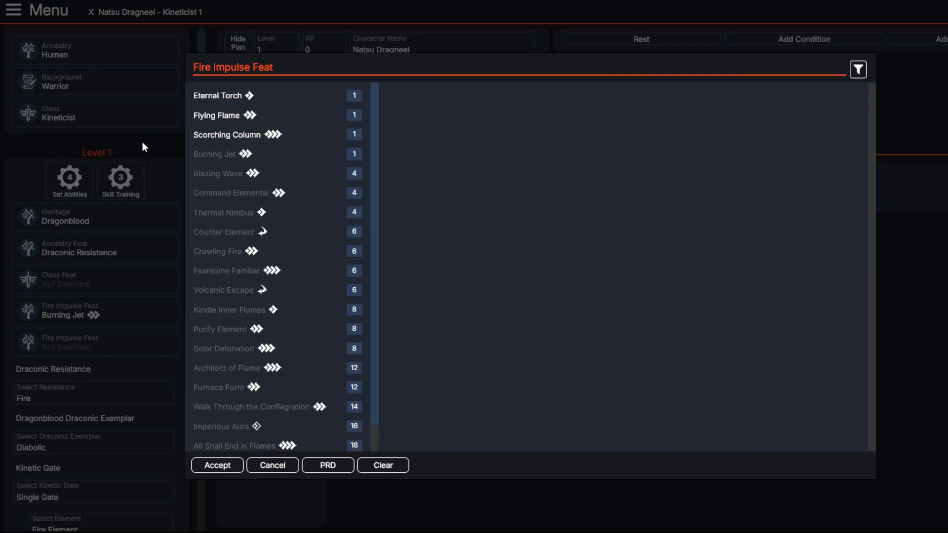
pyautogui.click(216, 101)
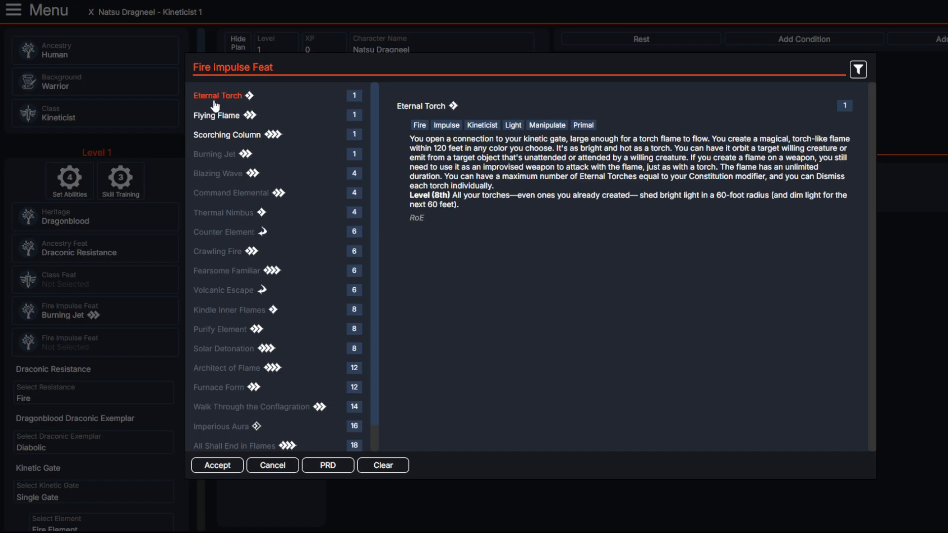
pyautogui.click(221, 114)
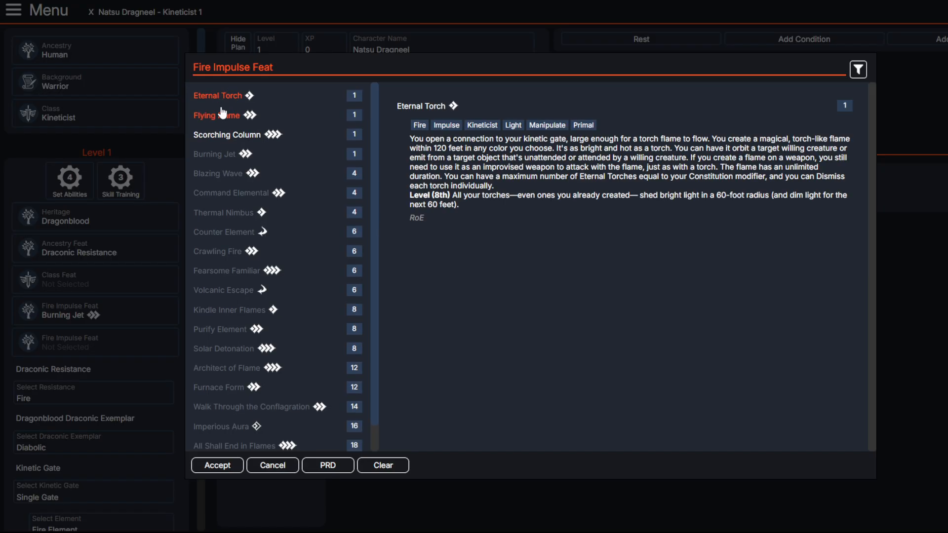
pyautogui.click(230, 138)
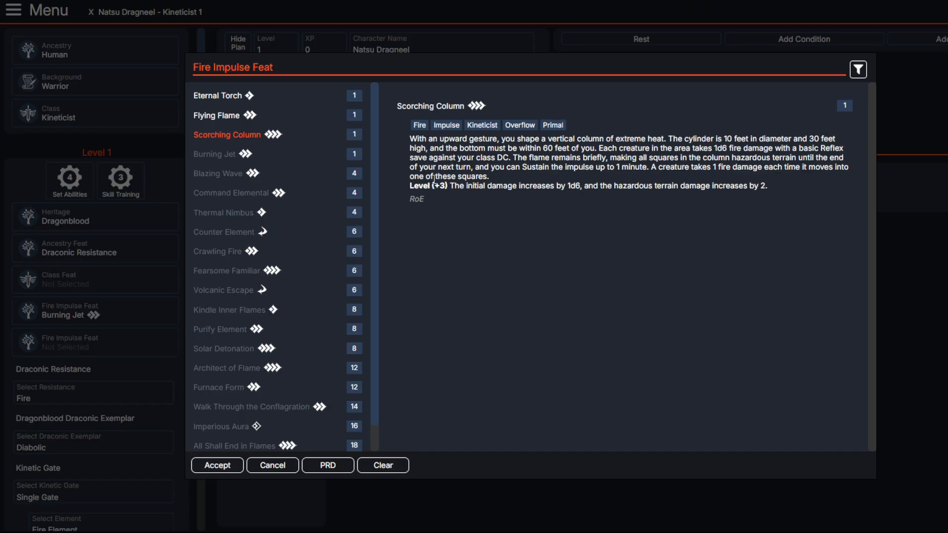
pyautogui.click(213, 469)
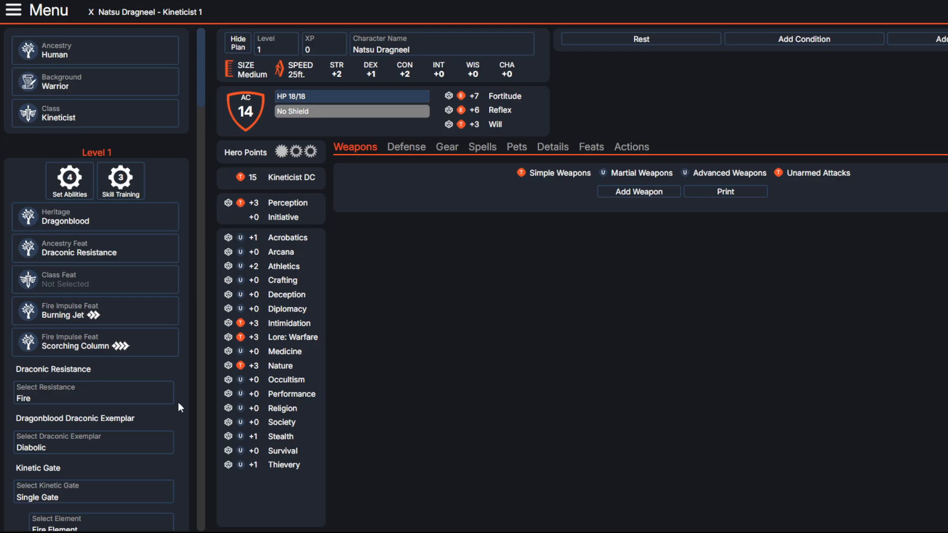
# Step: Compare the level 1 class feats Flying Flame, Versatile Blasts, Extended Kinesis, Eternal Torch and Elemental Familiar
pyautogui.click(89, 284)
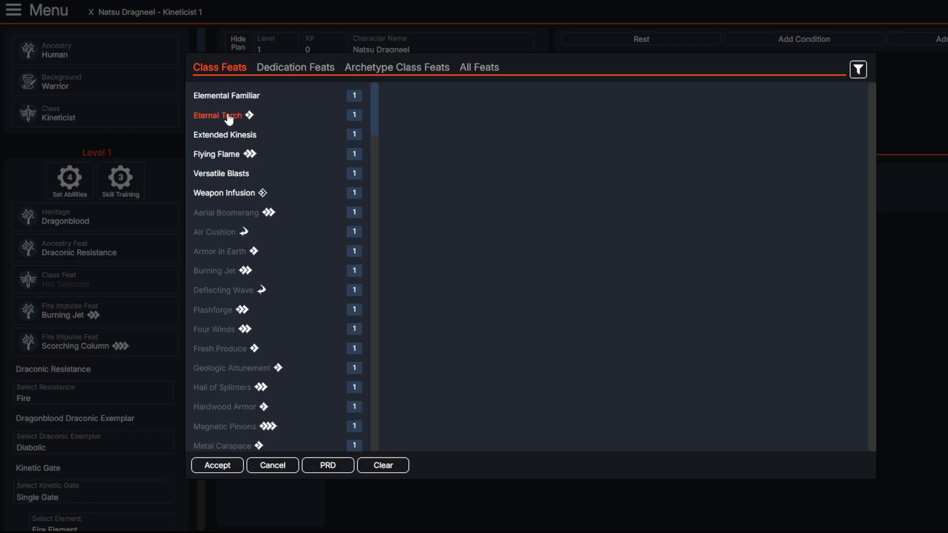
pyautogui.click(219, 155)
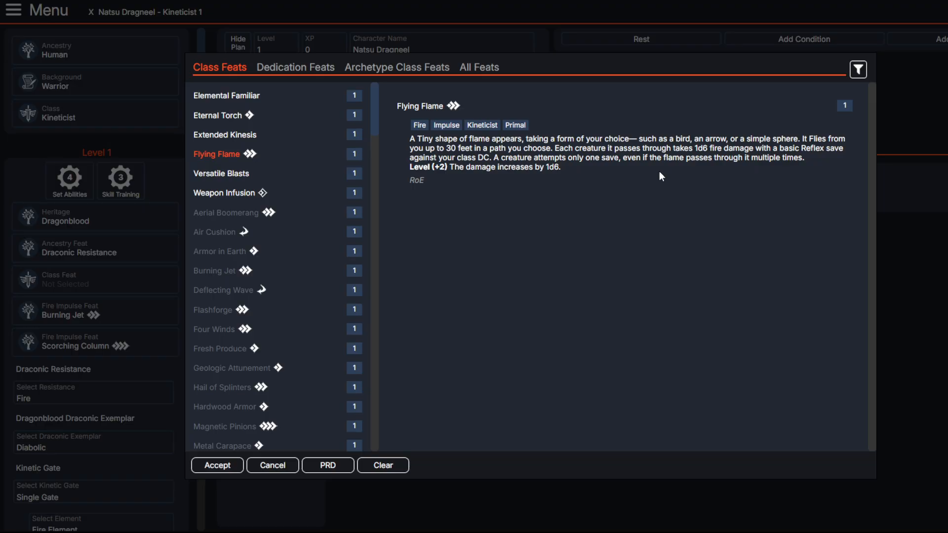
pyautogui.click(221, 174)
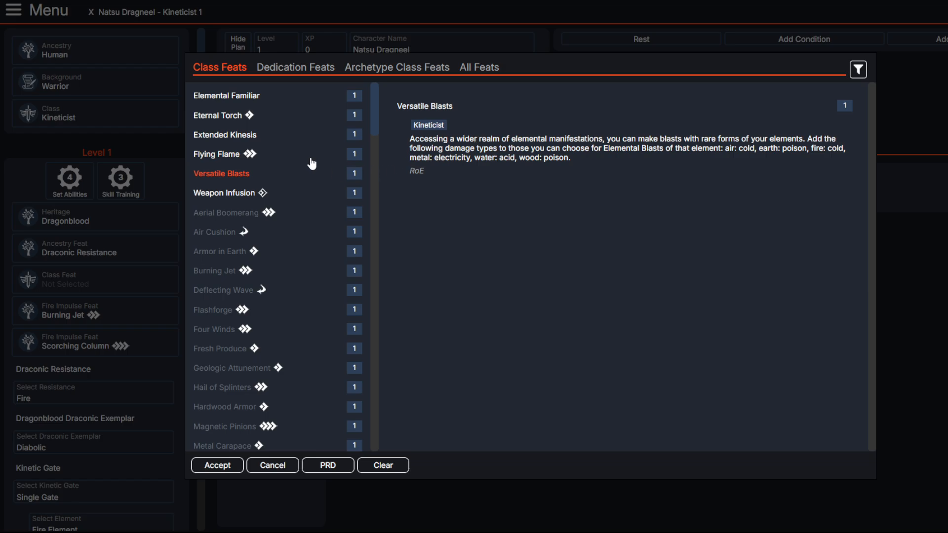
pyautogui.click(217, 156)
pyautogui.click(220, 135)
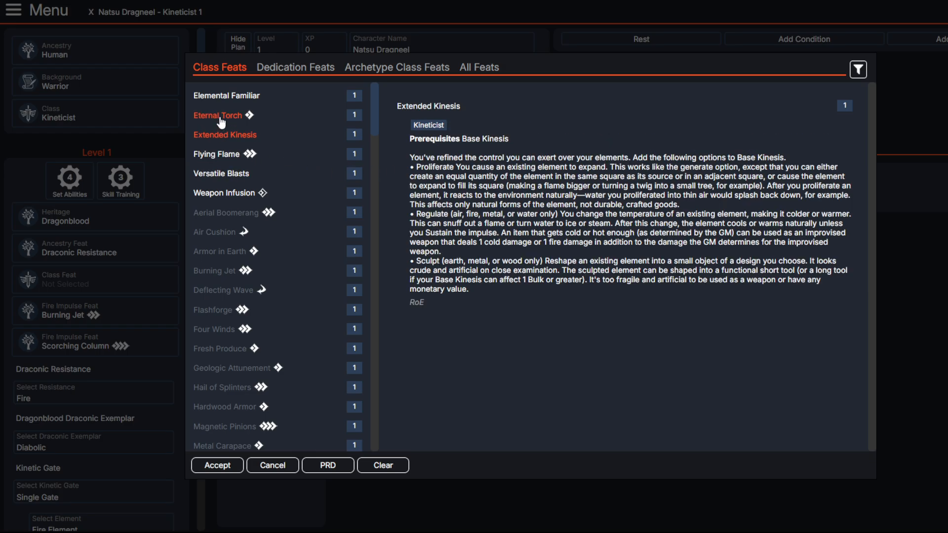
pyautogui.click(218, 115)
pyautogui.click(220, 96)
pyautogui.click(221, 154)
pyautogui.click(222, 135)
pyautogui.click(219, 96)
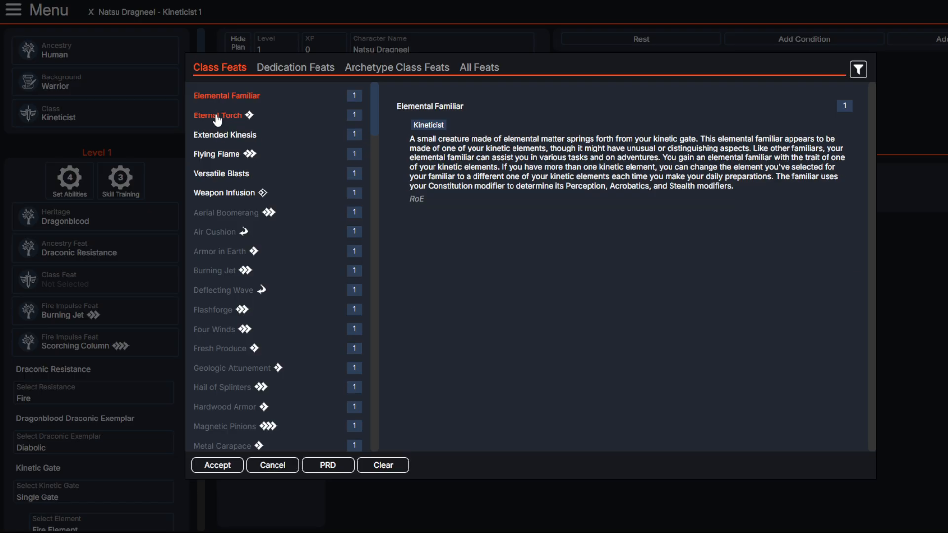
pyautogui.click(219, 116)
# Step: Read Extended Kinesis's Proliferate and Regulate options and set it as the level 1 class feat
pyautogui.click(225, 135)
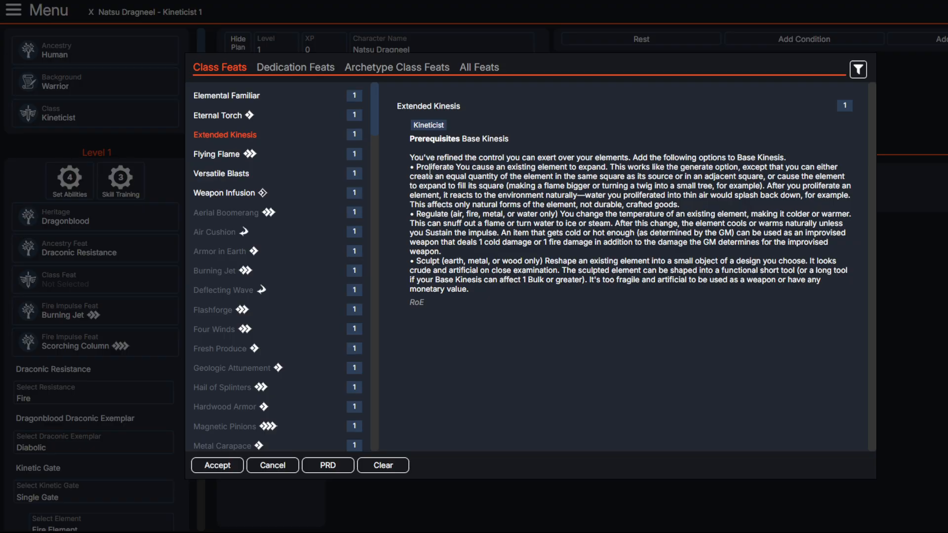
pyautogui.moveTo(411, 214); pyautogui.dragTo(443, 215)
pyautogui.click(523, 264)
pyautogui.click(421, 216)
pyautogui.click(509, 242)
pyautogui.moveTo(561, 243); pyautogui.dragTo(613, 253)
pyautogui.click(619, 255)
pyautogui.moveTo(565, 251); pyautogui.dragTo(412, 157)
pyautogui.click(477, 203)
pyautogui.click(207, 464)
# Step: Set the second ancestry boost to Constitution, the second background boost to Dexterity, and the free boosts to STR, DEX, CON and CHA
pyautogui.scroll(-6, 127, 213)
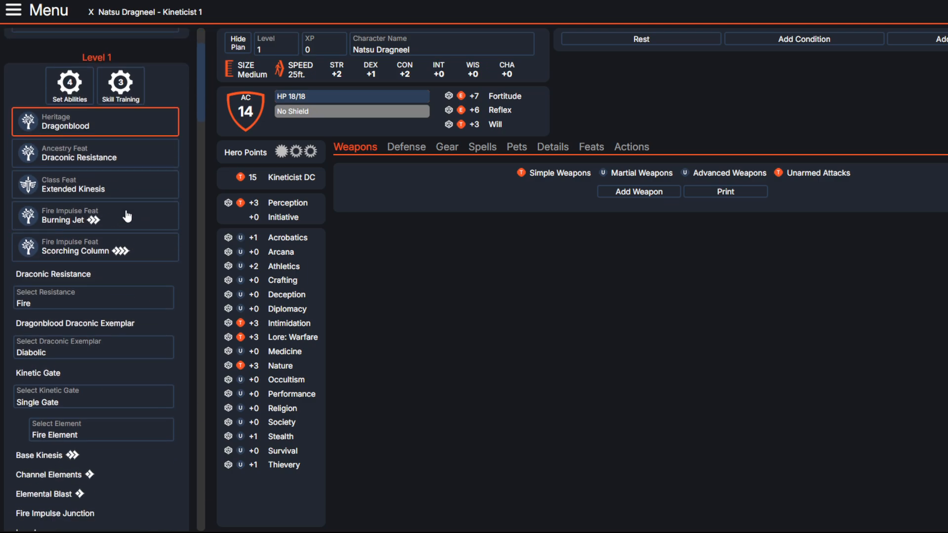
pyautogui.scroll(5, 127, 216)
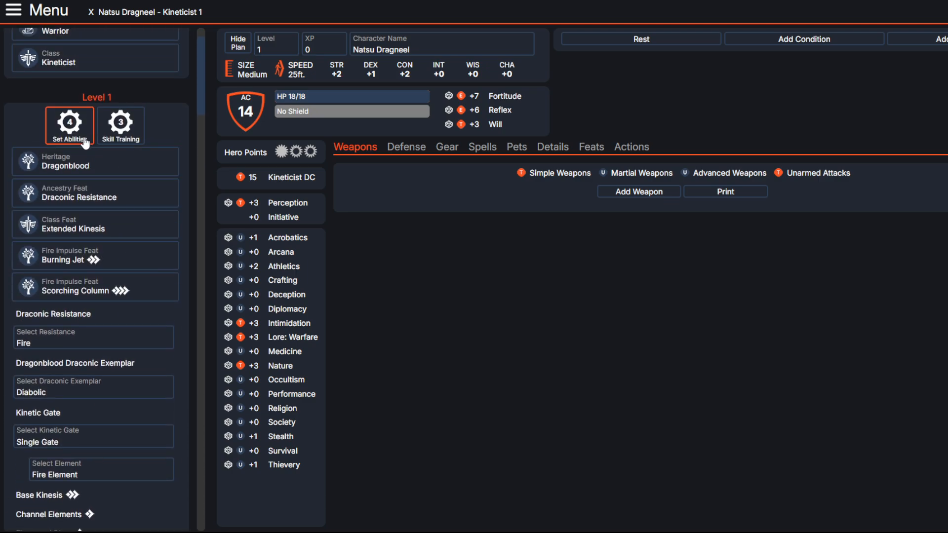
pyautogui.click(70, 126)
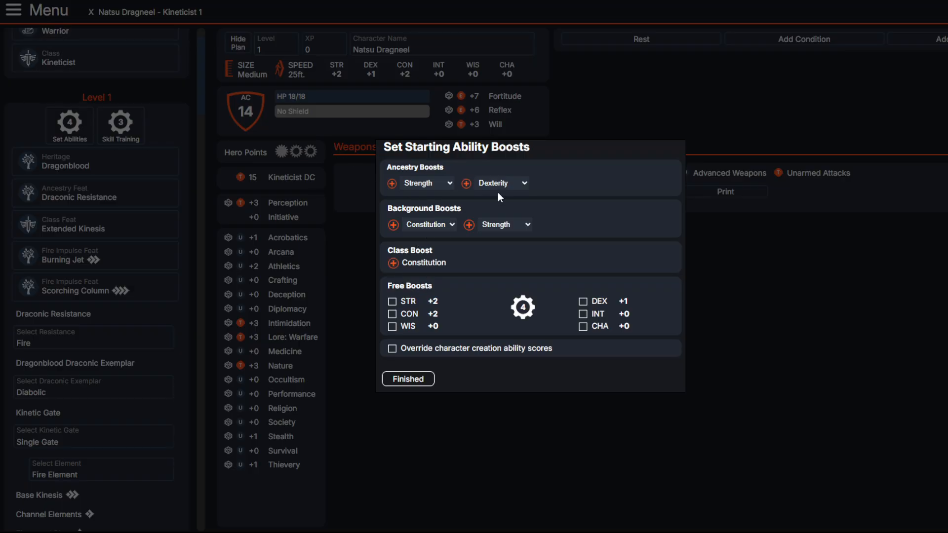
pyautogui.click(515, 210)
pyautogui.click(503, 250)
pyautogui.click(392, 301)
pyautogui.click(583, 302)
pyautogui.click(392, 314)
pyautogui.click(610, 327)
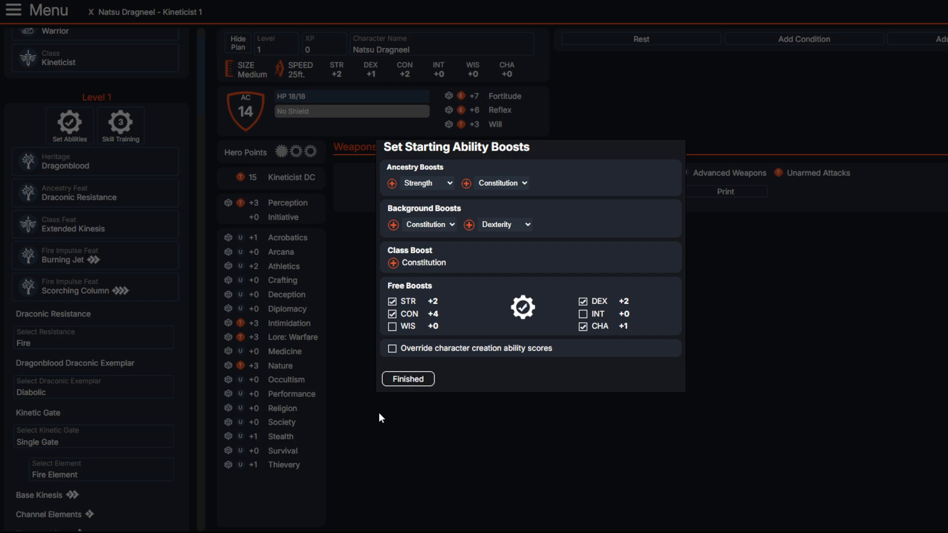
pyautogui.click(416, 379)
# Step: Train Acrobatics, Athletics and Arcana with the three level 1 skill selections
pyautogui.click(112, 127)
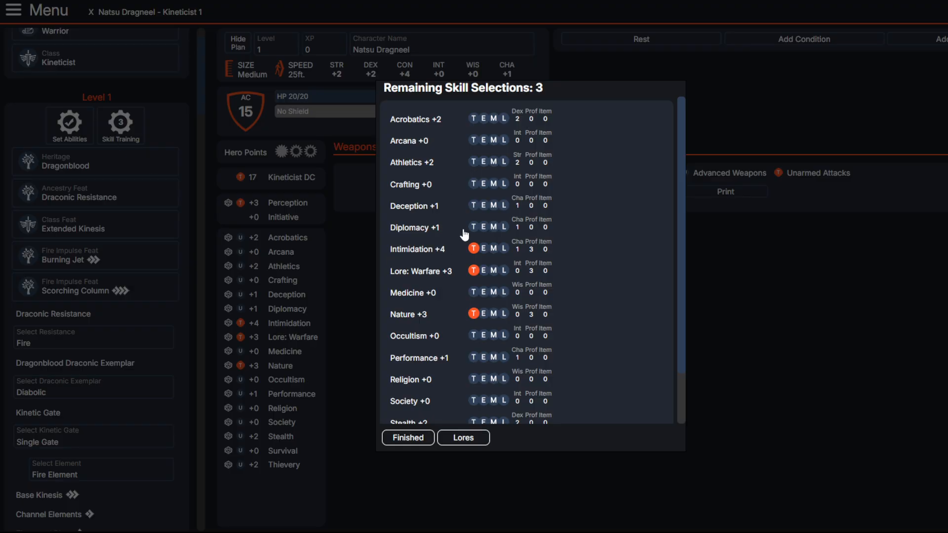
pyautogui.click(473, 118)
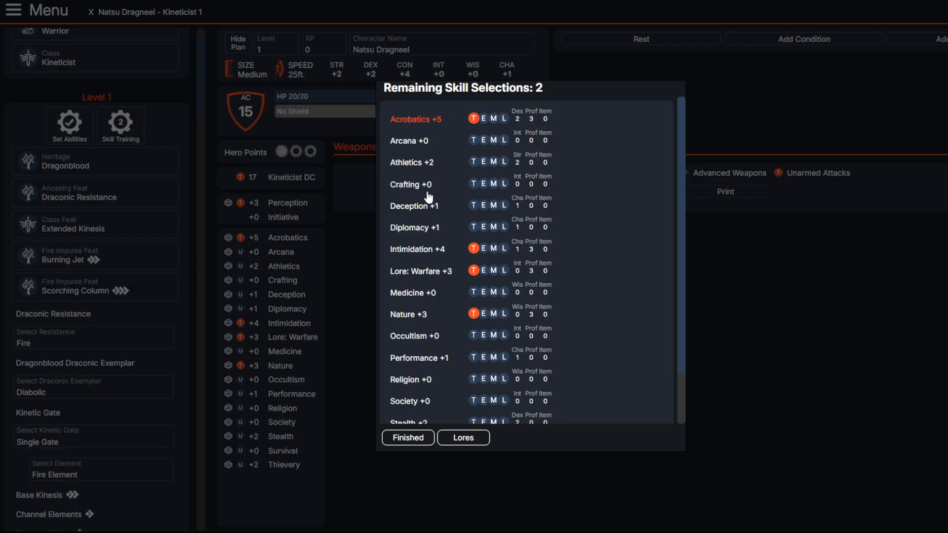
pyautogui.click(473, 162)
pyautogui.scroll(-2, 401, 192)
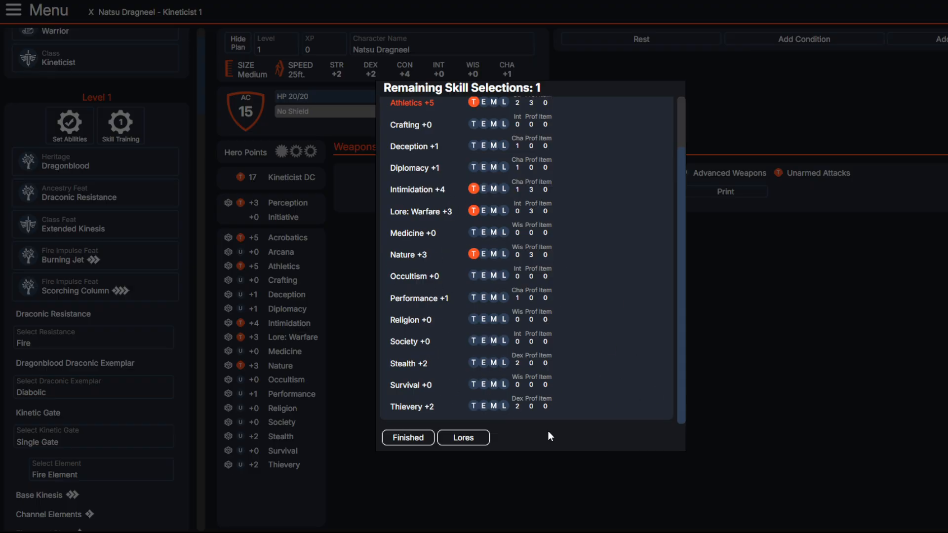
pyautogui.scroll(2, 416, 349)
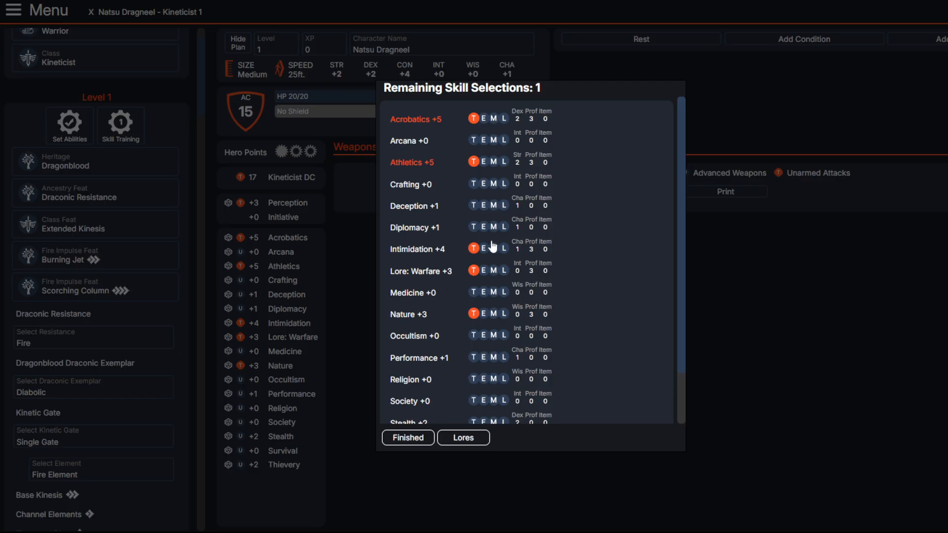
pyautogui.click(473, 139)
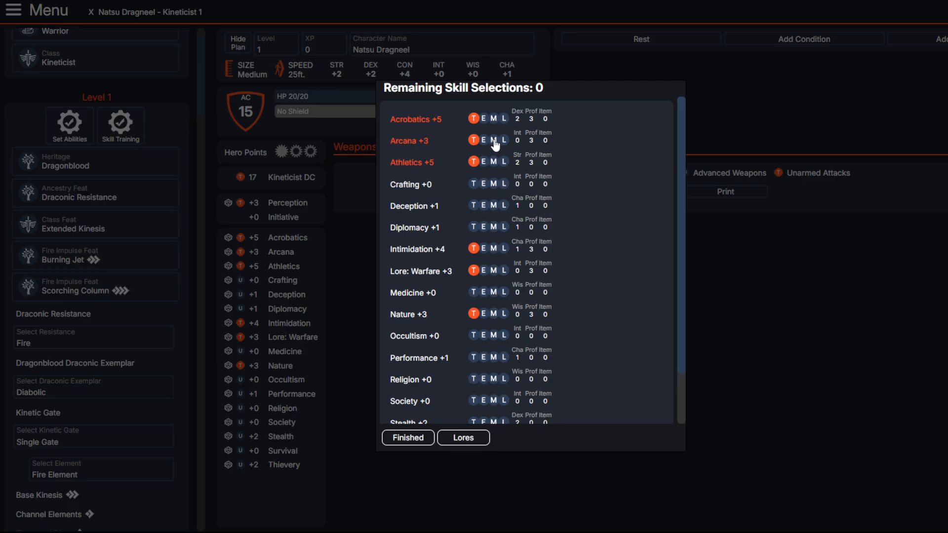
pyautogui.click(404, 444)
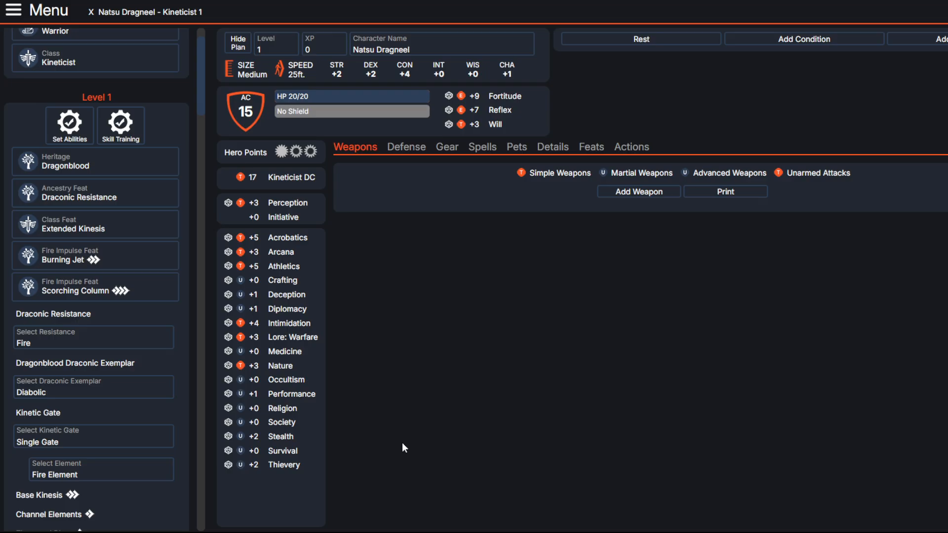
# Step: Examine the character's defenses, starting gear, impulses, rituals and weapons after the level 1 choices
pyautogui.scroll(-3, 94, 368)
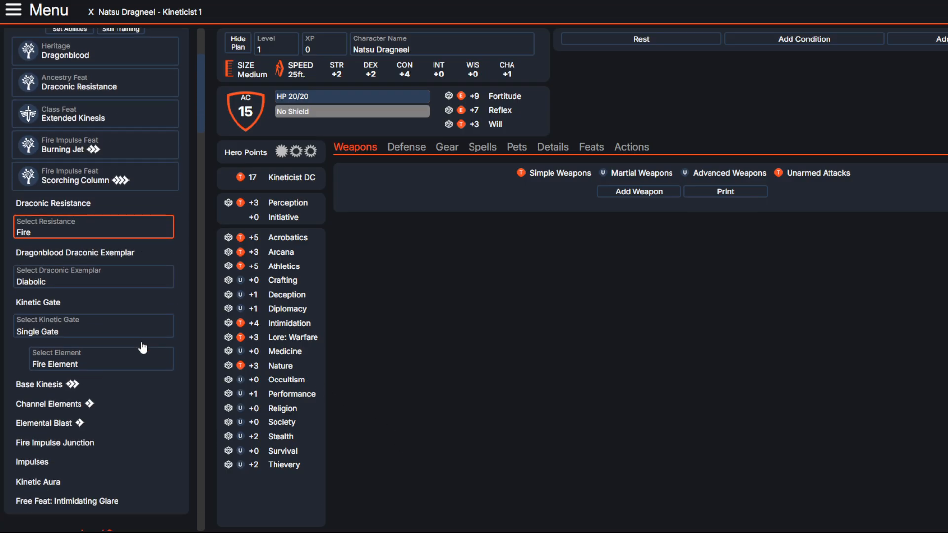
pyautogui.scroll(4, 101, 357)
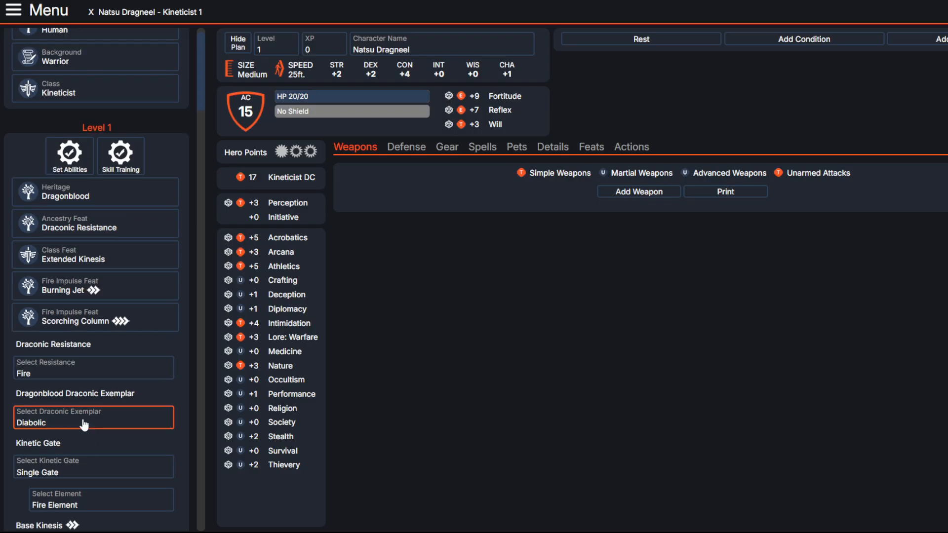
pyautogui.scroll(-3, 88, 404)
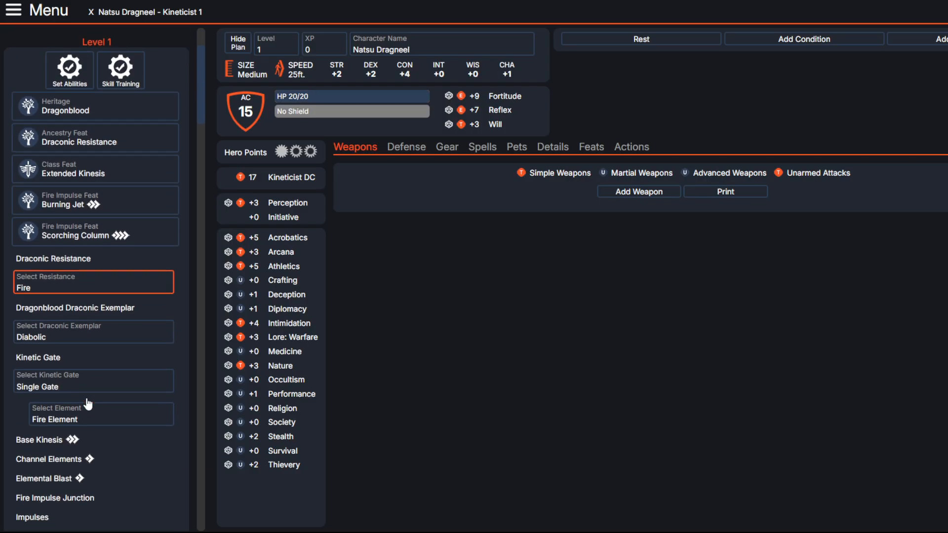
pyautogui.click(400, 153)
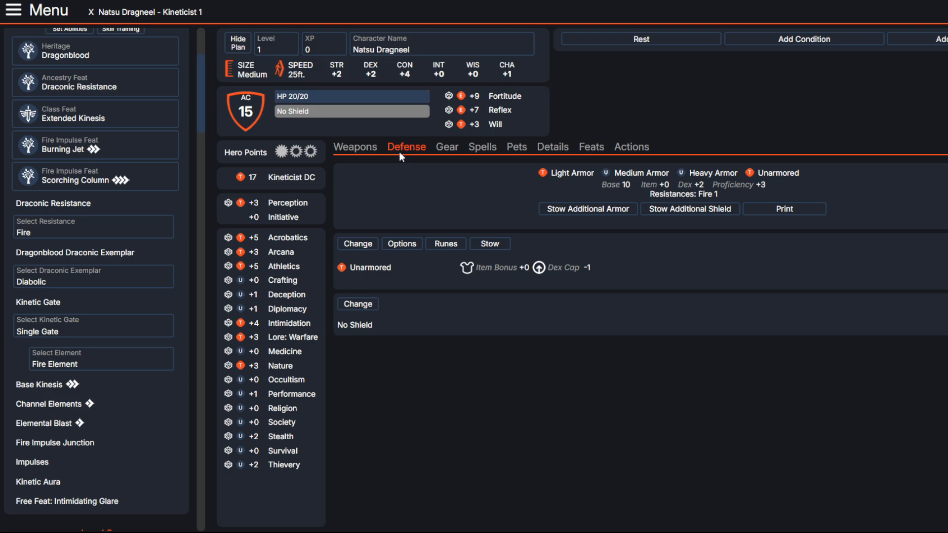
pyautogui.moveTo(557, 266)
pyautogui.mouseDown()
pyautogui.moveTo(584, 267)
pyautogui.moveTo(548, 268)
pyautogui.mouseUp()
pyautogui.click(546, 271)
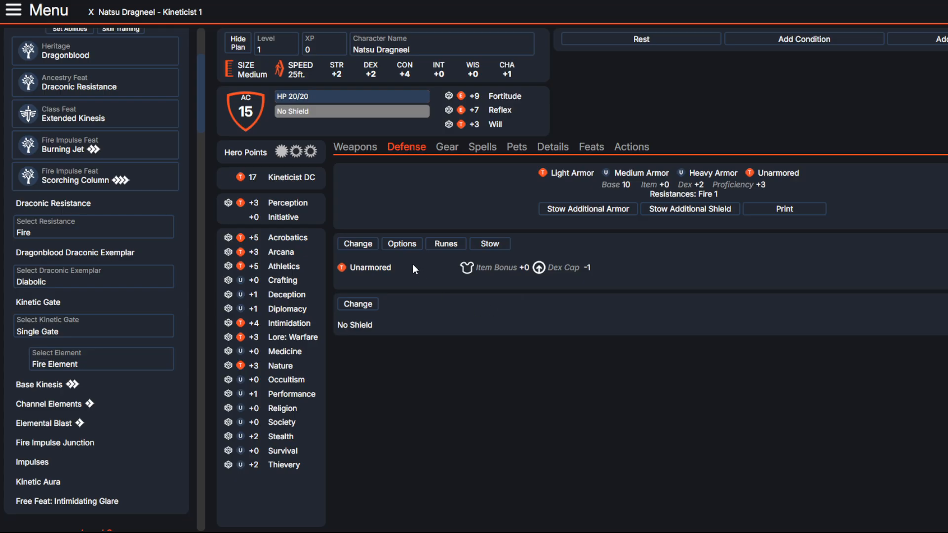
pyautogui.click(448, 147)
pyautogui.click(482, 147)
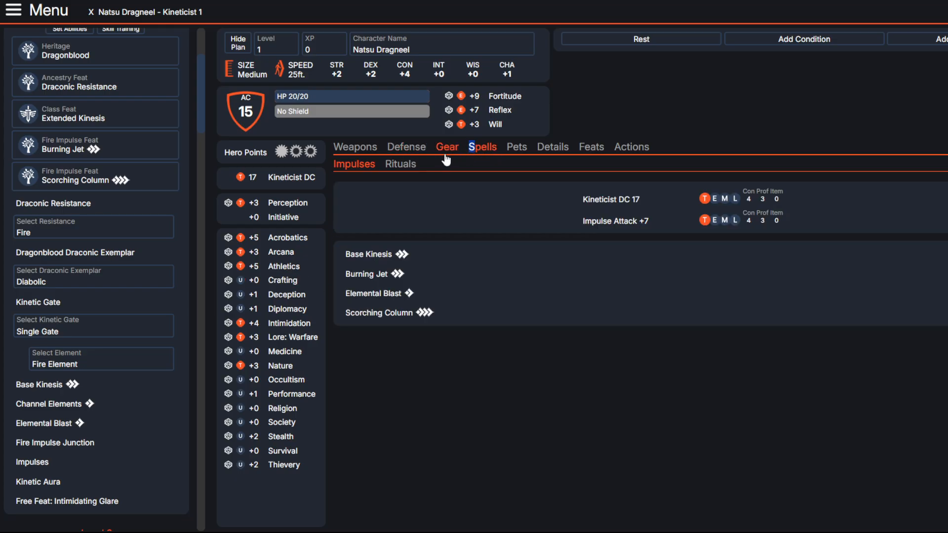
pyautogui.click(400, 164)
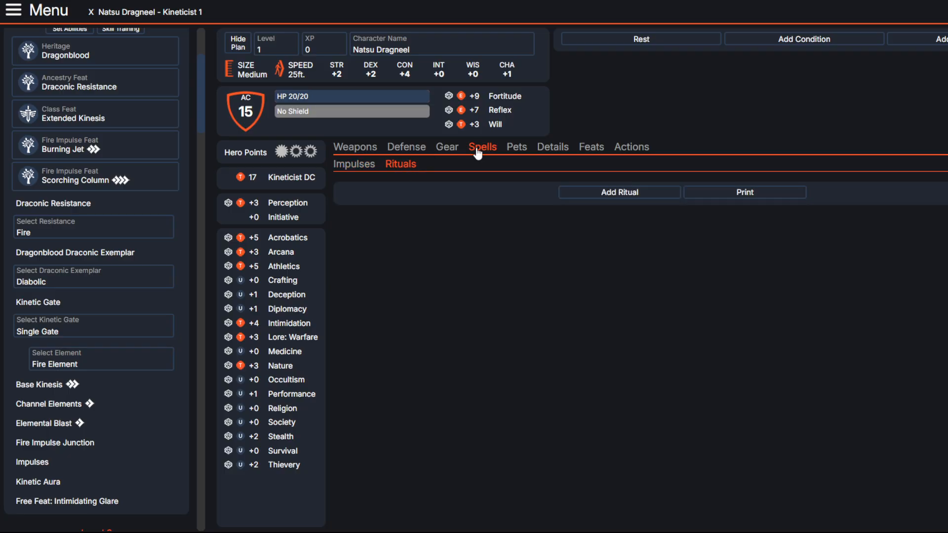
pyautogui.click(443, 147)
pyautogui.click(477, 149)
pyautogui.click(447, 147)
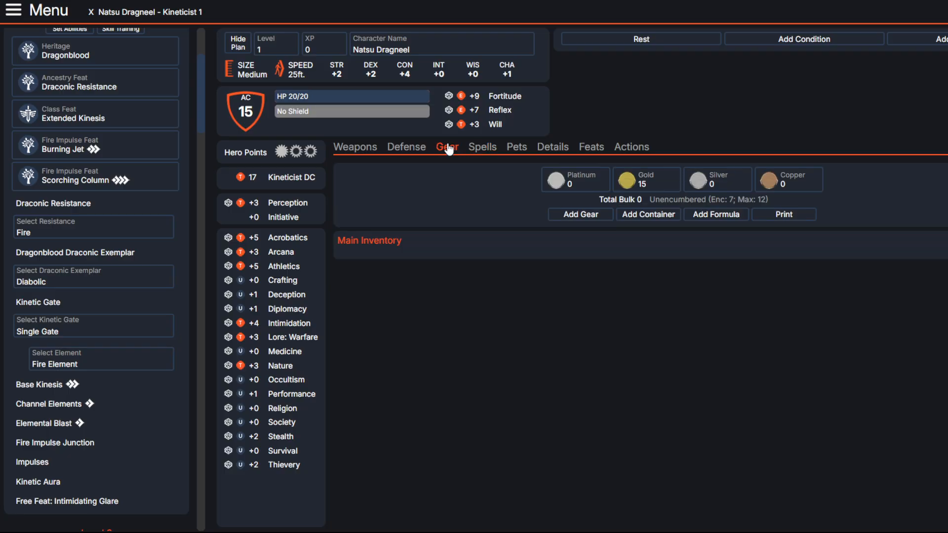
pyautogui.click(345, 147)
# Step: Review the level 1 selections and granted features in the build plan, continuing to the level 2 to 4 feat slots
pyautogui.scroll(4, 69, 254)
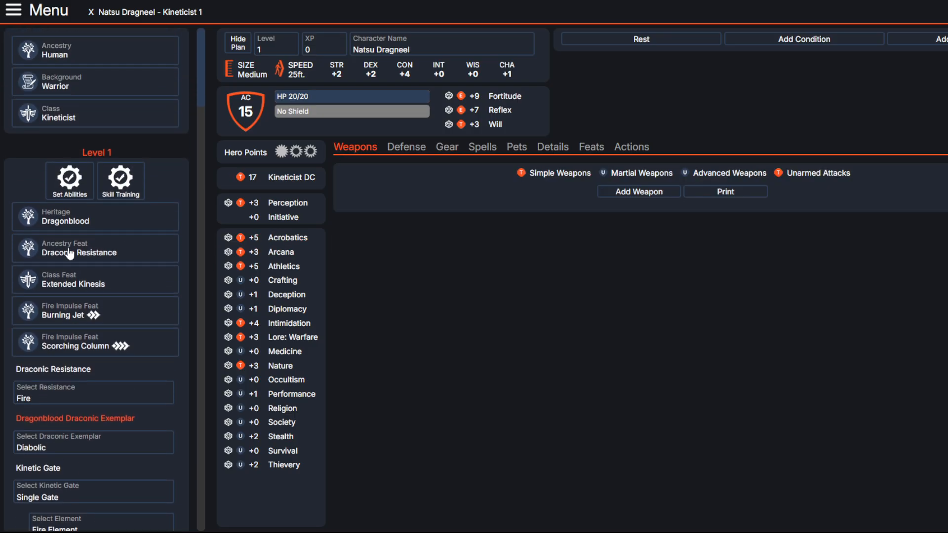
pyautogui.scroll(-3, 69, 254)
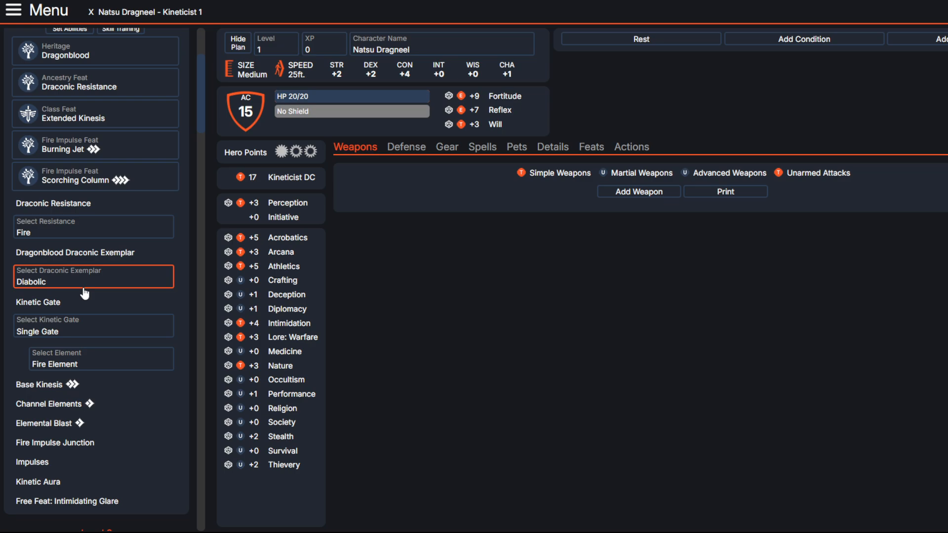
pyautogui.scroll(3, 63, 215)
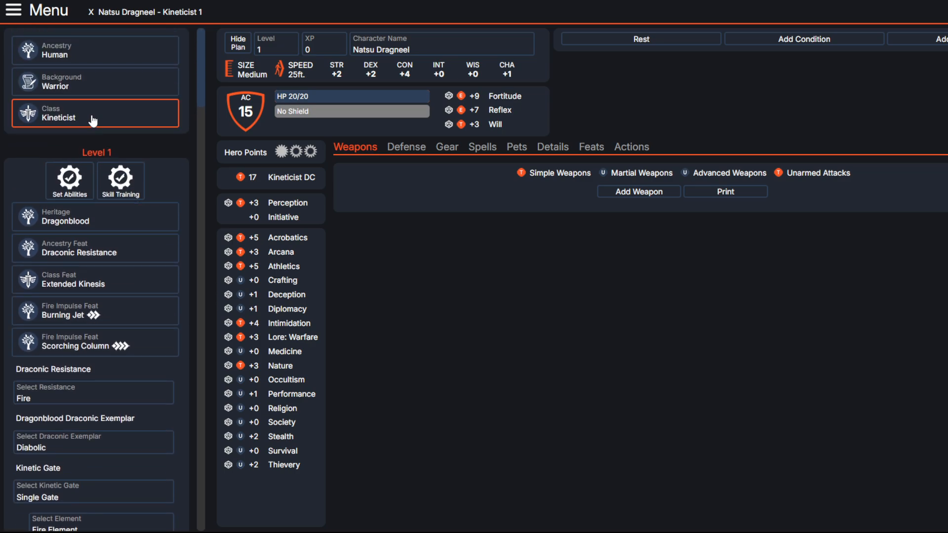
pyautogui.scroll(-2, 95, 122)
pyautogui.scroll(-1, 96, 123)
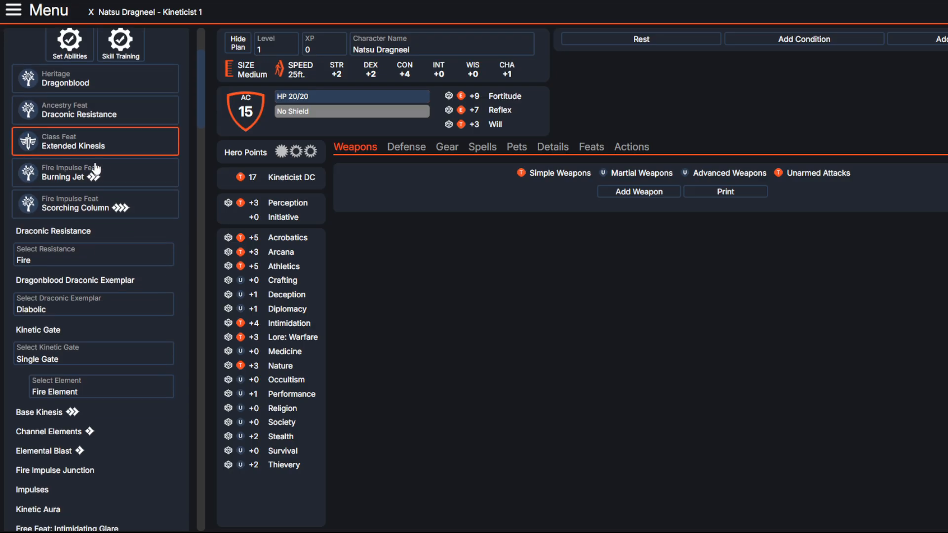
pyautogui.scroll(-1, 97, 168)
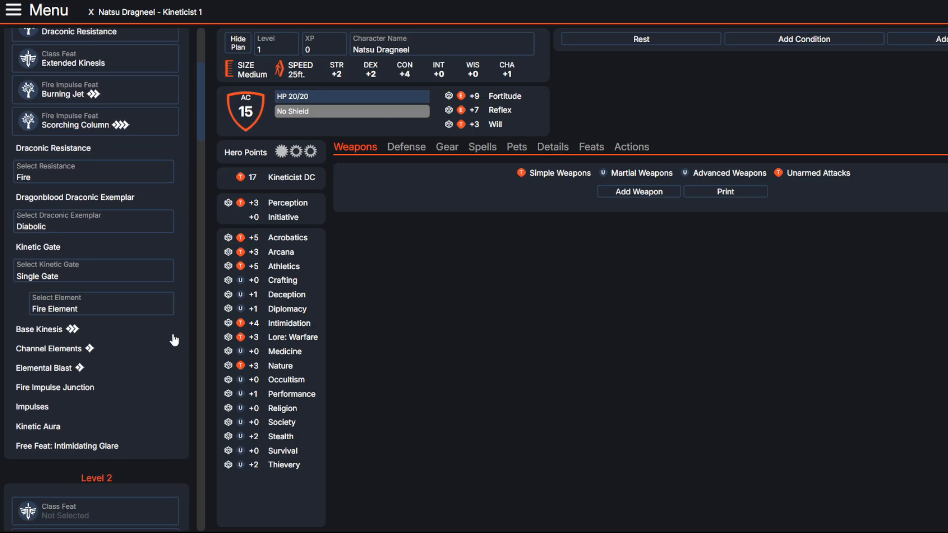
pyautogui.scroll(-3, 174, 340)
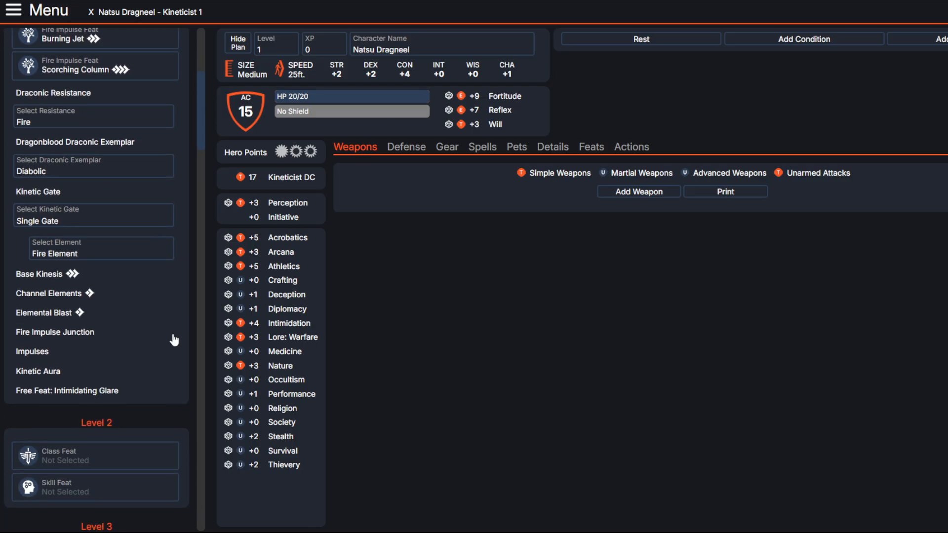
pyautogui.scroll(-3, 174, 340)
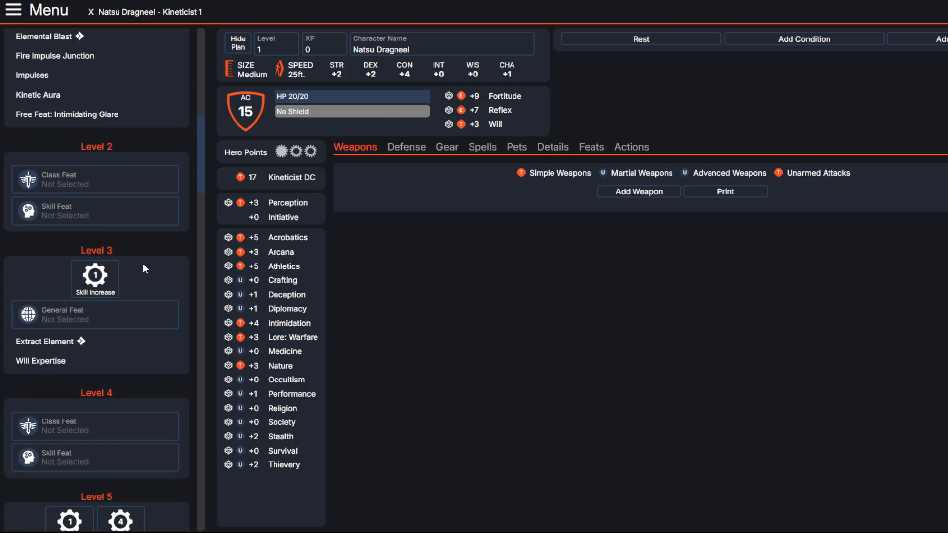
# Step: Compare the Kinetic Activation and Voice of Elements feats, then choose Eternal Torch as the level 2 class feat
pyautogui.click(103, 184)
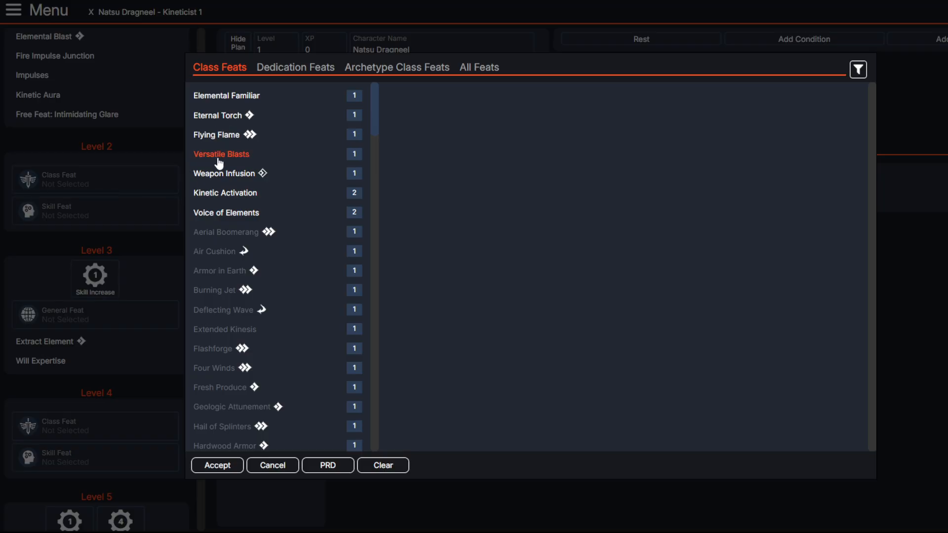
pyautogui.click(230, 195)
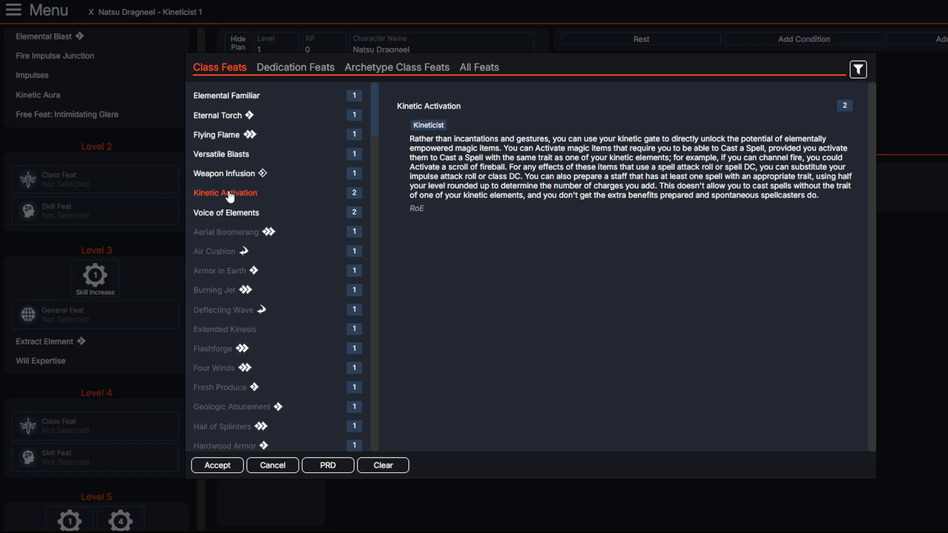
pyautogui.click(215, 217)
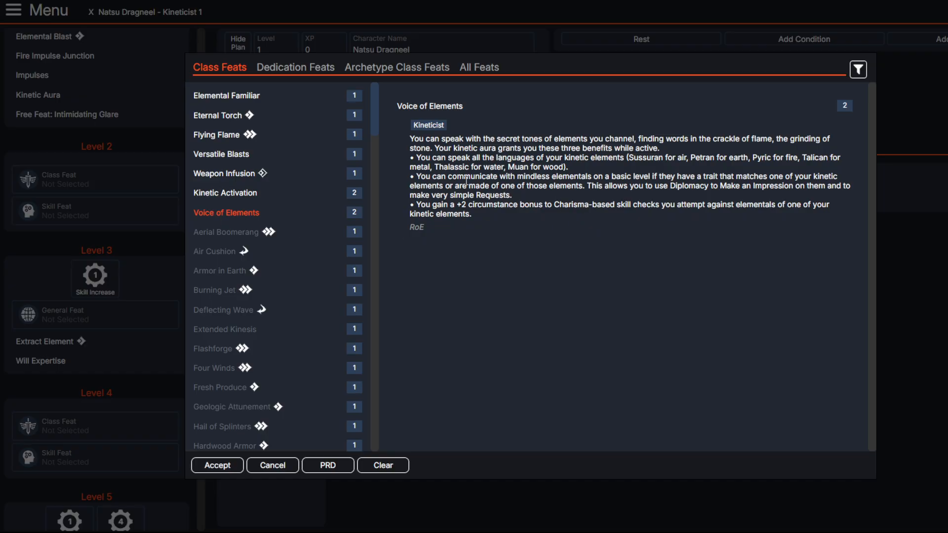
pyautogui.click(201, 193)
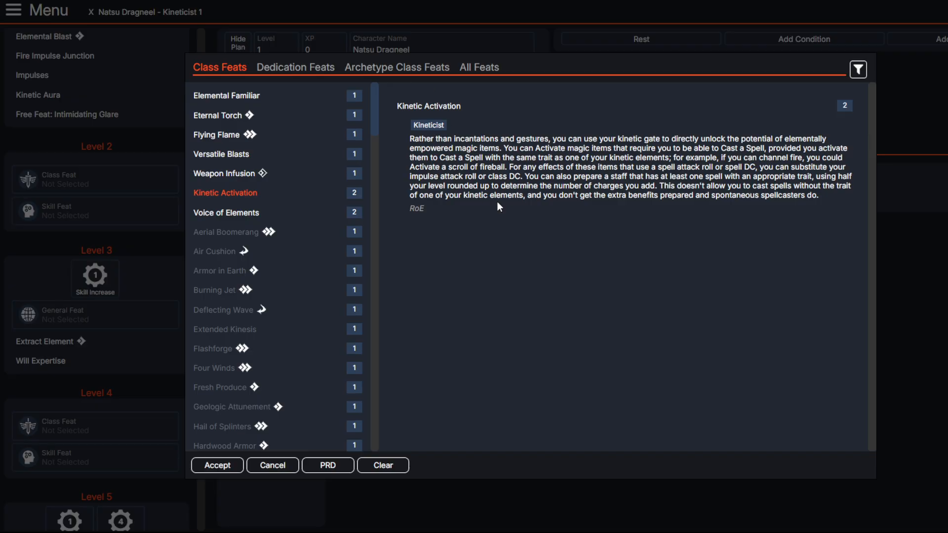
pyautogui.moveTo(417, 139); pyautogui.dragTo(465, 140)
pyautogui.click(466, 142)
pyautogui.click(217, 115)
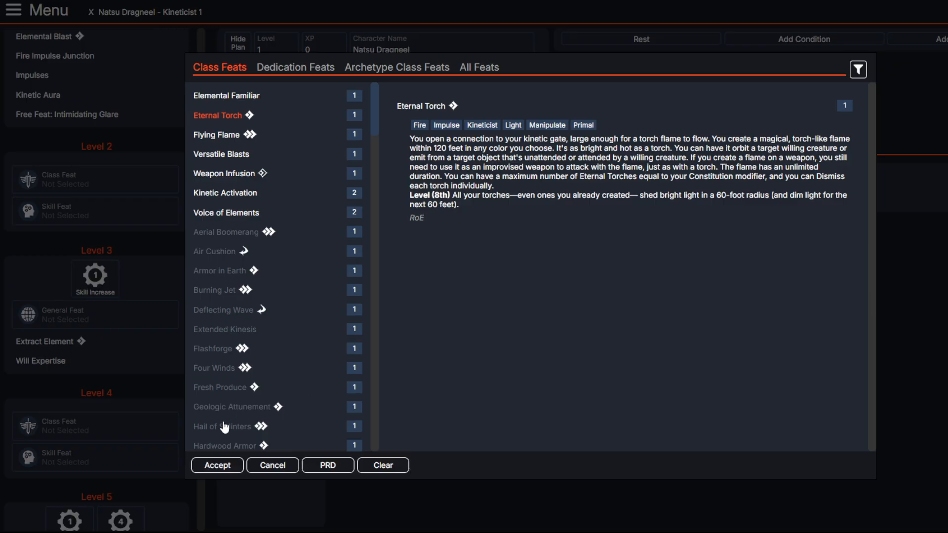
pyautogui.click(215, 466)
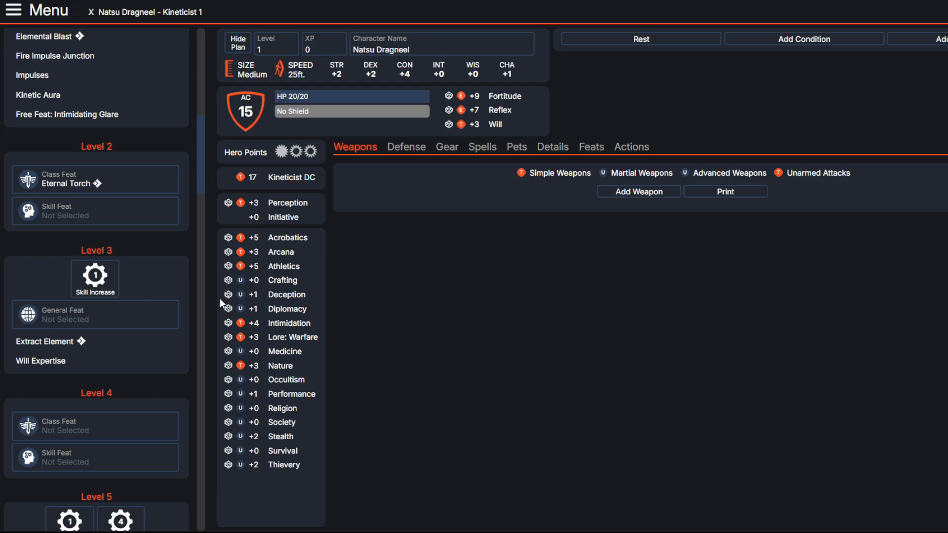
# Step: Raise Athletics to expert with the level 3 skill increase
pyautogui.click(94, 277)
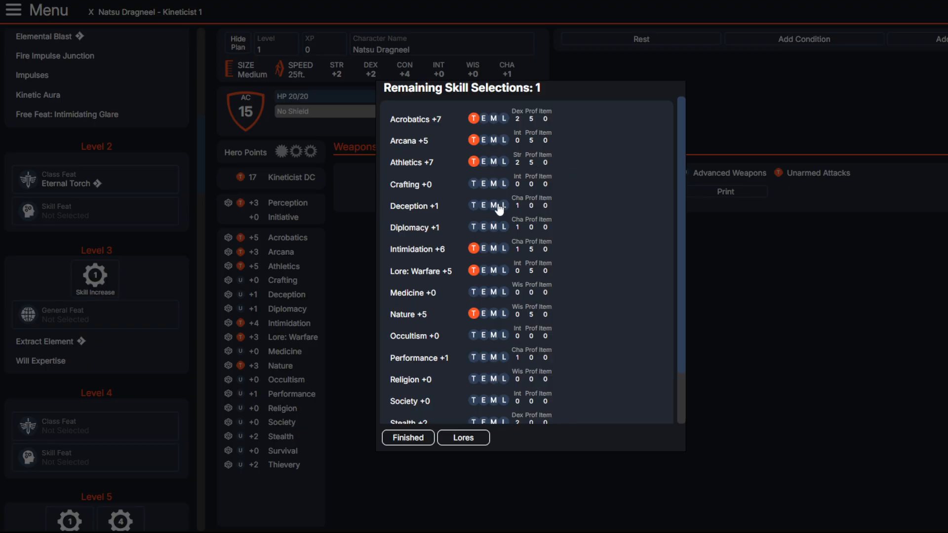
pyautogui.click(484, 162)
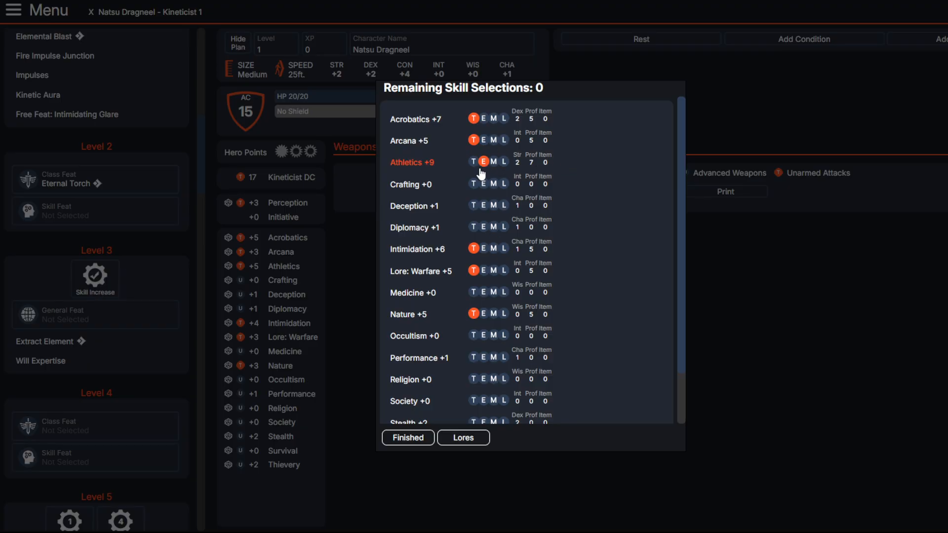
pyautogui.click(408, 438)
# Step: Compare the Quick Jump, Quick Identification and Quick Coercion feats, and choose Stifle Flames as the level 2 skill feat
pyautogui.click(120, 209)
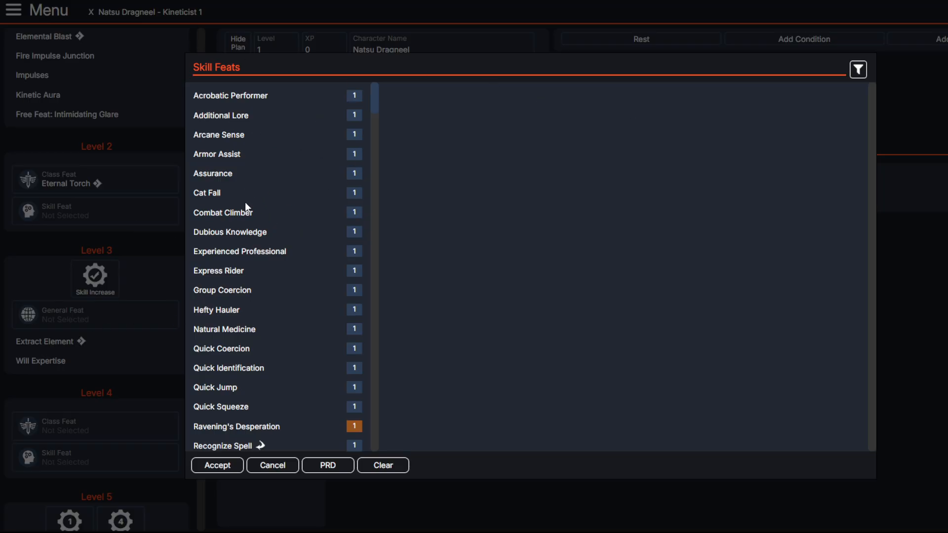
pyautogui.scroll(-1, 245, 203)
pyautogui.scroll(-3, 245, 203)
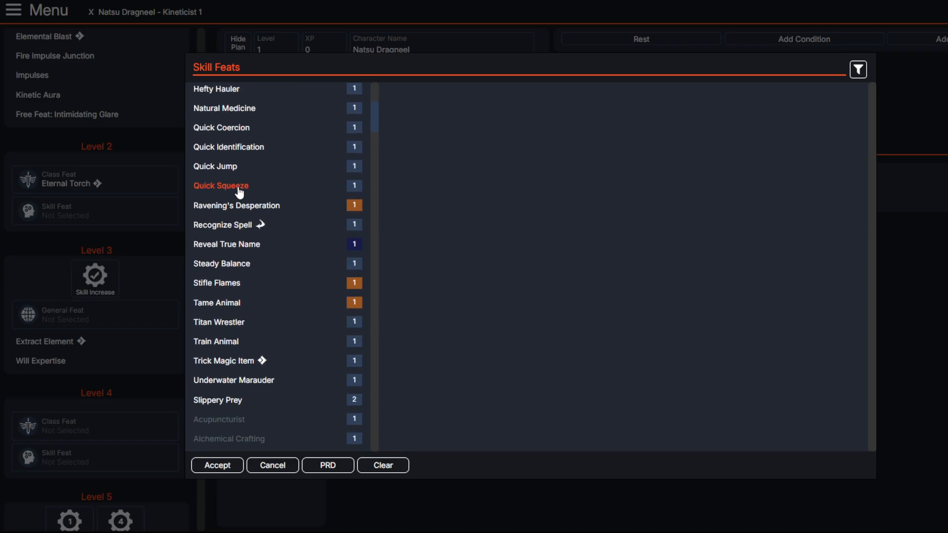
pyautogui.click(233, 170)
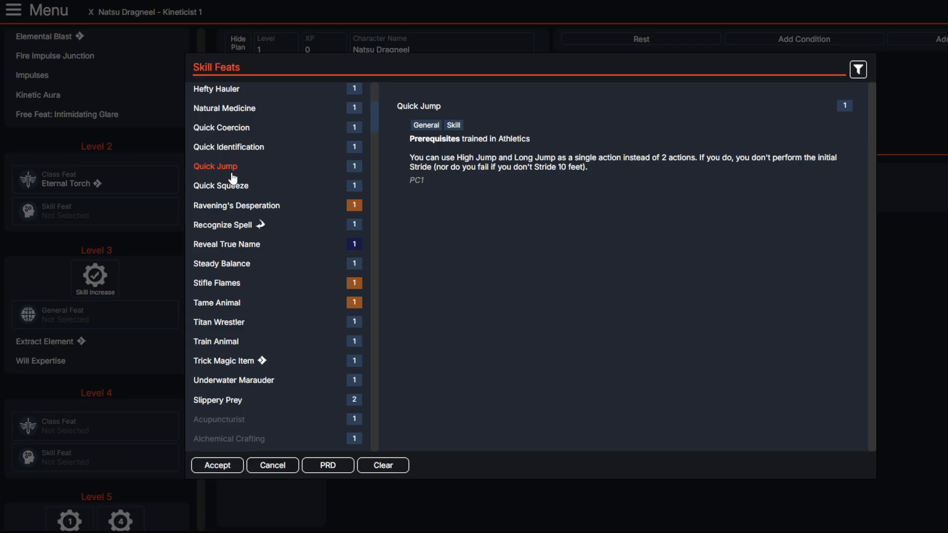
pyautogui.click(234, 148)
pyautogui.click(235, 129)
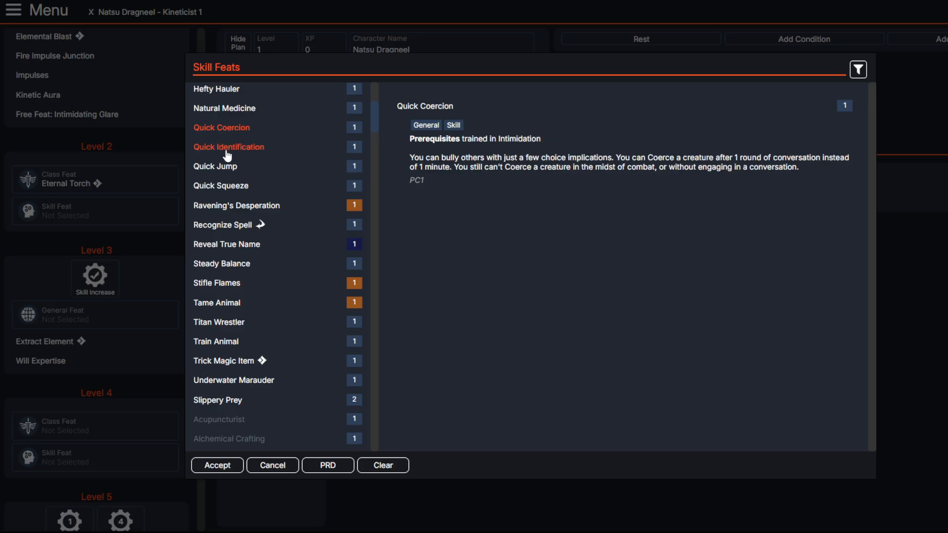
pyautogui.click(233, 148)
pyautogui.click(225, 165)
pyautogui.scroll(-3, 217, 217)
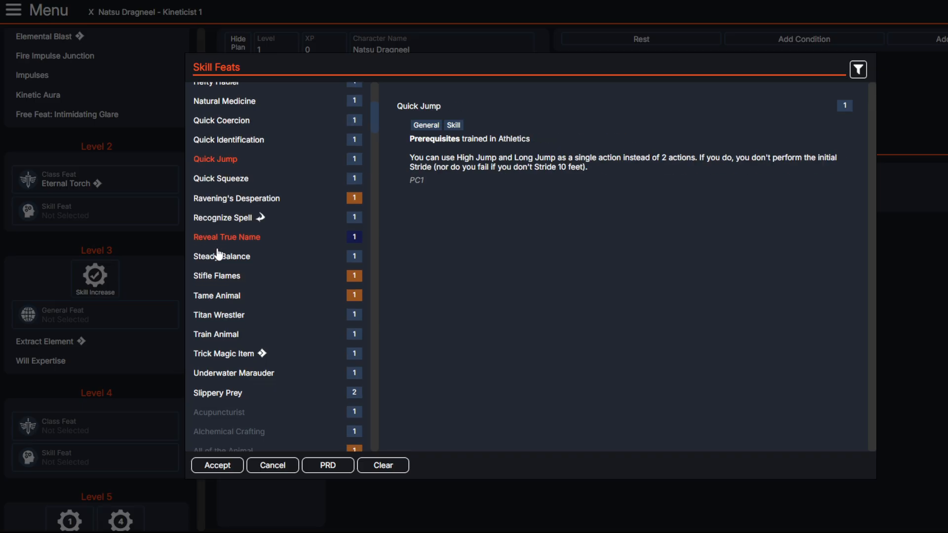
pyautogui.click(234, 232)
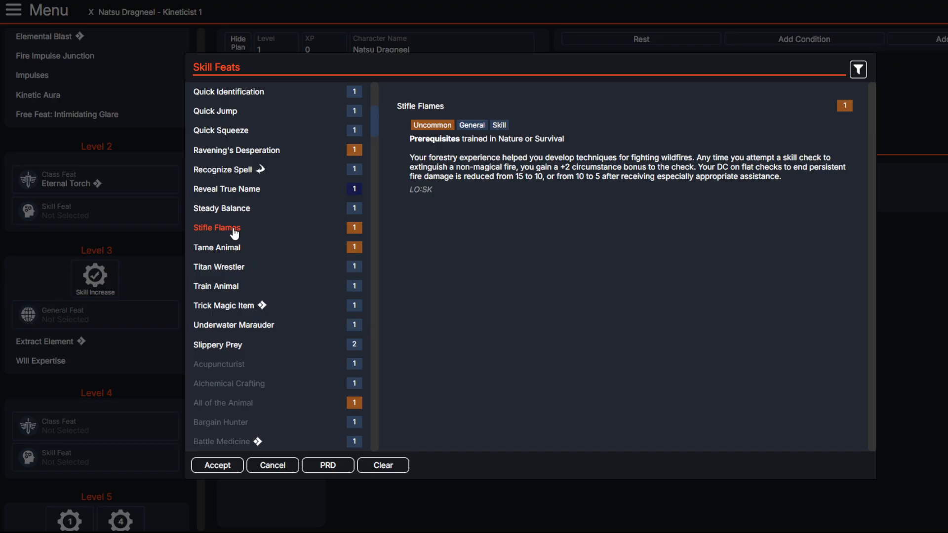
pyautogui.click(217, 465)
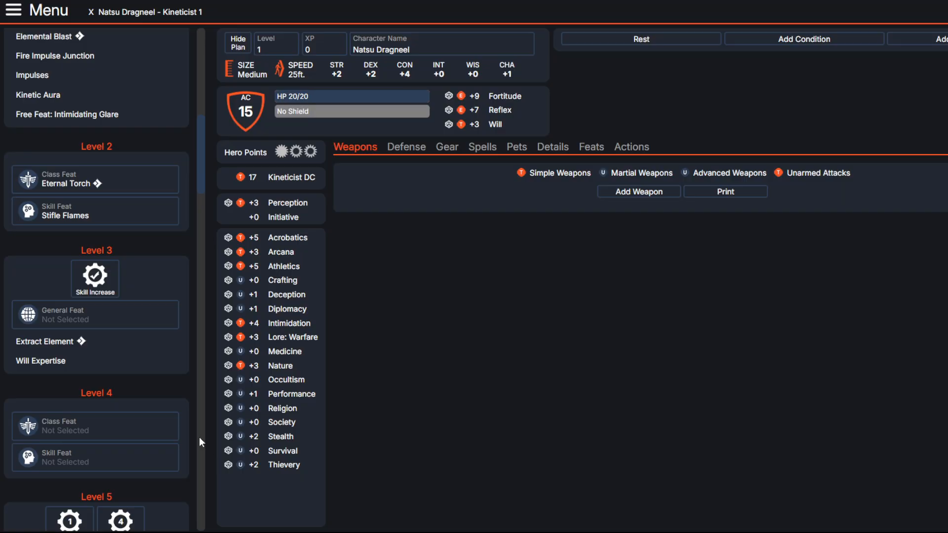
# Step: Browse the general feats, including Adopted Ancestry, and choose Ancestral Paragon as the level 3 general feat
pyautogui.scroll(-1, 117, 225)
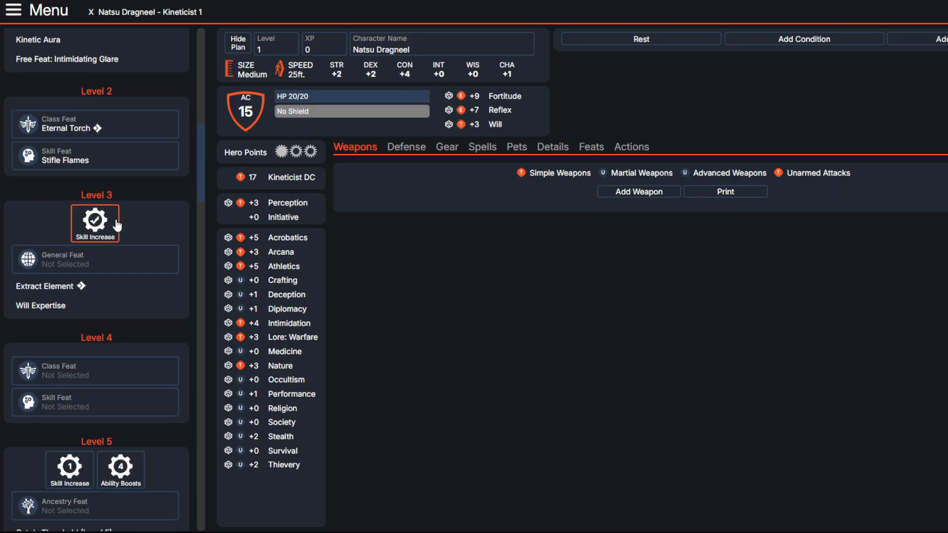
pyautogui.click(157, 271)
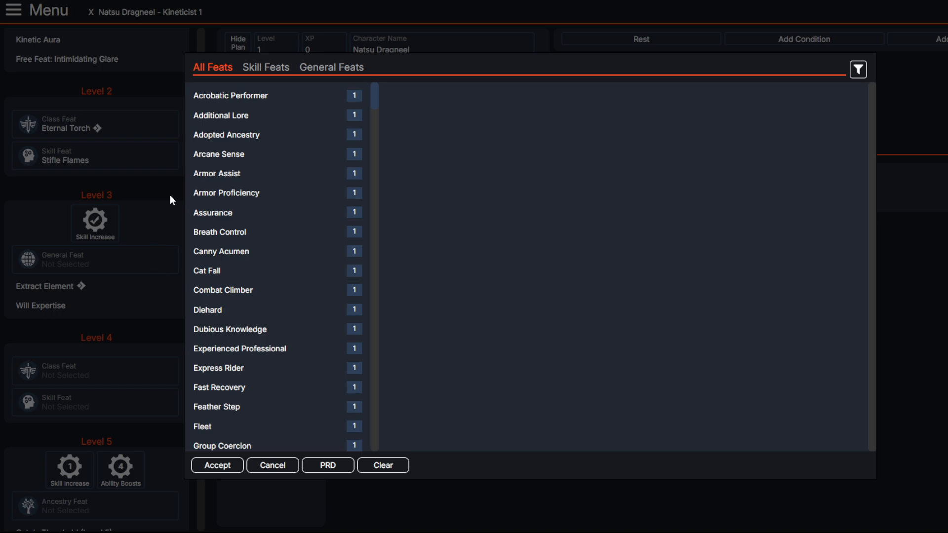
pyautogui.click(327, 67)
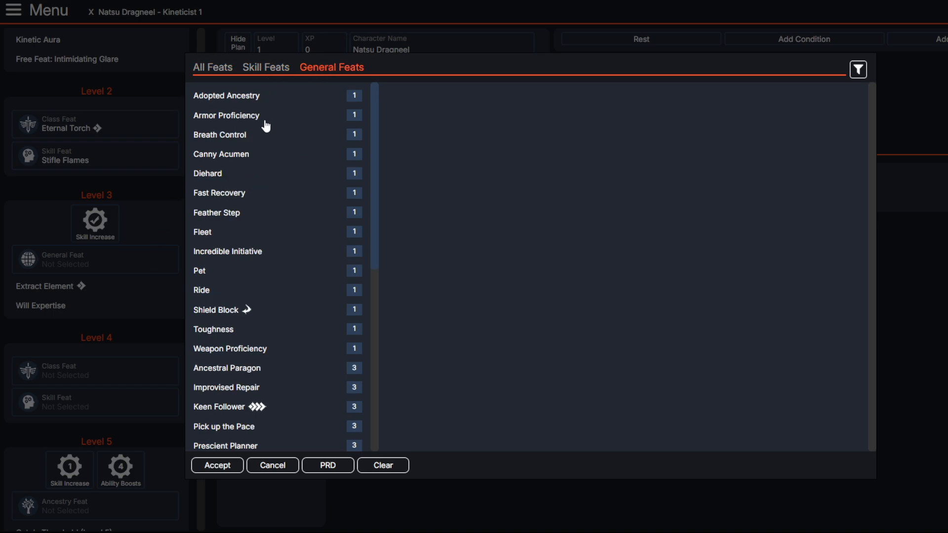
pyautogui.click(242, 97)
pyautogui.scroll(-3, 245, 186)
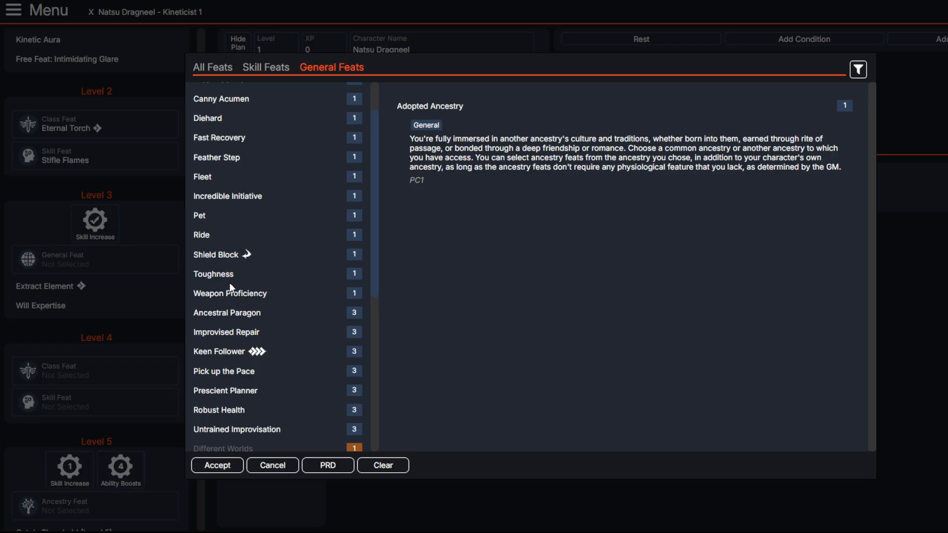
pyautogui.scroll(-3, 229, 294)
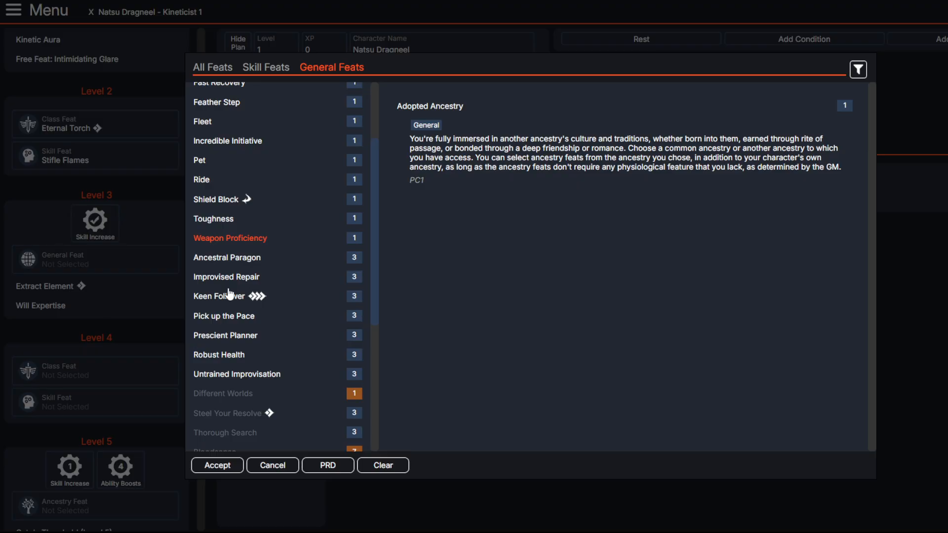
pyautogui.click(224, 260)
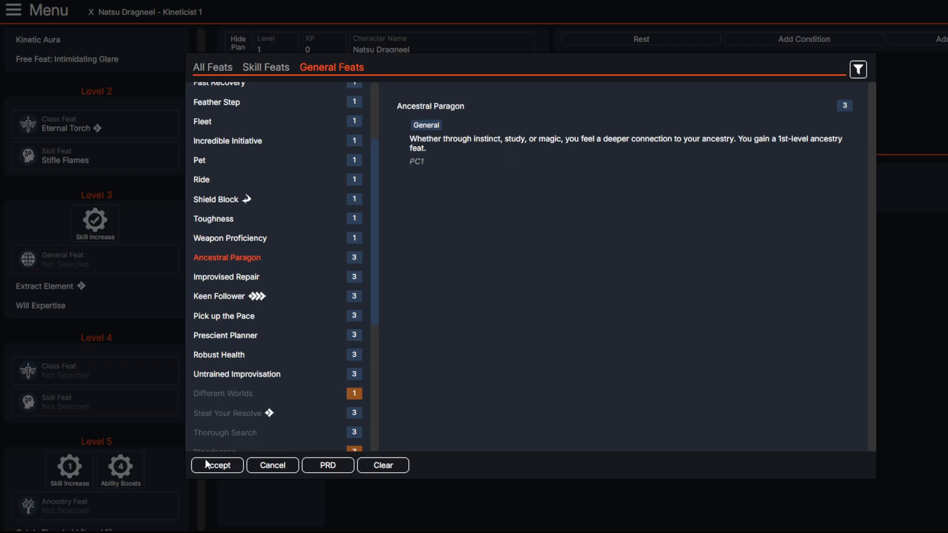
pyautogui.click(225, 223)
pyautogui.click(227, 259)
pyautogui.click(215, 467)
# Step: Filter the ancestry feats granted by Ancestral Paragon by "dragon" and choose Breath of the Dragon
pyautogui.click(121, 290)
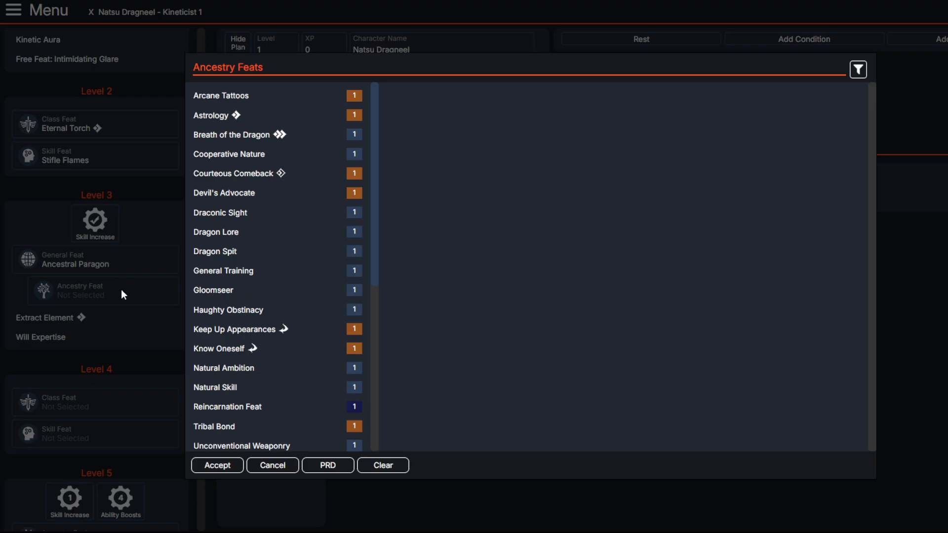
pyautogui.click(859, 70)
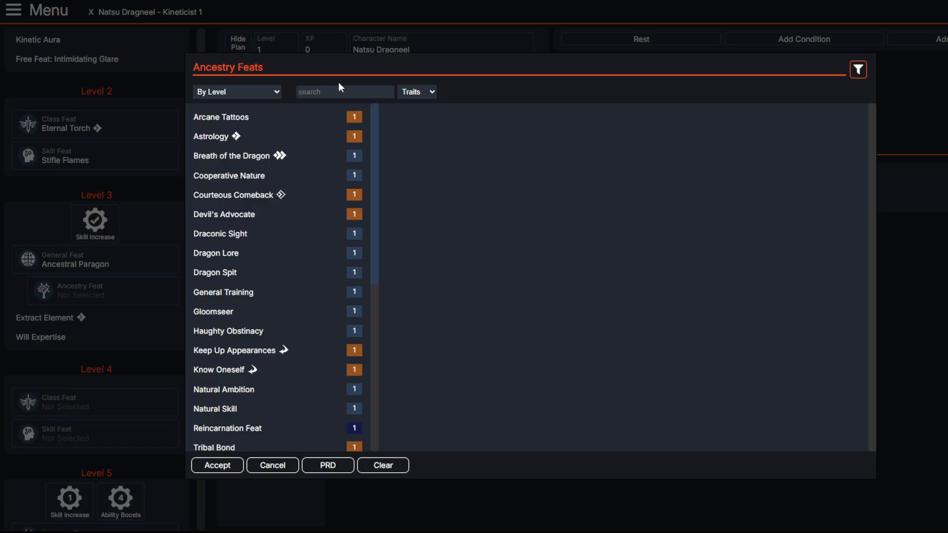
pyautogui.click(332, 92)
pyautogui.write('dragon')
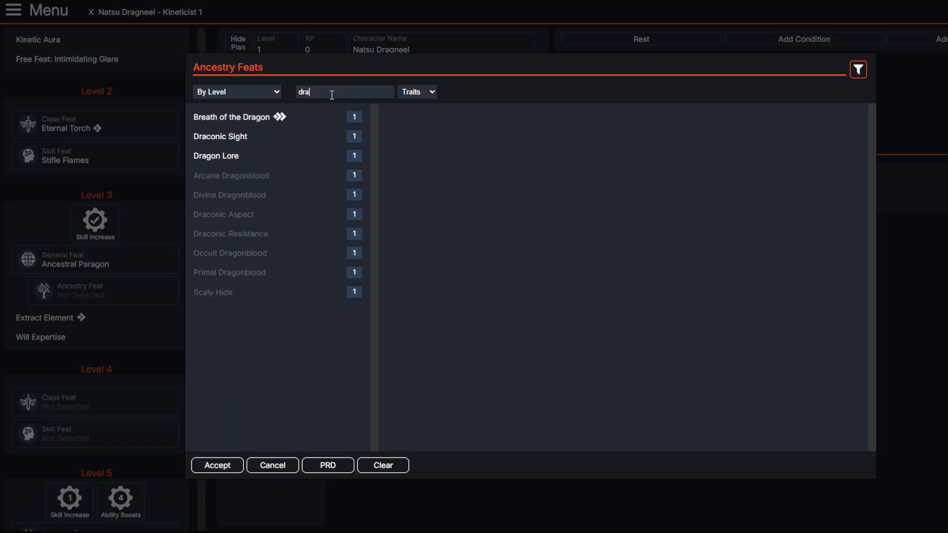
pyautogui.click(230, 117)
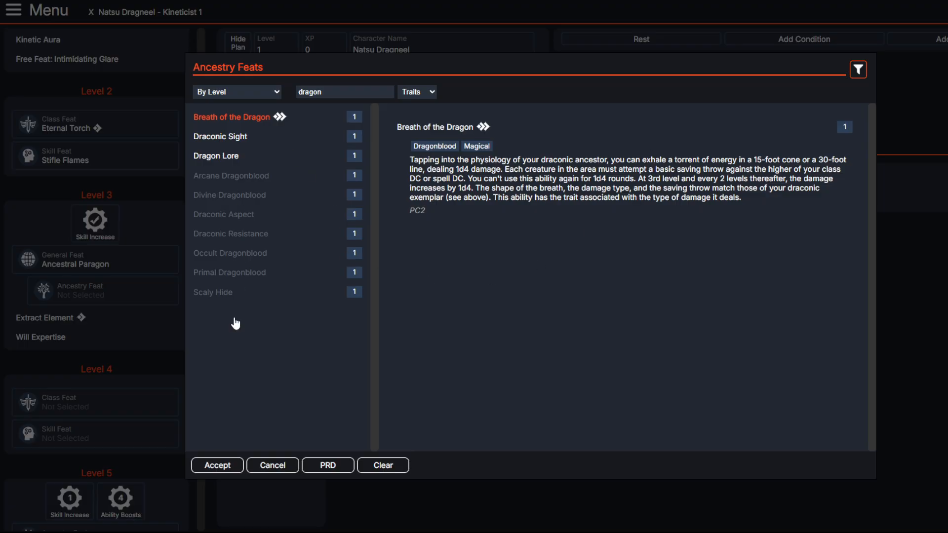
pyautogui.click(205, 465)
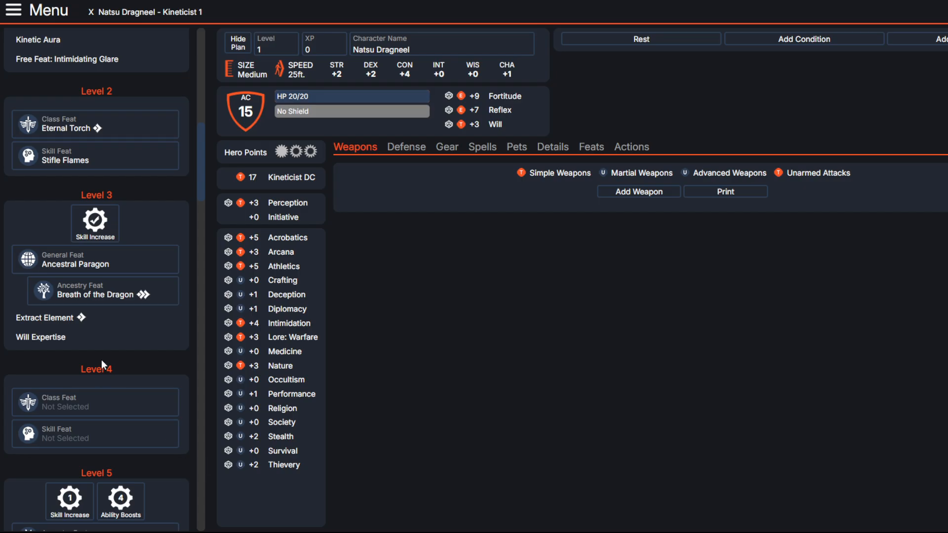
# Step: Compare Blazing Wave, Command Elemental and Safe Elements, and choose Thermal Nimbus as the level 4 class feat
pyautogui.scroll(-3, 101, 359)
pyautogui.click(99, 292)
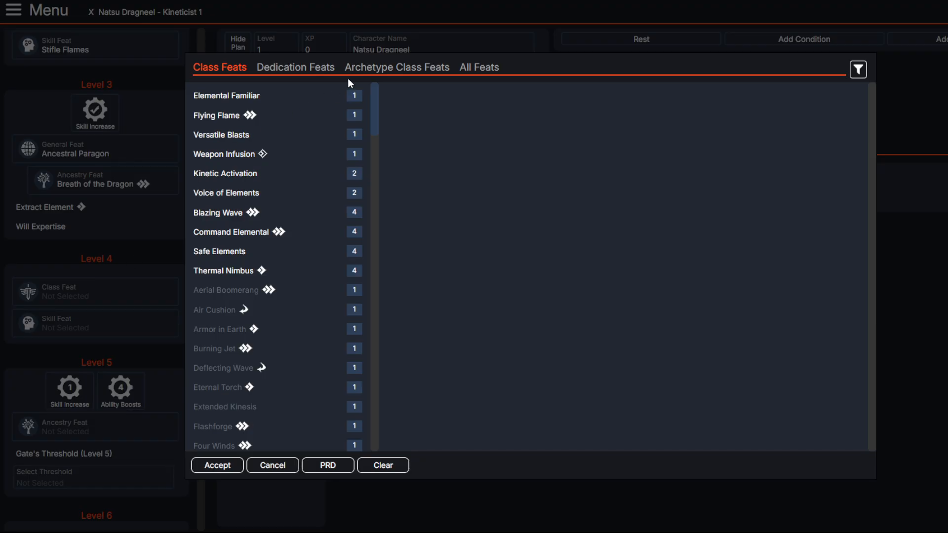
pyautogui.click(227, 217)
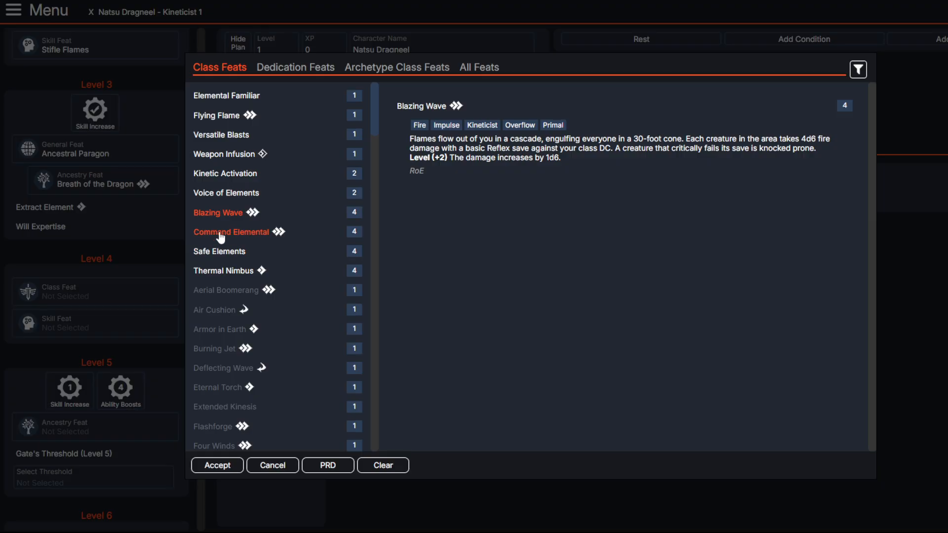
pyautogui.click(221, 236)
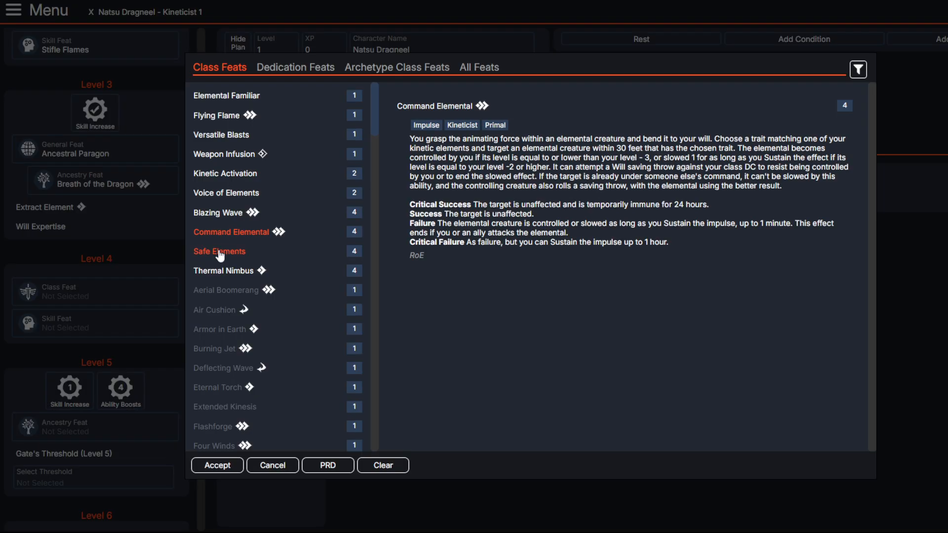
pyautogui.click(219, 253)
pyautogui.click(221, 271)
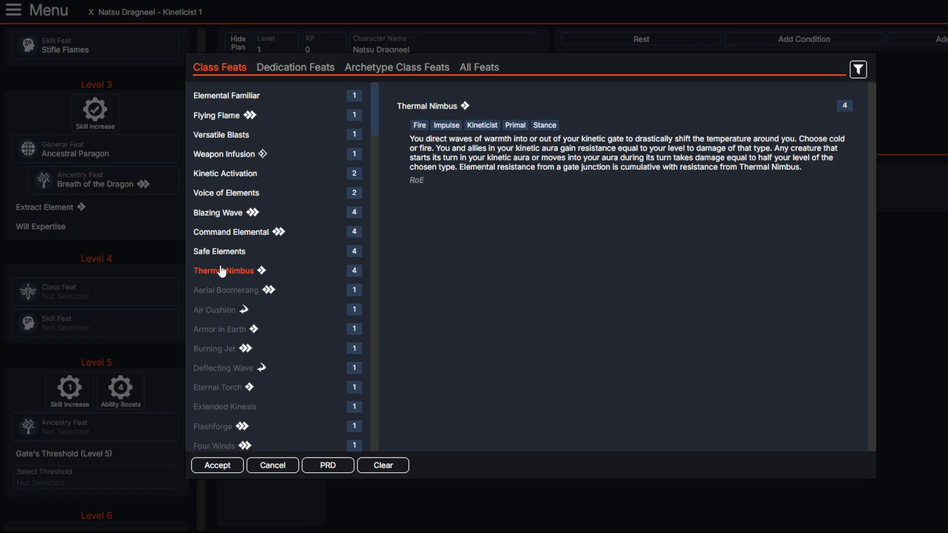
pyautogui.click(210, 465)
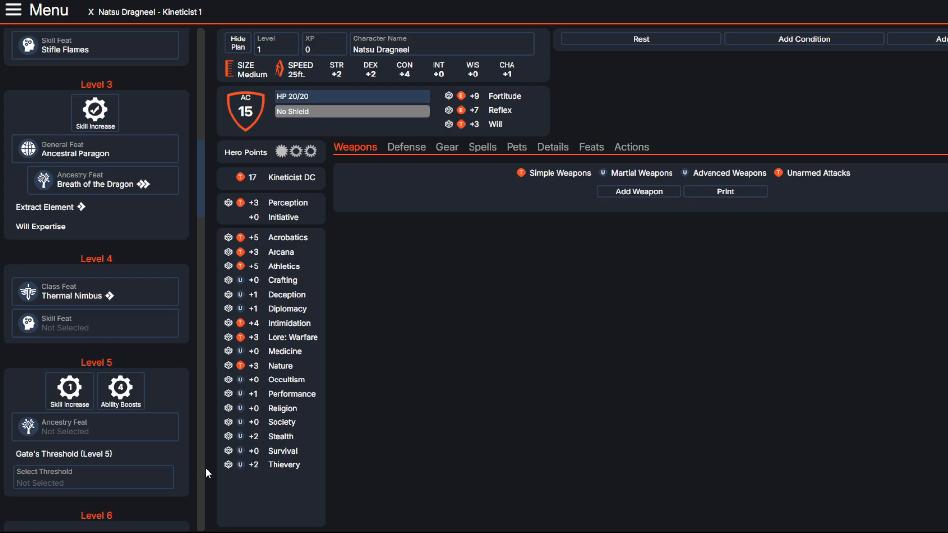
# Step: Review the description of the Thermal Nimbus feat and the details of the level 1 Fire Impulse Junction feature
pyautogui.click(95, 309)
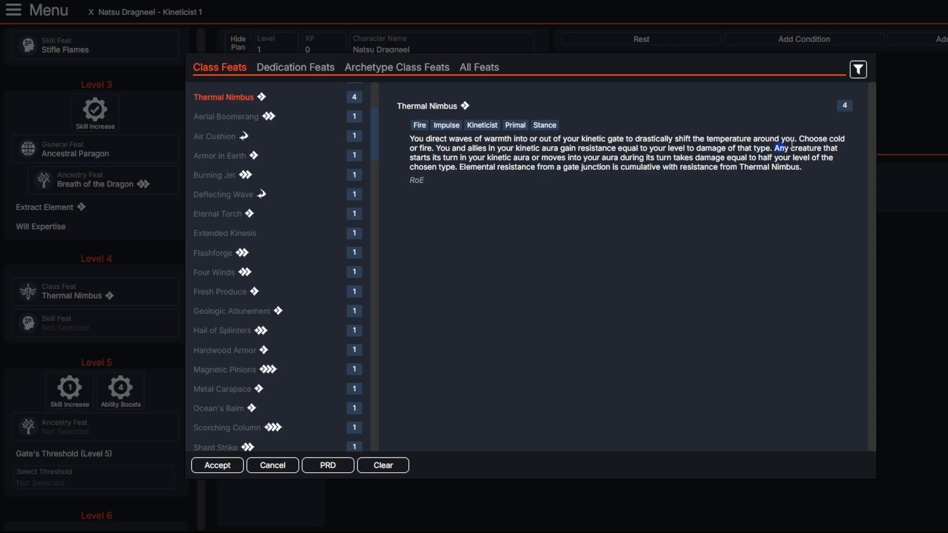
pyautogui.moveTo(773, 148); pyautogui.dragTo(661, 167)
pyautogui.click(634, 164)
pyautogui.click(890, 195)
pyautogui.scroll(3, 106, 278)
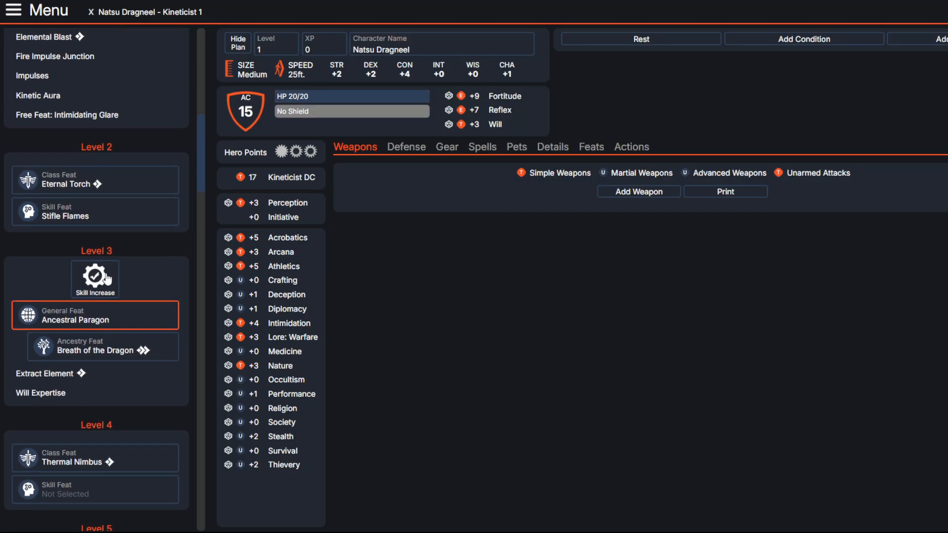
pyautogui.scroll(2, 106, 279)
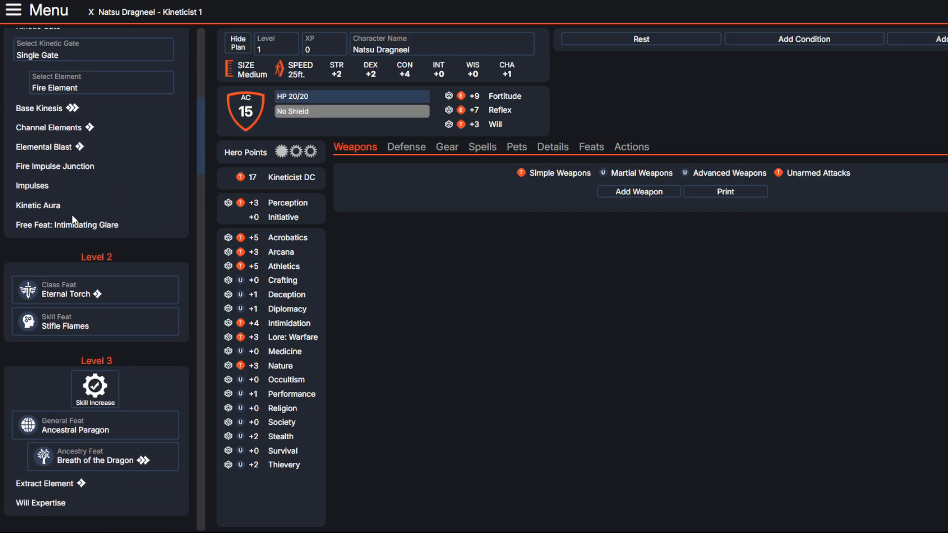
pyautogui.doubleClick(74, 168)
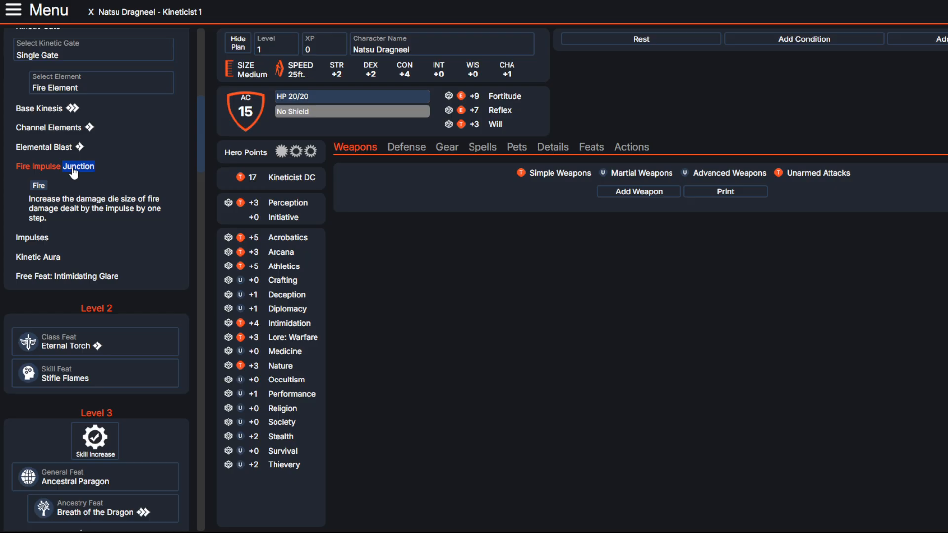
# Step: Read the descriptions of the level 1 Kinetic Aura and Fire Impulse Junction features
pyautogui.click(84, 196)
pyautogui.click(140, 200)
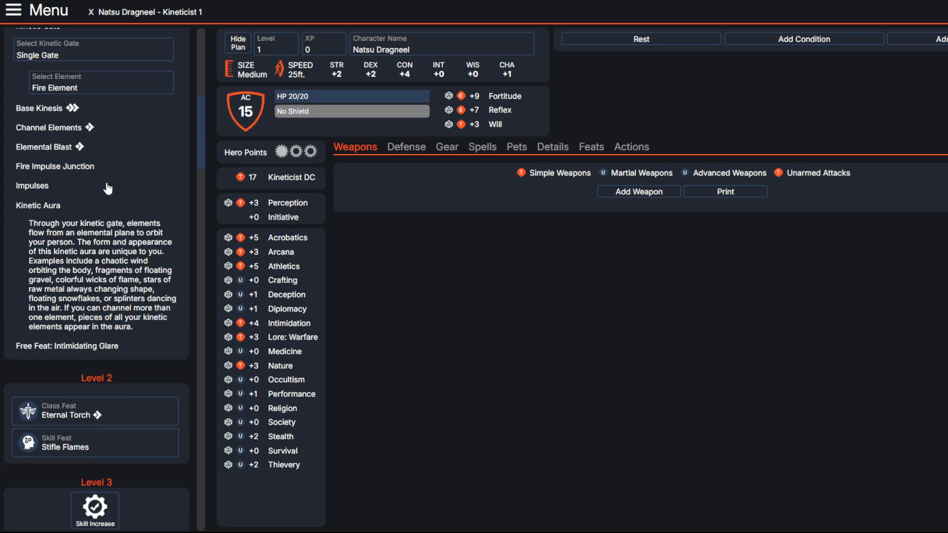
pyautogui.click(75, 169)
pyautogui.click(39, 256)
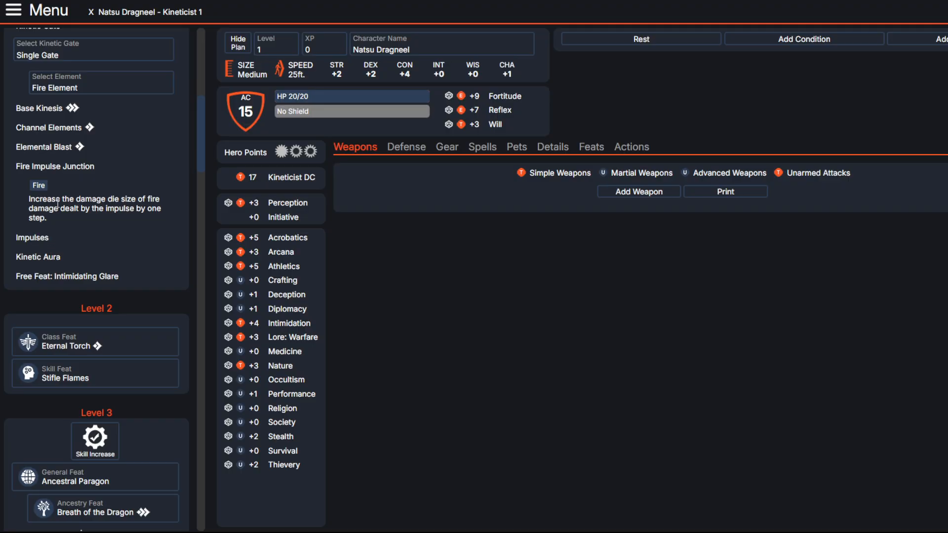
pyautogui.click(75, 168)
# Step: Browse the skill feats and choose Titan Wrestler as the level 4 skill feat
pyautogui.scroll(-2, 88, 235)
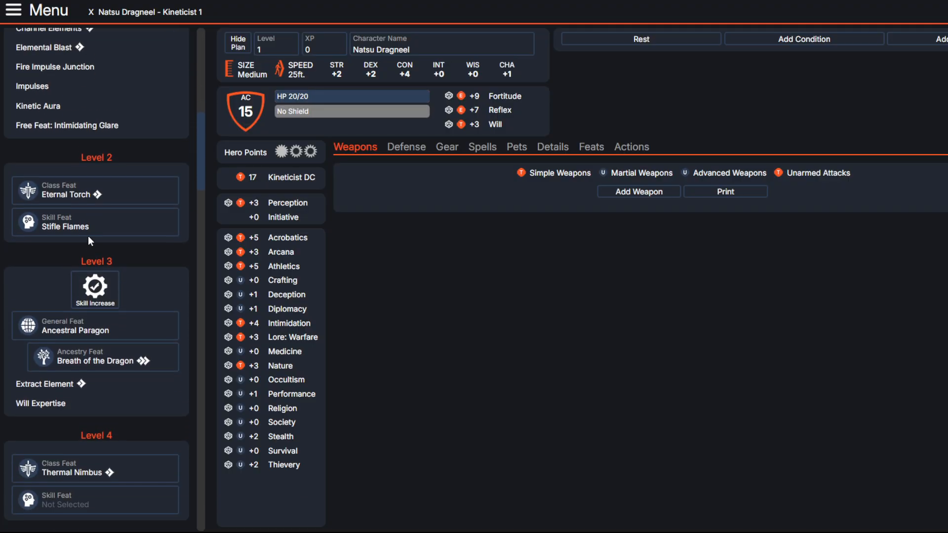
pyautogui.scroll(-1, 125, 334)
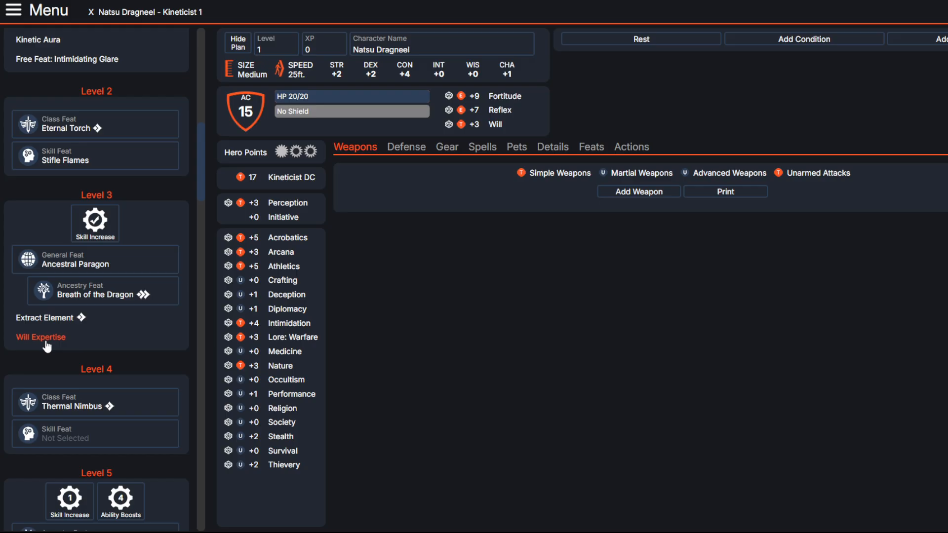
pyautogui.scroll(-5, 47, 346)
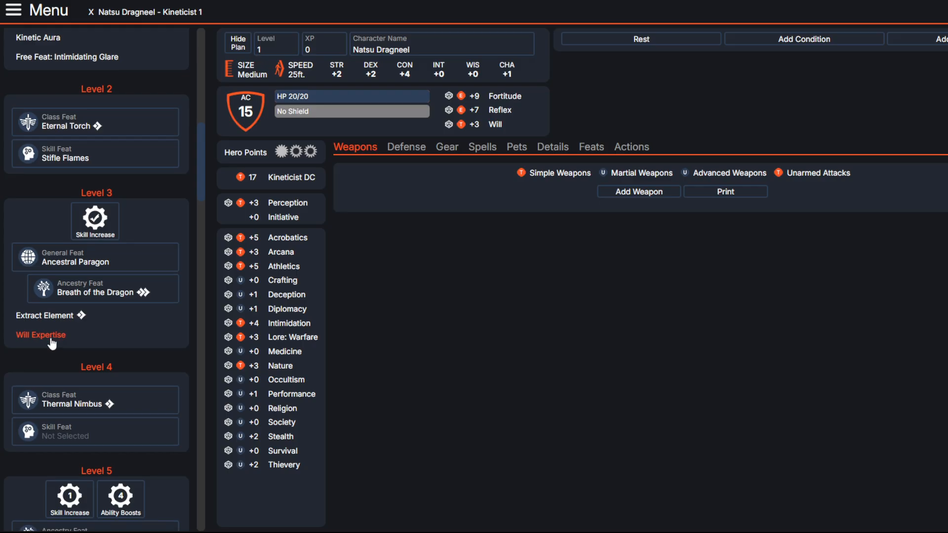
pyautogui.click(79, 158)
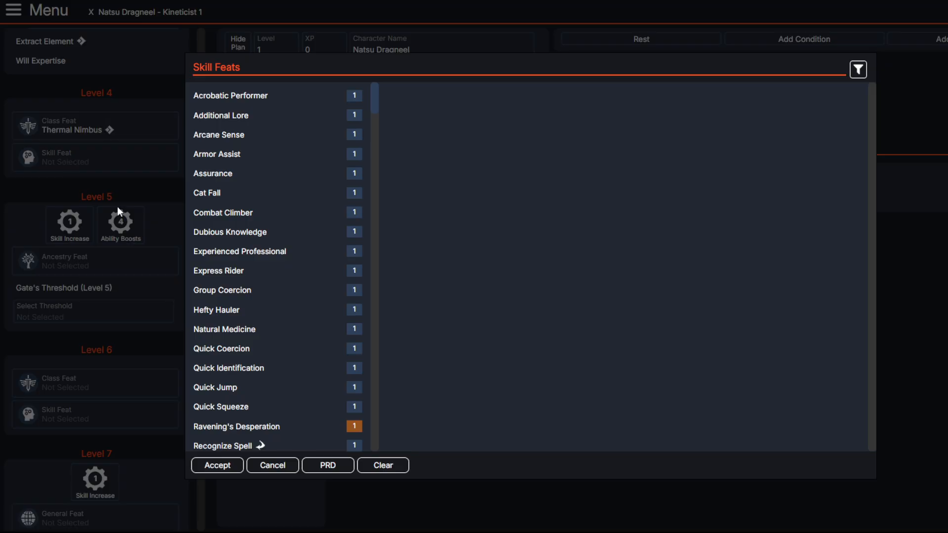
pyautogui.scroll(-8, 279, 257)
pyautogui.scroll(4, 276, 258)
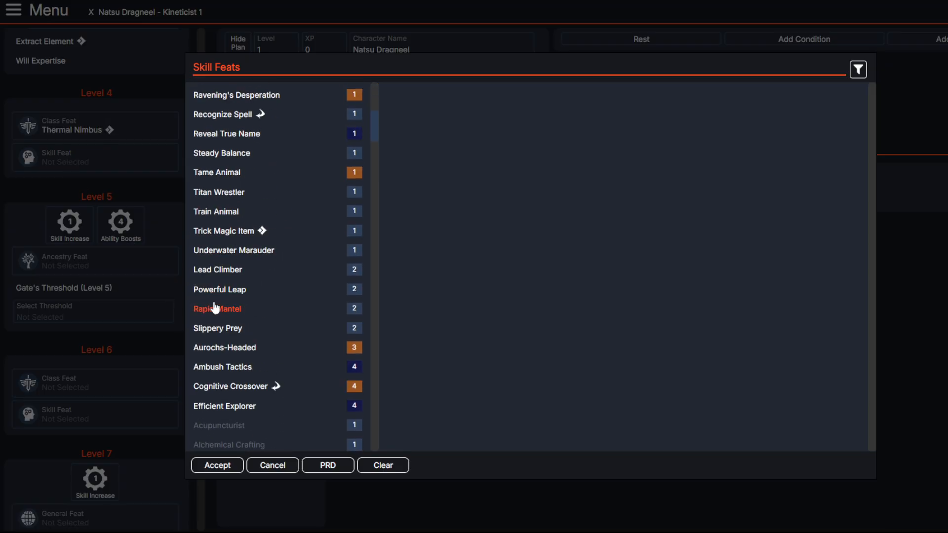
pyautogui.click(241, 193)
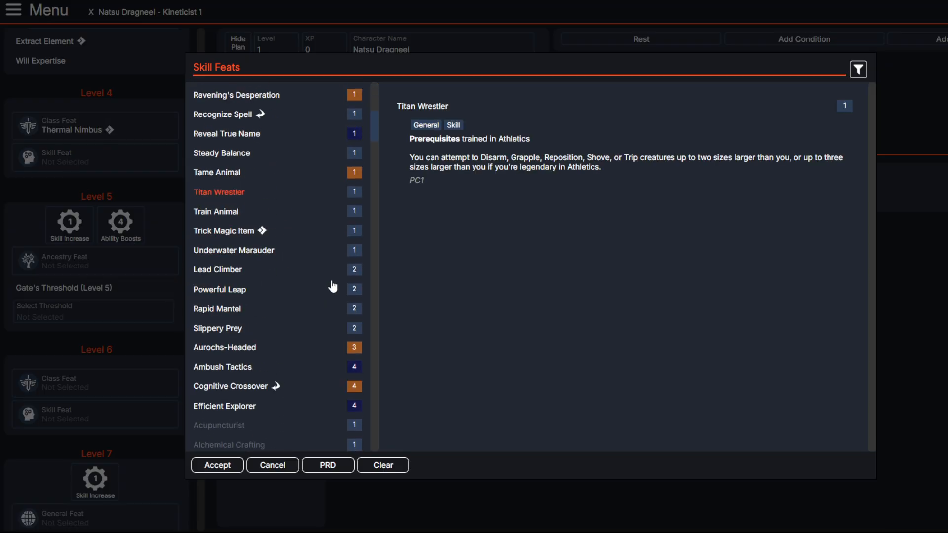
pyautogui.click(218, 465)
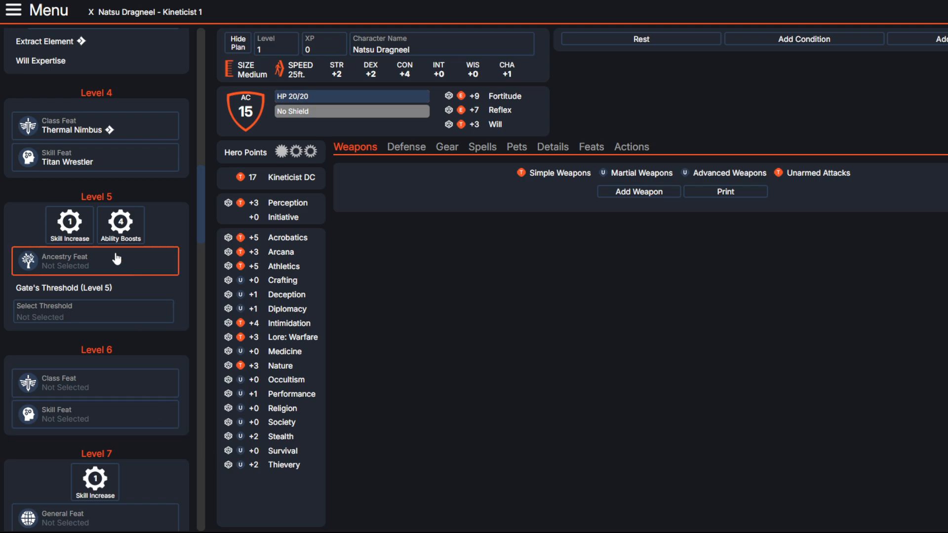
# Step: Spend the level 5 skill increase on raising Intimidation to expert
pyautogui.click(74, 222)
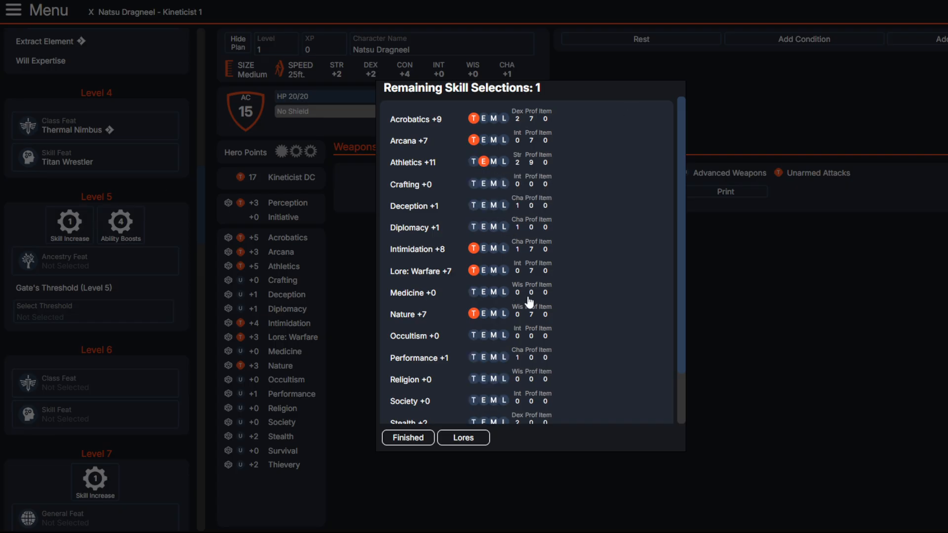
pyautogui.click(484, 249)
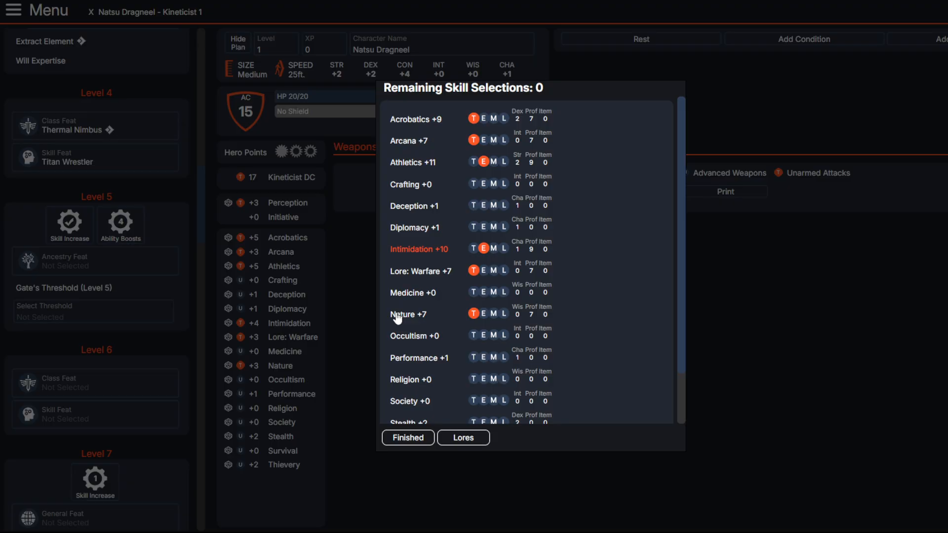
pyautogui.click(403, 438)
# Step: Assign the four level 5 ability boosts to Strength, Dexterity, Constitution and Charisma
pyautogui.click(121, 225)
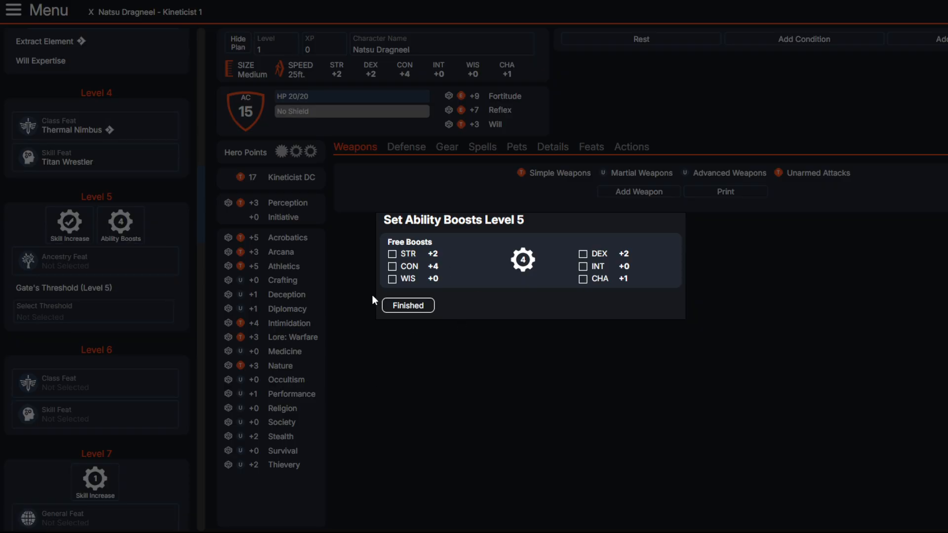
pyautogui.click(392, 254)
pyautogui.click(583, 254)
pyautogui.click(392, 266)
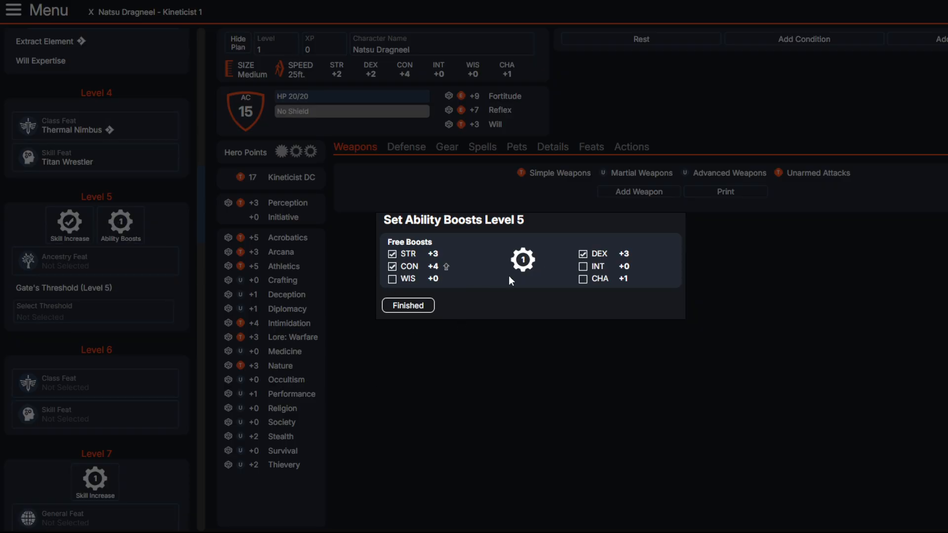
pyautogui.click(583, 279)
pyautogui.click(420, 306)
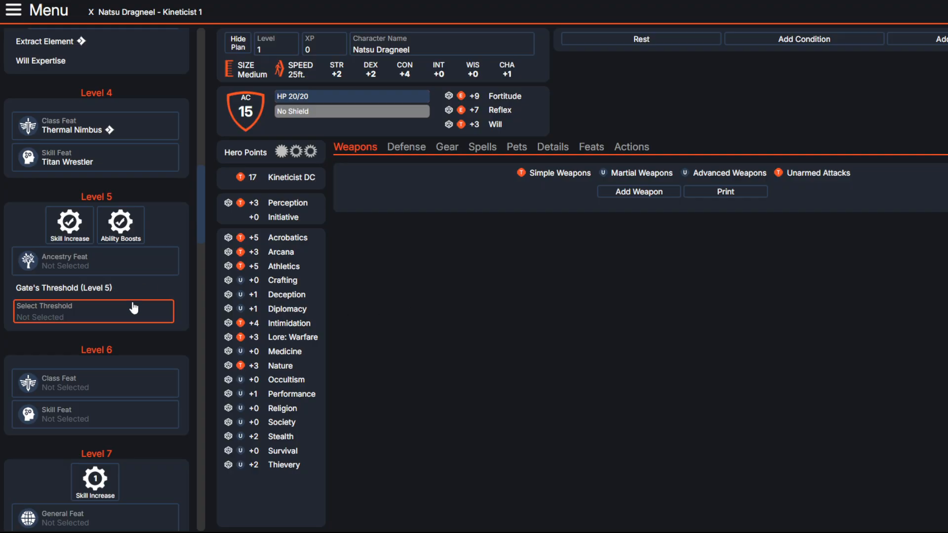
# Step: Compare the level 5 ancestry feat options, including Dragon's Flight, Sense Allies, Natural Ambition, Natural Skill and Devil's Advocate
pyautogui.click(106, 274)
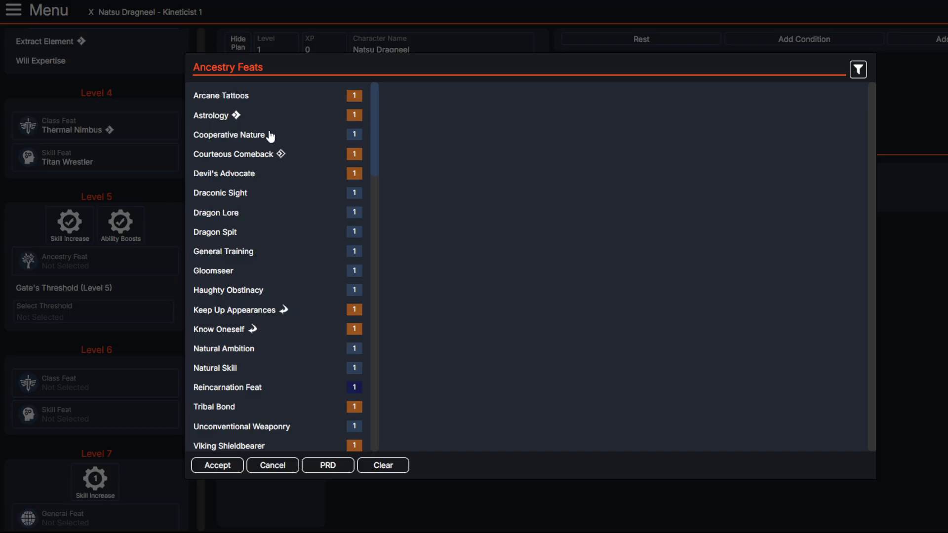
pyautogui.scroll(-6, 265, 175)
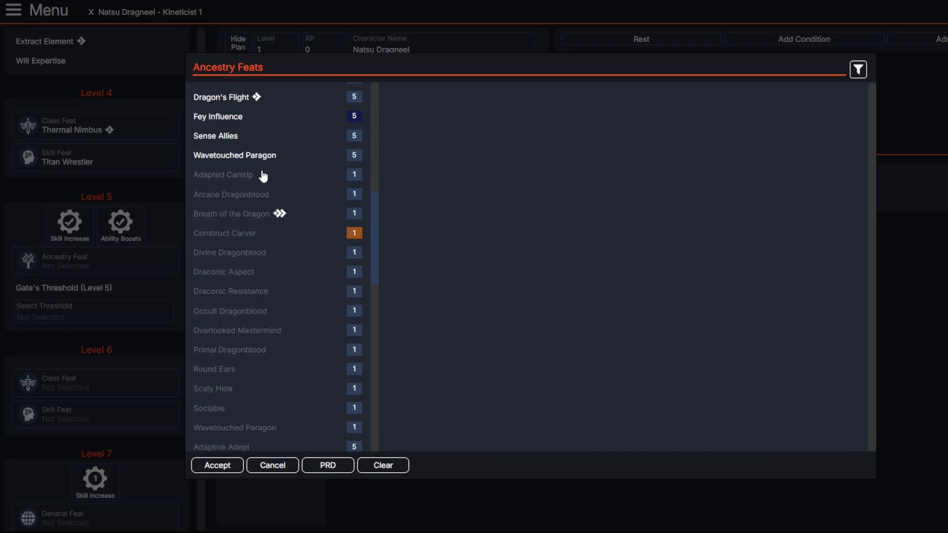
pyautogui.scroll(2, 265, 178)
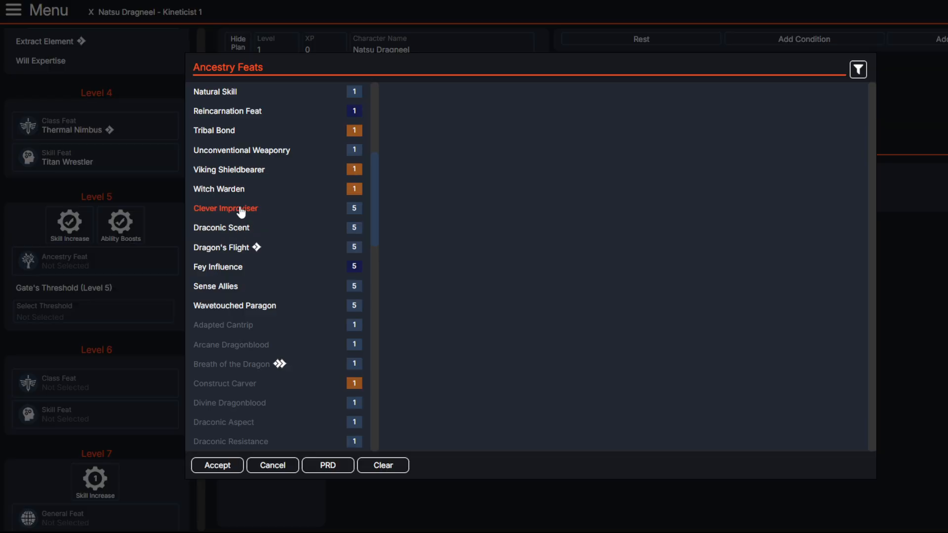
pyautogui.click(229, 249)
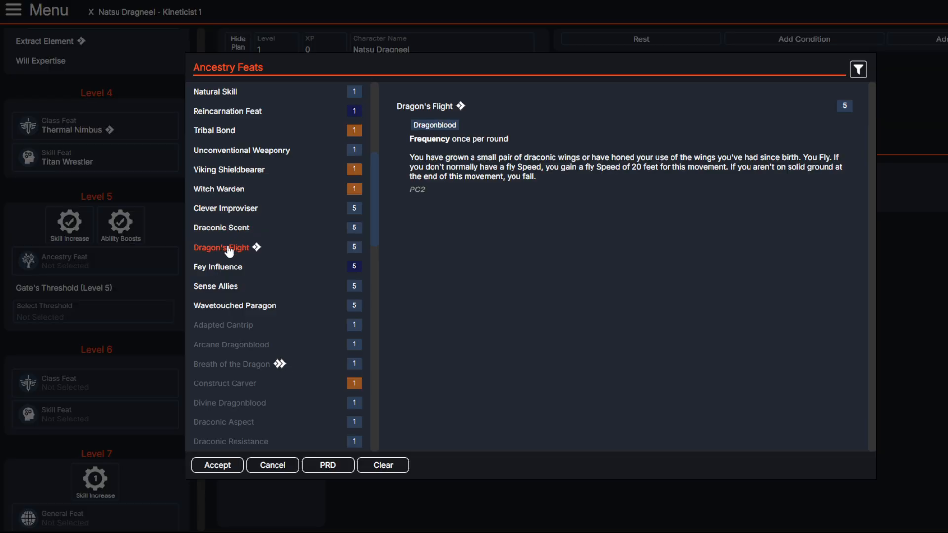
pyautogui.click(224, 307)
pyautogui.click(224, 287)
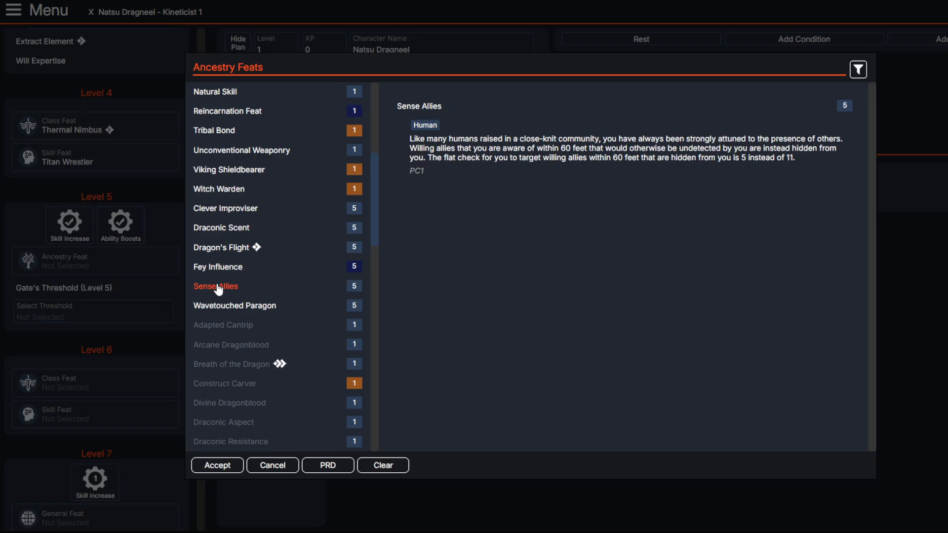
pyautogui.scroll(4, 222, 306)
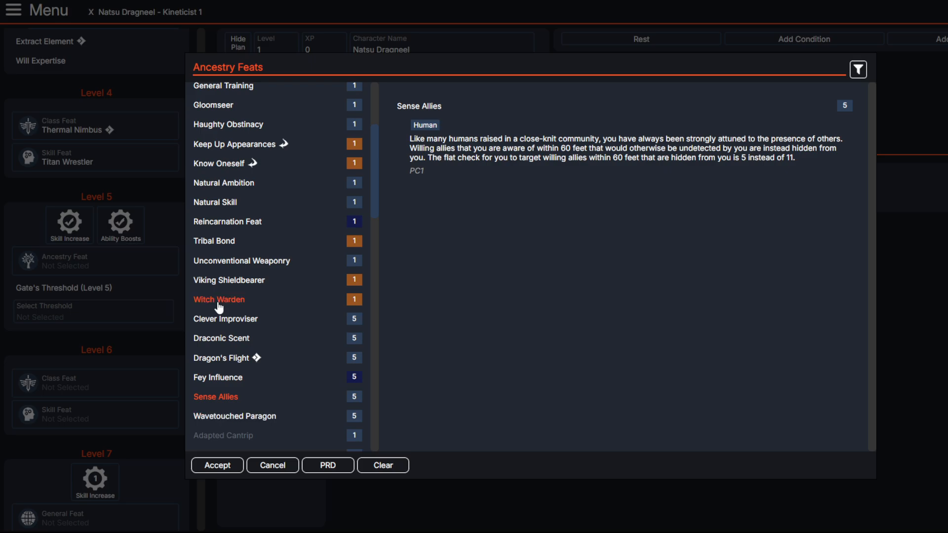
pyautogui.click(233, 300)
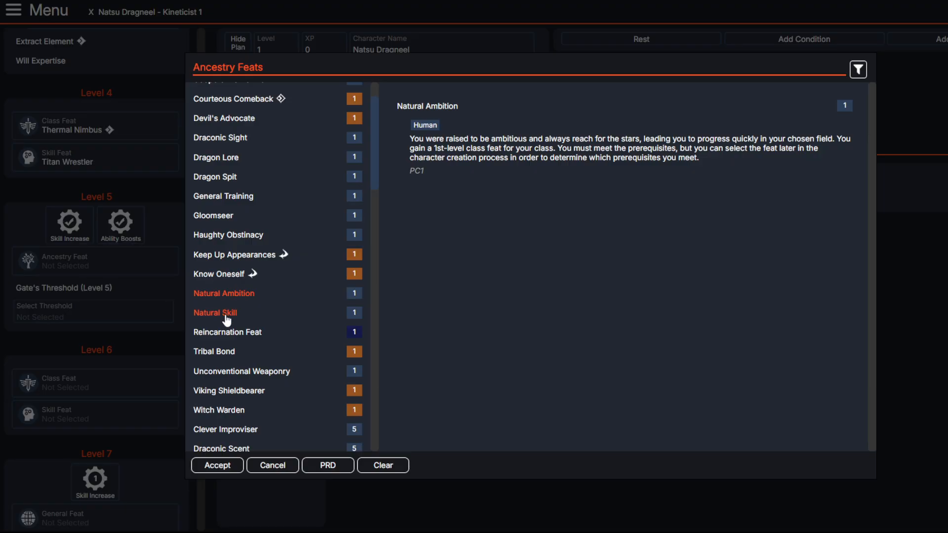
pyautogui.click(226, 319)
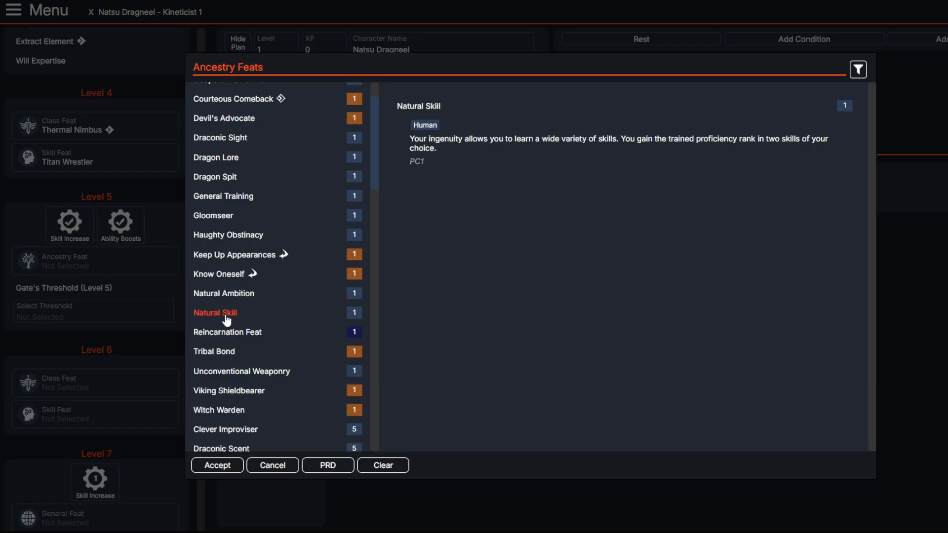
pyautogui.scroll(1, 226, 320)
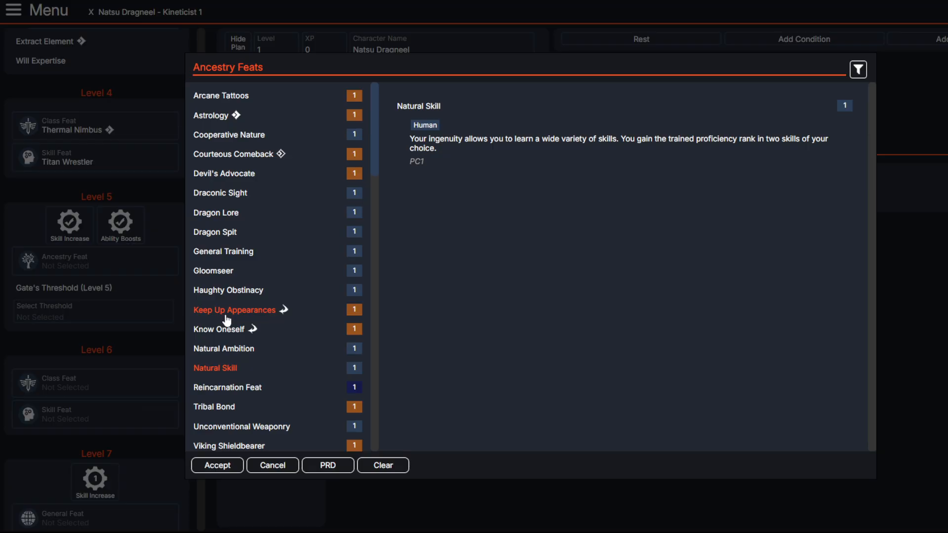
pyautogui.click(242, 175)
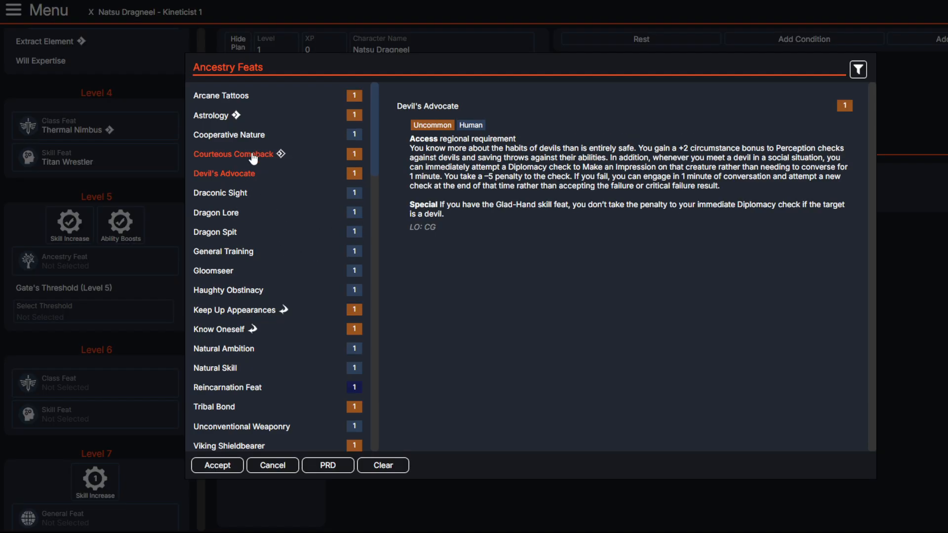
# Step: Read the Draconic Sight description and choose it as the level 5 ancestry feat
pyautogui.click(220, 193)
pyautogui.moveTo(410, 139); pyautogui.dragTo(815, 139)
pyautogui.tripleClick(688, 138)
pyautogui.click(792, 156)
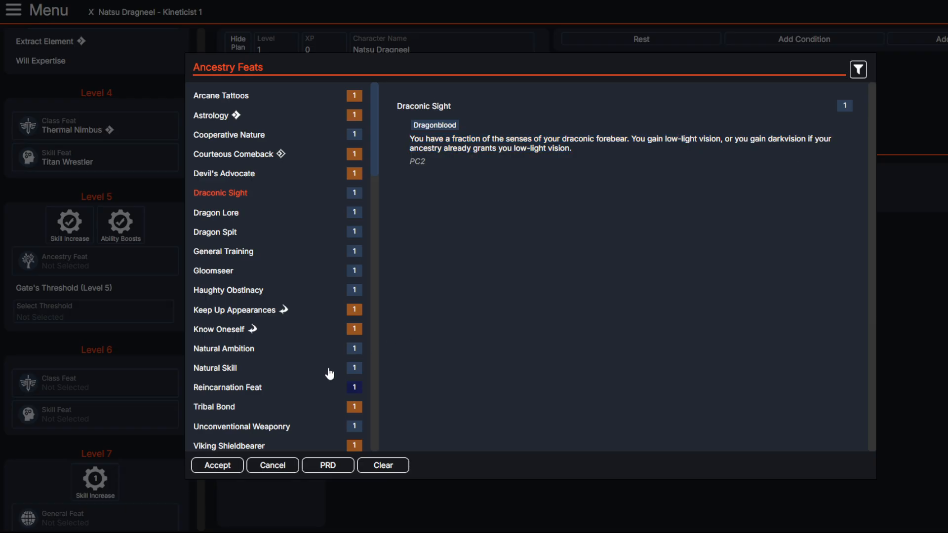
pyautogui.click(218, 465)
# Step: Set the level 5 Gate's Threshold to Expand the Portal
pyautogui.click(129, 311)
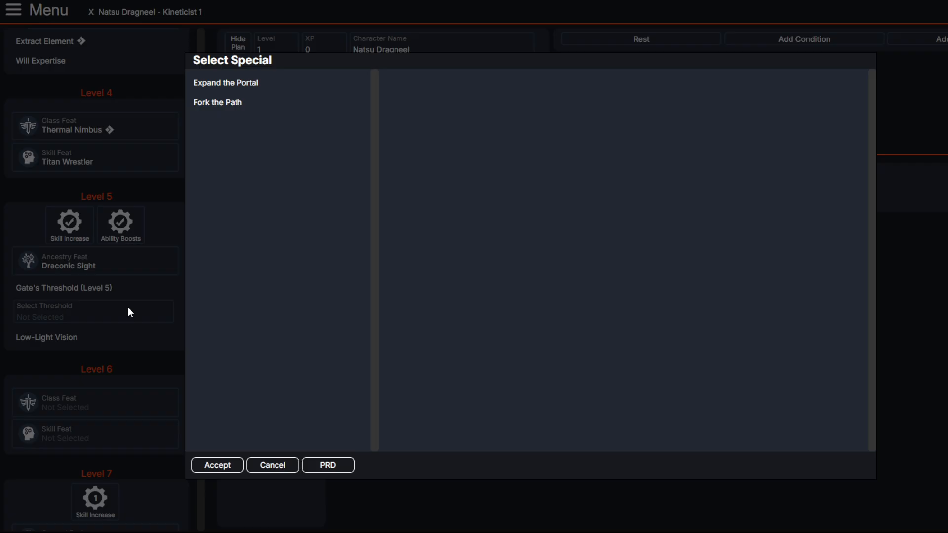
pyautogui.click(221, 85)
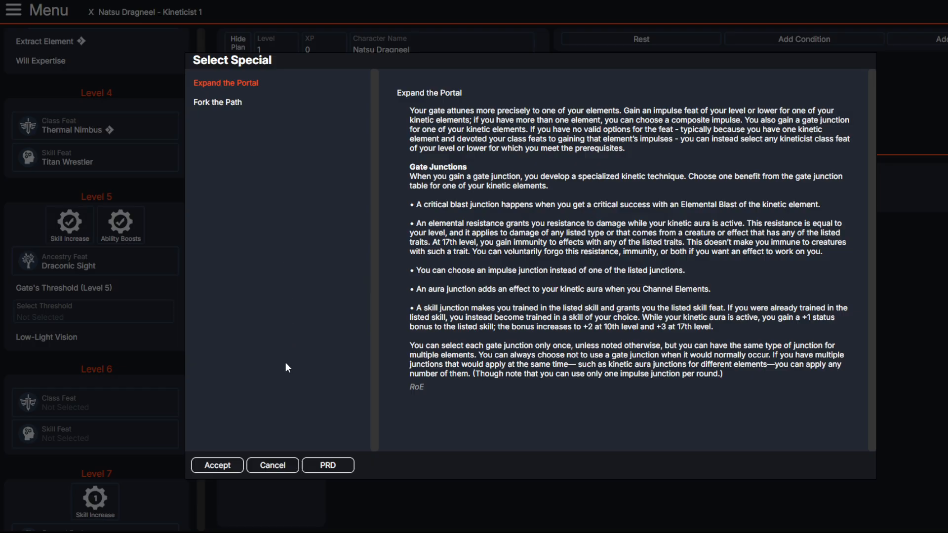
pyautogui.click(217, 465)
pyautogui.click(97, 378)
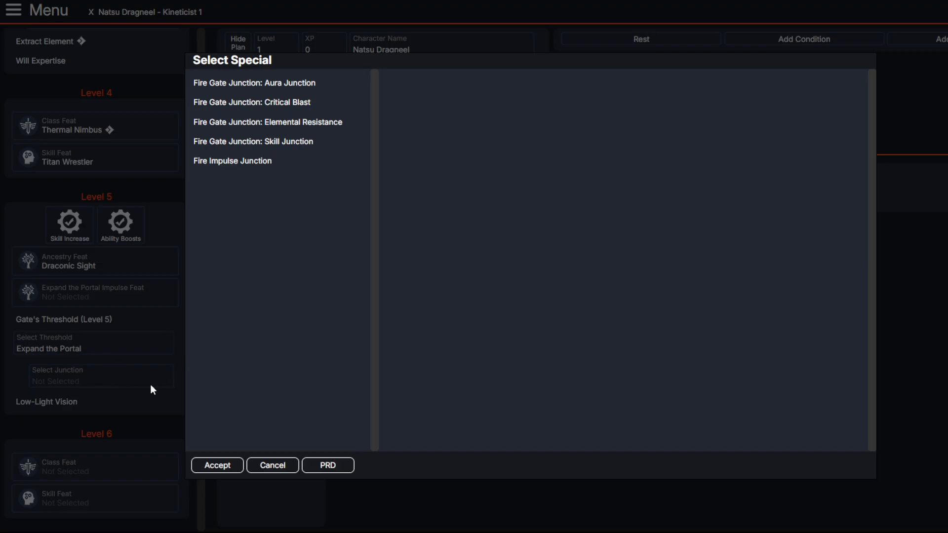
pyautogui.click(151, 385)
# Step: Compare Command Elemental, Blazing Wave and Flying Flame, and choose Flying Flame as the Expand the Portal impulse feat
pyautogui.click(109, 302)
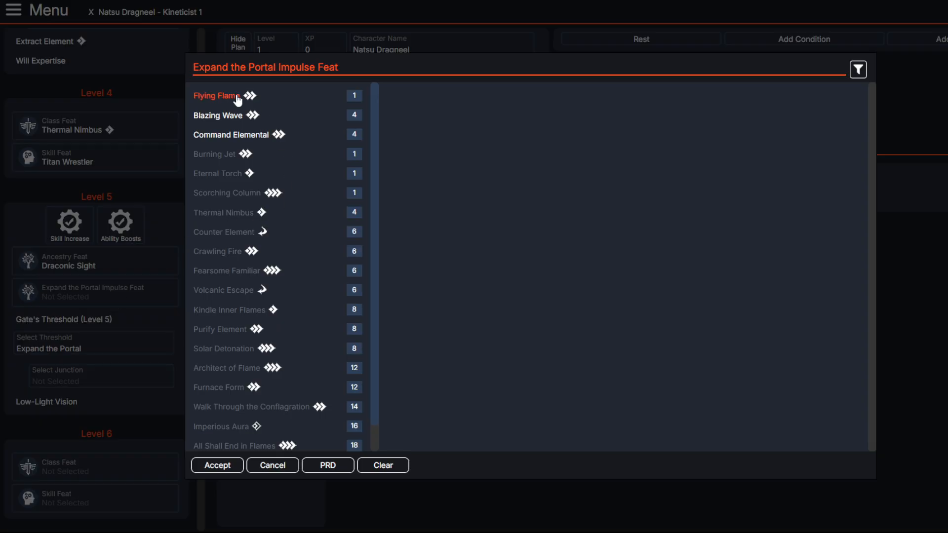
pyautogui.click(224, 130)
pyautogui.click(221, 116)
pyautogui.click(226, 127)
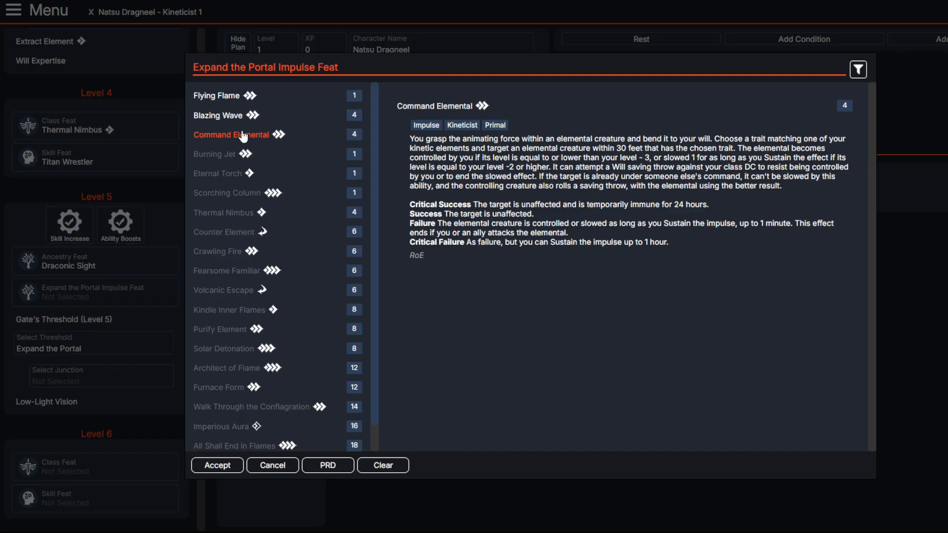
pyautogui.click(223, 117)
pyautogui.click(223, 97)
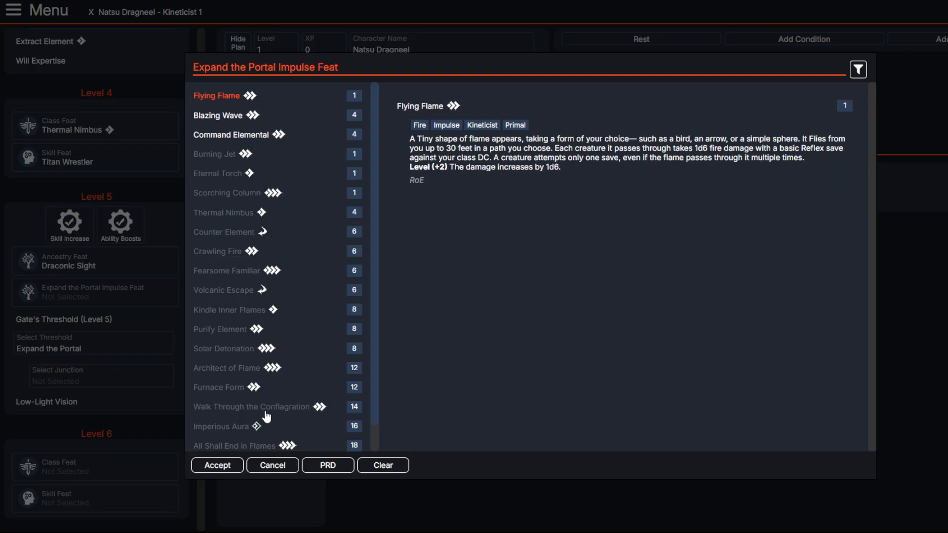
pyautogui.click(218, 466)
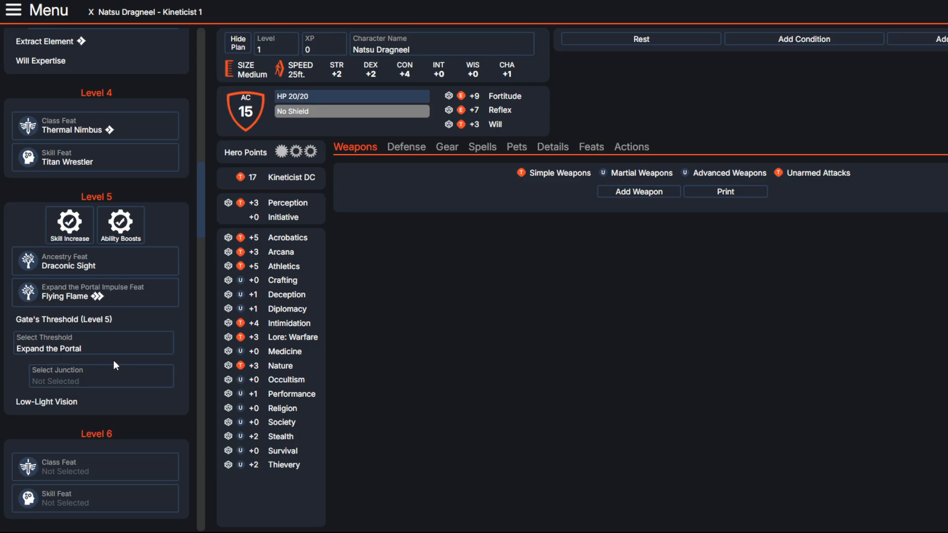
# Step: Review the fire junction options and choose Fire Gate Junction: Elemental Resistance for the level 5 threshold
pyautogui.click(132, 385)
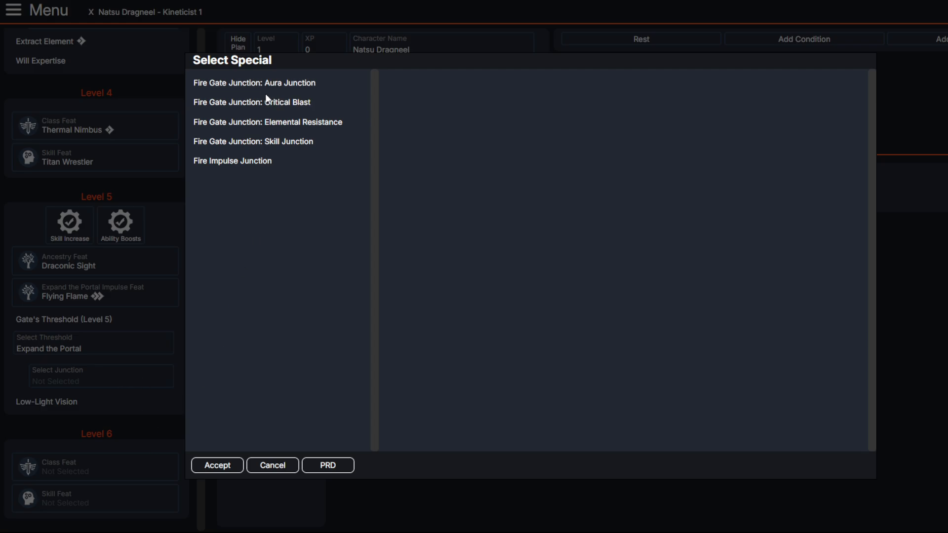
pyautogui.click(256, 163)
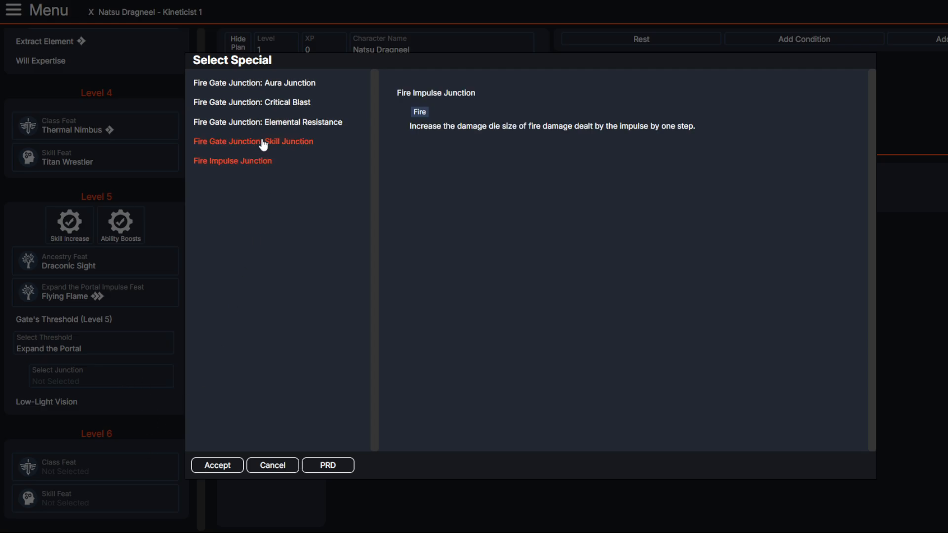
pyautogui.click(263, 143)
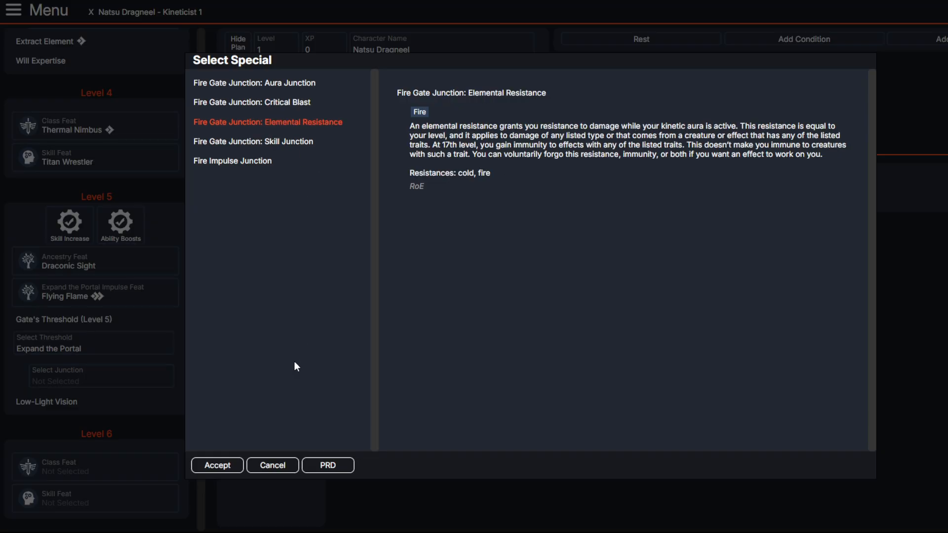
pyautogui.click(218, 459)
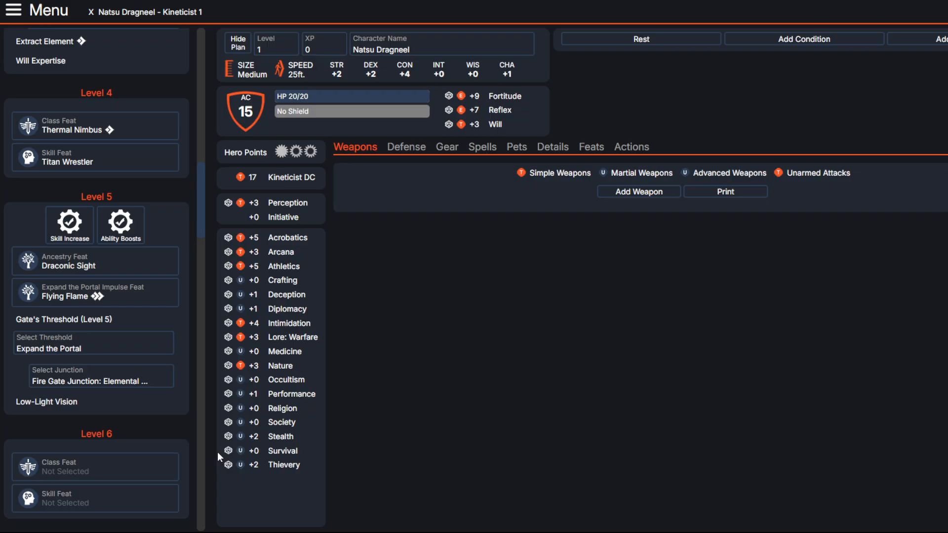
# Step: Reread the description of the chosen level 5 Fire Gate Junction: Elemental Resistance
pyautogui.scroll(-1, 74, 291)
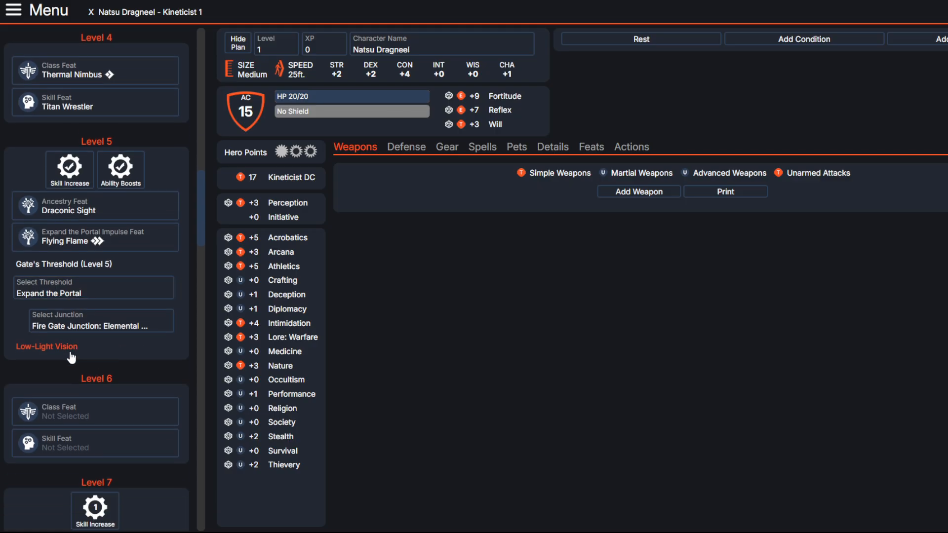
pyautogui.click(93, 326)
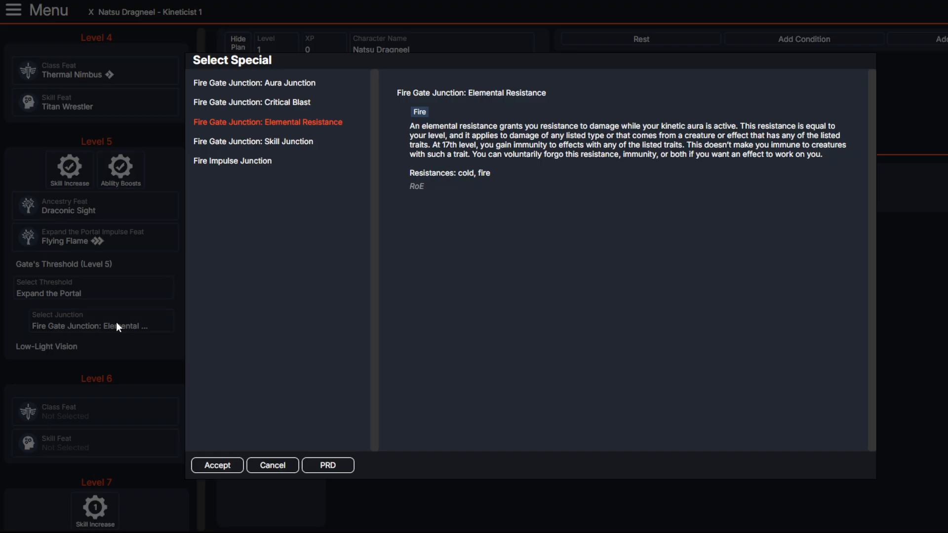
pyautogui.click(116, 323)
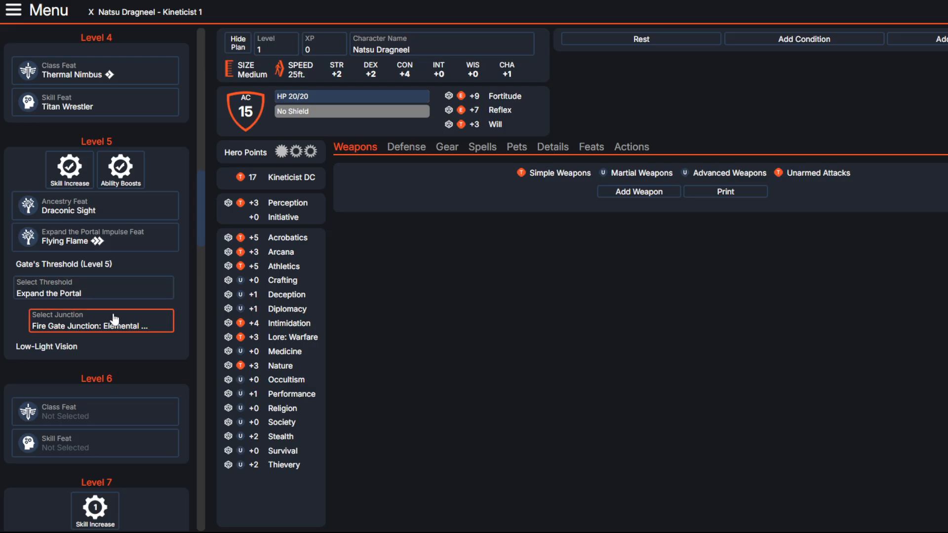
# Step: Select Counter Element among the level 6 class feats and read its prerequisite and trigger
pyautogui.scroll(-3, 114, 320)
pyautogui.click(119, 254)
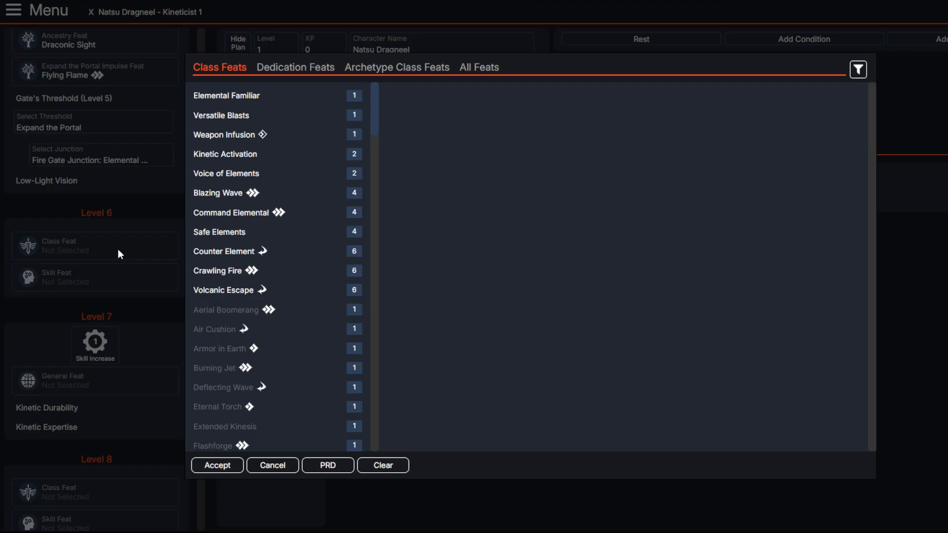
pyautogui.click(232, 251)
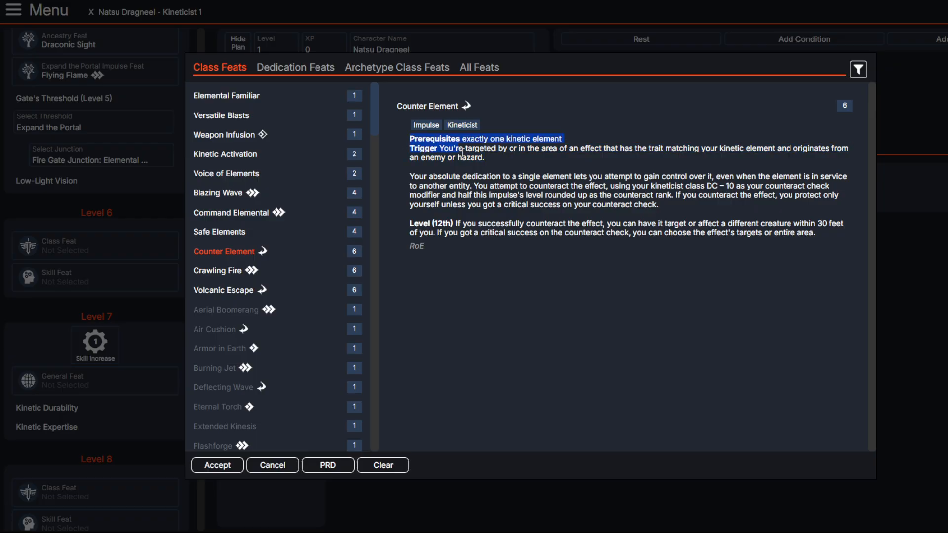
pyautogui.moveTo(445, 148); pyautogui.dragTo(855, 162)
pyautogui.click(815, 148)
pyautogui.moveTo(440, 149); pyautogui.dragTo(405, 145)
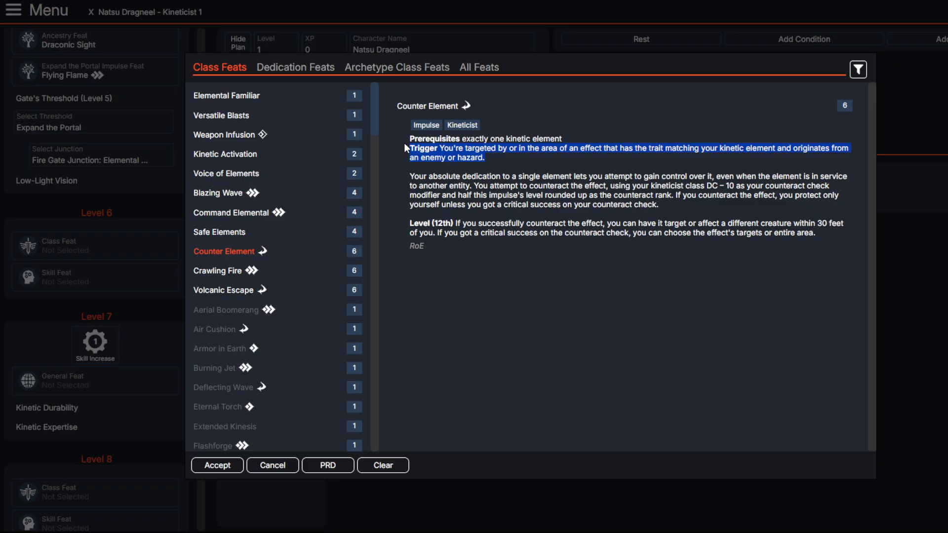
pyautogui.click(443, 204)
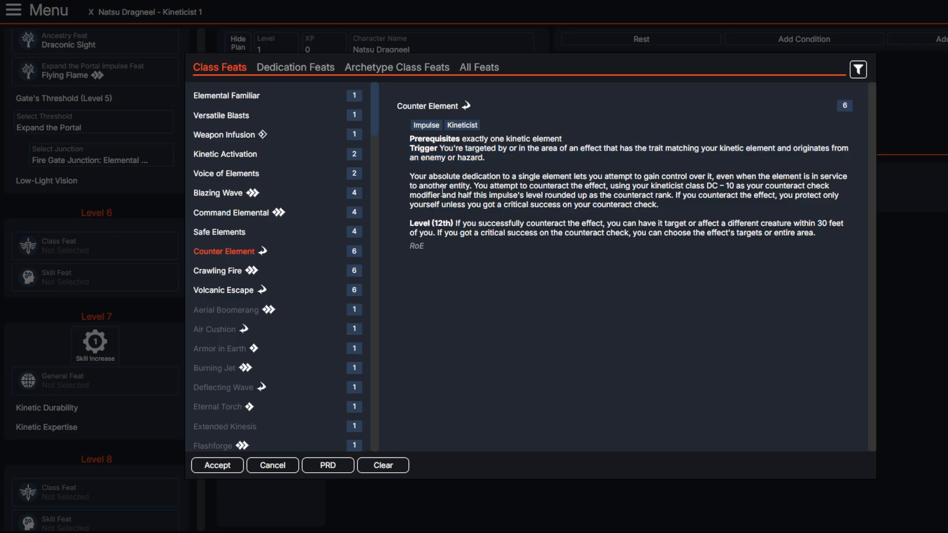
# Step: Read how Counter Element's counteract attempt works, including the modifier used for the check
pyautogui.moveTo(410, 176); pyautogui.dragTo(570, 186)
pyautogui.click(476, 167)
pyautogui.moveTo(389, 169)
pyautogui.mouseDown()
pyautogui.moveTo(697, 185)
pyautogui.moveTo(784, 178)
pyautogui.mouseUp()
pyautogui.click(716, 172)
pyautogui.click(717, 177)
pyautogui.moveTo(717, 177); pyautogui.dragTo(804, 186)
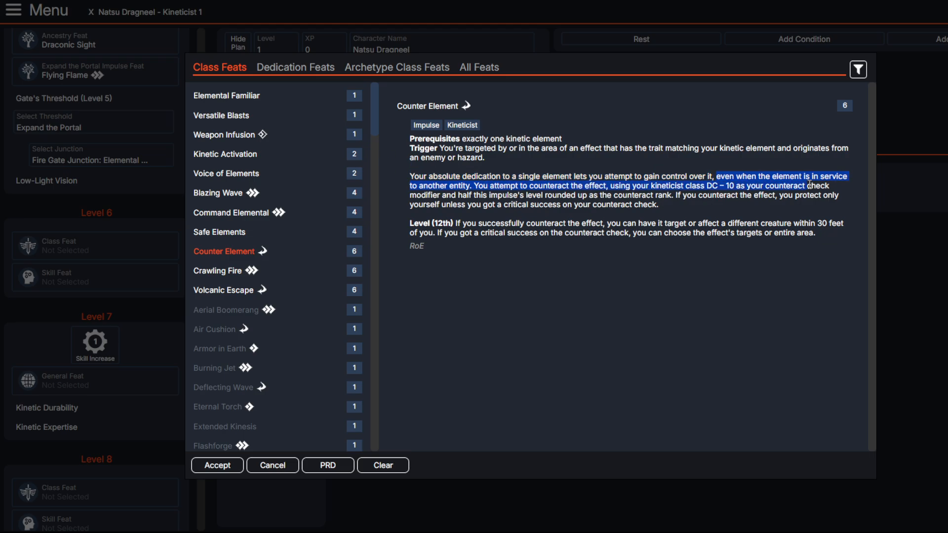
pyautogui.click(591, 170)
pyautogui.moveTo(590, 167); pyautogui.dragTo(741, 195)
pyautogui.click(604, 186)
pyautogui.moveTo(524, 186); pyautogui.dragTo(714, 185)
pyautogui.click(713, 184)
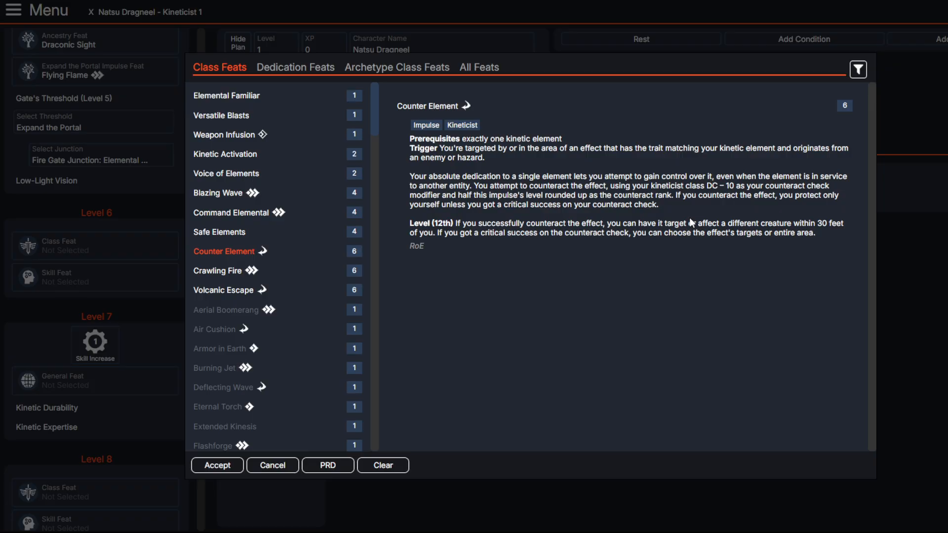
# Step: Read Counter Element's critical success and 12th-level effects, and accept it as the level 6 class feat
pyautogui.moveTo(735, 195); pyautogui.dragTo(838, 197)
pyautogui.click(774, 200)
pyautogui.moveTo(505, 207); pyautogui.dragTo(632, 203)
pyautogui.click(611, 202)
pyautogui.moveTo(460, 226); pyautogui.dragTo(616, 224)
pyautogui.moveTo(608, 225); pyautogui.dragTo(791, 225)
pyautogui.click(718, 219)
pyautogui.moveTo(597, 224); pyautogui.dragTo(793, 223)
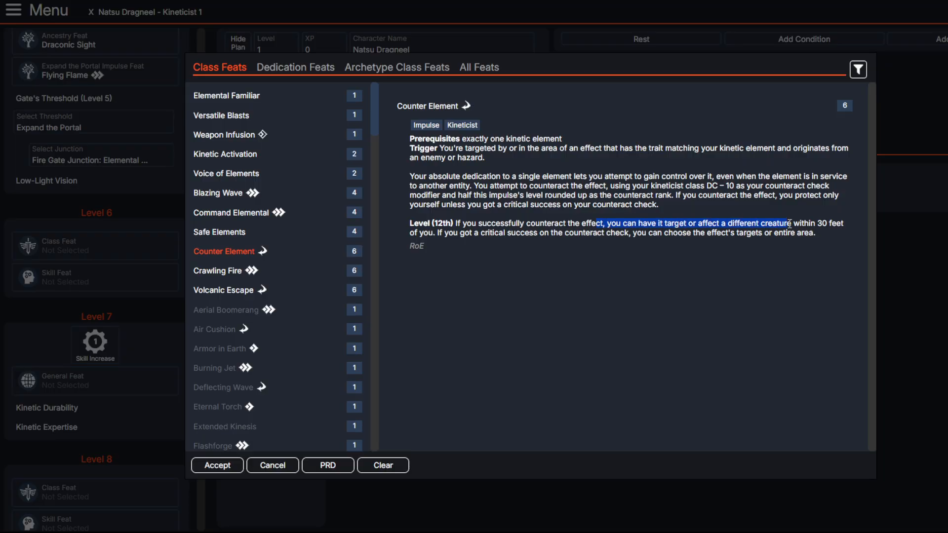
pyautogui.click(718, 220)
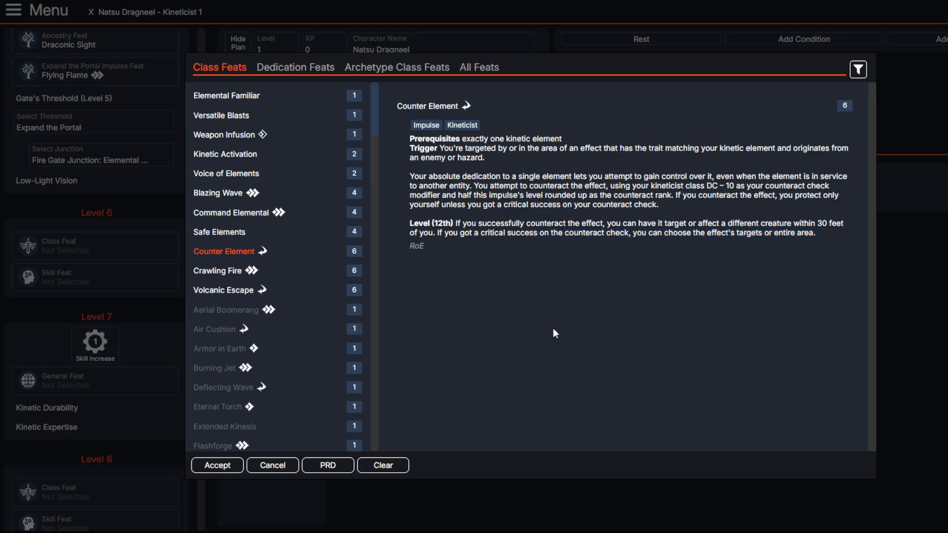
pyautogui.click(230, 463)
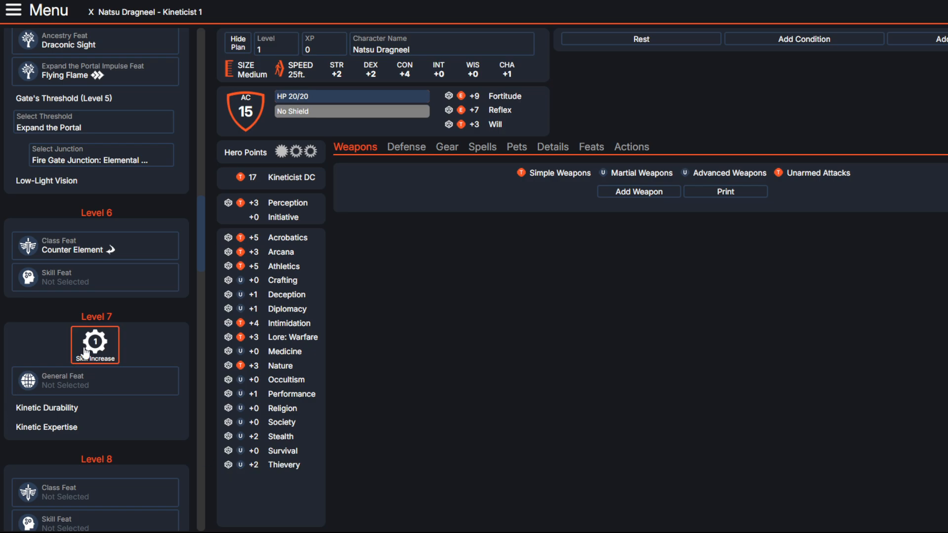
# Step: Read the level 7 Kinetic Durability and Kinetic Expertise class features
pyautogui.scroll(-3, 85, 353)
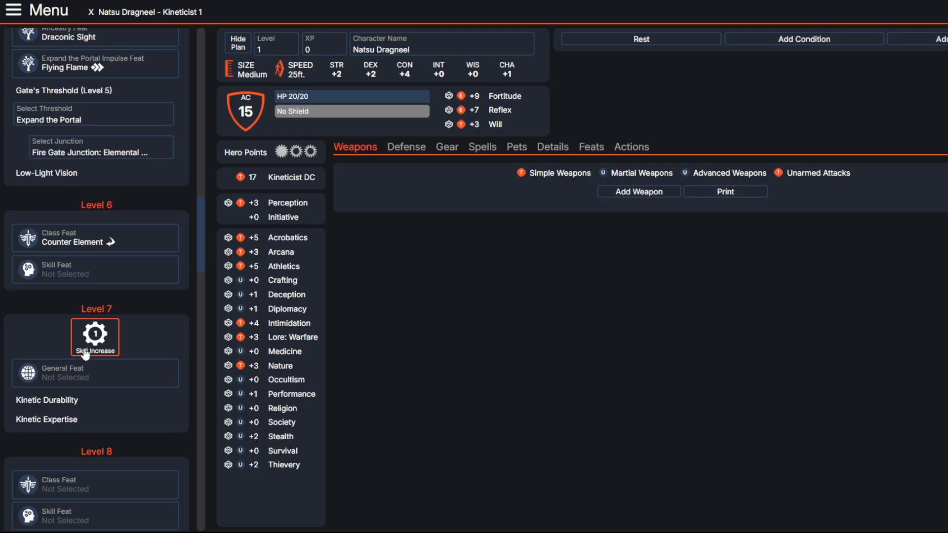
pyautogui.scroll(-1, 155, 309)
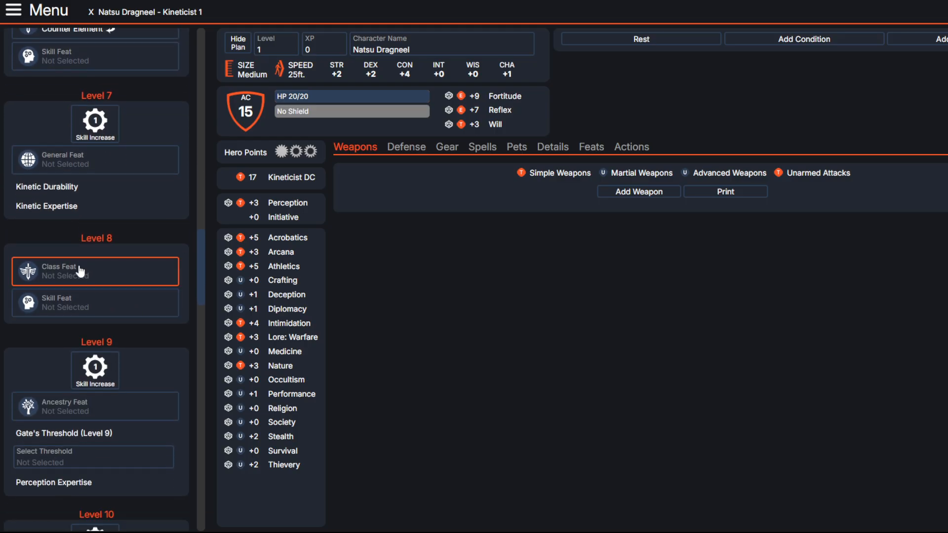
pyautogui.click(35, 188)
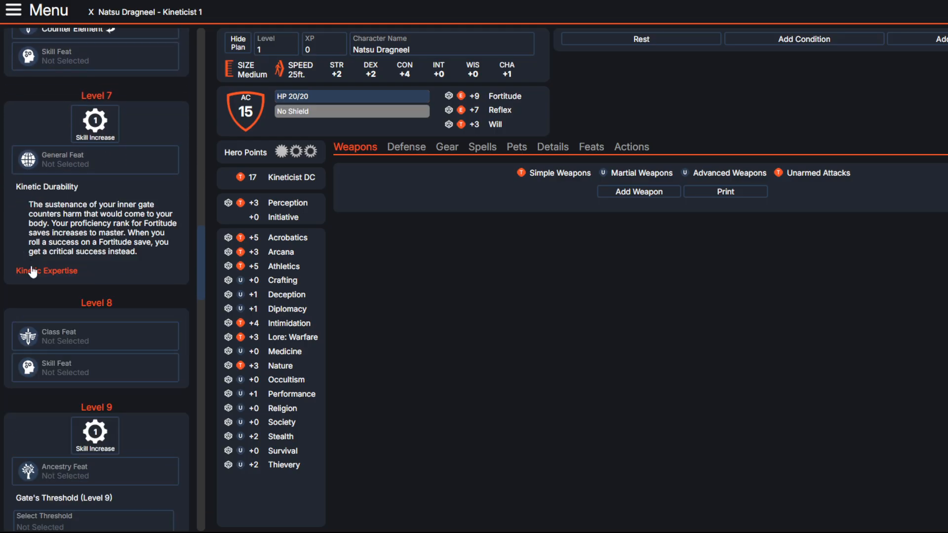
pyautogui.doubleClick(35, 272)
pyautogui.click(49, 188)
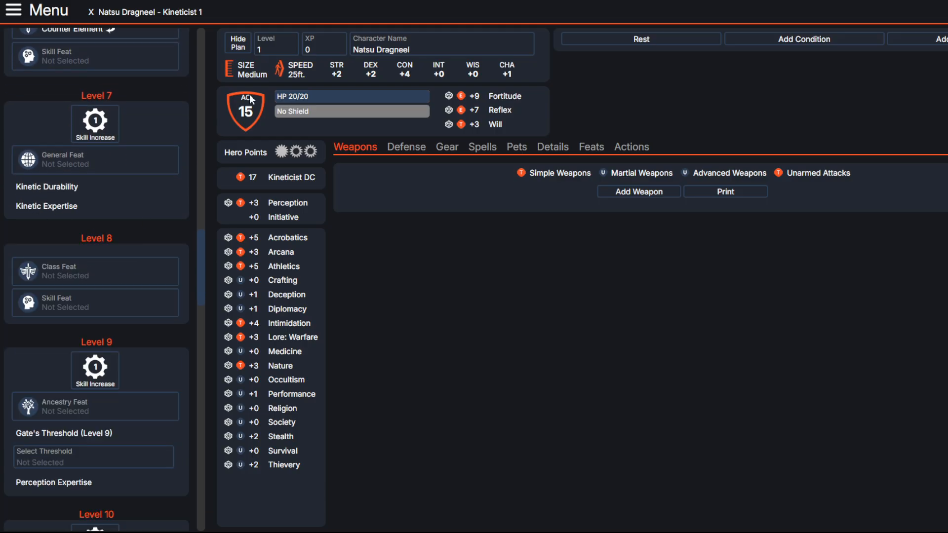
# Step: Set the character level to 7 and check the resistances in the defense details
pyautogui.click(274, 46)
pyautogui.click(398, 250)
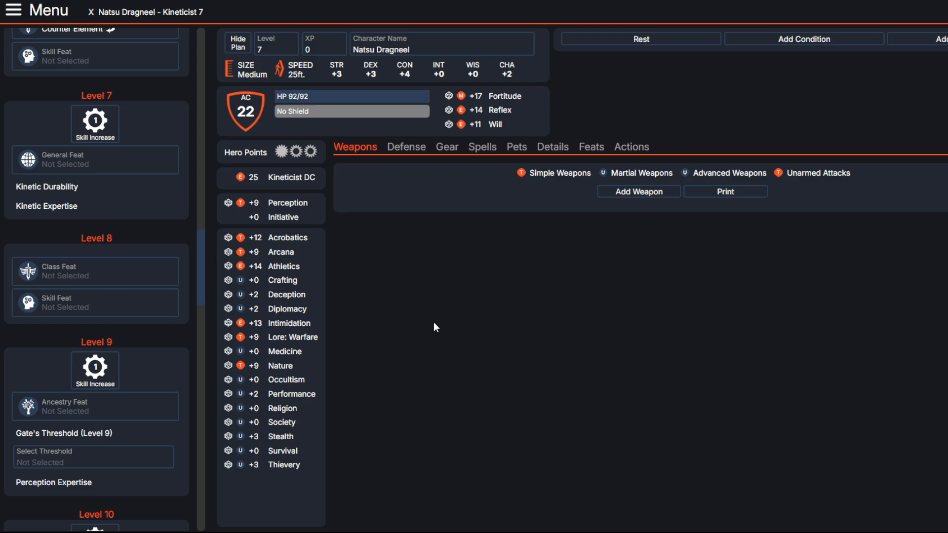
pyautogui.click(415, 147)
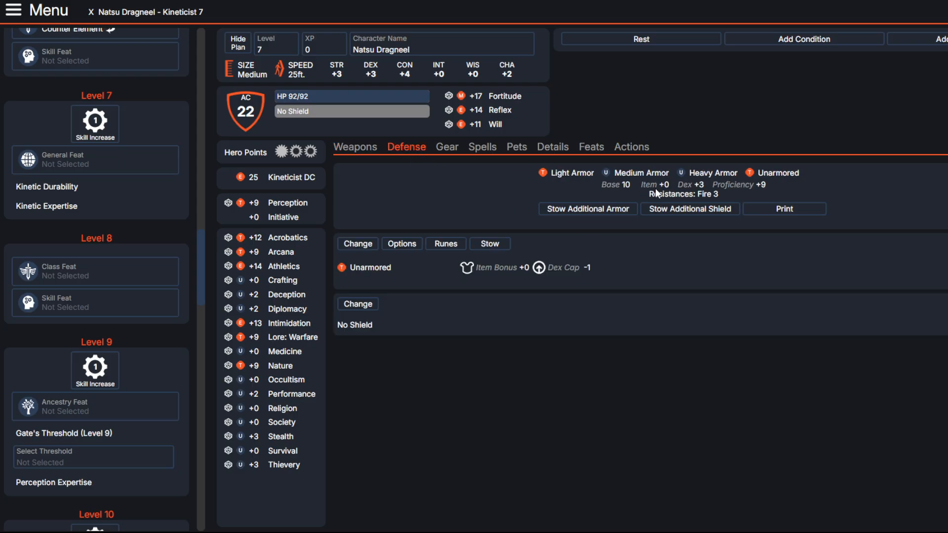
pyautogui.moveTo(650, 193)
pyautogui.mouseDown()
pyautogui.moveTo(725, 191)
pyautogui.moveTo(643, 189)
pyautogui.mouseUp()
pyautogui.click(723, 191)
pyautogui.click(643, 189)
# Step: Go back to the level 4 class feat Thermal Nimbus and reread how its resistance works
pyautogui.scroll(5, 37, 274)
pyautogui.scroll(6, 37, 274)
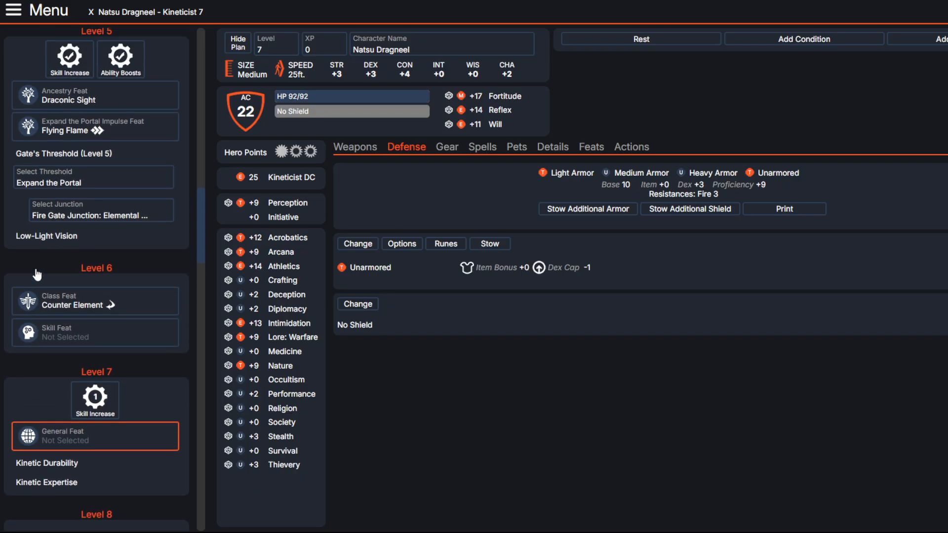
pyautogui.scroll(-12, 95, 303)
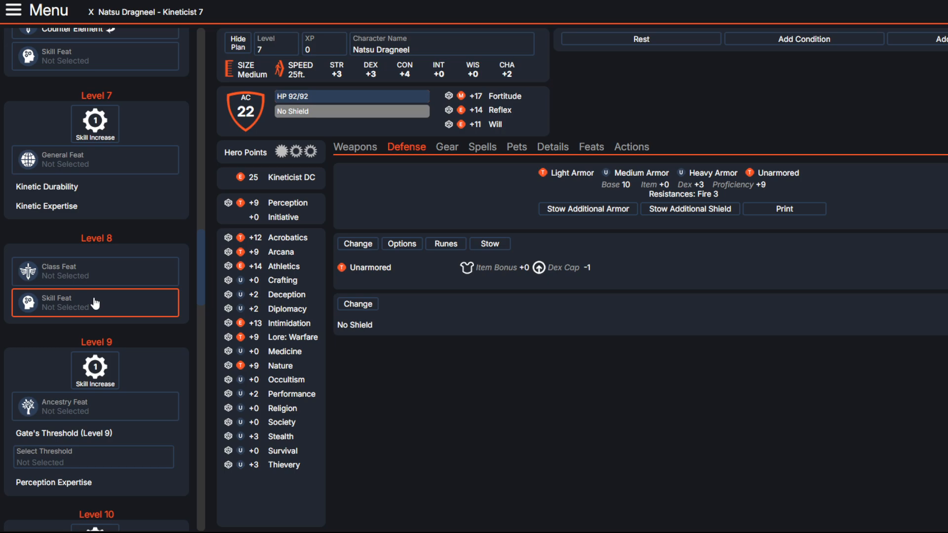
pyautogui.scroll(1, 95, 303)
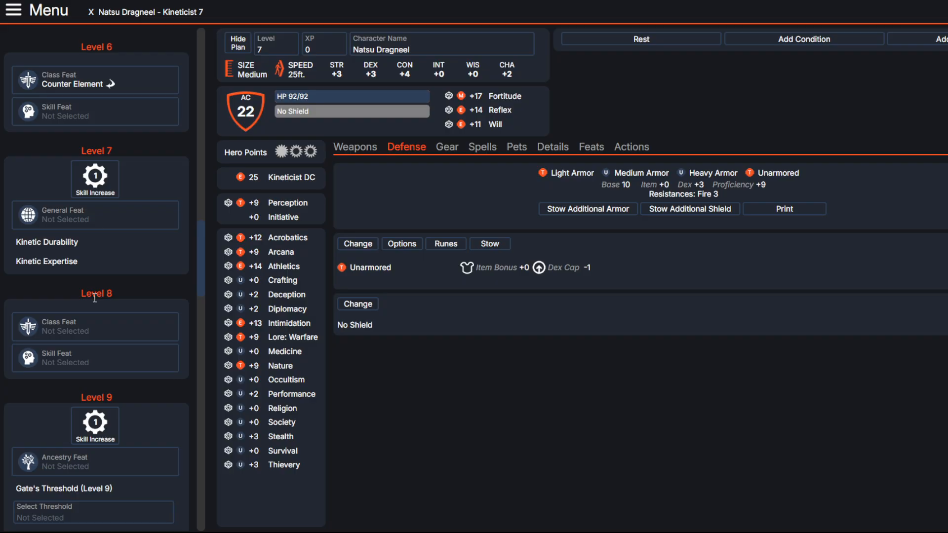
pyautogui.scroll(8, 95, 298)
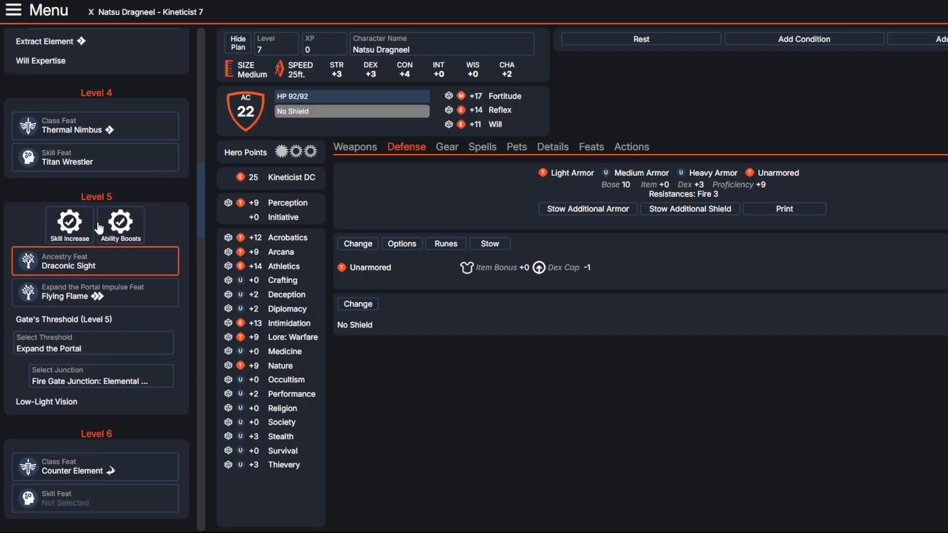
pyautogui.click(94, 130)
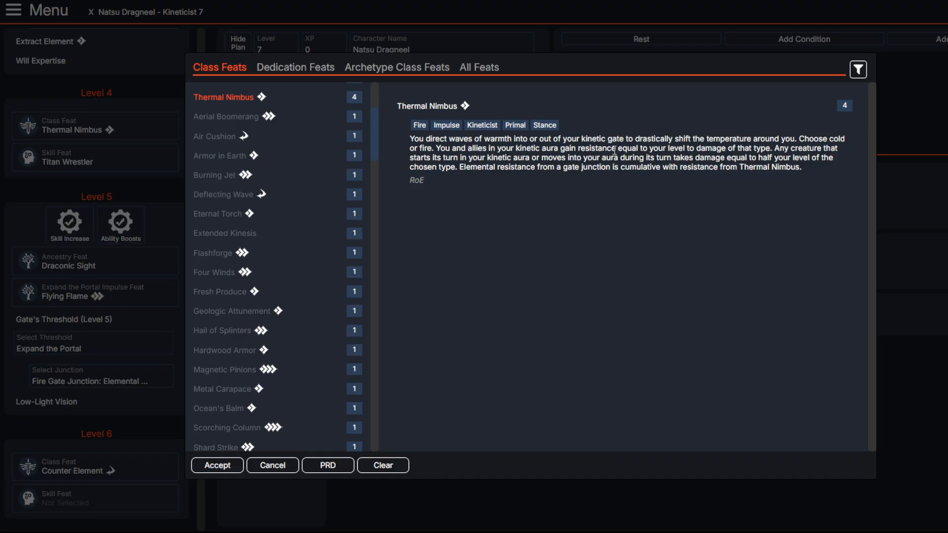
pyautogui.click(903, 251)
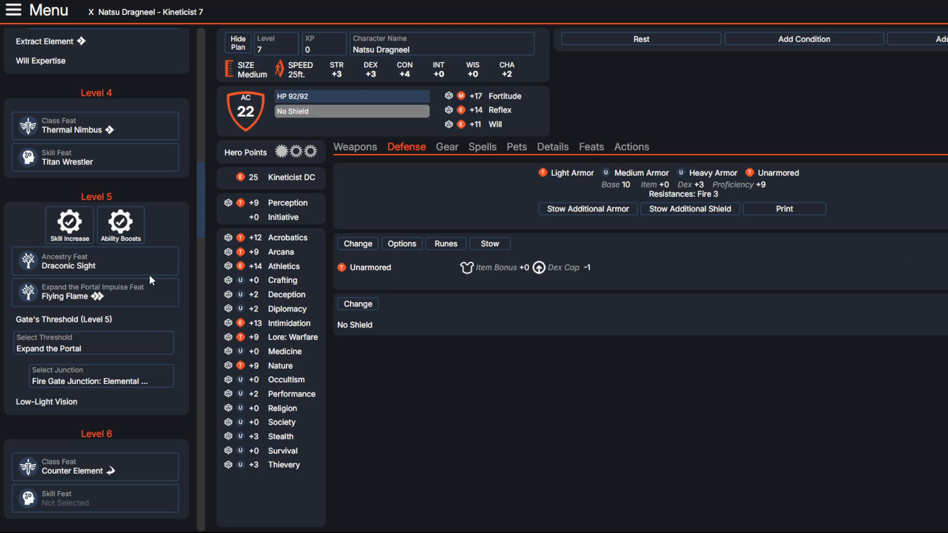
# Step: Browse the level 8 class feats, read Elemental Overlap and Kindle Inner Flames, and leave without choosing one
pyautogui.scroll(-8, 149, 274)
pyautogui.scroll(3, 153, 276)
pyautogui.scroll(-1, 153, 275)
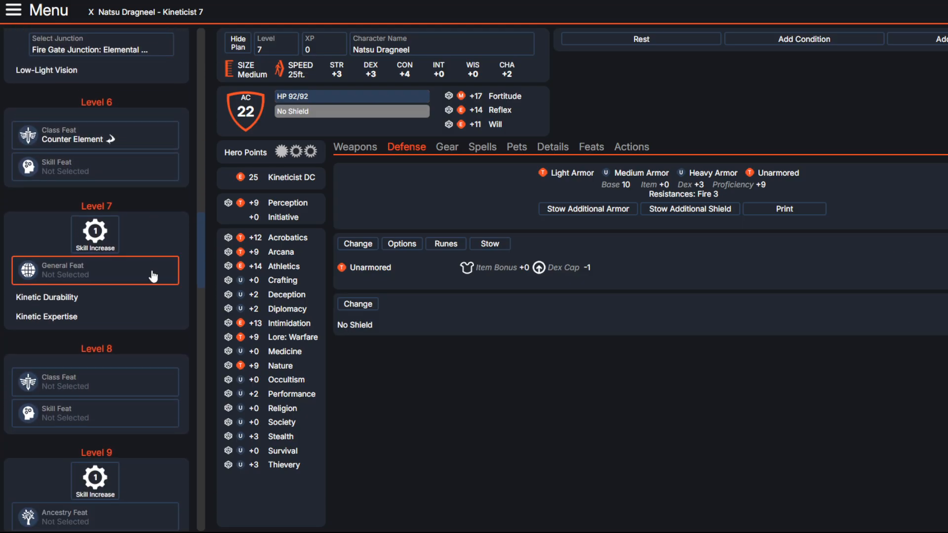
pyautogui.scroll(-1, 153, 276)
pyautogui.click(143, 323)
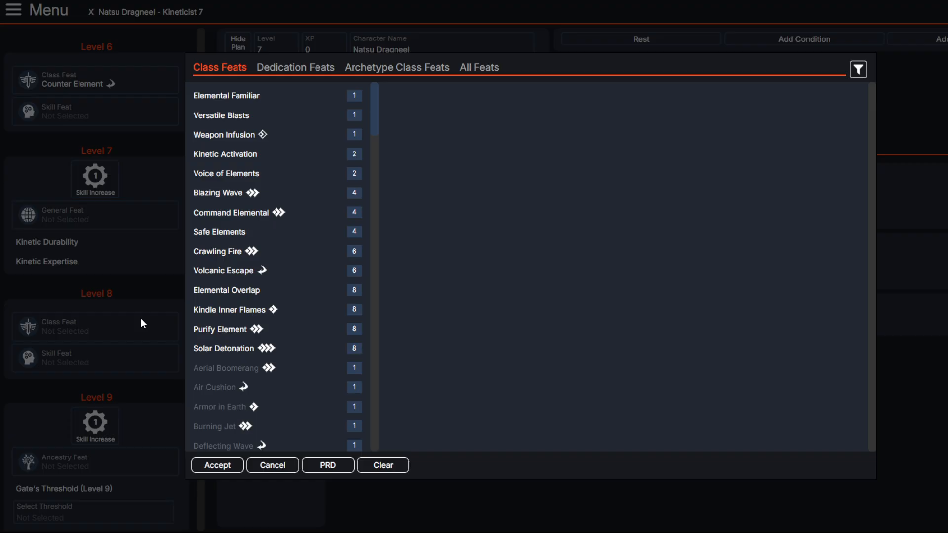
pyautogui.scroll(-1, 282, 299)
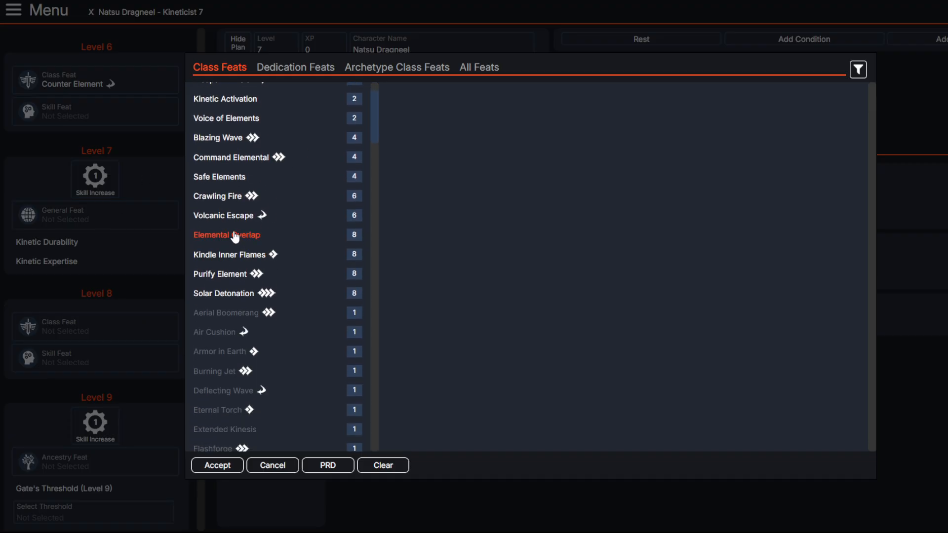
pyautogui.click(235, 236)
pyautogui.click(240, 256)
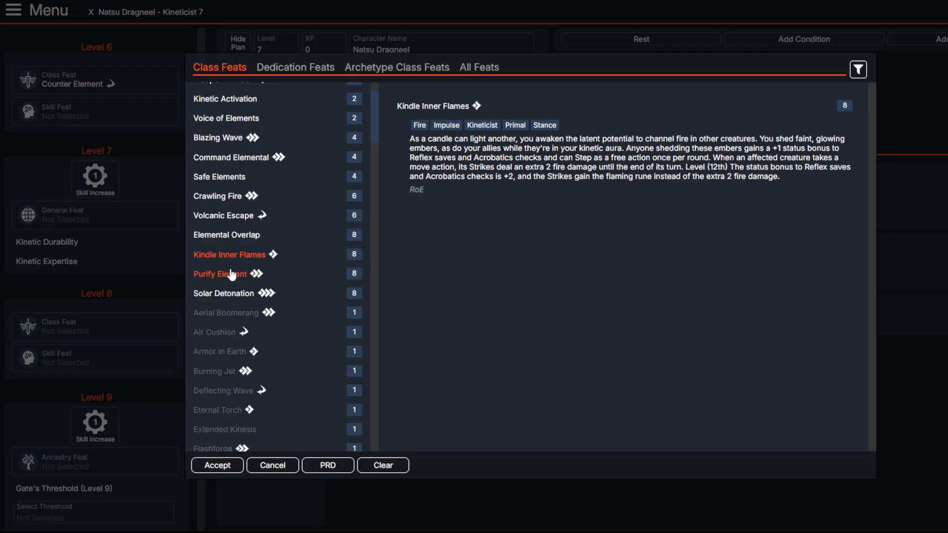
pyautogui.scroll(3, 232, 276)
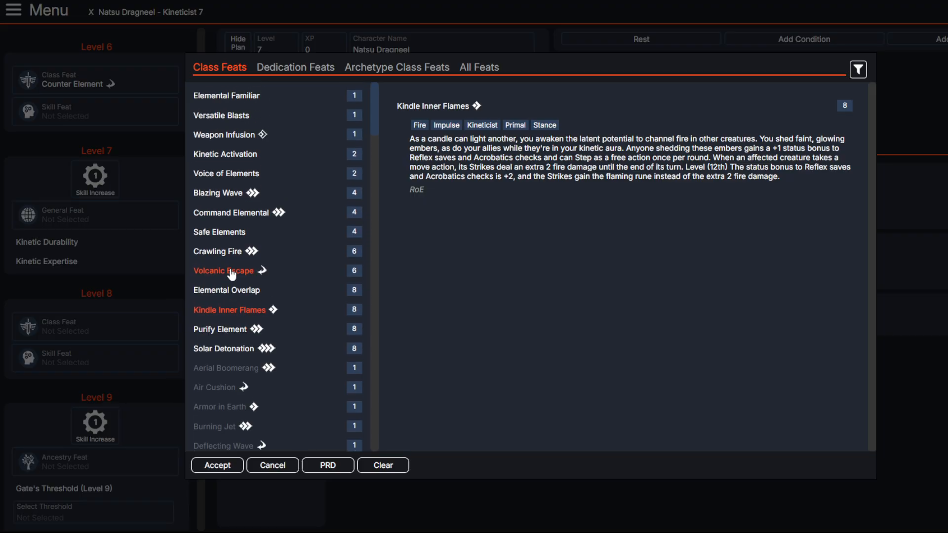
pyautogui.scroll(-3, 232, 275)
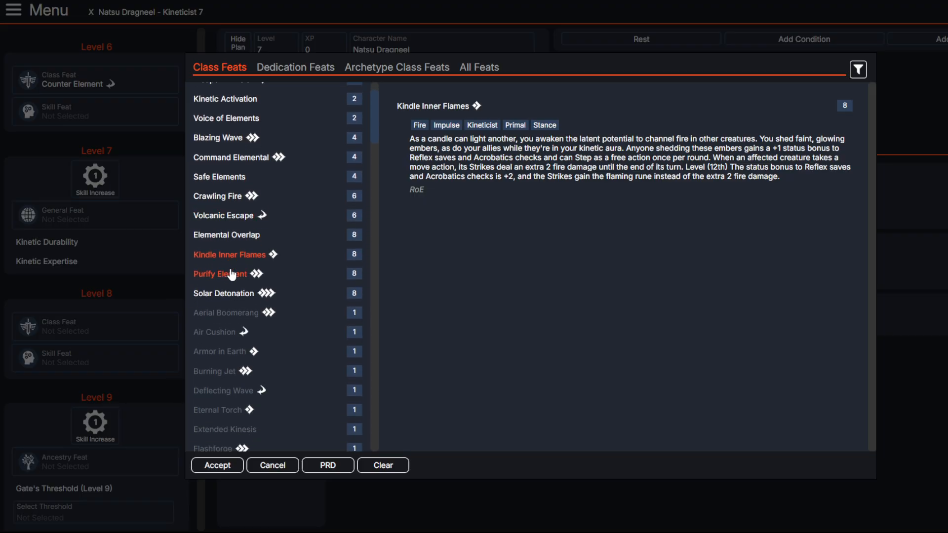
pyautogui.click(12, 270)
# Step: Check the traits of the level 4 feat Thermal Nimbus for comparison with Kindle Inner Flames
pyautogui.scroll(1, 23, 297)
pyautogui.scroll(3, 74, 193)
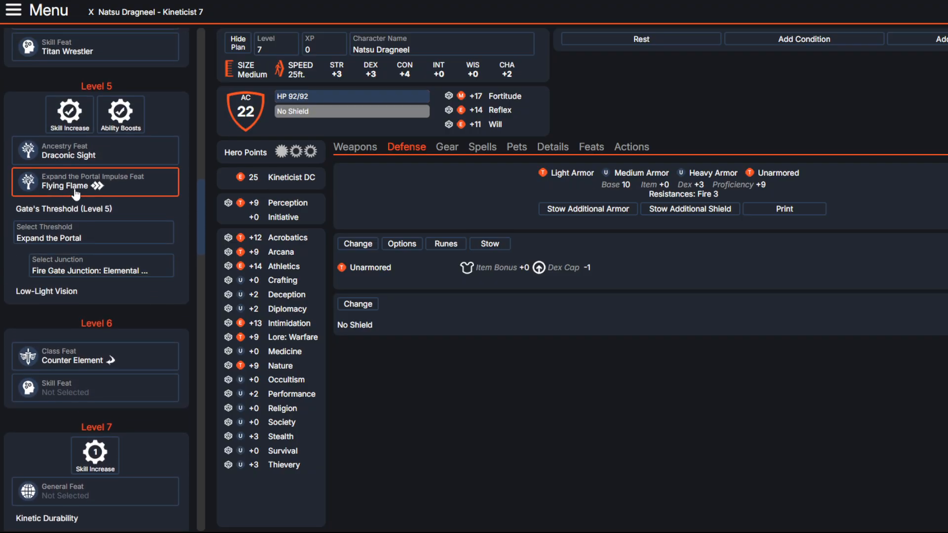
pyautogui.scroll(5, 74, 197)
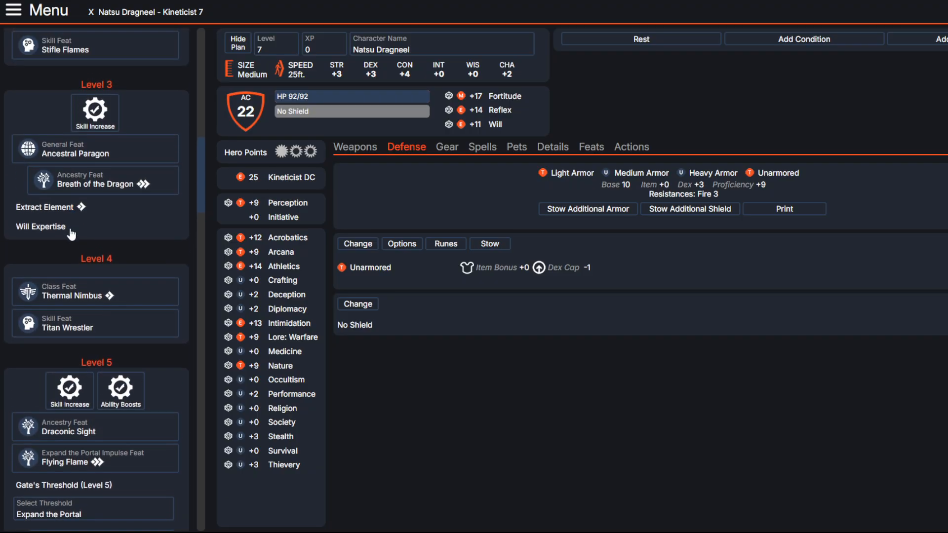
pyautogui.click(74, 294)
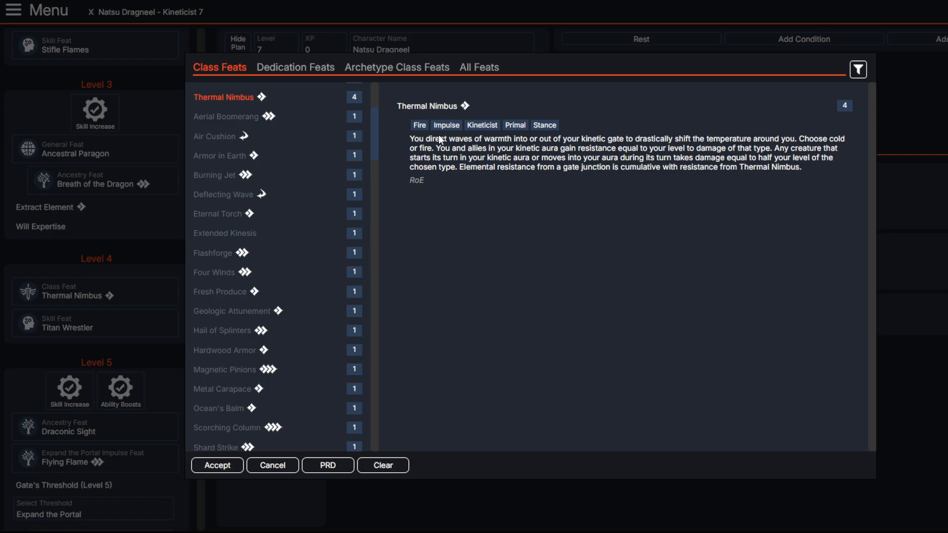
pyautogui.click(81, 244)
# Step: Read Kindle Inner Flames and Purify Element among the level 8 class feats, and choose Solar Detonation
pyautogui.scroll(-8, 86, 247)
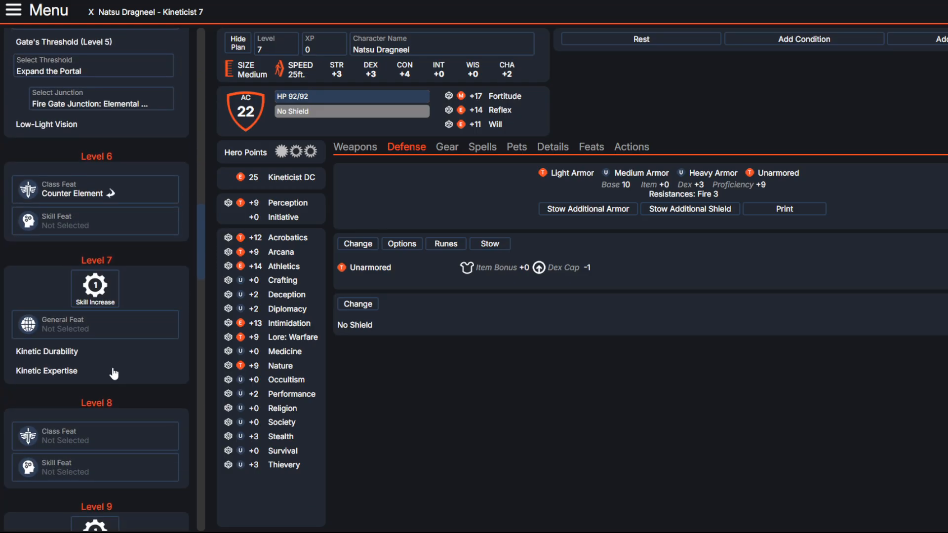
pyautogui.scroll(-3, 109, 360)
pyautogui.click(99, 326)
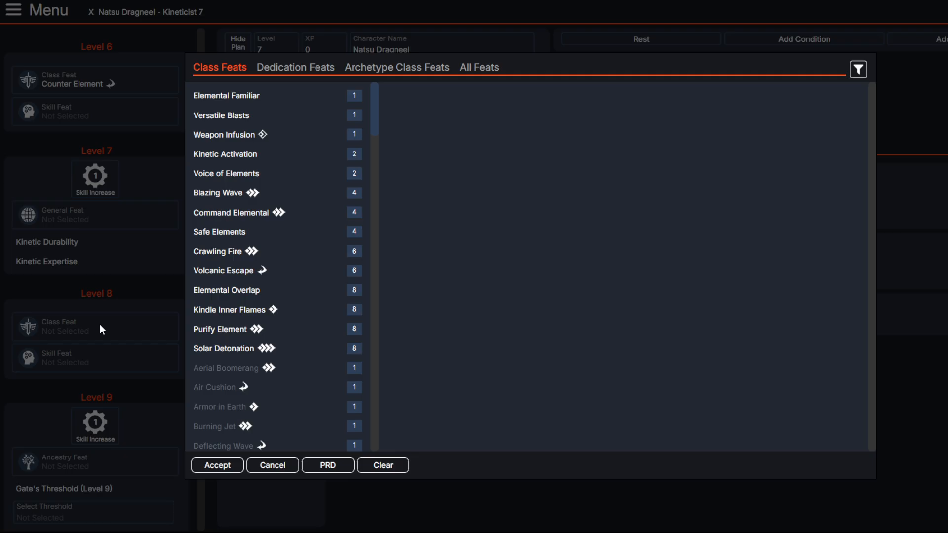
pyautogui.click(205, 311)
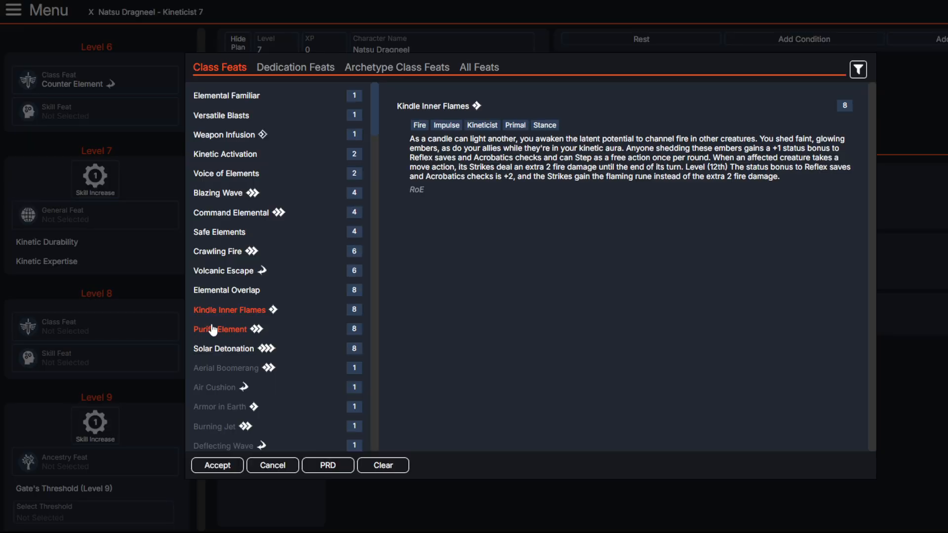
pyautogui.click(213, 331)
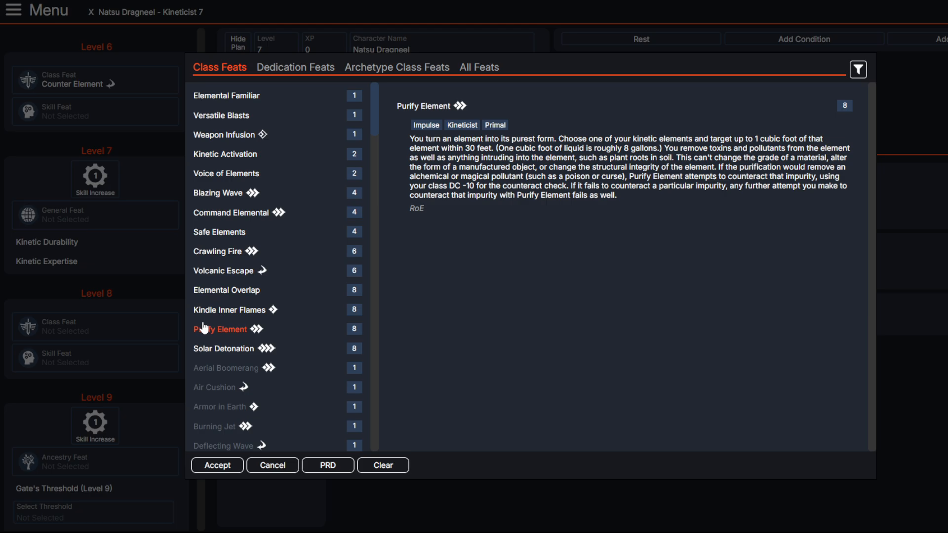
pyautogui.click(207, 352)
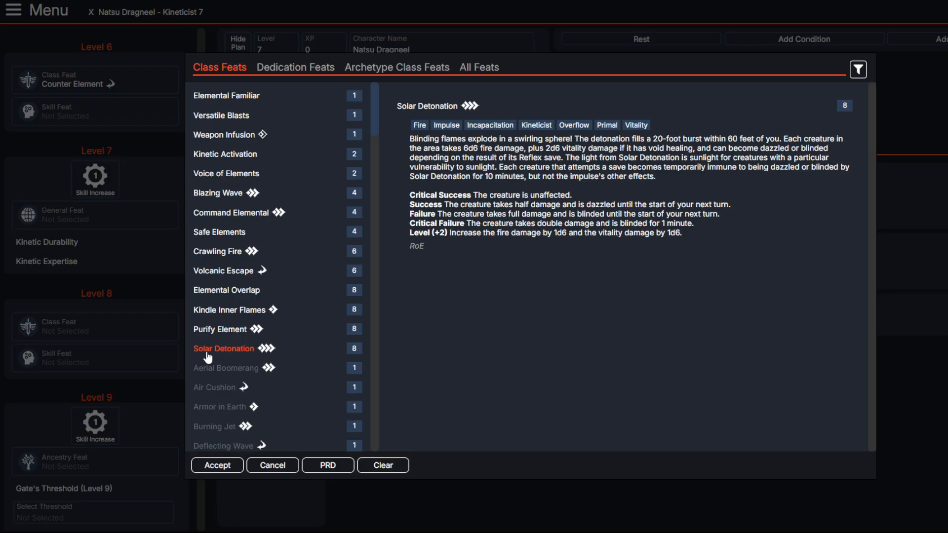
pyautogui.click(203, 464)
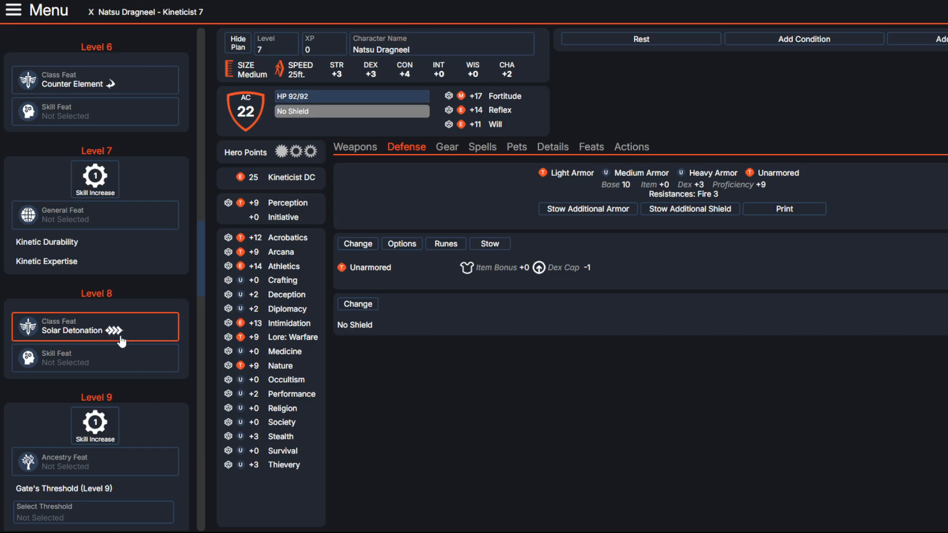
# Step: Open the level 9 ancestry feat choices and filter them by the trait "dragon"
pyautogui.scroll(-3, 99, 336)
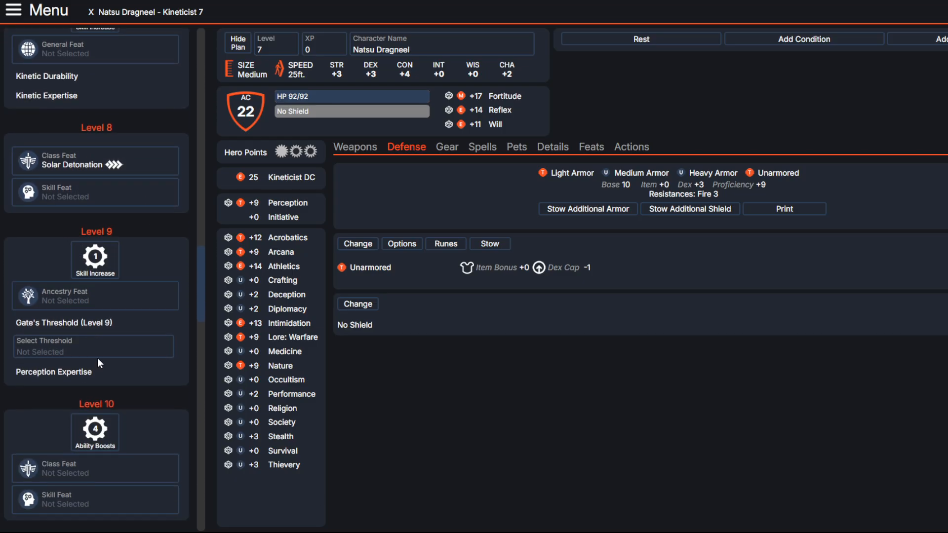
pyautogui.click(74, 296)
pyautogui.scroll(-5, 296, 296)
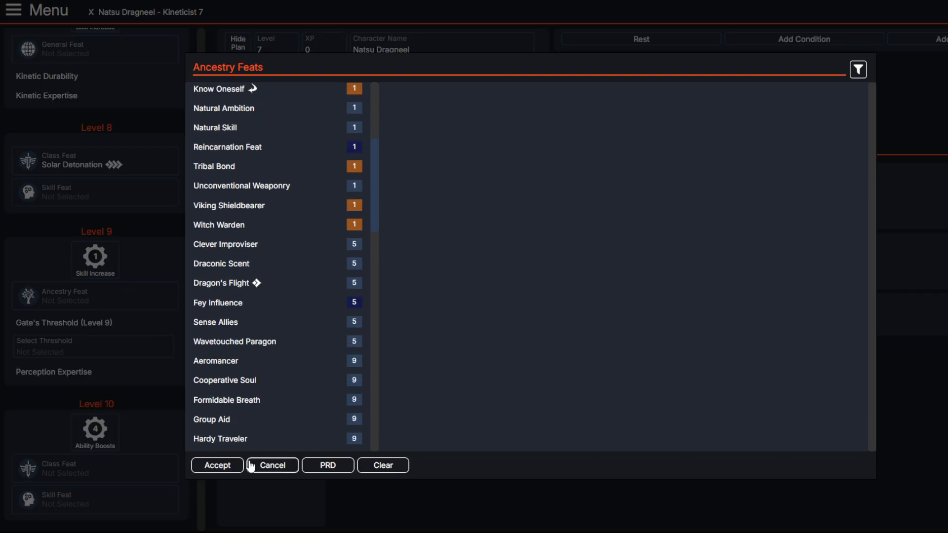
pyautogui.click(858, 69)
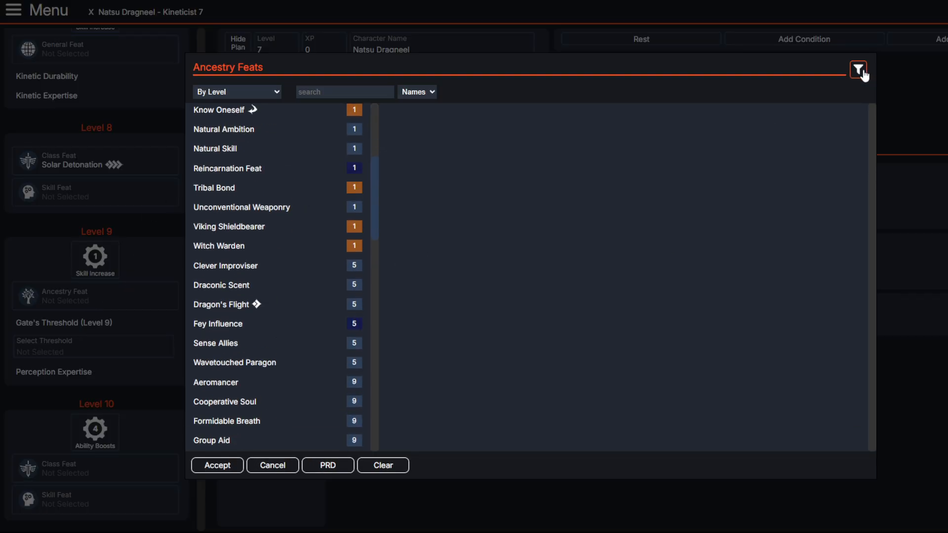
pyautogui.click(413, 113)
pyautogui.click(335, 89)
pyautogui.write('dragon')
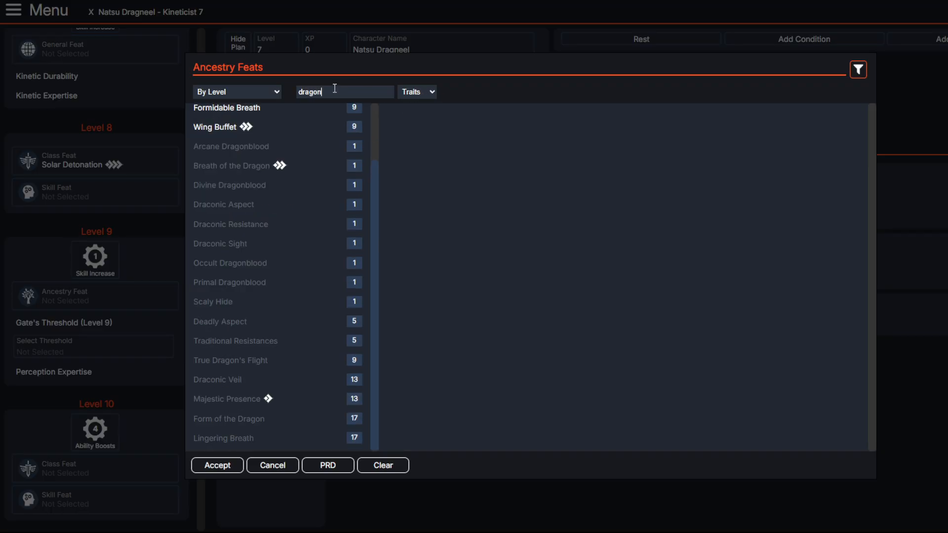
# Step: Read Wing Buffet and choose Formidable Breath as the level 9 ancestry feat
pyautogui.scroll(3, 212, 202)
pyautogui.click(220, 196)
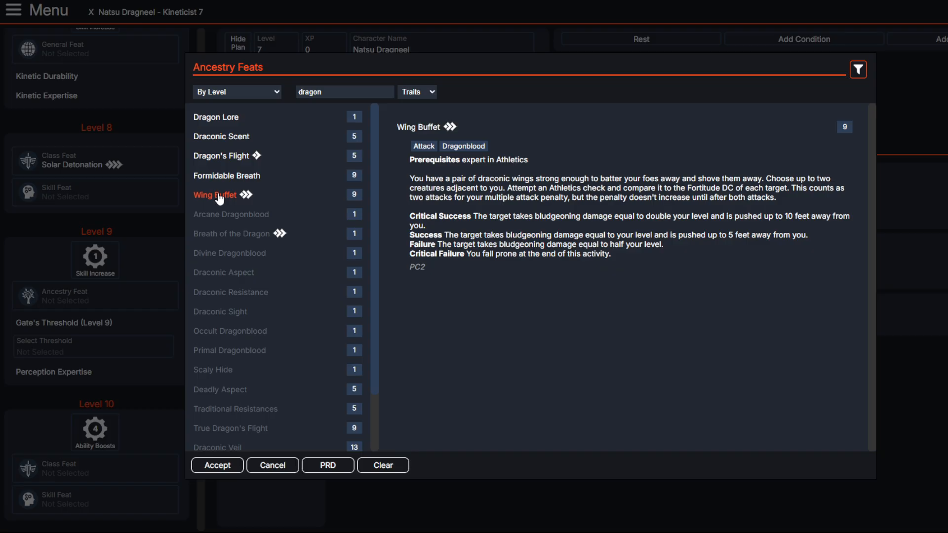
pyautogui.click(217, 177)
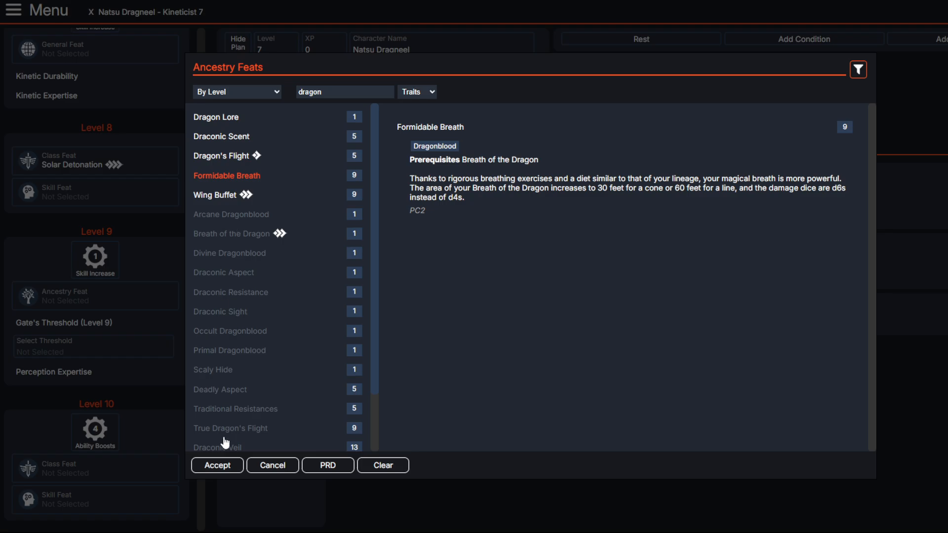
pyautogui.click(208, 463)
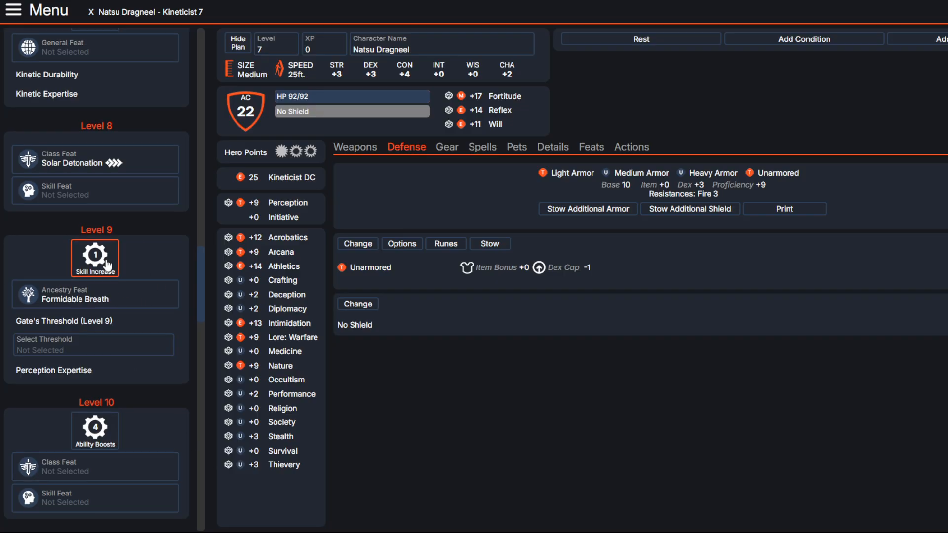
# Step: Use the level 7 skill increase to raise Athletics to master instead of raising Acrobatics to expert
pyautogui.scroll(4, 114, 264)
pyautogui.click(111, 186)
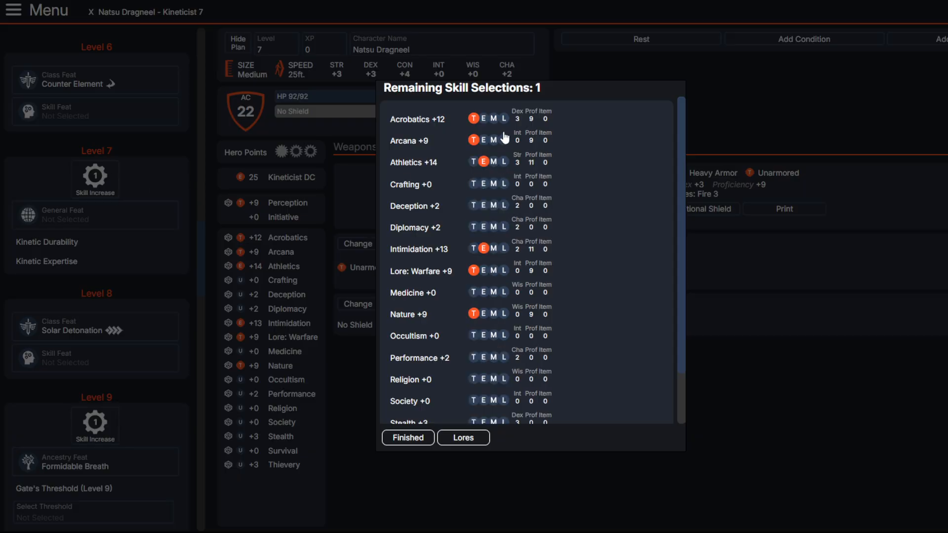
pyautogui.click(484, 118)
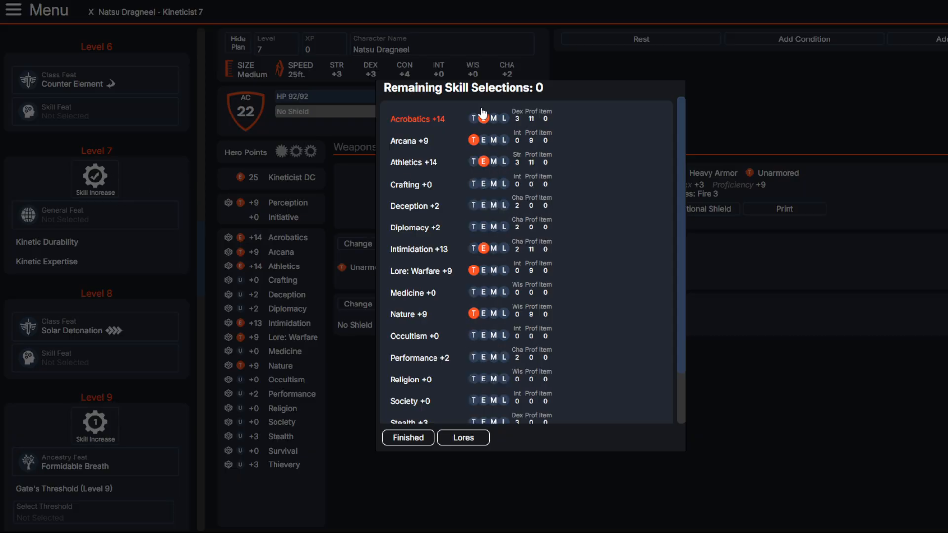
pyautogui.click(482, 118)
pyautogui.click(493, 161)
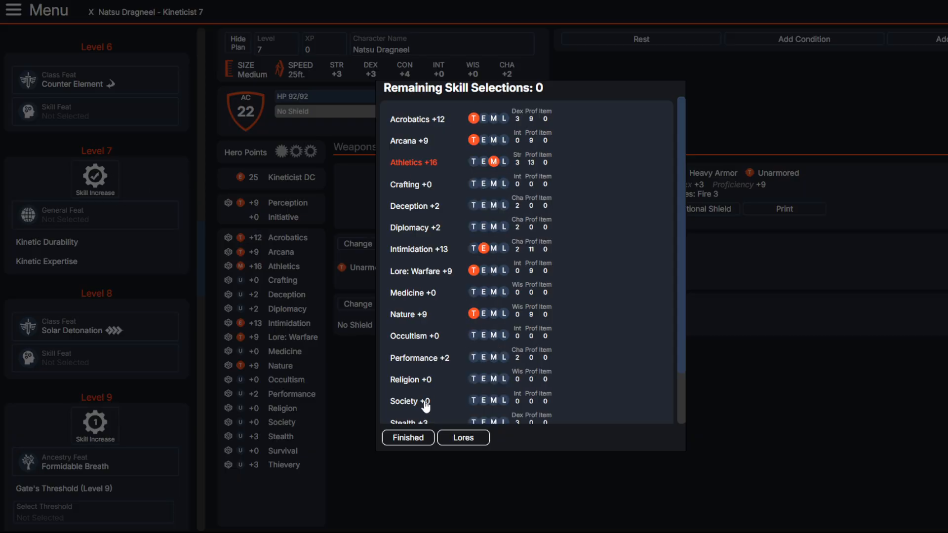
pyautogui.click(408, 438)
# Step: Spend the level 9 skill increase on raising Intimidation to master
pyautogui.scroll(5, 108, 270)
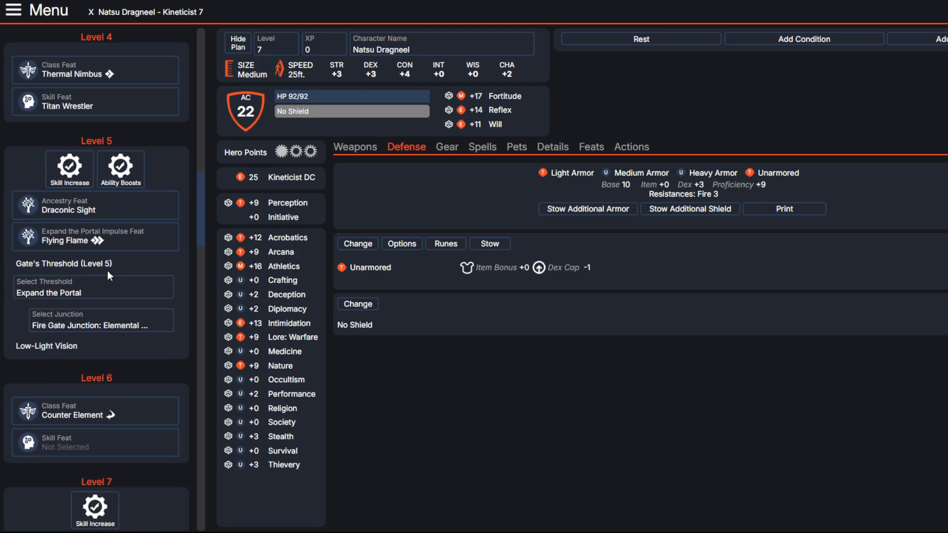
pyautogui.scroll(-10, 108, 274)
pyautogui.click(95, 312)
pyautogui.click(493, 249)
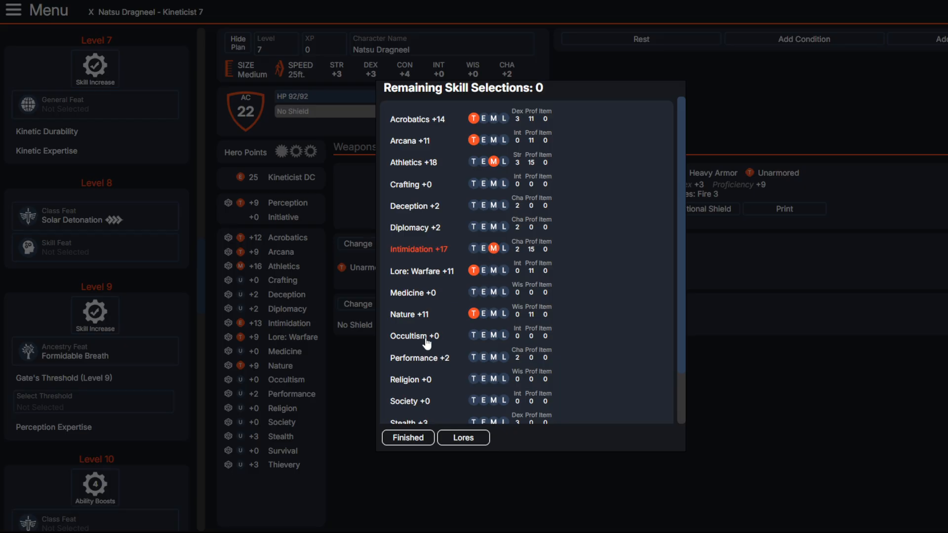
pyautogui.click(408, 437)
# Step: Set the level 9 Gate's Threshold to Expand the Portal
pyautogui.scroll(-3, 121, 326)
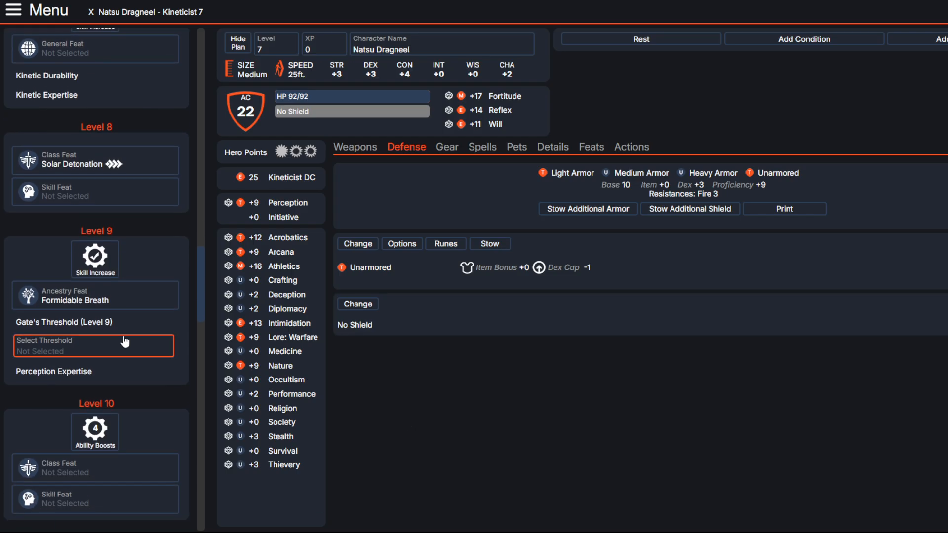
pyautogui.click(120, 289)
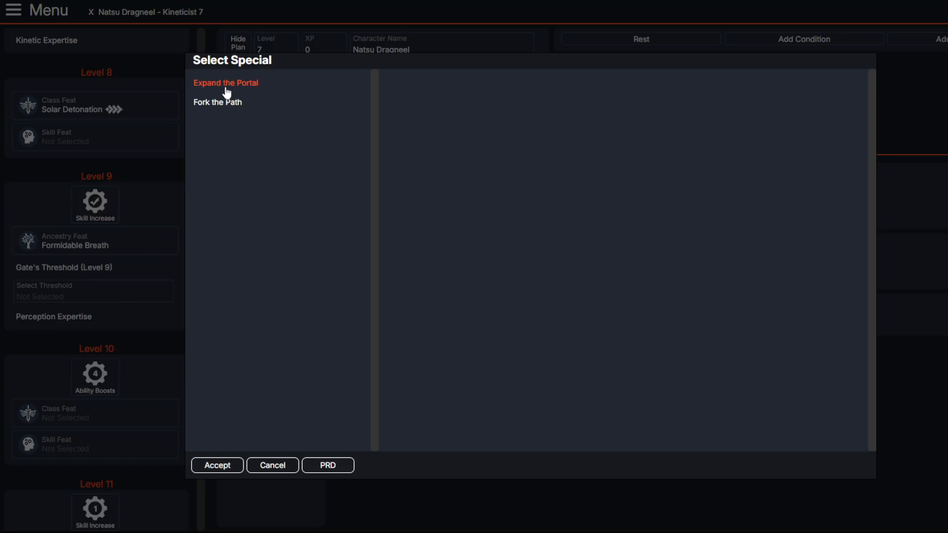
pyautogui.click(226, 88)
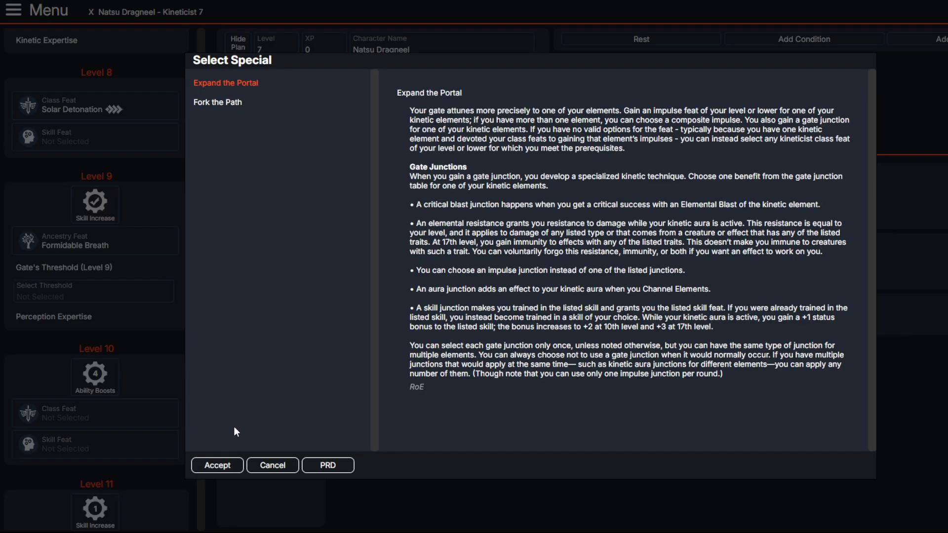
pyautogui.click(219, 463)
# Step: Open the level 9 Expand the Portal impulse feats and read Kindle Inner Flames and the trigger, damage and leap rules of Volcanic Escape
pyautogui.click(131, 274)
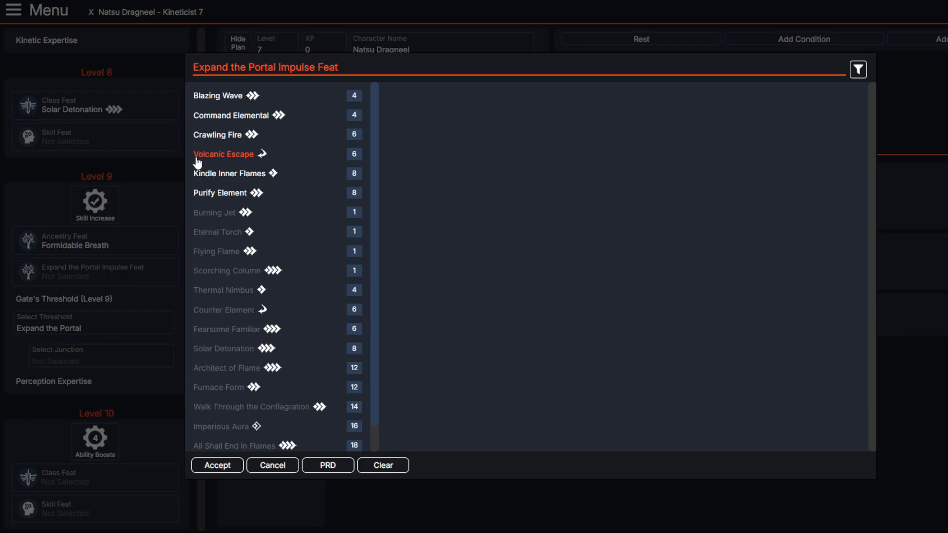
pyautogui.click(224, 177)
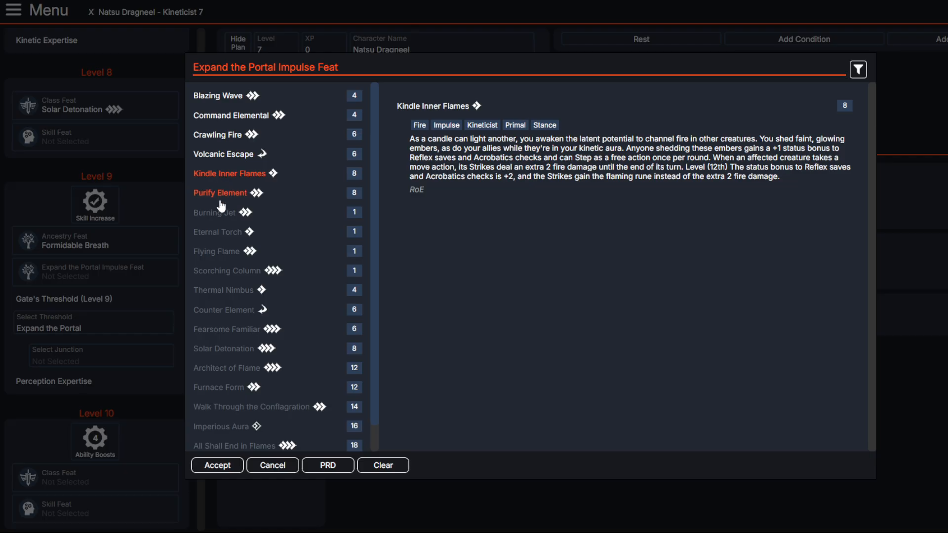
pyautogui.click(222, 157)
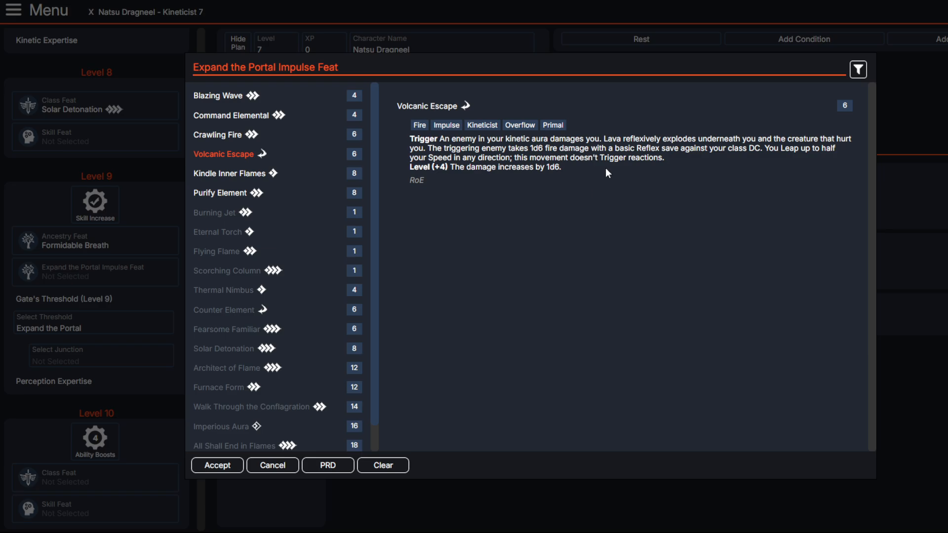
pyautogui.moveTo(446, 140); pyautogui.dragTo(538, 140)
pyautogui.click(537, 141)
pyautogui.moveTo(443, 145); pyautogui.dragTo(714, 142)
pyautogui.click(628, 143)
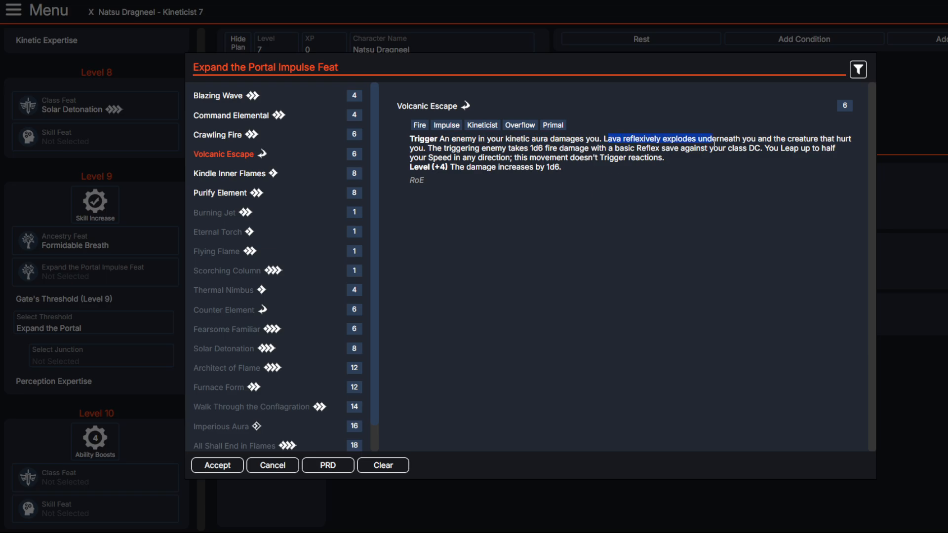
pyautogui.click(707, 194)
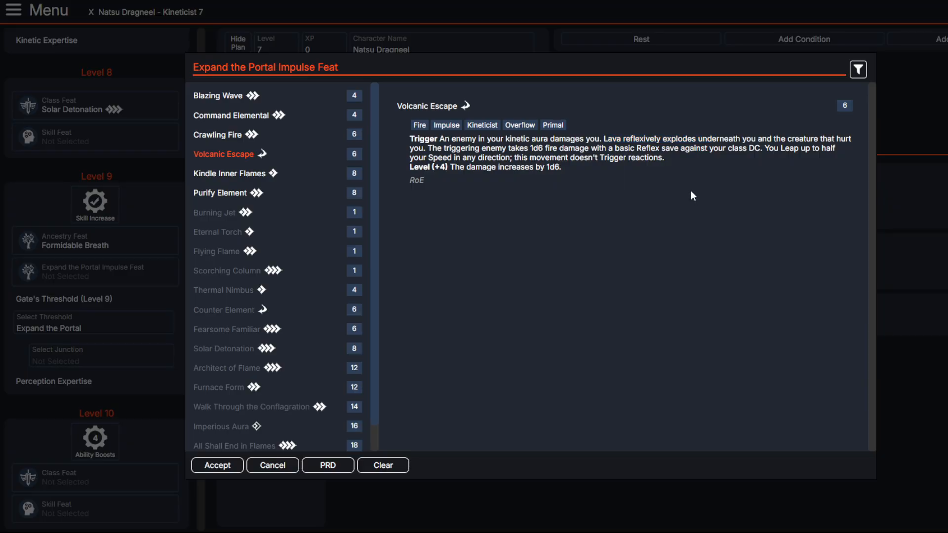
pyautogui.moveTo(765, 148); pyautogui.dragTo(819, 148)
pyautogui.click(714, 201)
# Step: Read Crawling Fire and Purify Element, and choose Kindle Inner Flames as the level 9 Expand the Portal impulse feat
pyautogui.click(217, 140)
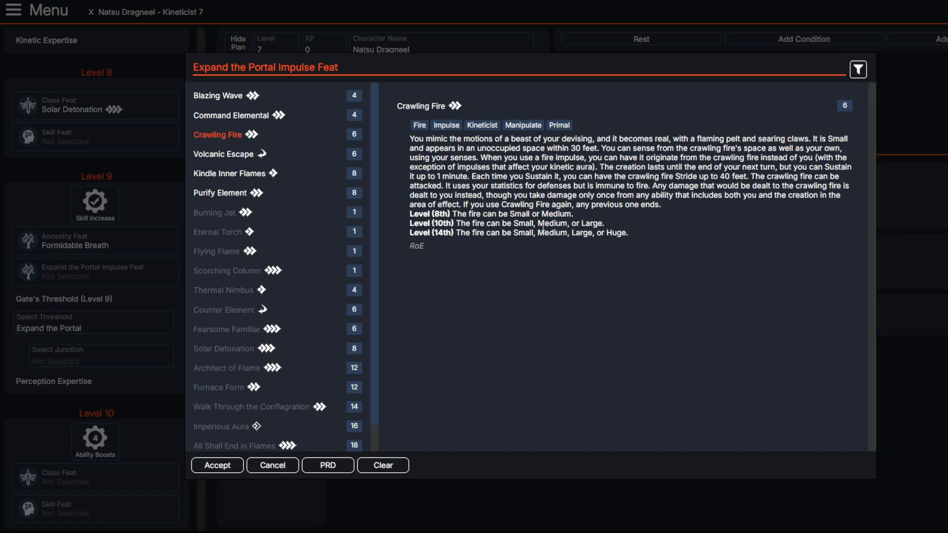
pyautogui.moveTo(440, 150); pyautogui.dragTo(561, 155)
pyautogui.click(583, 201)
pyautogui.click(226, 193)
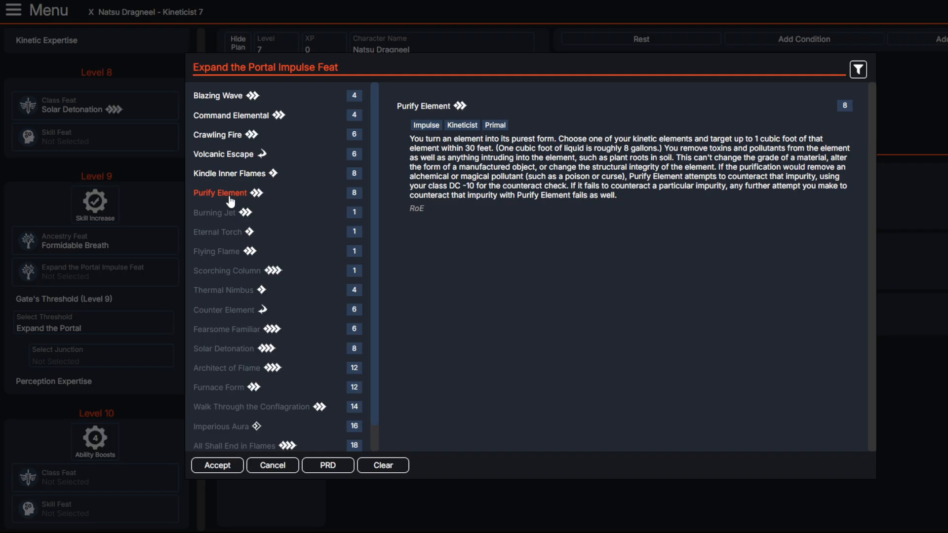
pyautogui.click(225, 178)
pyautogui.click(213, 464)
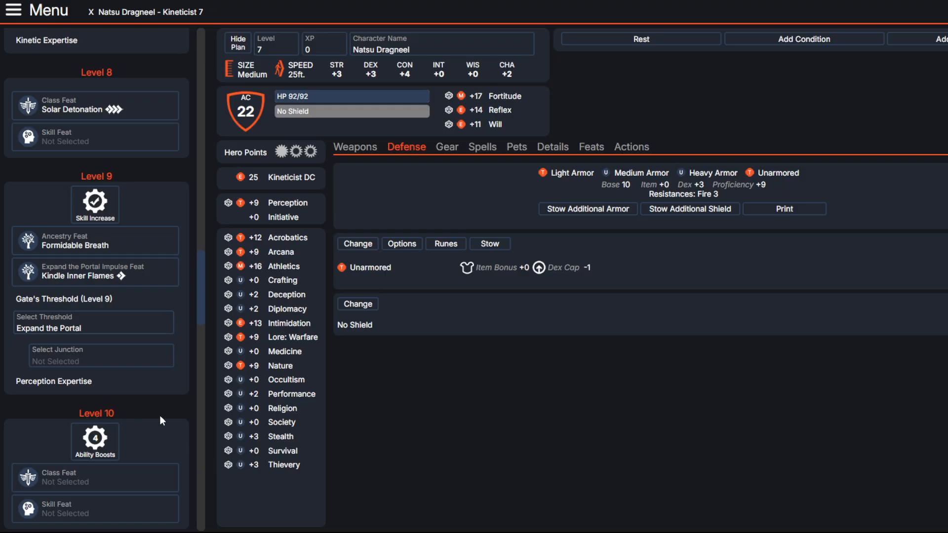
# Step: Open the level 9 gate junction options and read Elemental Resistance and Critical Blast
pyautogui.click(122, 366)
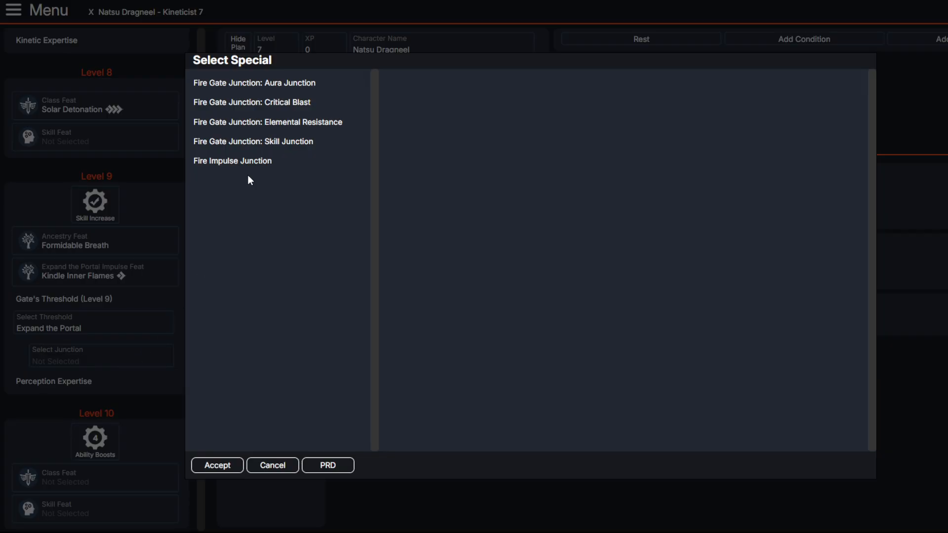
pyautogui.click(273, 115)
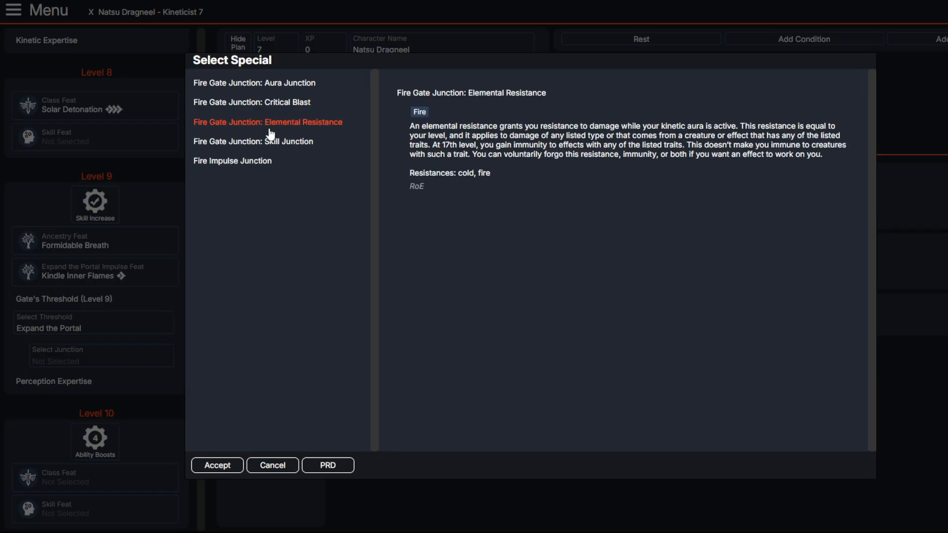
pyautogui.click(271, 104)
pyautogui.click(270, 123)
pyautogui.click(271, 104)
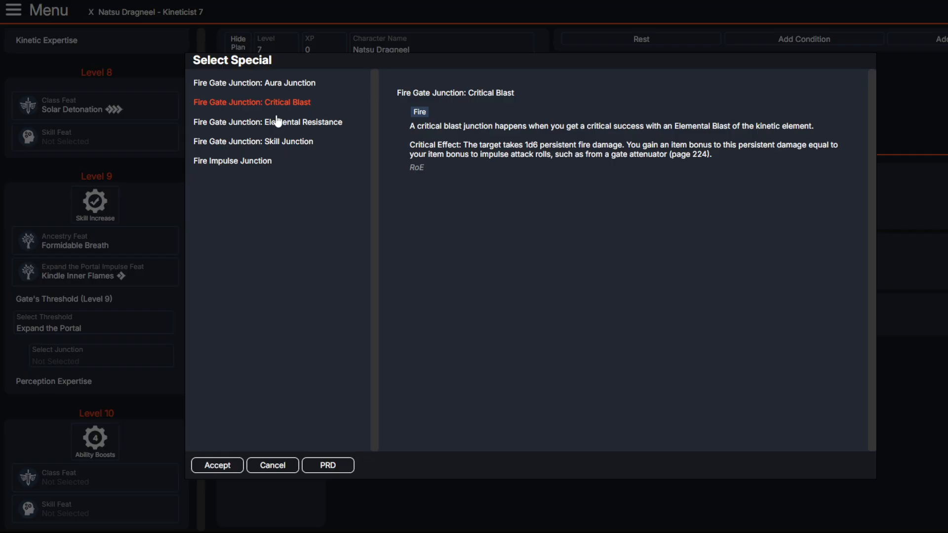
# Step: Compare Aura Junction with Critical Blast and choose Fire Gate Junction: Aura Junction as the level 9 junction
pyautogui.click(284, 84)
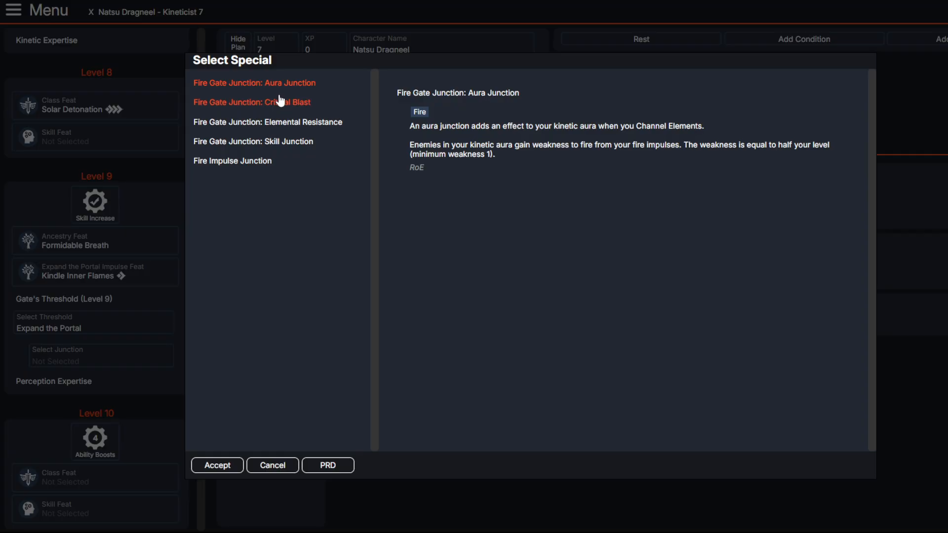
pyautogui.click(280, 100)
pyautogui.click(281, 85)
pyautogui.click(286, 101)
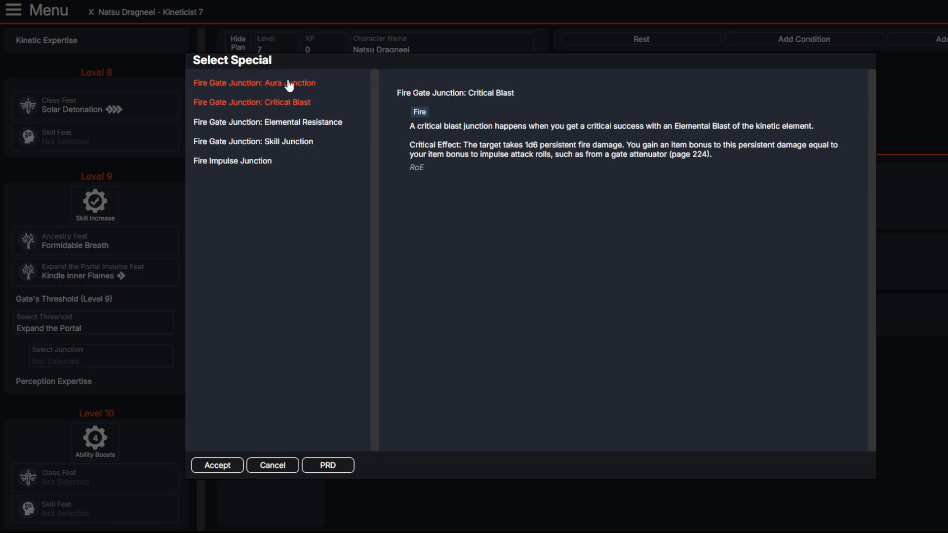
pyautogui.click(287, 84)
pyautogui.click(288, 101)
pyautogui.click(291, 85)
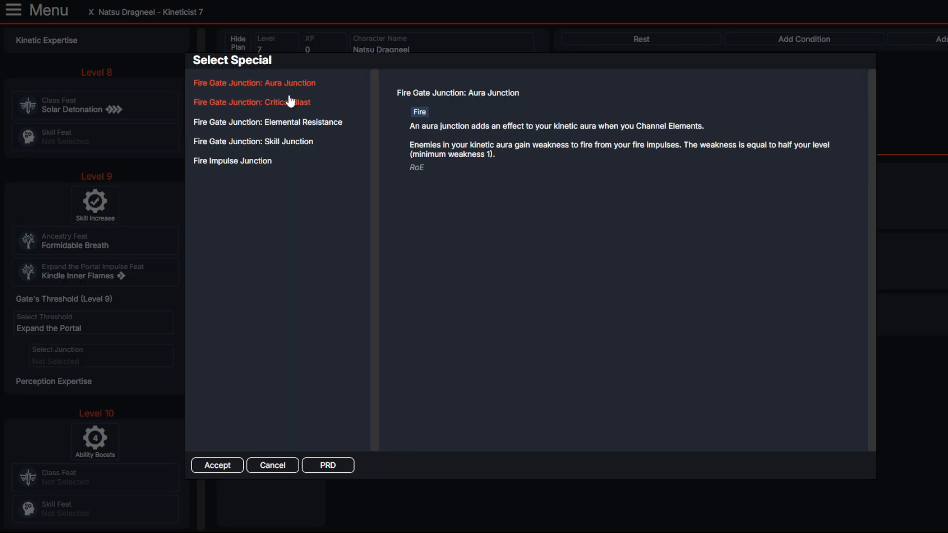
pyautogui.click(290, 101)
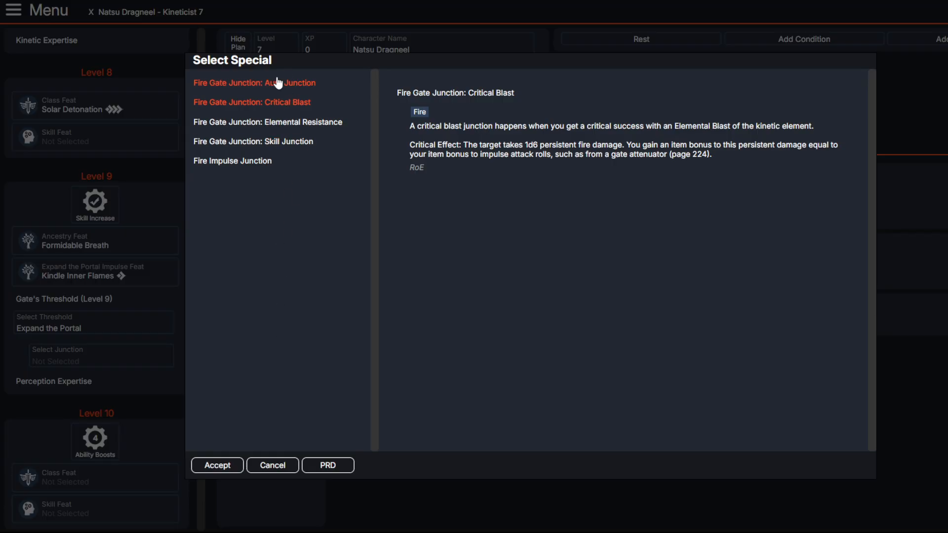
pyautogui.click(276, 83)
pyautogui.click(277, 102)
pyautogui.click(277, 83)
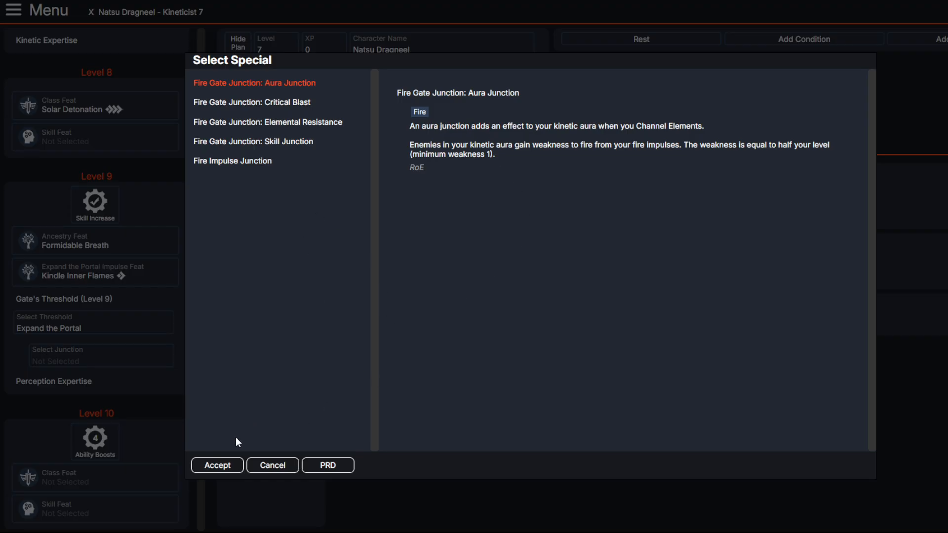
pyautogui.click(218, 466)
# Step: Open the level 10 class feat choices and read Weapon Infusion, Kinetic Activation and Aura Shaping
pyautogui.scroll(-4, 124, 371)
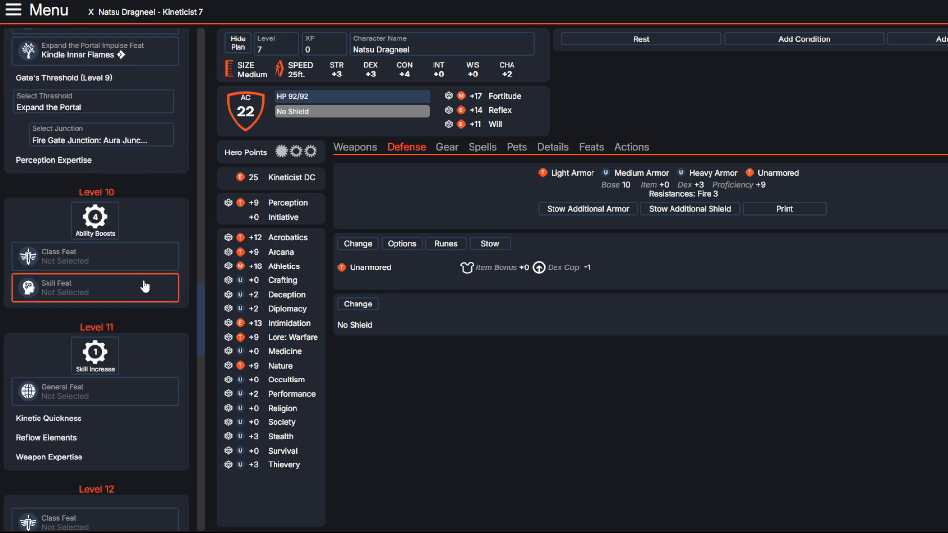
pyautogui.click(106, 253)
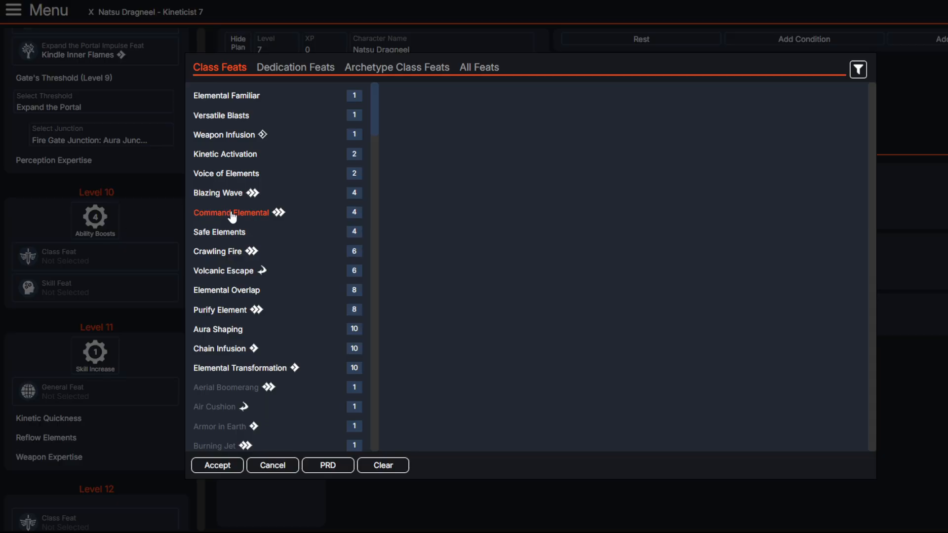
pyautogui.click(242, 141)
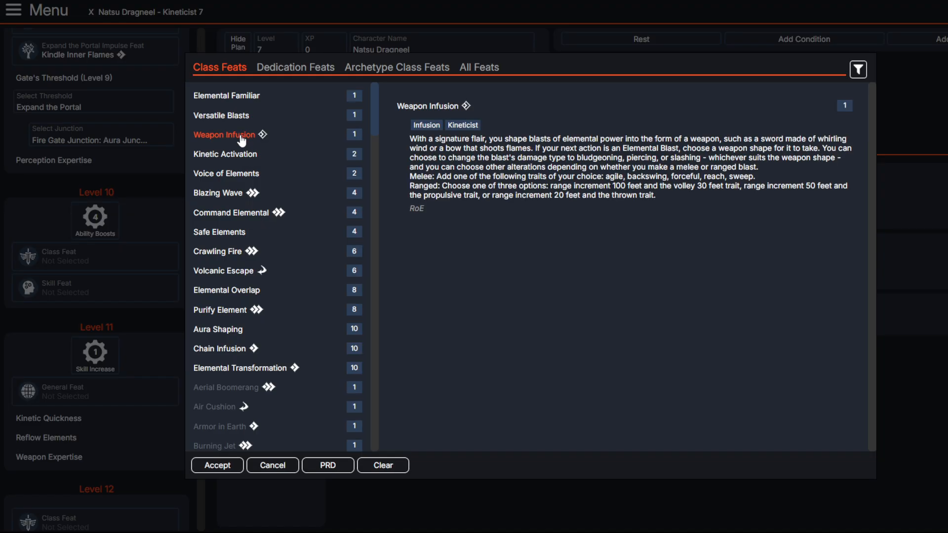
pyautogui.click(216, 164)
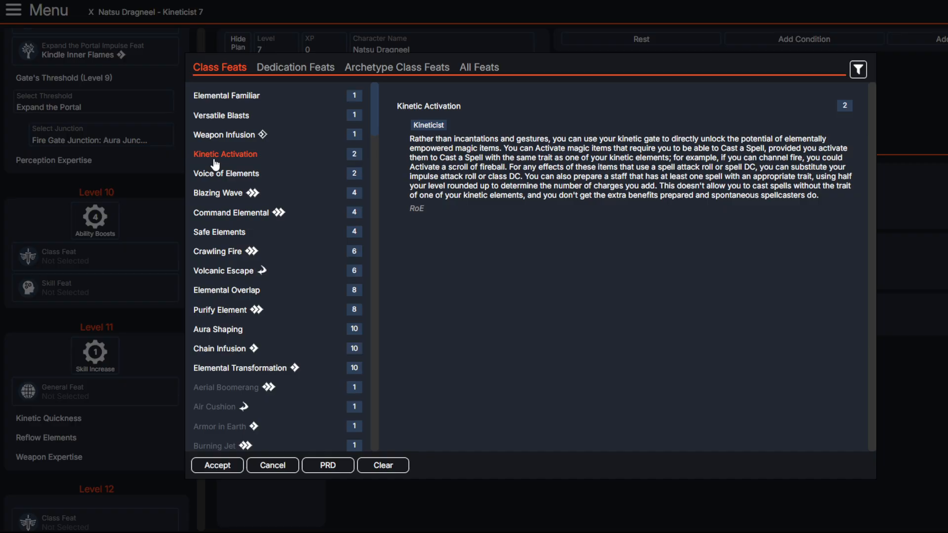
pyautogui.scroll(-2, 225, 222)
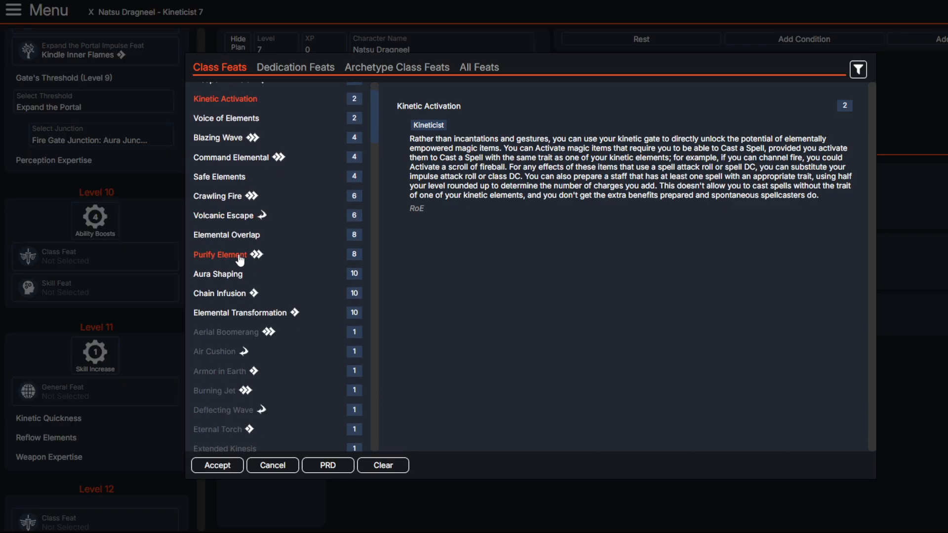
pyautogui.click(227, 280)
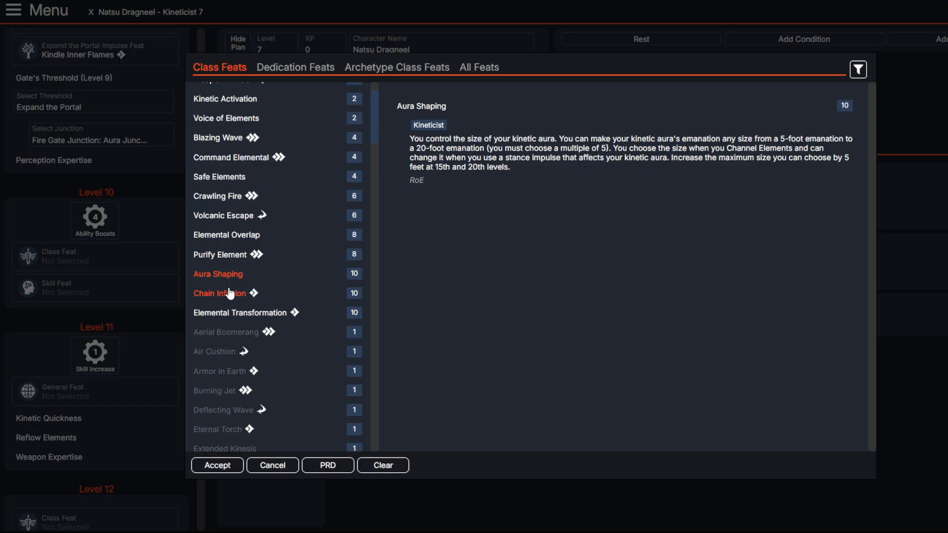
# Step: Read Chain Infusion and Elemental Transformation, and choose Aura Shaping as the level 10 class feat
pyautogui.click(230, 294)
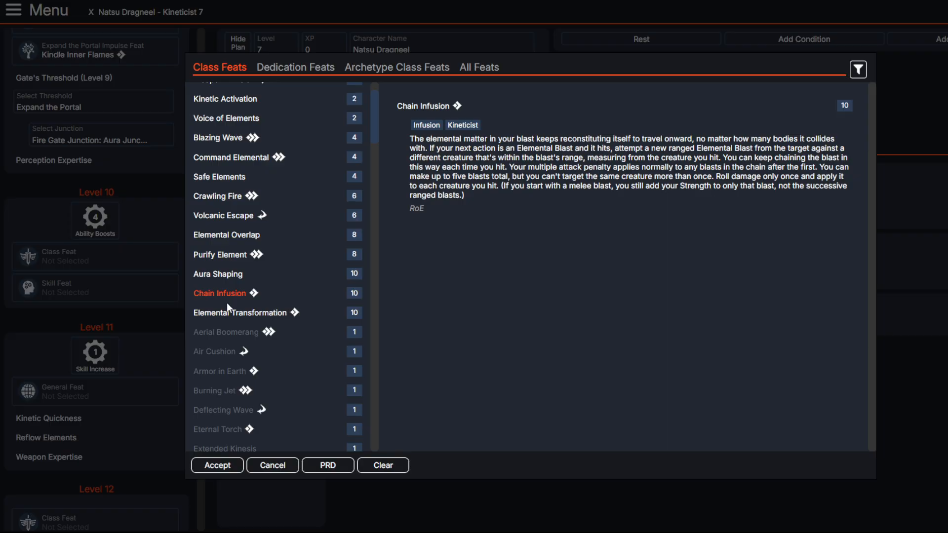
pyautogui.click(224, 316)
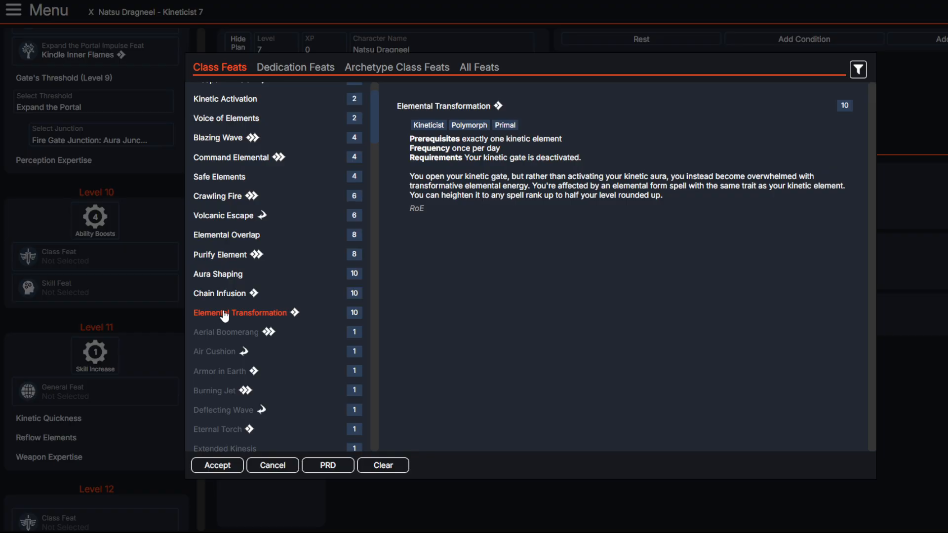
pyautogui.click(239, 281)
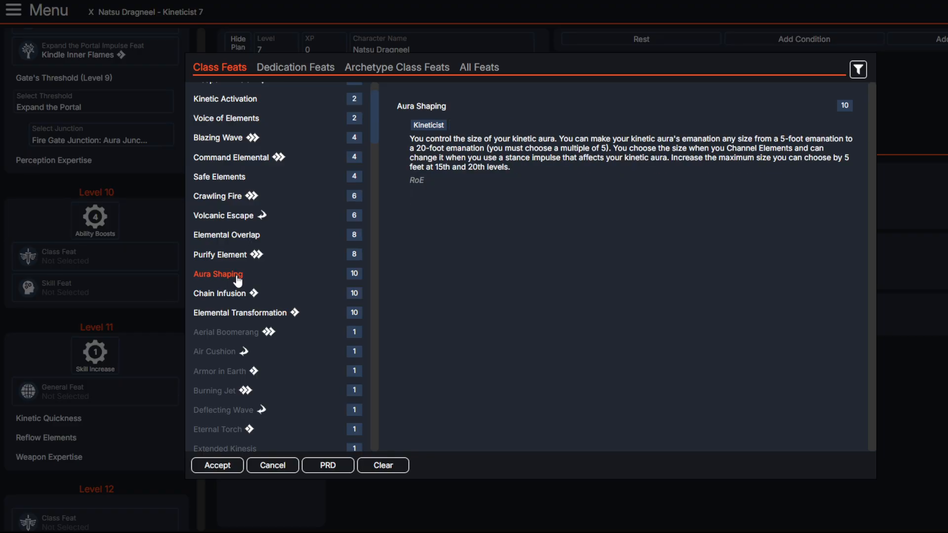
pyautogui.click(210, 468)
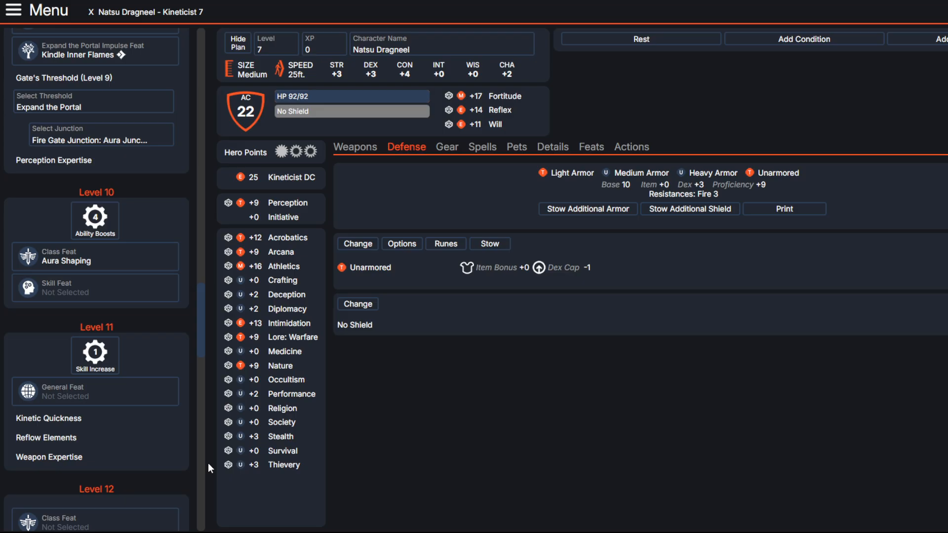
# Step: Assign the level 10 ability boosts to Strength, Dexterity, Constitution and Charisma
pyautogui.click(95, 220)
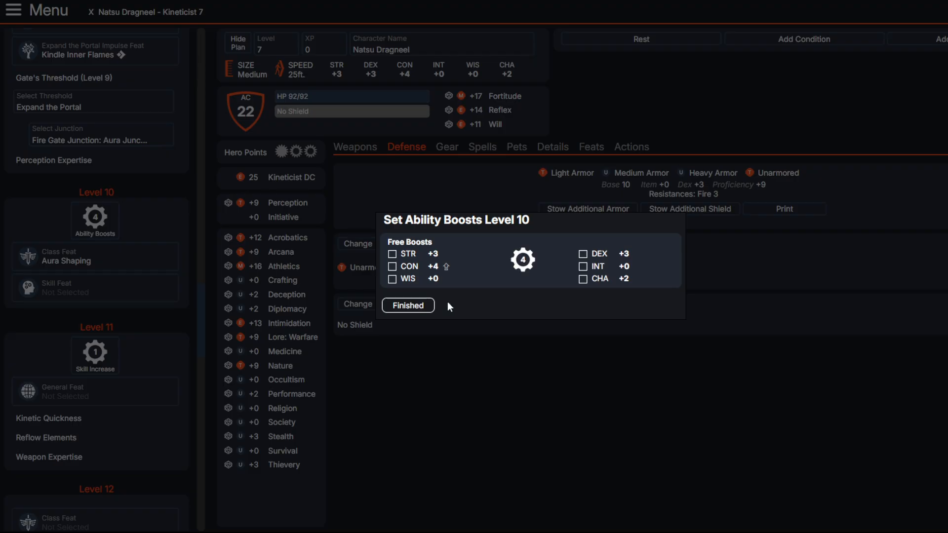
pyautogui.click(406, 266)
pyautogui.click(392, 254)
pyautogui.click(582, 254)
pyautogui.click(418, 306)
# Step: Use the level 11 skill increase to raise Acrobatics to Expert
pyautogui.scroll(-1, 147, 348)
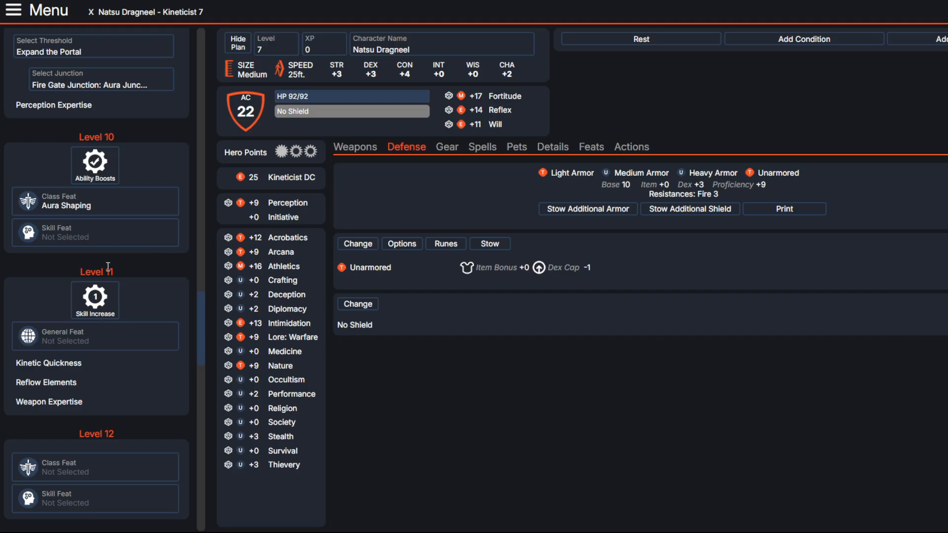
pyautogui.scroll(-1, 100, 269)
pyautogui.scroll(-2, 112, 292)
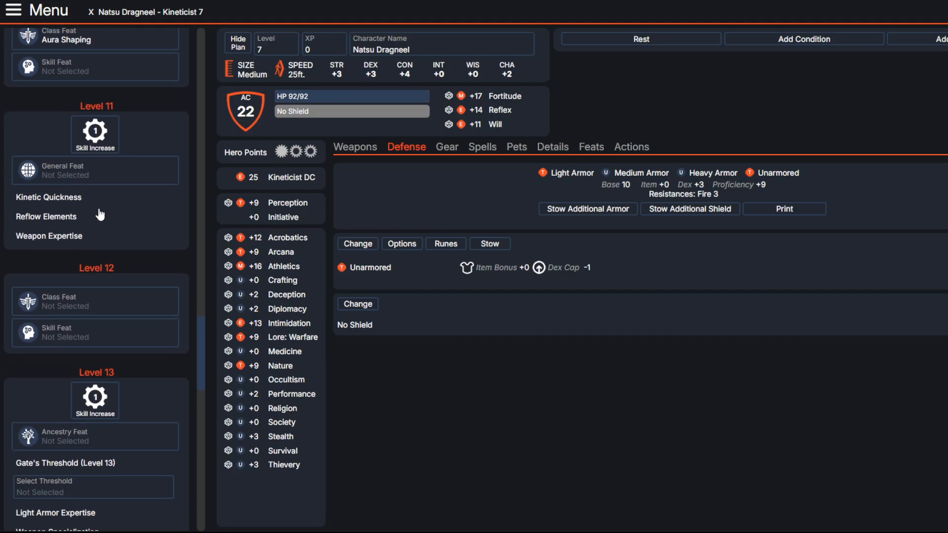
pyautogui.click(99, 143)
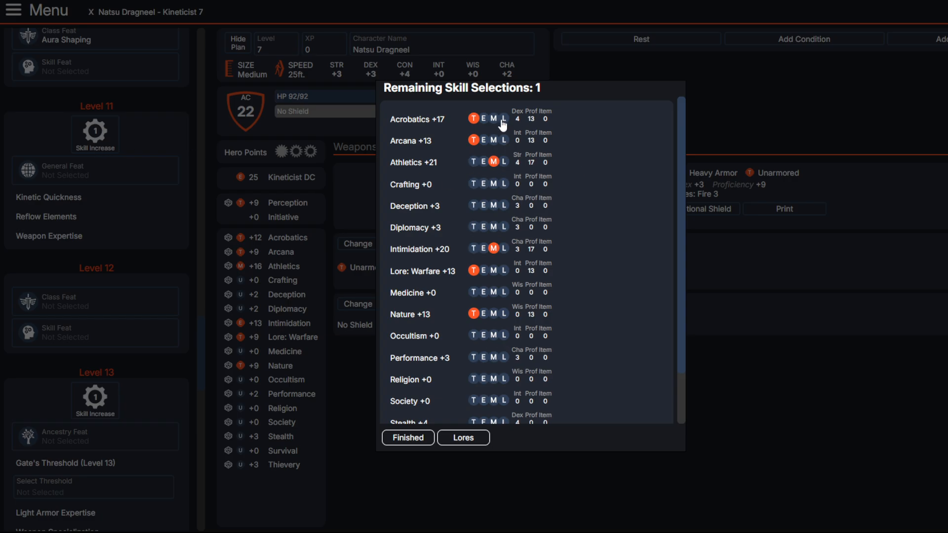
pyautogui.scroll(-1, 511, 280)
pyautogui.scroll(1, 509, 247)
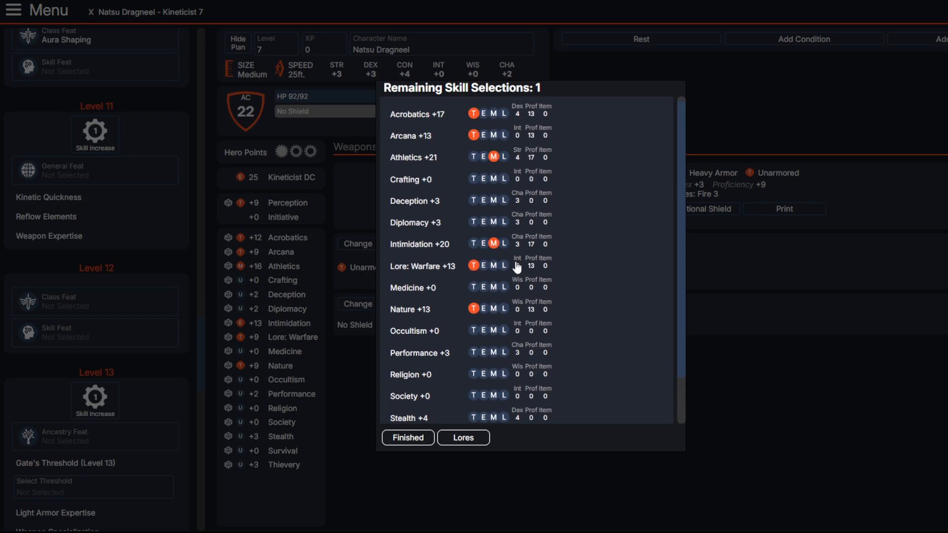
pyautogui.click(483, 118)
pyautogui.click(395, 438)
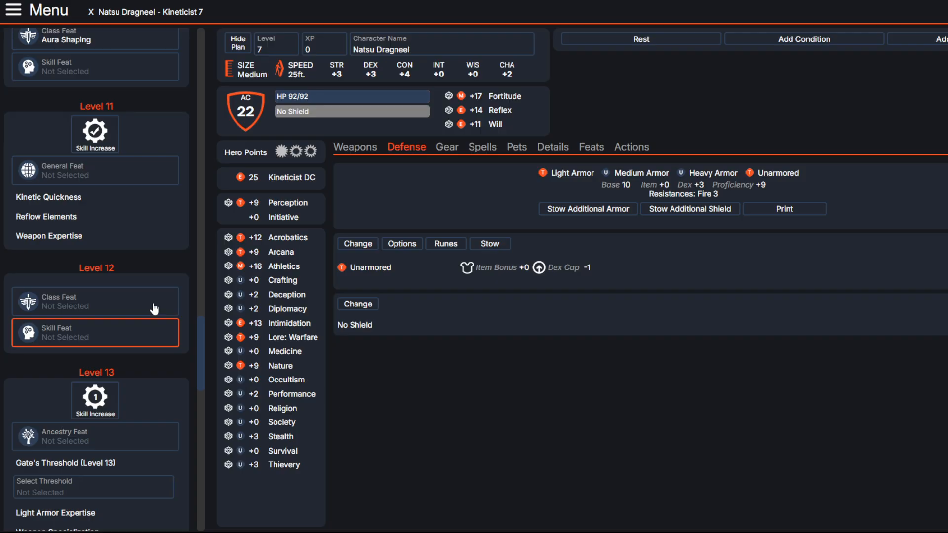
# Step: Look through the general feats and choose Fleet as the level 11 general feat
pyautogui.click(94, 304)
pyautogui.click(87, 166)
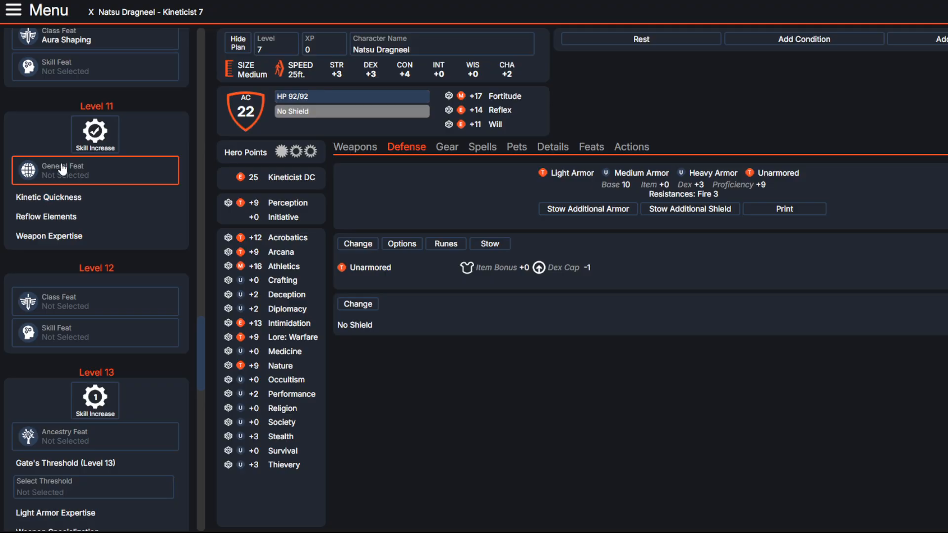
pyautogui.click(302, 69)
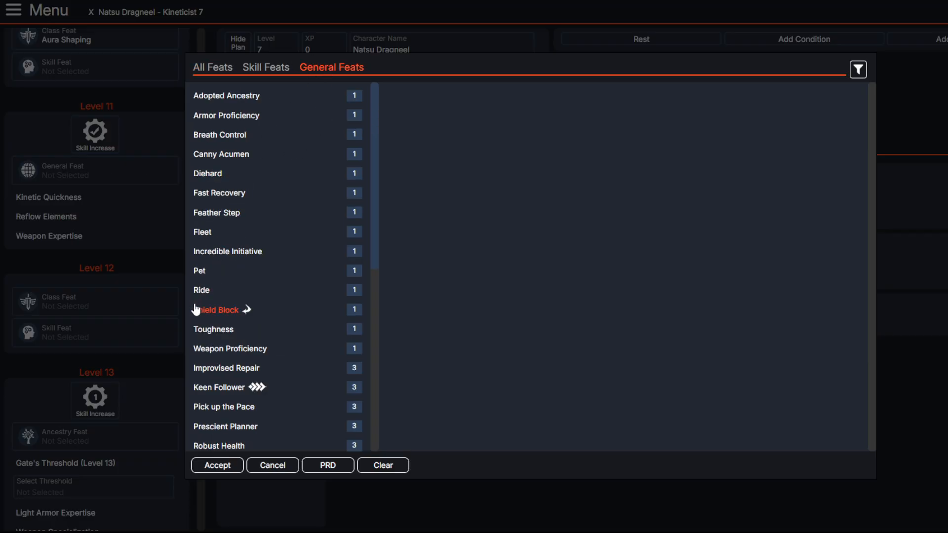
pyautogui.scroll(-2, 208, 309)
pyautogui.scroll(2, 205, 296)
pyautogui.click(206, 236)
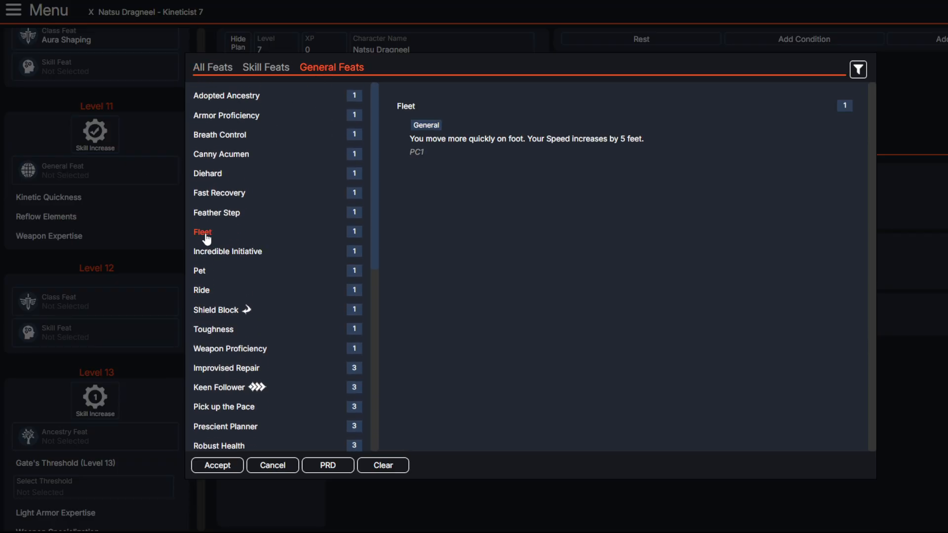
pyautogui.click(213, 466)
# Step: Go back to the unfilled level 7 general feat and choose Toughness for it
pyautogui.scroll(-2, 74, 247)
pyautogui.scroll(10, 140, 251)
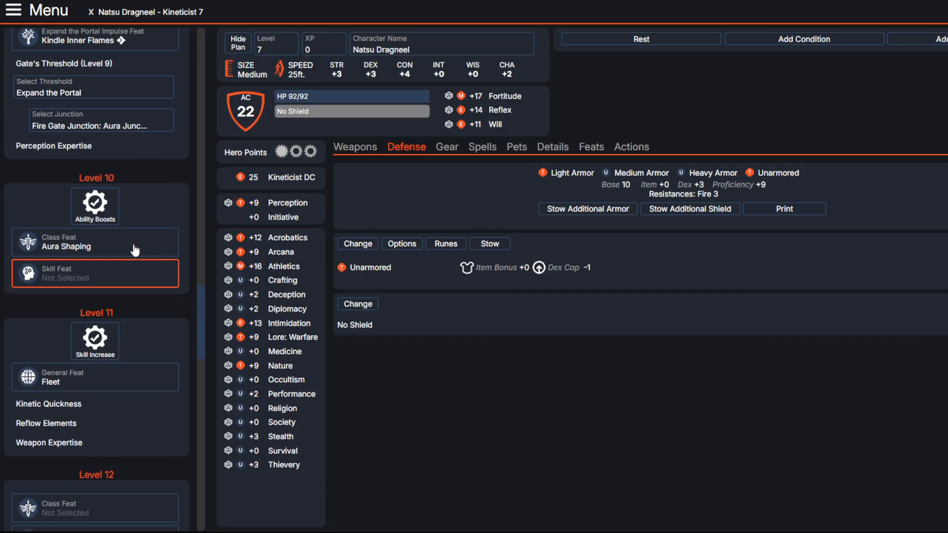
pyautogui.scroll(4, 74, 222)
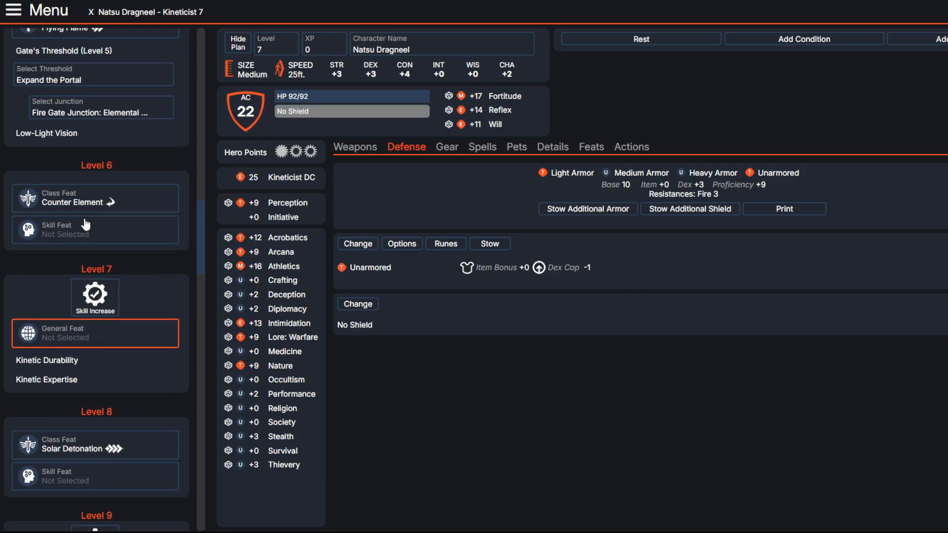
pyautogui.click(93, 383)
pyautogui.click(301, 70)
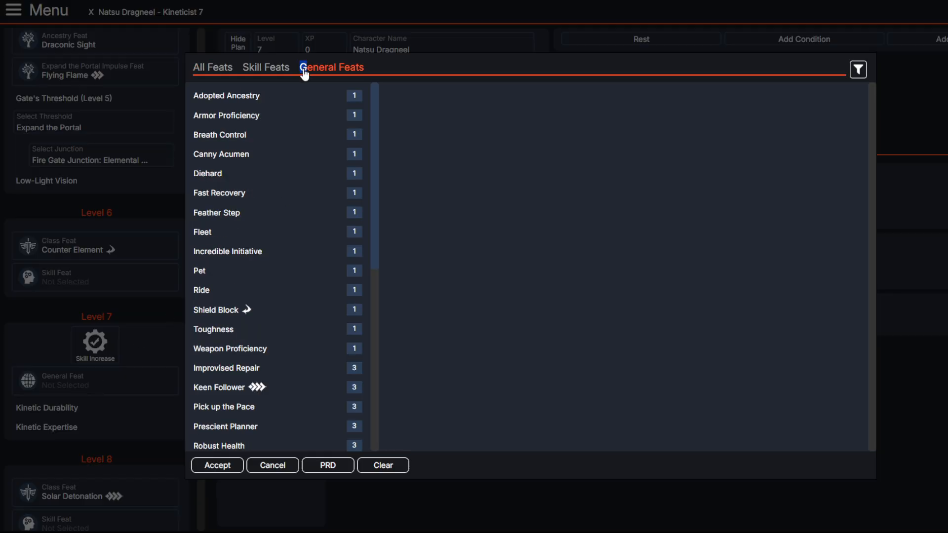
pyautogui.scroll(-3, 258, 237)
pyautogui.scroll(2, 212, 160)
pyautogui.scroll(1, 212, 160)
pyautogui.click(228, 331)
pyautogui.click(217, 465)
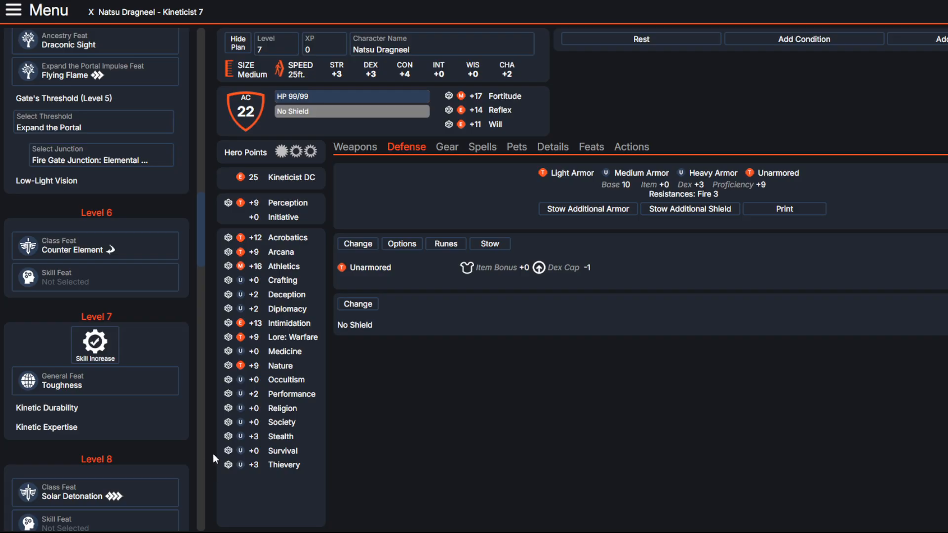
# Step: Review the planned choices from level 3 onward and open the level 12 class feat choices
pyautogui.scroll(6, 121, 376)
pyautogui.scroll(2, 120, 376)
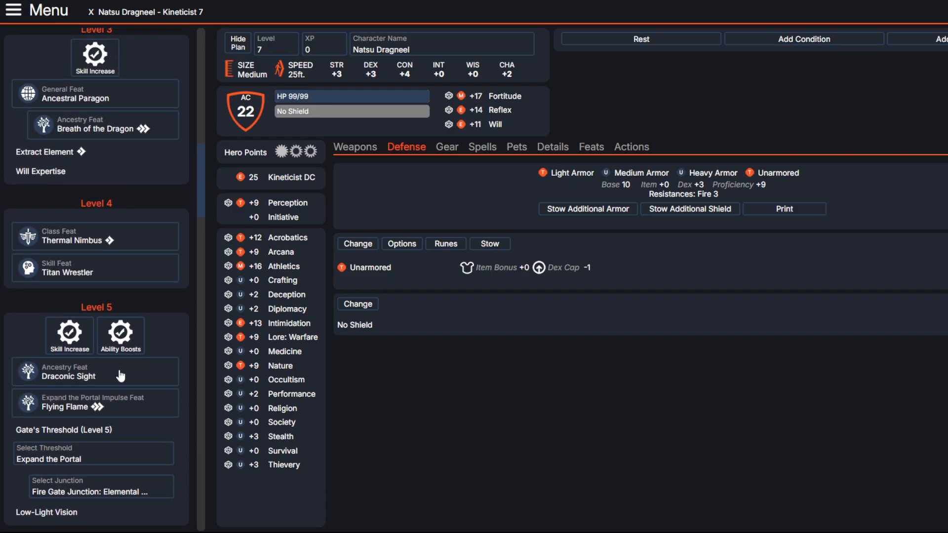
pyautogui.scroll(-20, 120, 374)
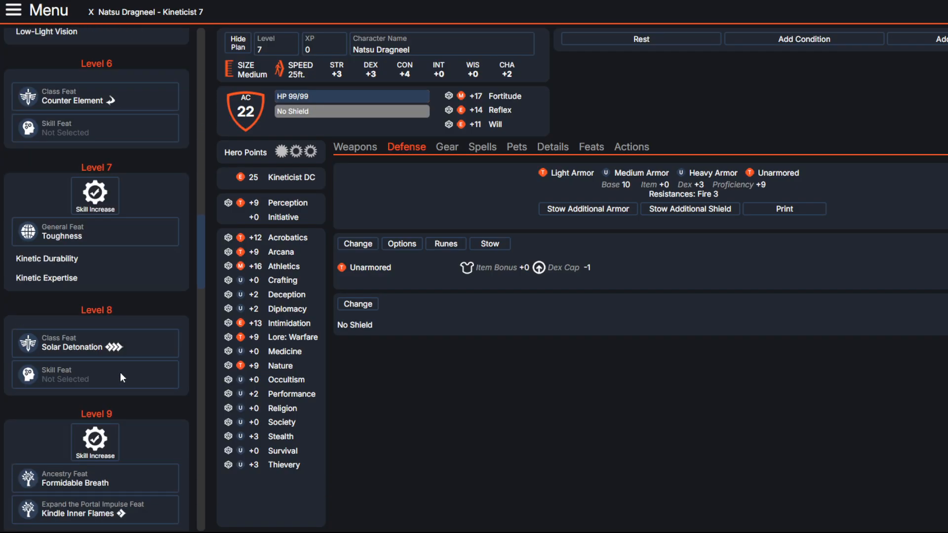
pyautogui.scroll(-5, 109, 363)
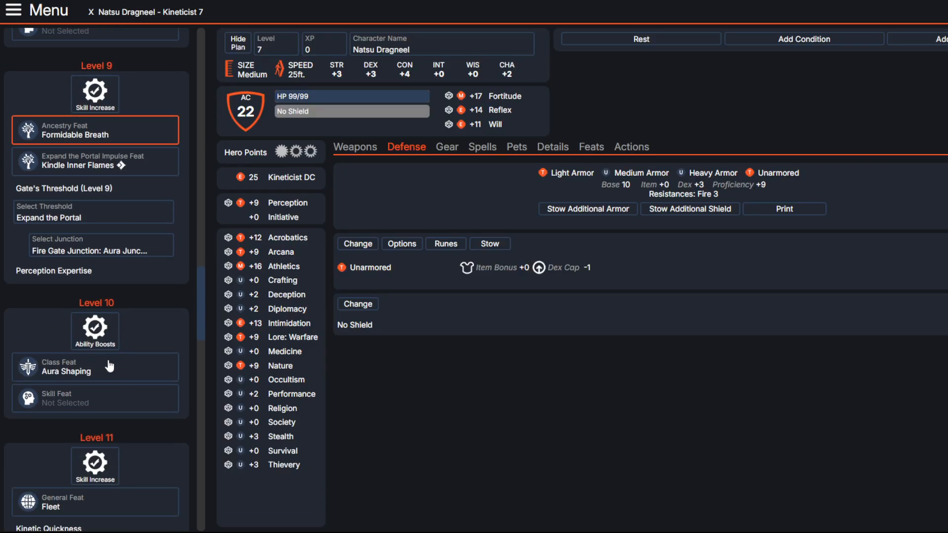
pyautogui.scroll(-6, 109, 361)
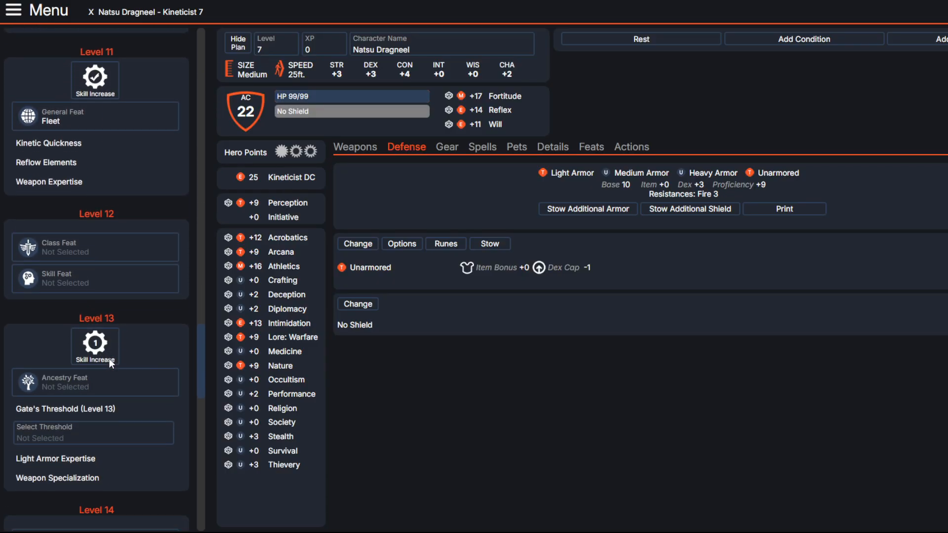
pyautogui.click(120, 244)
pyautogui.scroll(-10, 262, 224)
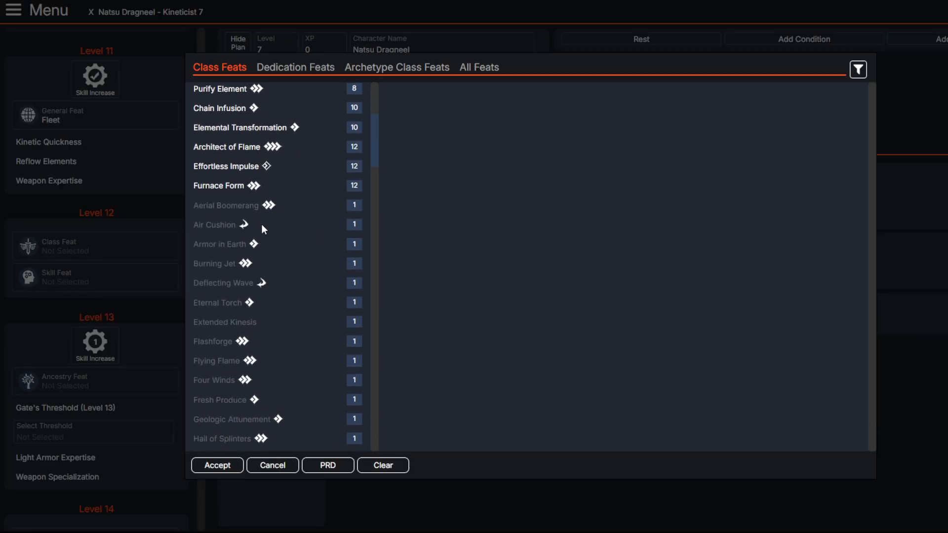
pyautogui.scroll(3, 252, 239)
# Step: Read the Architect of Flame feat, including its wall of fire options and level-based damage increase
pyautogui.click(241, 207)
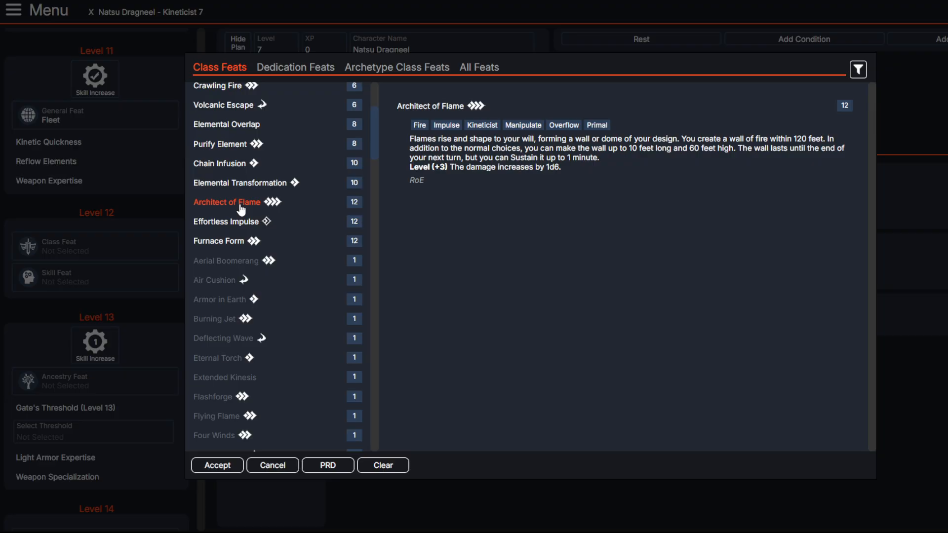
pyautogui.moveTo(422, 139); pyautogui.dragTo(464, 169)
pyautogui.click(583, 188)
pyautogui.doubleClick(463, 169)
pyautogui.moveTo(434, 139); pyautogui.dragTo(791, 153)
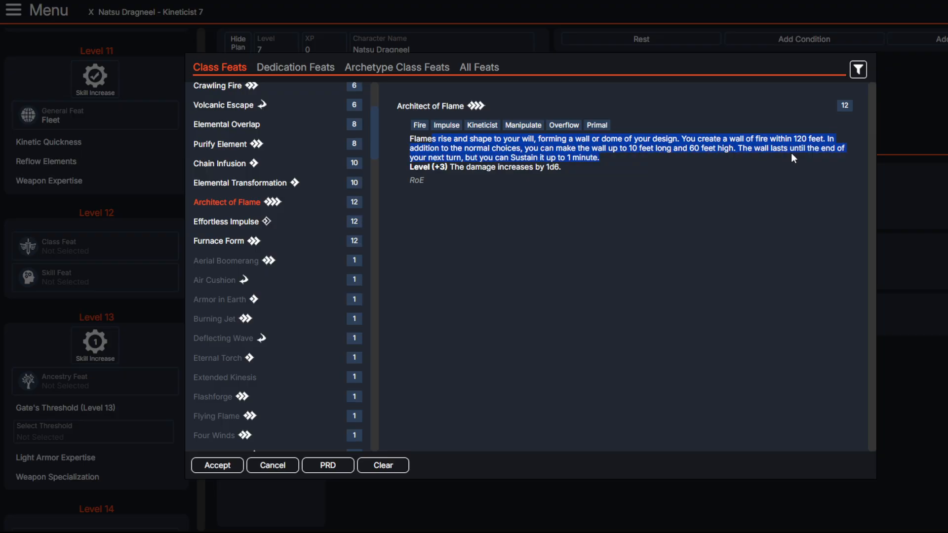
pyautogui.moveTo(563, 168); pyautogui.dragTo(451, 167)
pyautogui.click(583, 210)
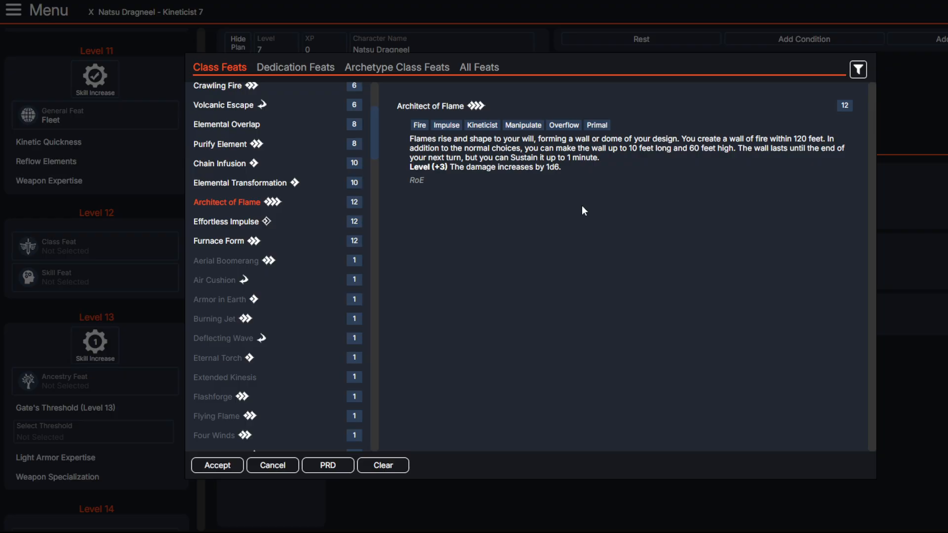
# Step: Read the Effortless Impulse feat, including its trigger and how it sustains an active impulse
pyautogui.click(258, 226)
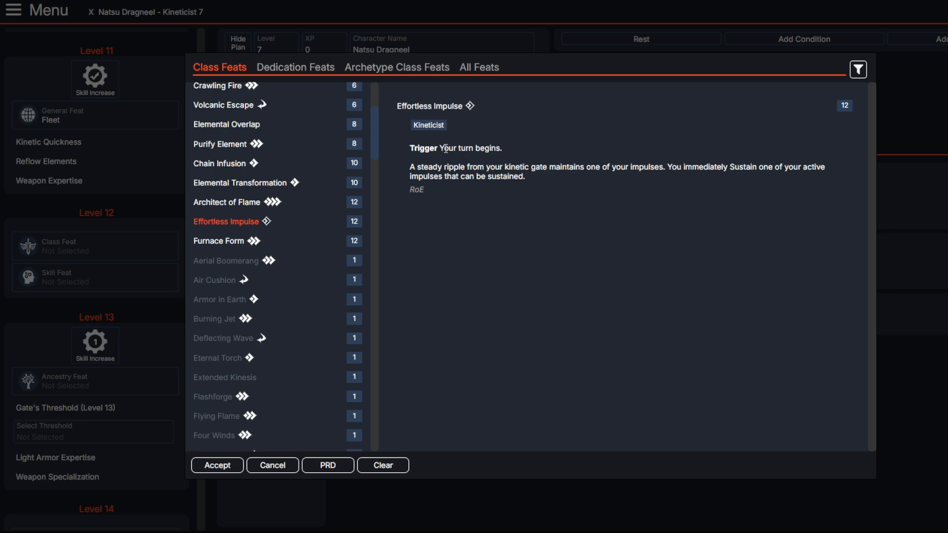
pyautogui.moveTo(445, 148); pyautogui.dragTo(505, 149)
pyautogui.click(532, 175)
pyautogui.moveTo(454, 168); pyautogui.dragTo(570, 168)
pyautogui.click(603, 169)
pyautogui.click(427, 169)
pyautogui.click(578, 168)
pyautogui.scroll(3, 236, 230)
pyautogui.scroll(-3, 247, 247)
pyautogui.scroll(3, 256, 258)
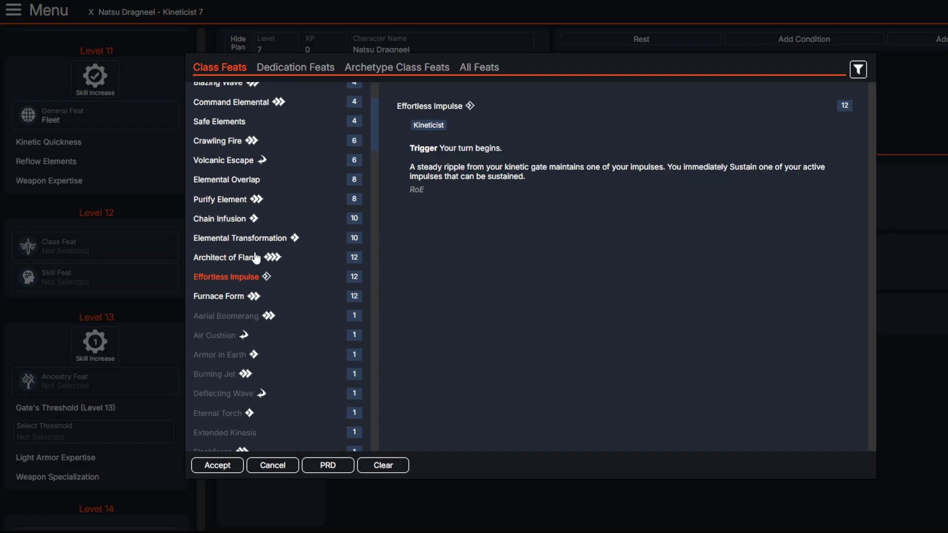
# Step: Compare Furnace Form with Effortless Impulse and choose Furnace Form as the level 12 class feat
pyautogui.click(215, 298)
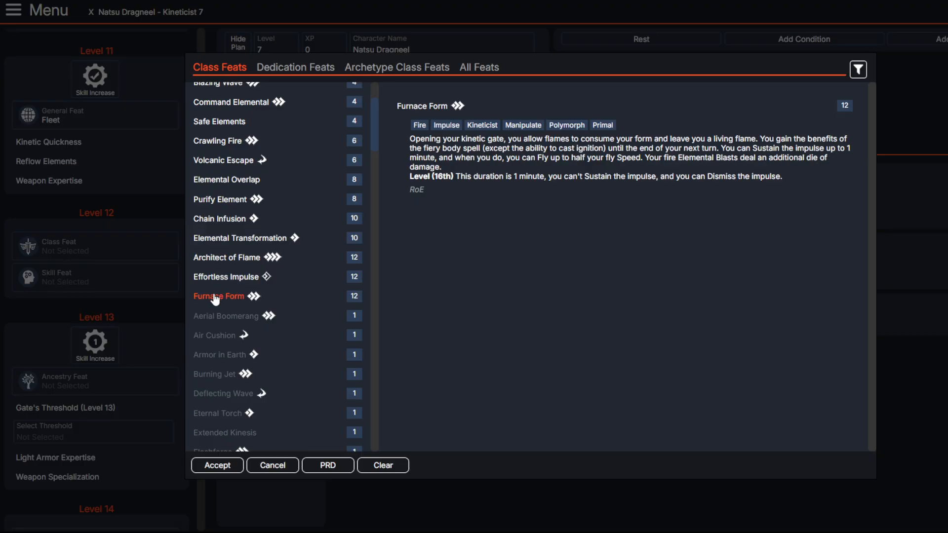
pyautogui.click(217, 277)
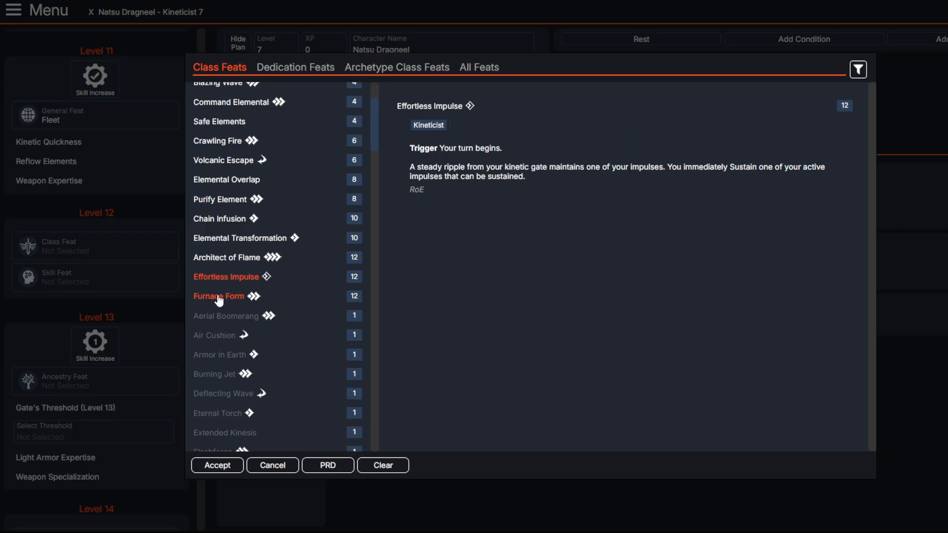
pyautogui.click(218, 298)
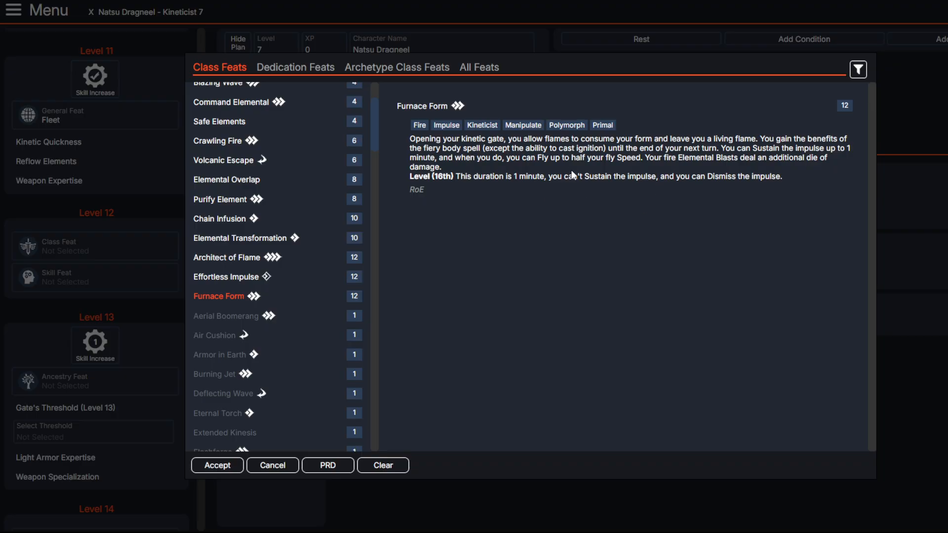
pyautogui.moveTo(522, 157); pyautogui.dragTo(716, 175)
pyautogui.click(714, 175)
pyautogui.moveTo(659, 159); pyautogui.dragTo(736, 170)
pyautogui.click(677, 196)
pyautogui.moveTo(669, 176); pyautogui.dragTo(410, 171)
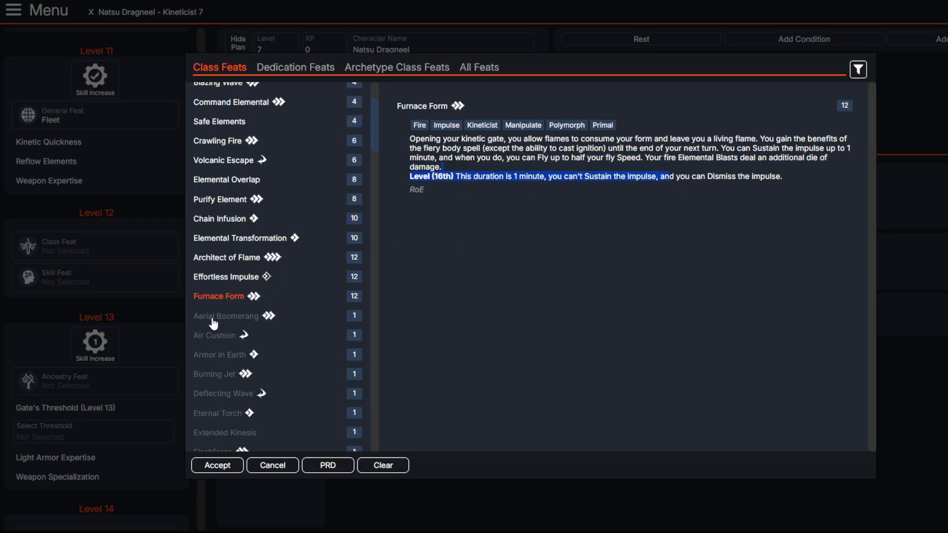
pyautogui.click(229, 300)
pyautogui.click(217, 465)
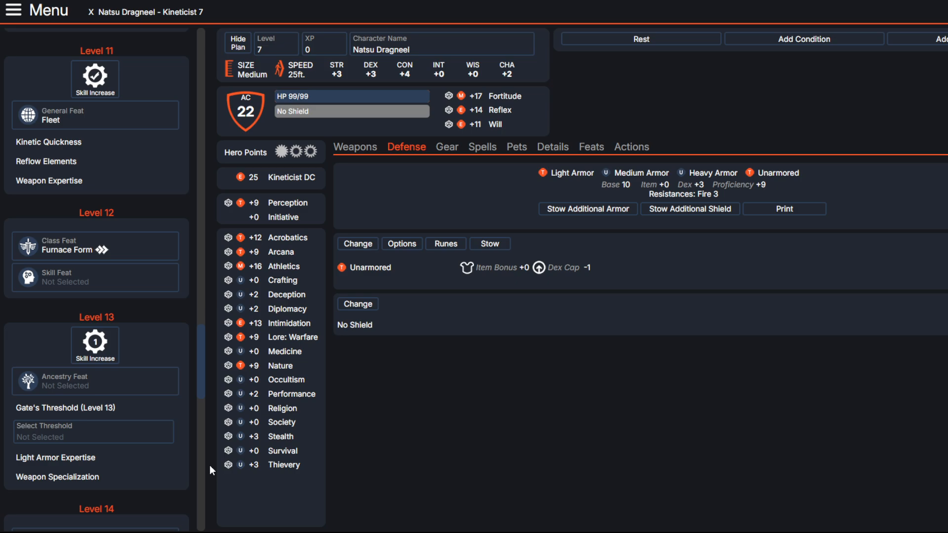
# Step: Use the level 13 skill increase to raise Acrobatics to Master
pyautogui.scroll(-3, 120, 294)
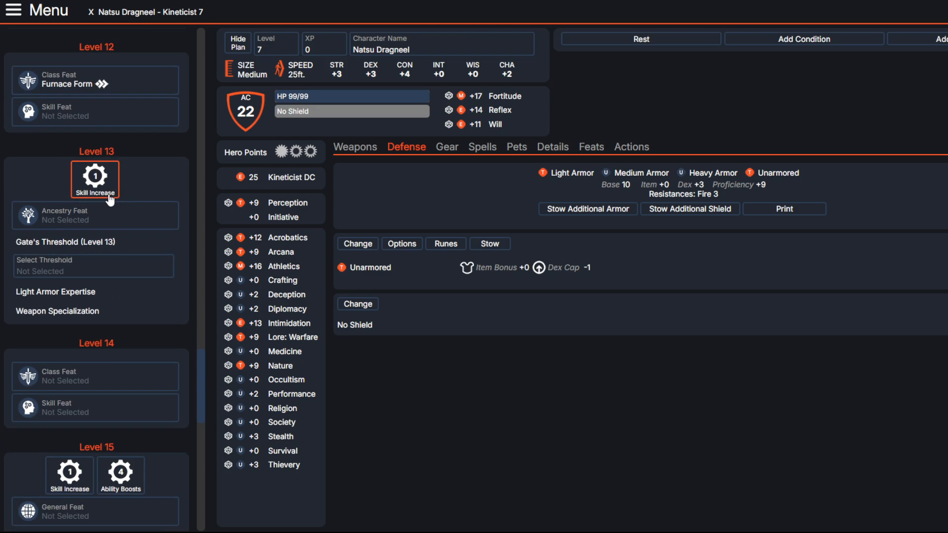
pyautogui.click(96, 188)
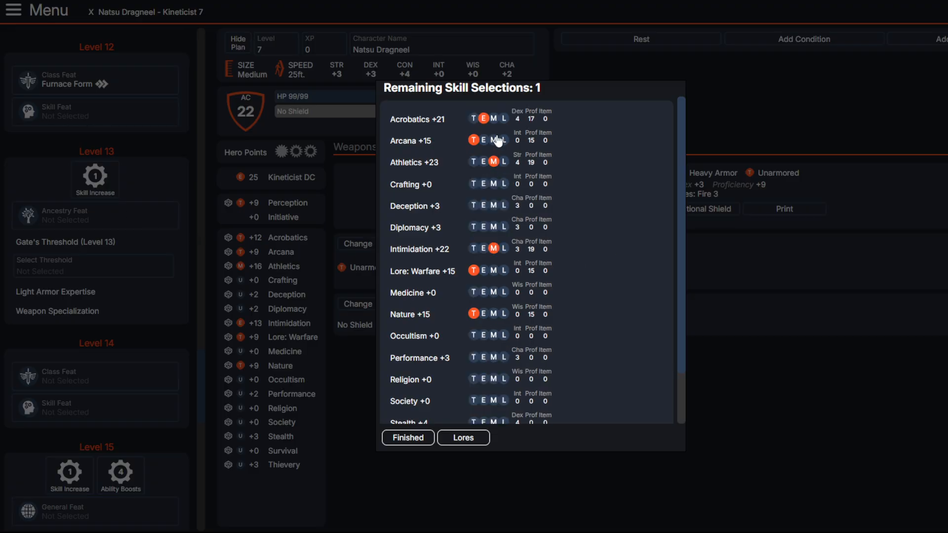
pyautogui.click(493, 118)
pyautogui.click(402, 438)
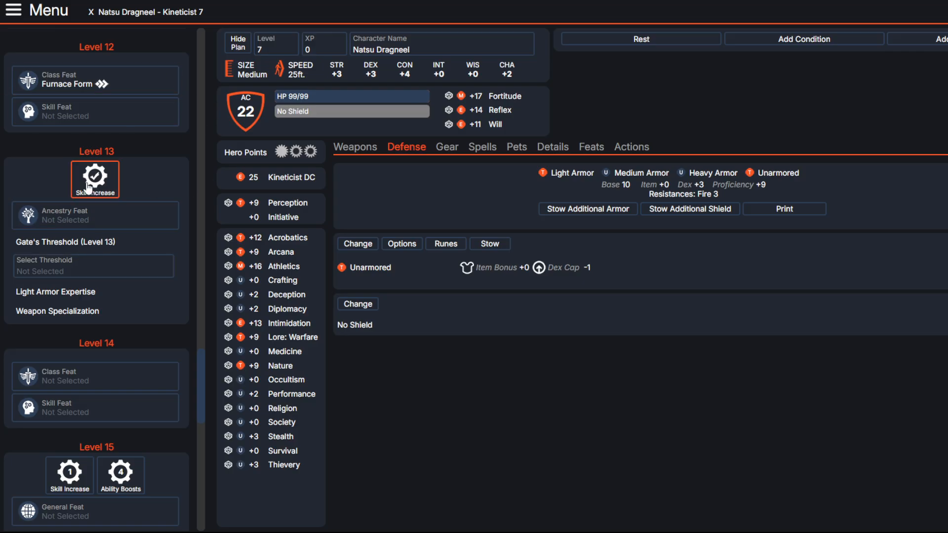
# Step: Read the level 13 ancestry feats Draconic Veil, Bounce Back and Advanced General Training
pyautogui.click(94, 217)
pyautogui.scroll(-4, 268, 243)
pyautogui.scroll(-10, 269, 239)
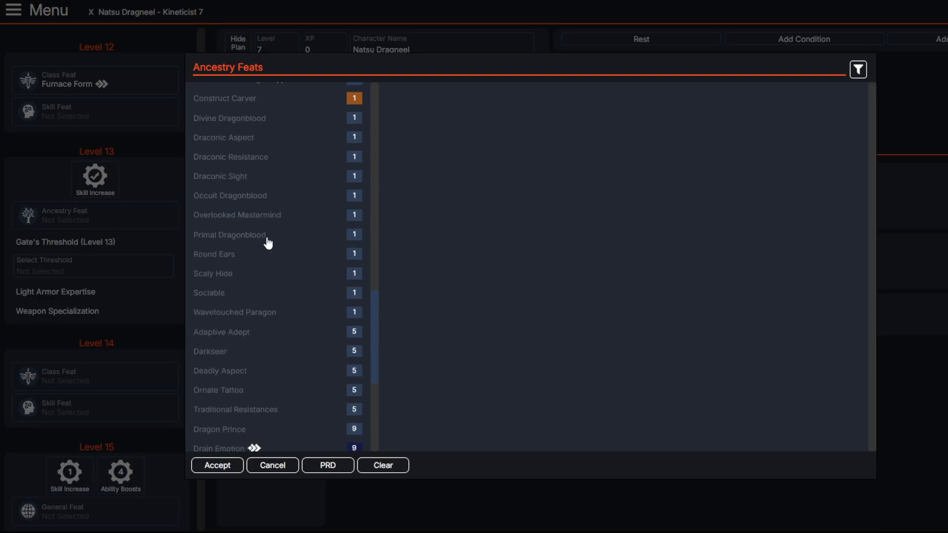
pyautogui.scroll(4, 269, 239)
pyautogui.click(226, 177)
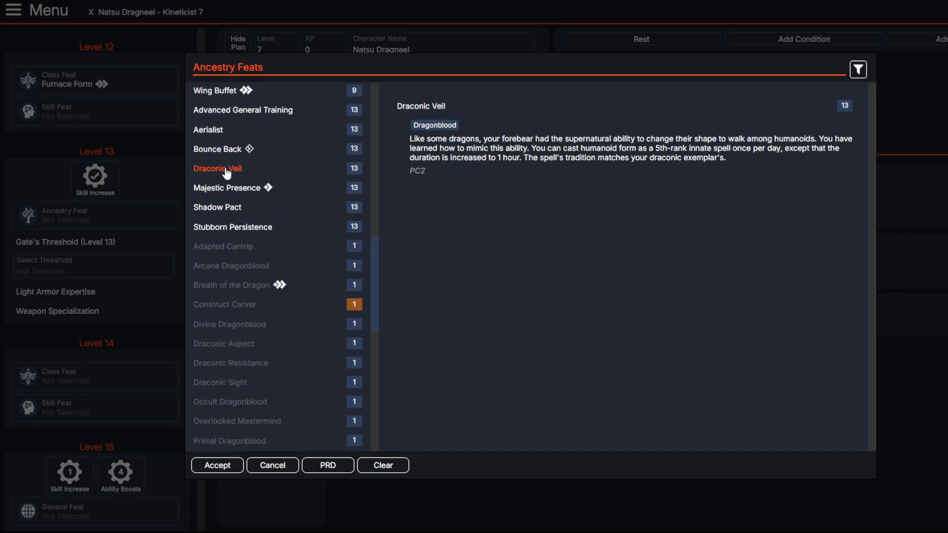
pyautogui.scroll(1, 239, 248)
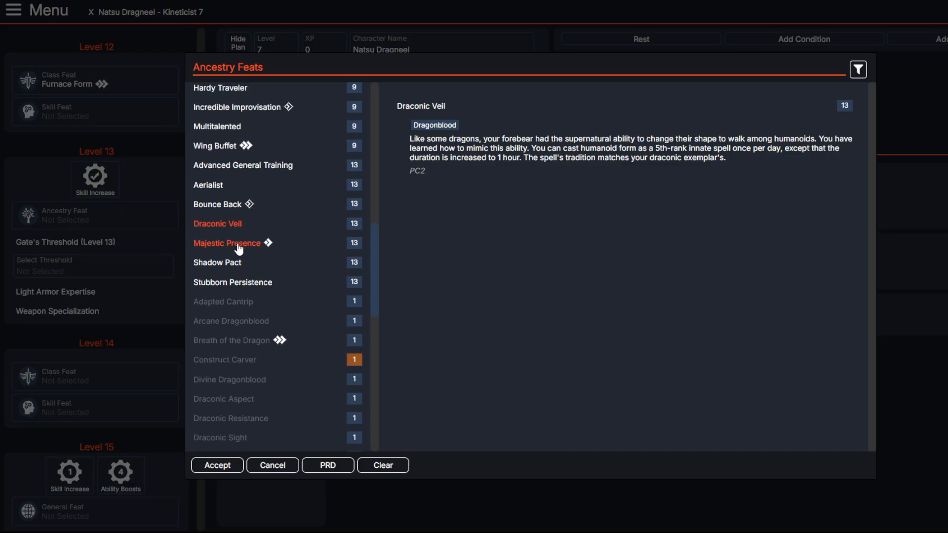
pyautogui.click(228, 212)
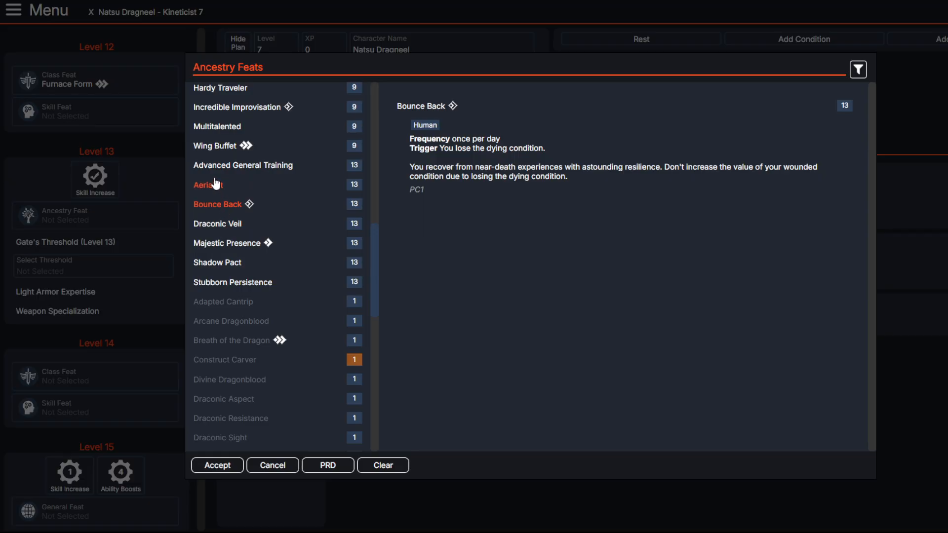
pyautogui.click(239, 165)
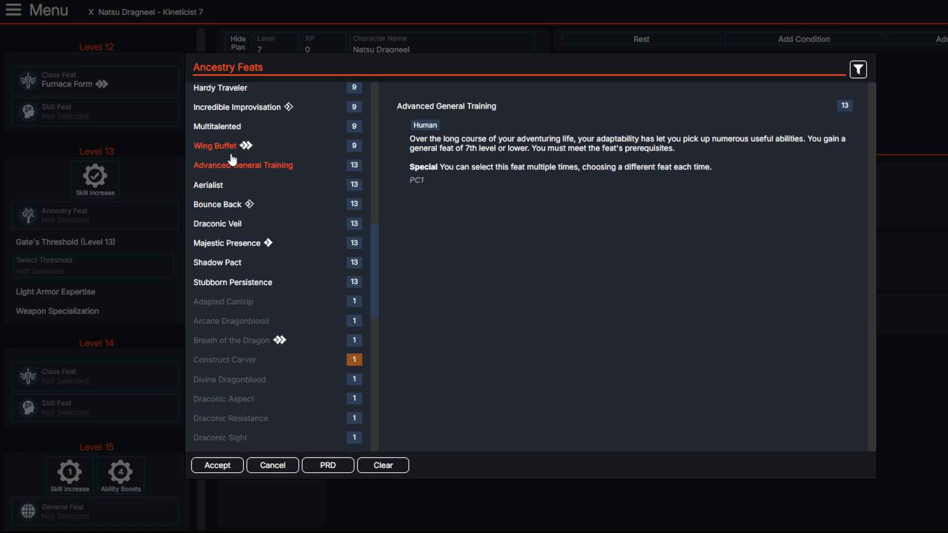
# Step: Compare Shadow Pact and Bounce Back with Stubborn Persistence and choose Stubborn Persistence as the level 13 ancestry feat
pyautogui.click(218, 246)
pyautogui.click(212, 262)
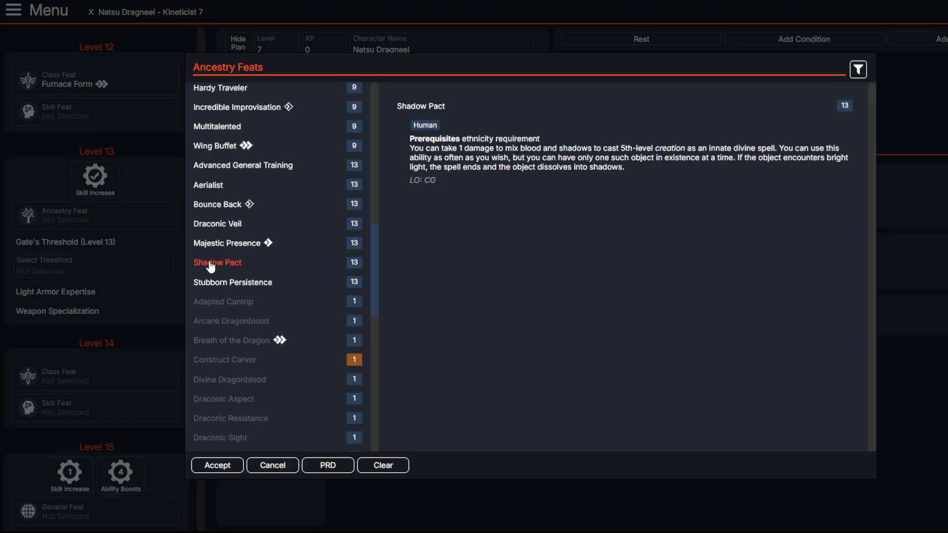
pyautogui.click(213, 285)
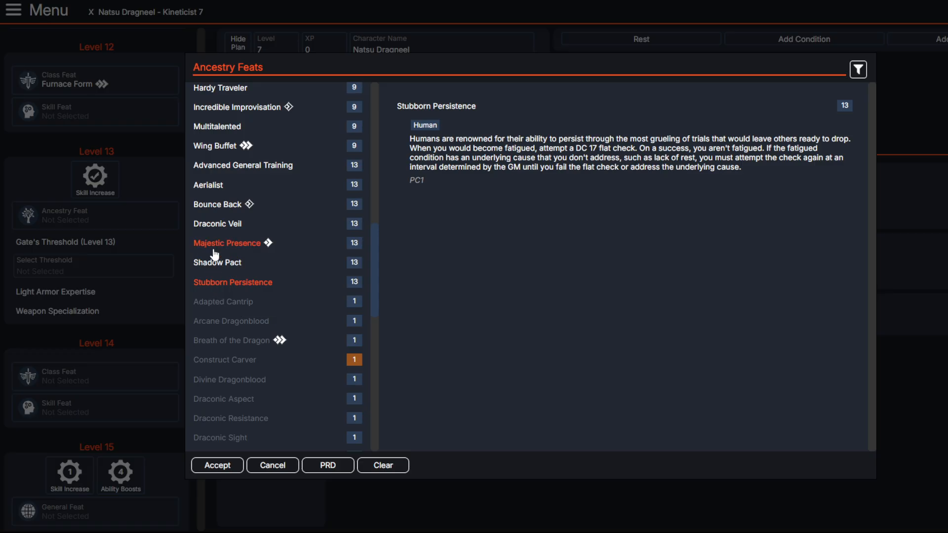
pyautogui.click(222, 208)
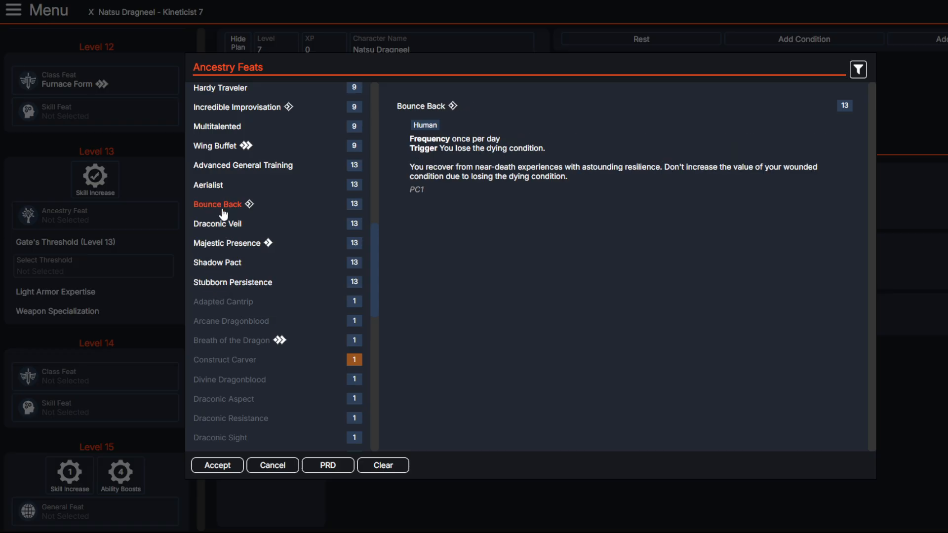
pyautogui.click(222, 282)
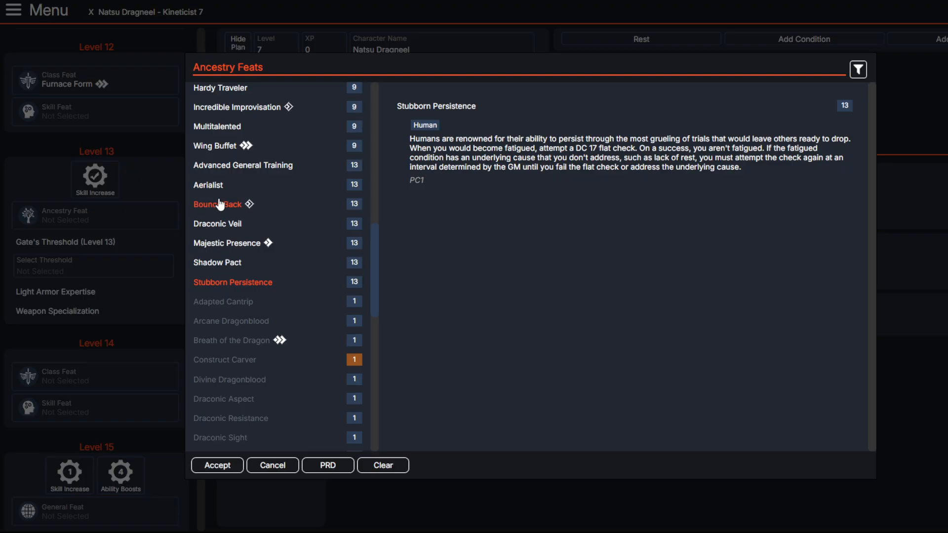
pyautogui.click(208, 465)
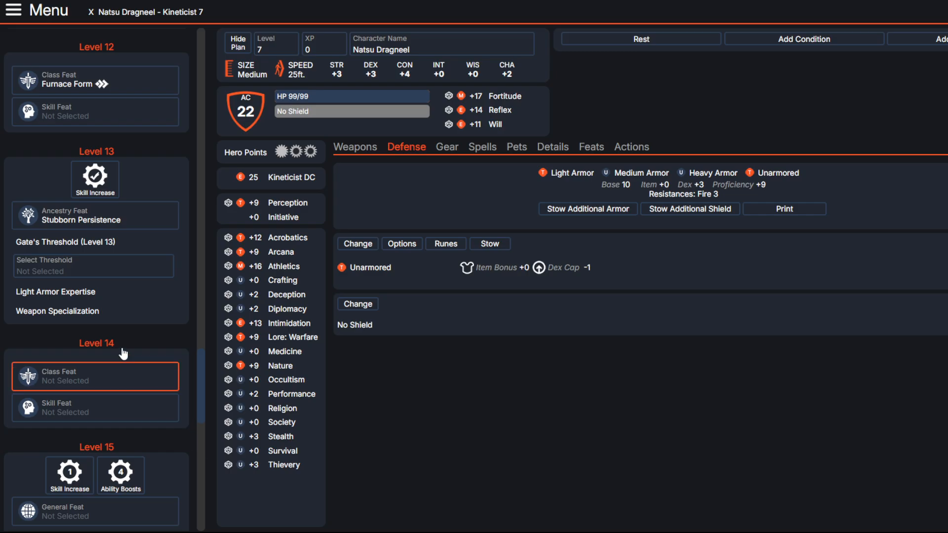
# Step: Set the level 13 gate's threshold to Expand the Portal with Fire Gate Junction: Critical Blast
pyautogui.click(89, 267)
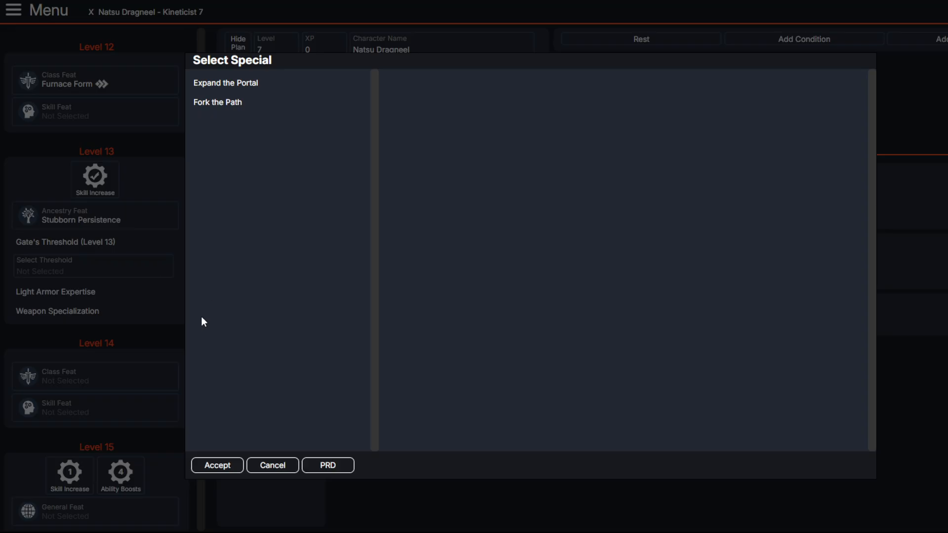
pyautogui.click(212, 83)
pyautogui.click(232, 468)
pyautogui.click(107, 303)
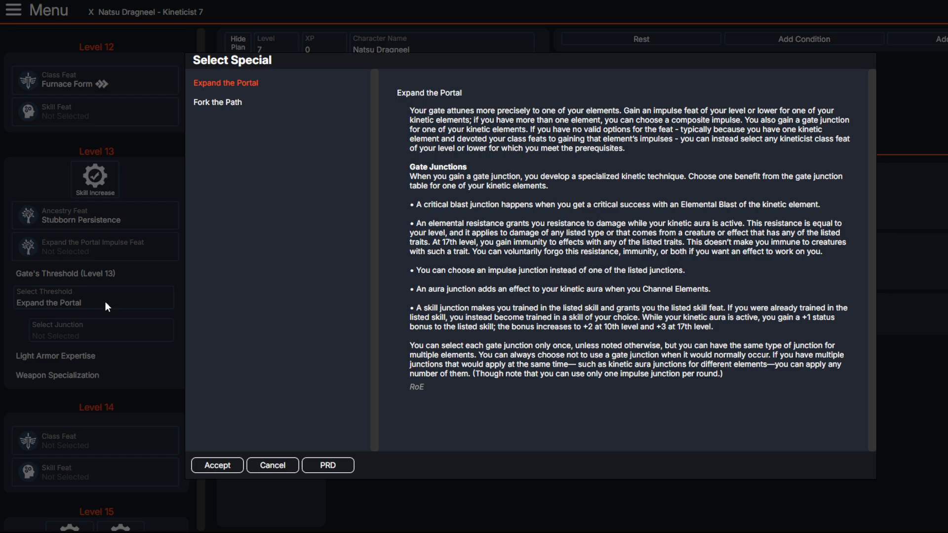
pyautogui.click(105, 302)
pyautogui.click(95, 324)
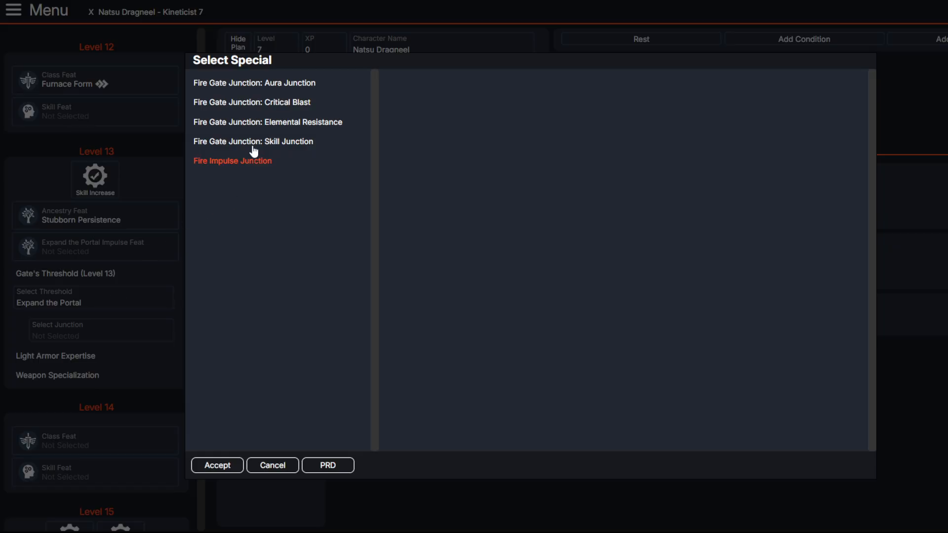
pyautogui.click(284, 103)
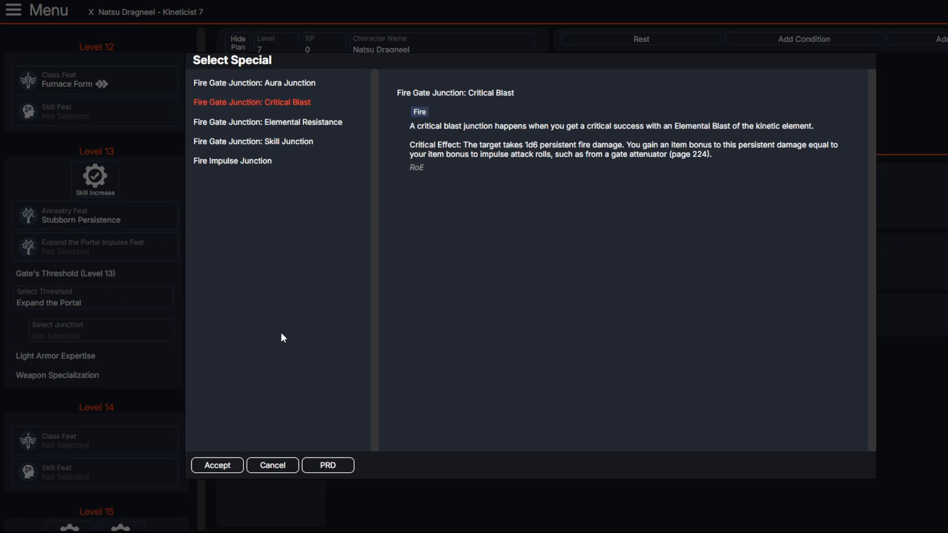
pyautogui.click(216, 464)
# Step: Read the level 14 class feats Walk Through the Conflagration, Nourishing Gate and Rapid Reattunement
pyautogui.scroll(-2, 101, 419)
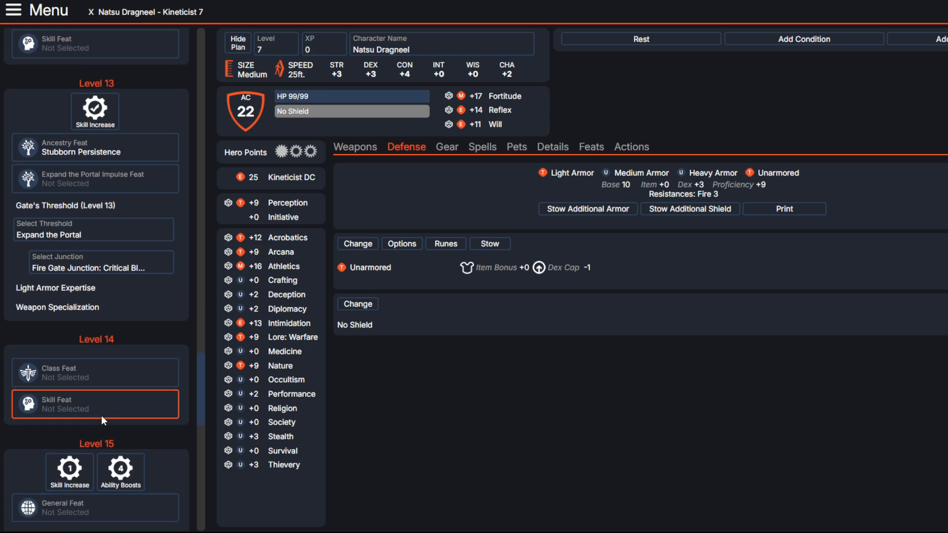
pyautogui.scroll(-1, 102, 415)
pyautogui.click(96, 328)
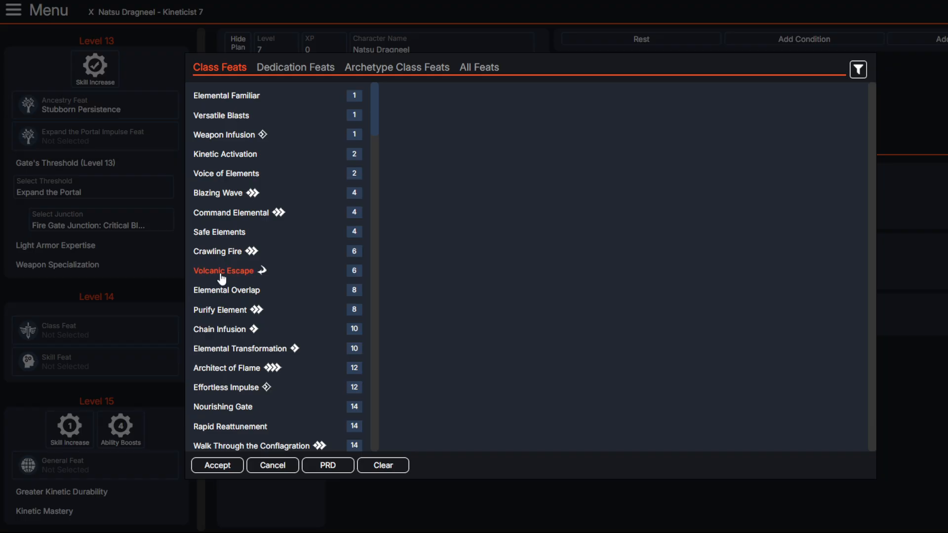
pyautogui.scroll(-3, 232, 266)
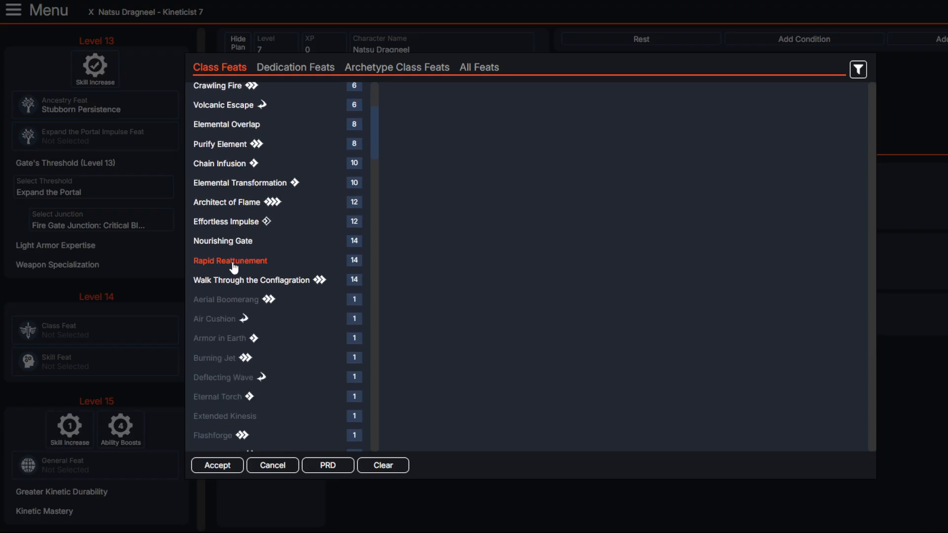
pyautogui.click(229, 285)
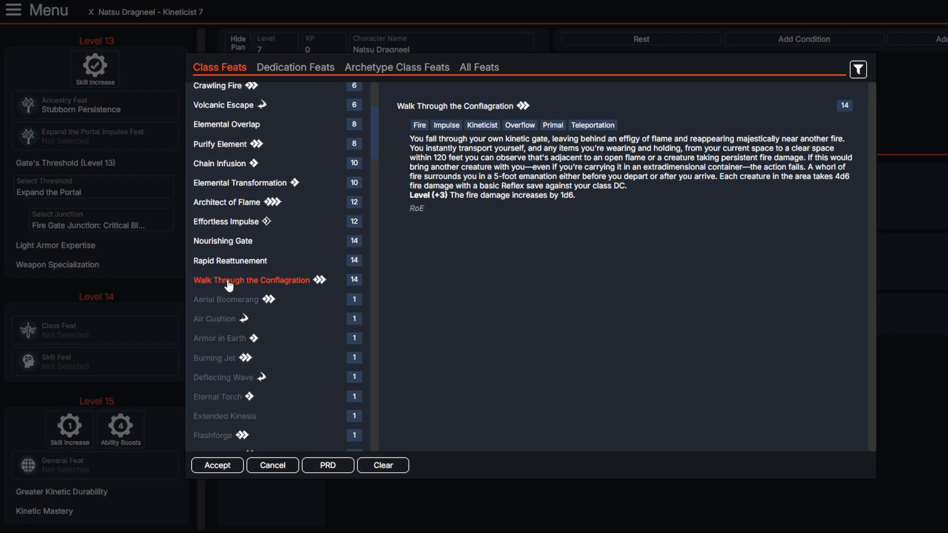
pyautogui.click(222, 246)
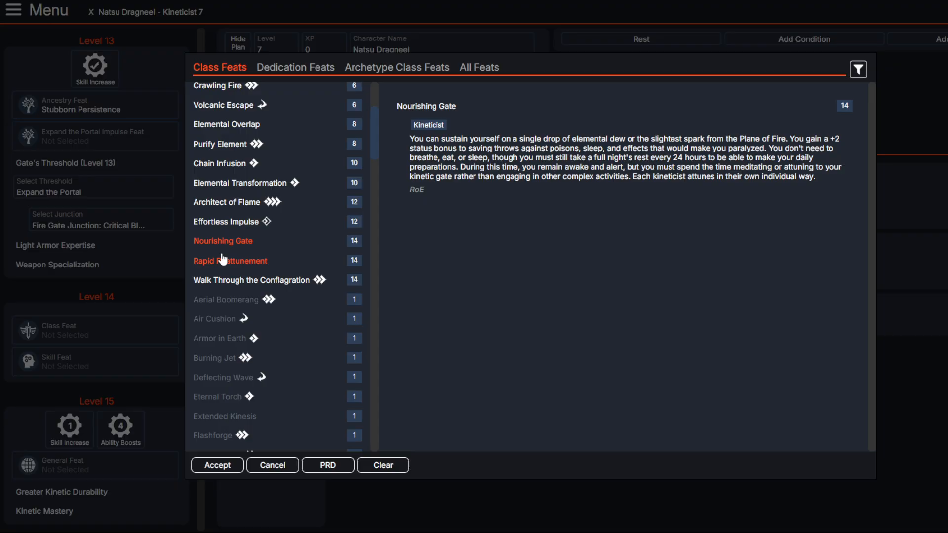
pyautogui.click(223, 260)
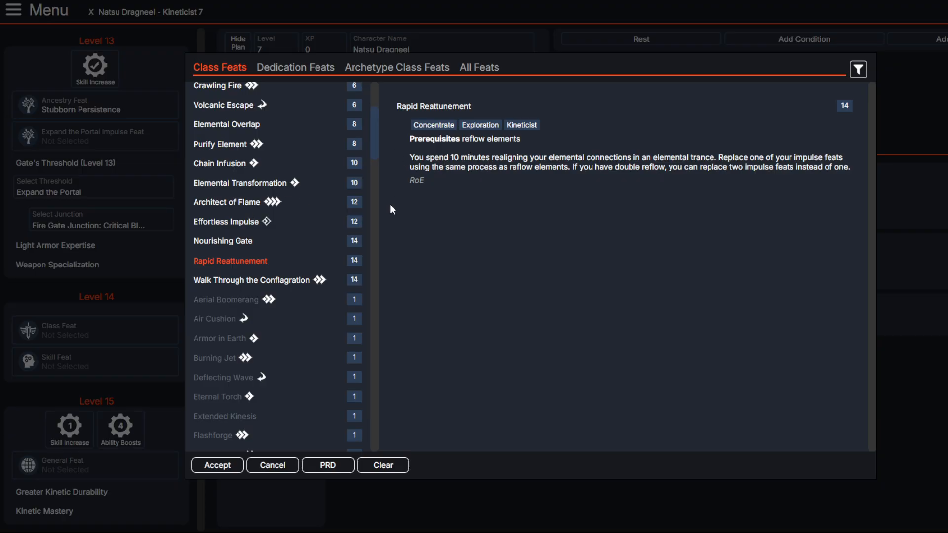
pyautogui.click(276, 281)
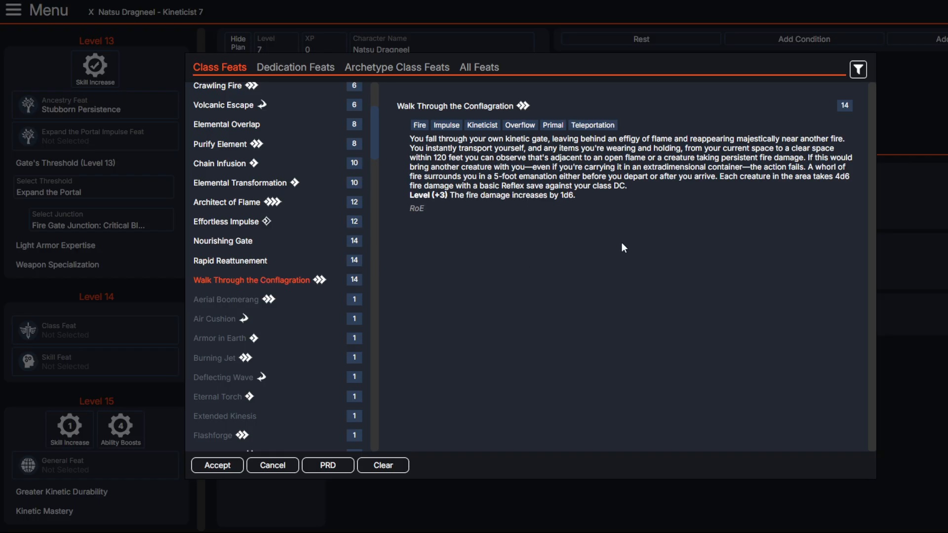
# Step: Choose Effortless Impulse as the level 14 class feat
pyautogui.click(231, 202)
pyautogui.click(222, 222)
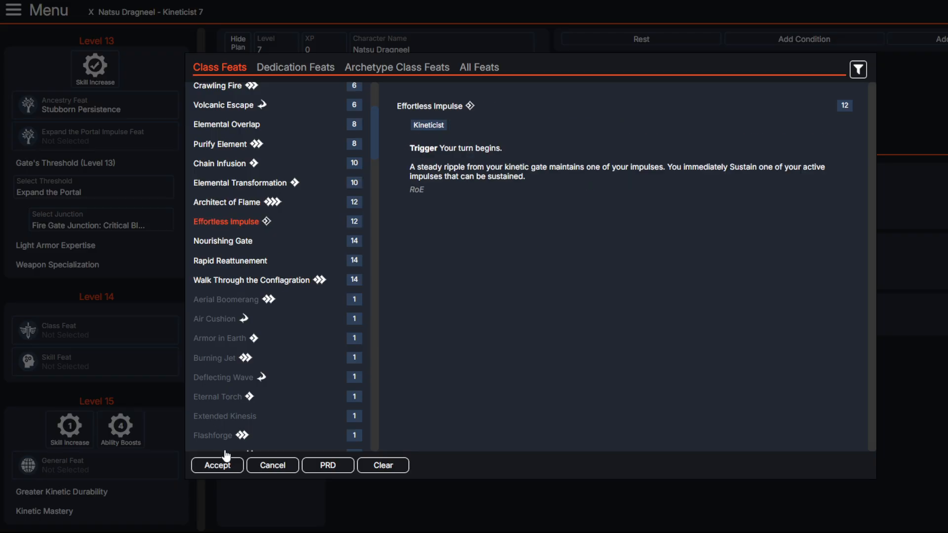
pyautogui.click(217, 466)
# Step: Choose Architect of Flame as the level 13 Expand the Portal impulse feat
pyautogui.scroll(2, 140, 356)
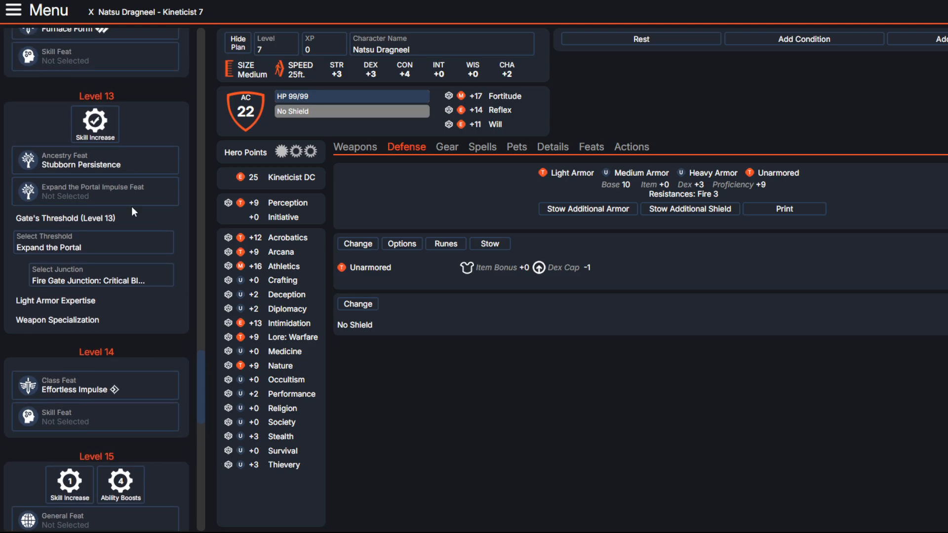
pyautogui.scroll(-2, 121, 144)
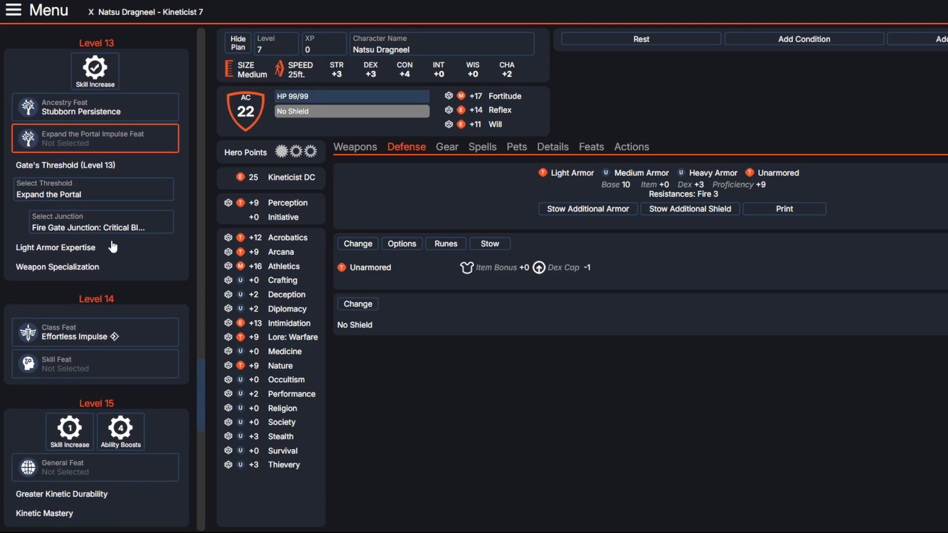
pyautogui.click(125, 145)
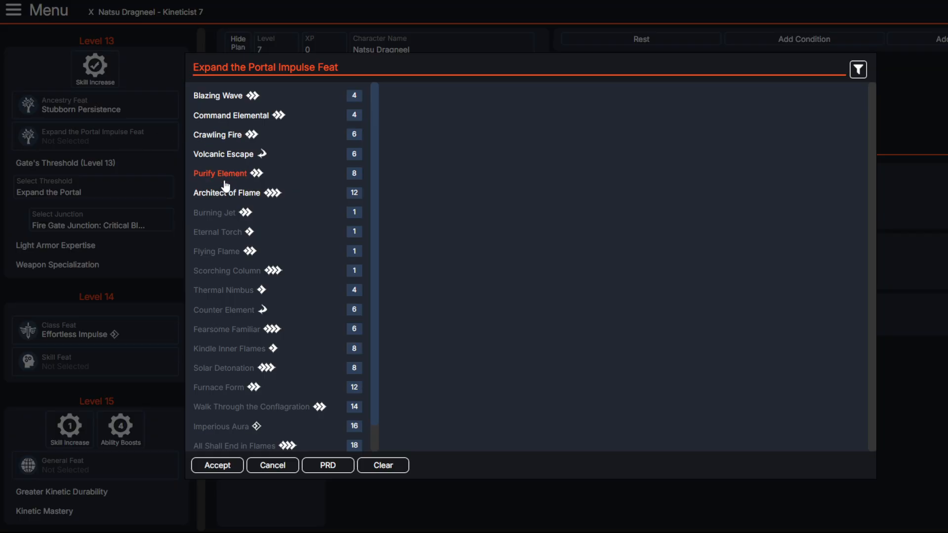
pyautogui.click(232, 195)
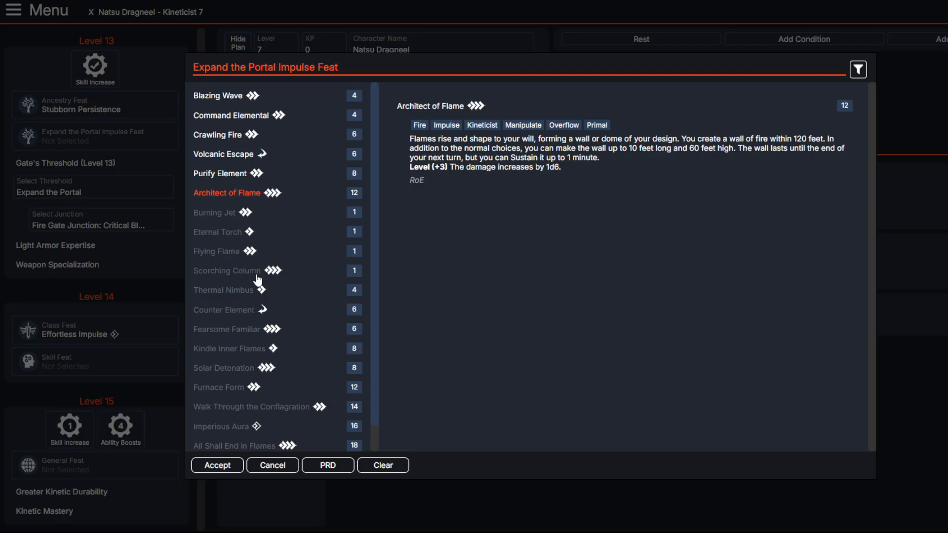
pyautogui.click(222, 465)
# Step: Choose Diehard as the level 15 general feat
pyautogui.scroll(-5, 131, 349)
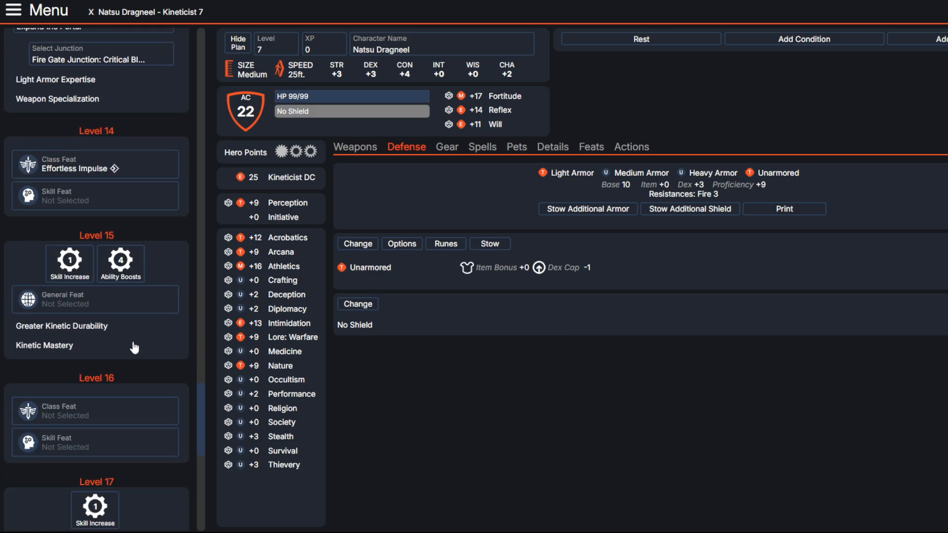
pyautogui.click(99, 189)
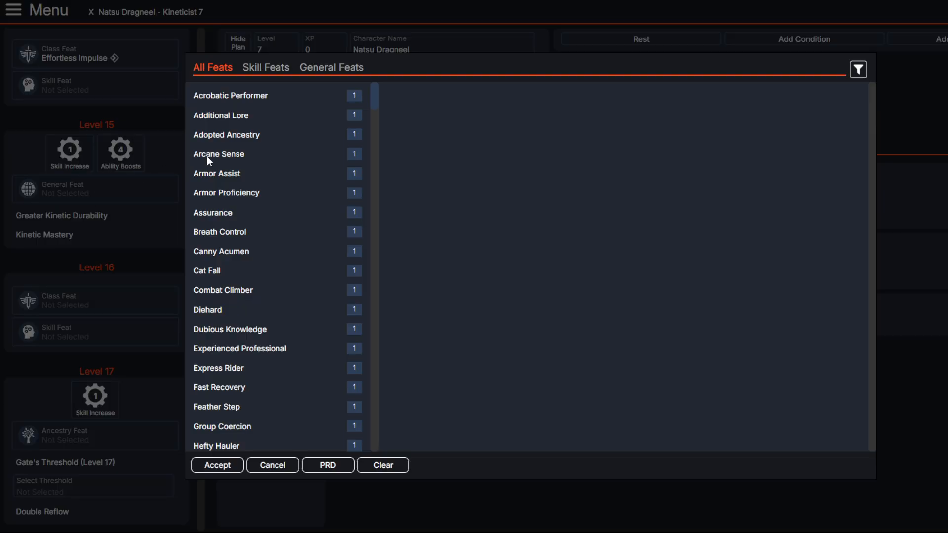
pyautogui.click(311, 67)
pyautogui.scroll(-1, 252, 228)
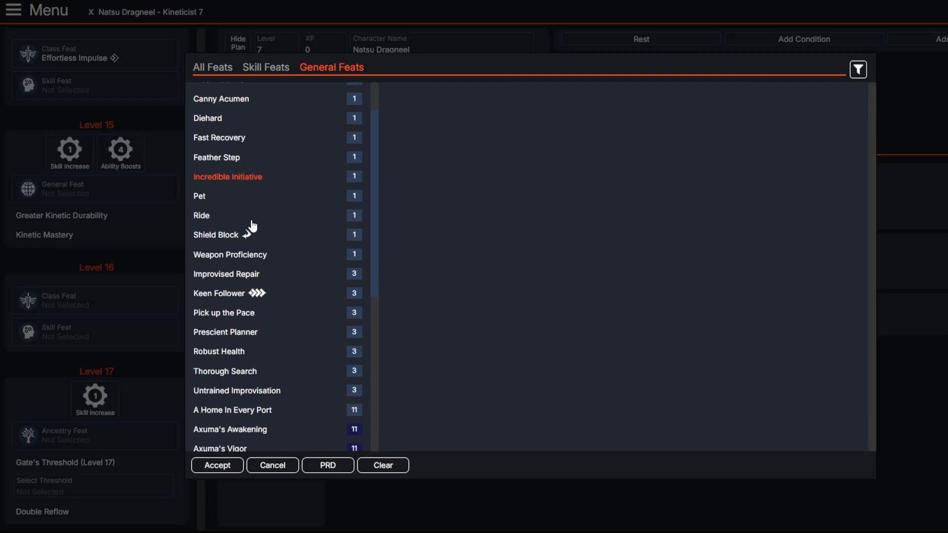
pyautogui.scroll(1, 217, 149)
pyautogui.click(208, 173)
pyautogui.click(218, 465)
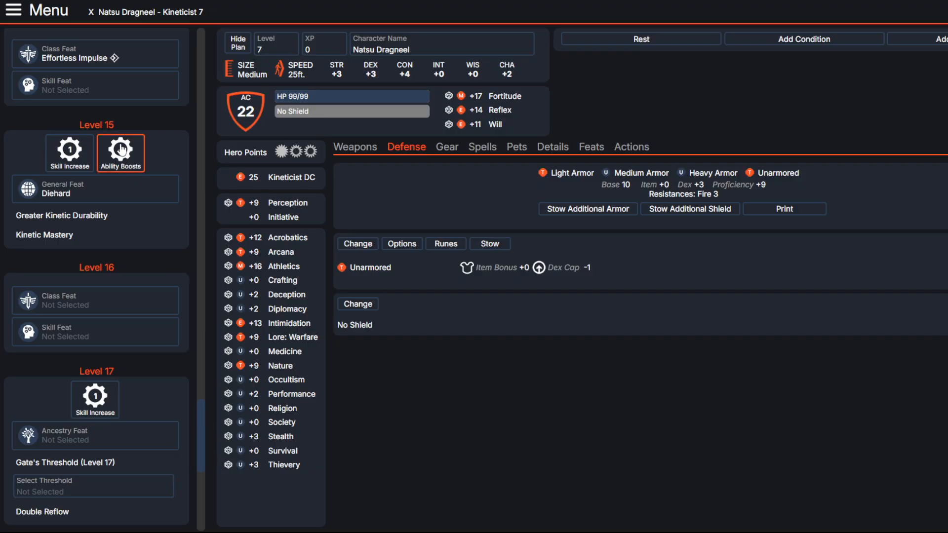
# Step: Assign the level 15 ability boosts to Strength, Dexterity, Constitution and Charisma
pyautogui.click(405, 258)
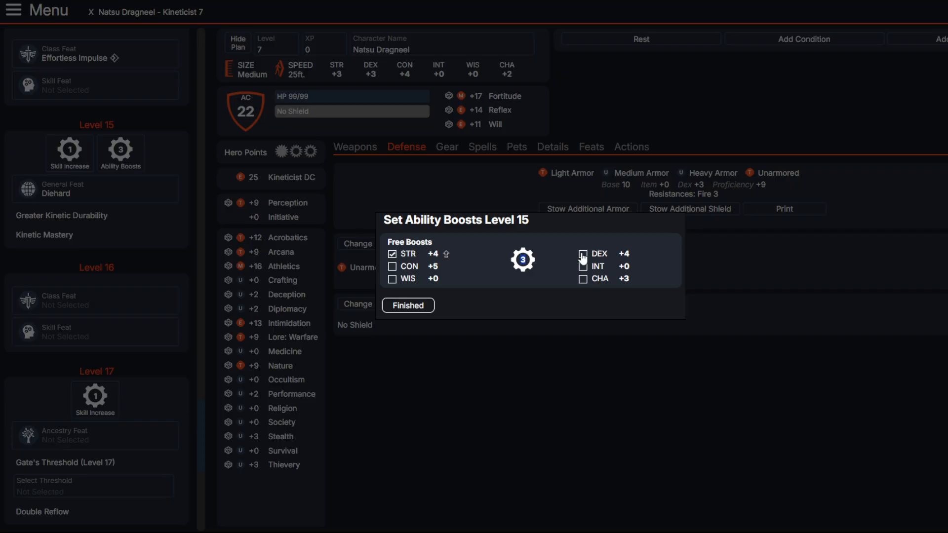
pyautogui.click(582, 254)
pyautogui.click(392, 267)
pyautogui.click(583, 279)
pyautogui.click(402, 305)
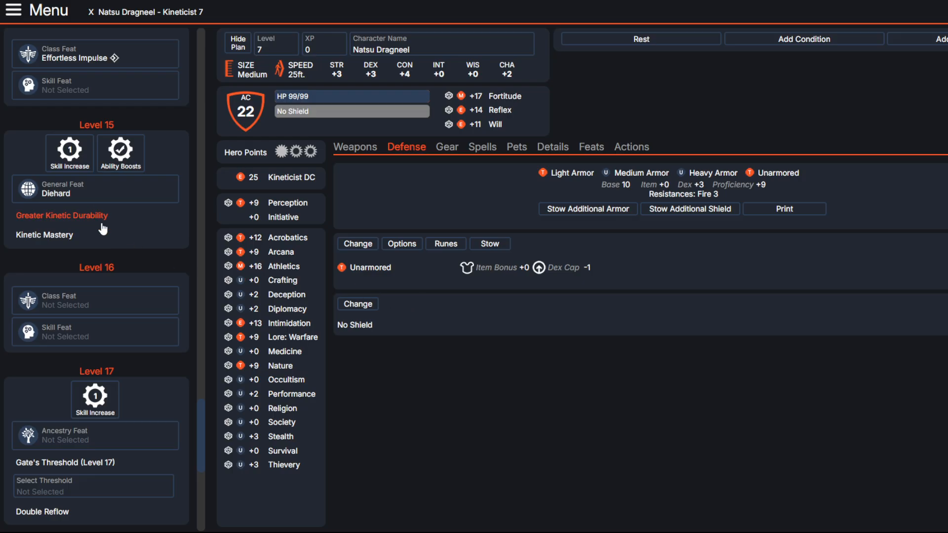
# Step: Assign the level 20 ability boosts to Strength, Constitution, Dexterity and Wisdom
pyautogui.scroll(-8, 106, 233)
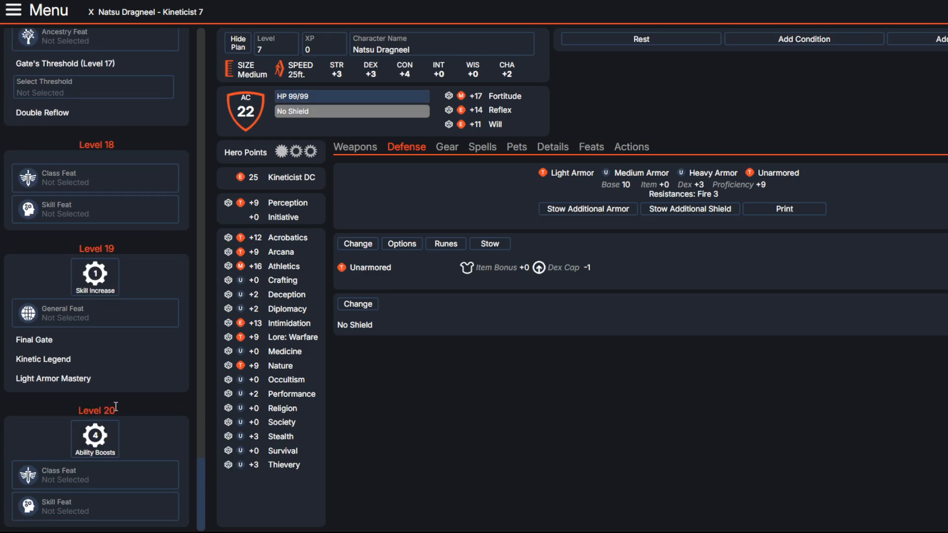
pyautogui.click(97, 435)
pyautogui.click(392, 254)
pyautogui.click(392, 266)
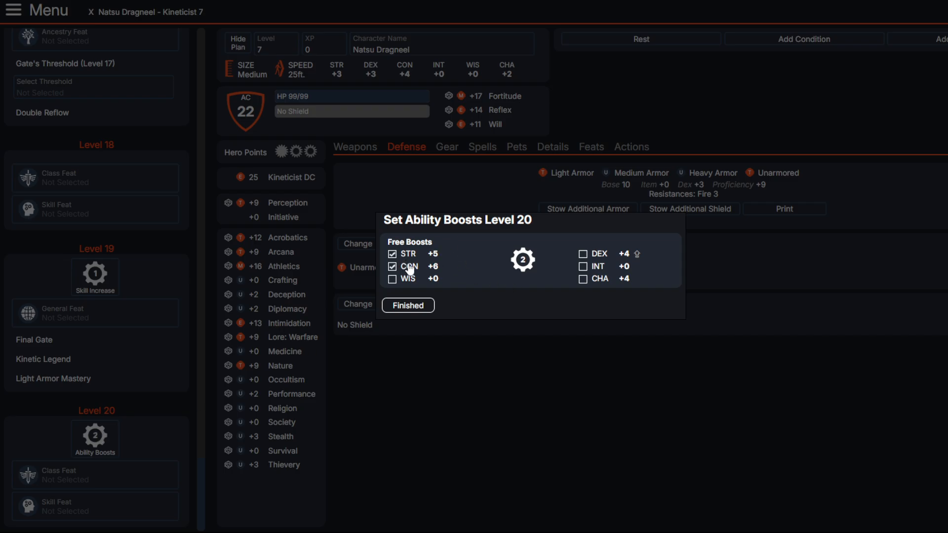
pyautogui.click(583, 254)
pyautogui.click(405, 280)
pyautogui.click(409, 305)
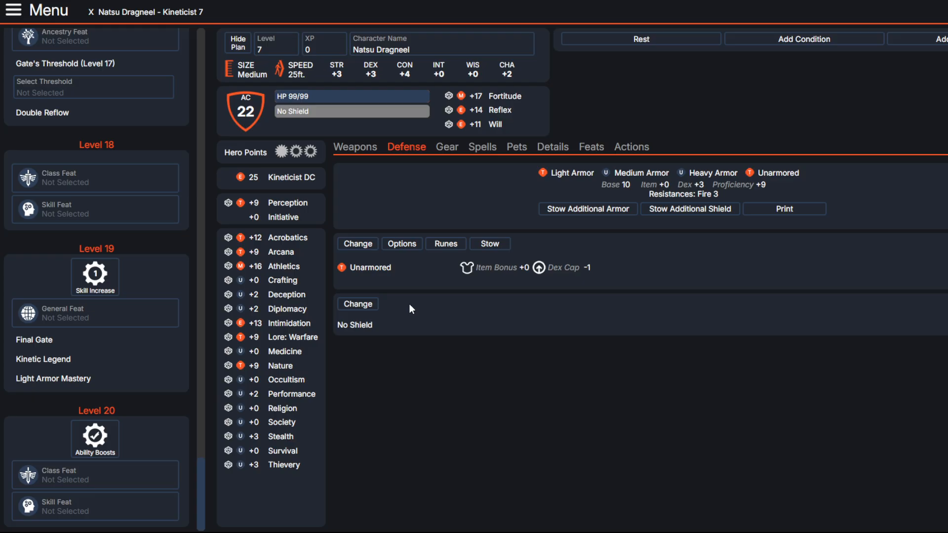
# Step: Choose Imperious Aura as the level 16 class feat
pyautogui.scroll(3, 102, 284)
pyautogui.scroll(6, 102, 284)
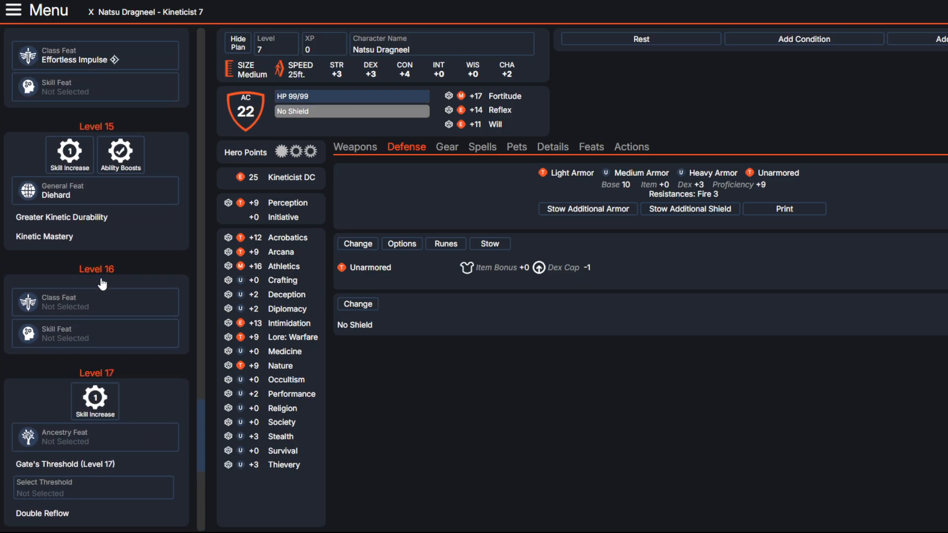
pyautogui.scroll(-5, 102, 283)
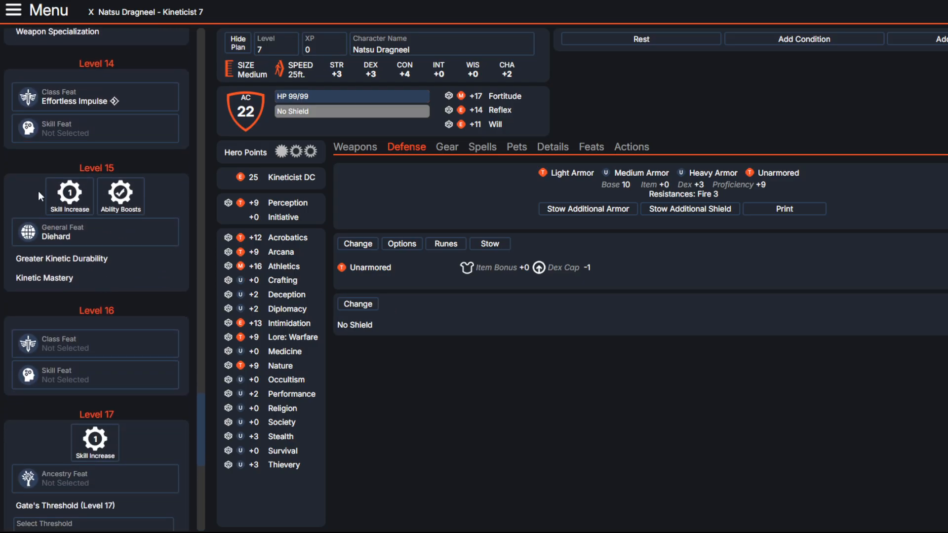
pyautogui.click(79, 235)
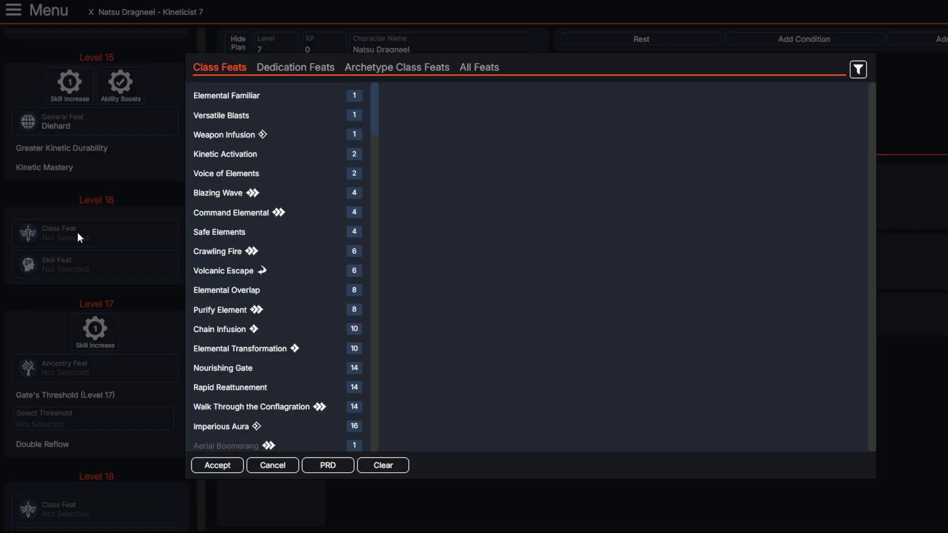
pyautogui.scroll(-3, 217, 250)
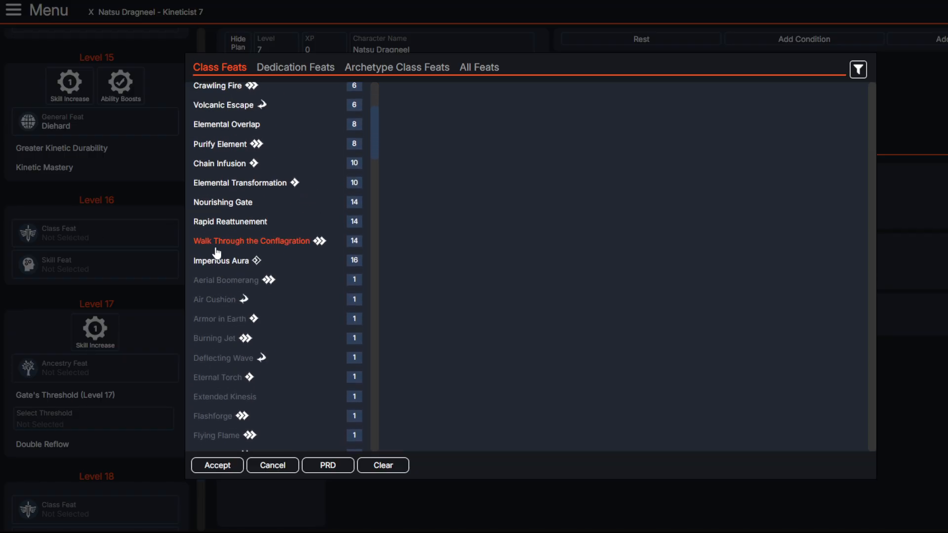
pyautogui.click(216, 262)
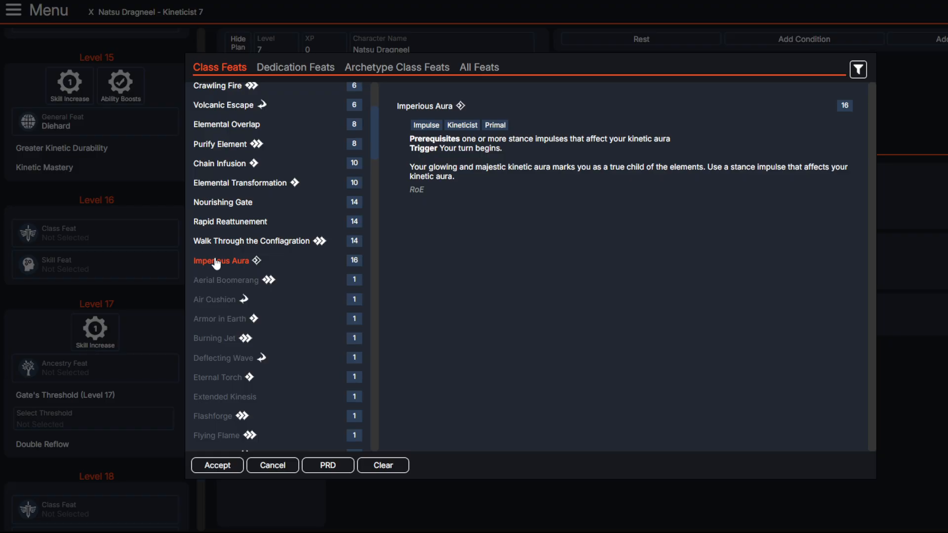
pyautogui.click(222, 464)
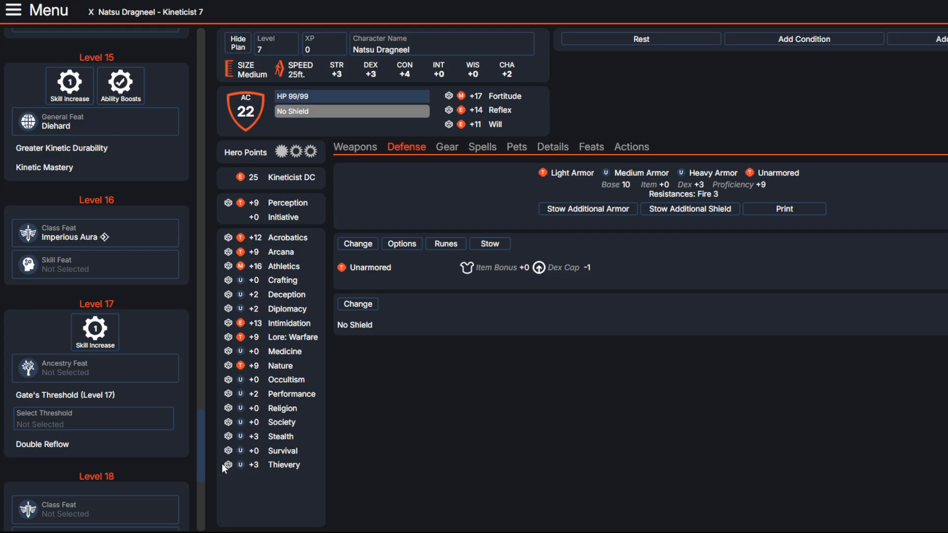
# Step: Set the level 17 Gate's Threshold to Expand the Portal with Fire Gate Junction: Skill Junction
pyautogui.scroll(-3, 99, 297)
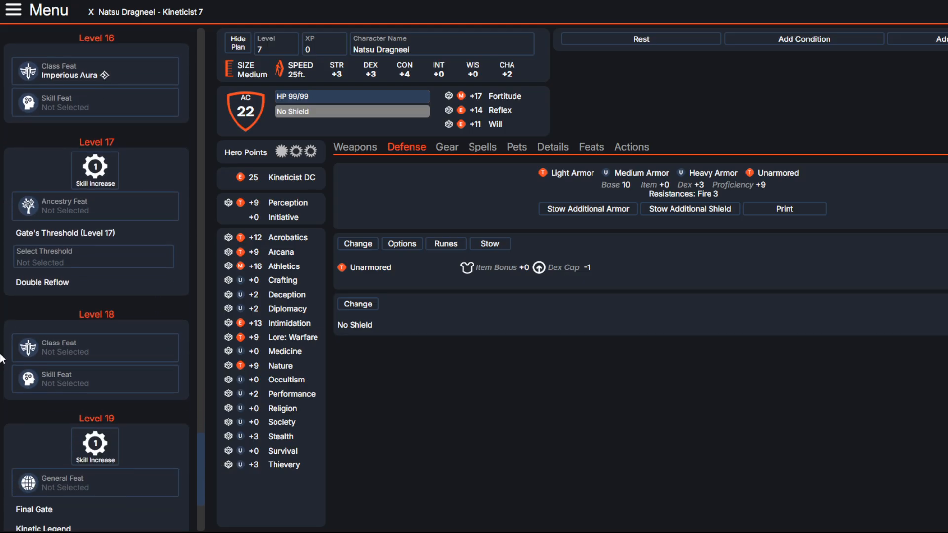
pyautogui.click(106, 243)
pyautogui.click(243, 84)
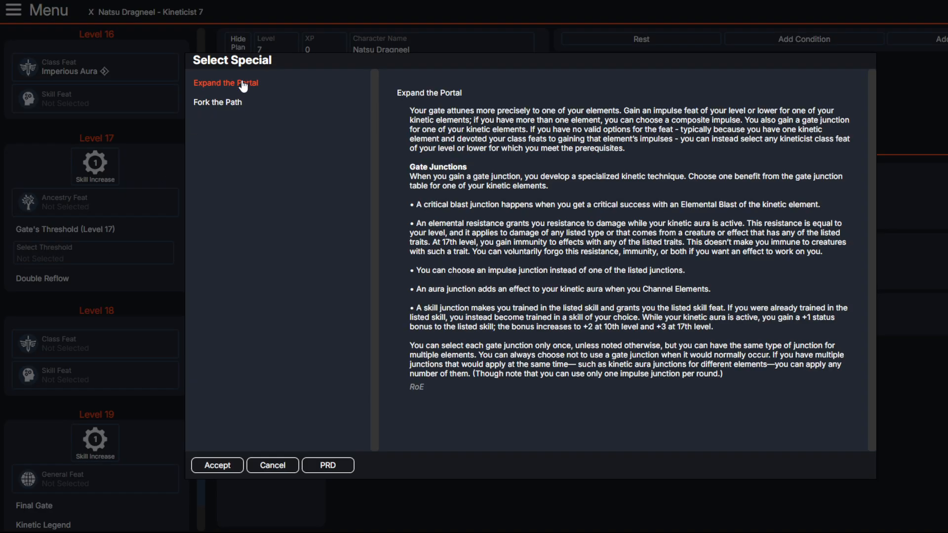
pyautogui.click(213, 466)
pyautogui.click(87, 321)
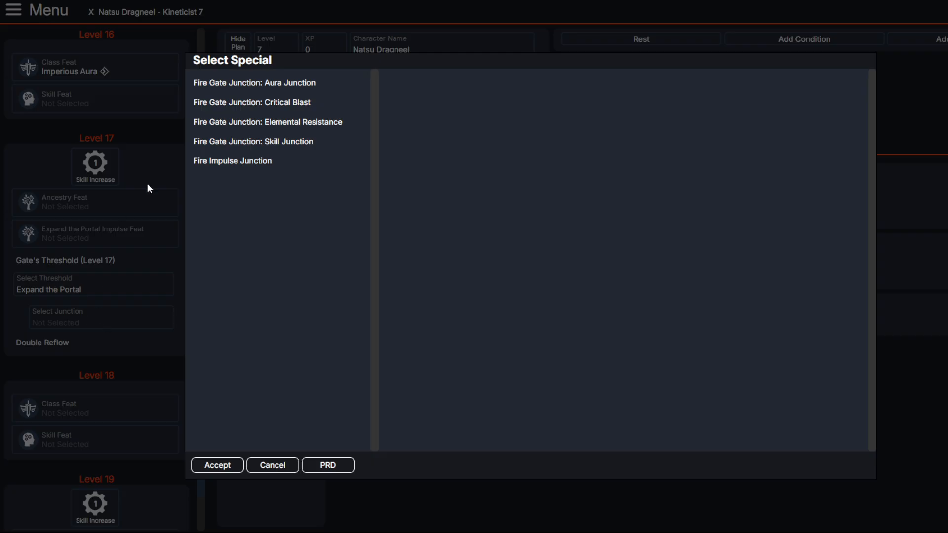
pyautogui.click(274, 141)
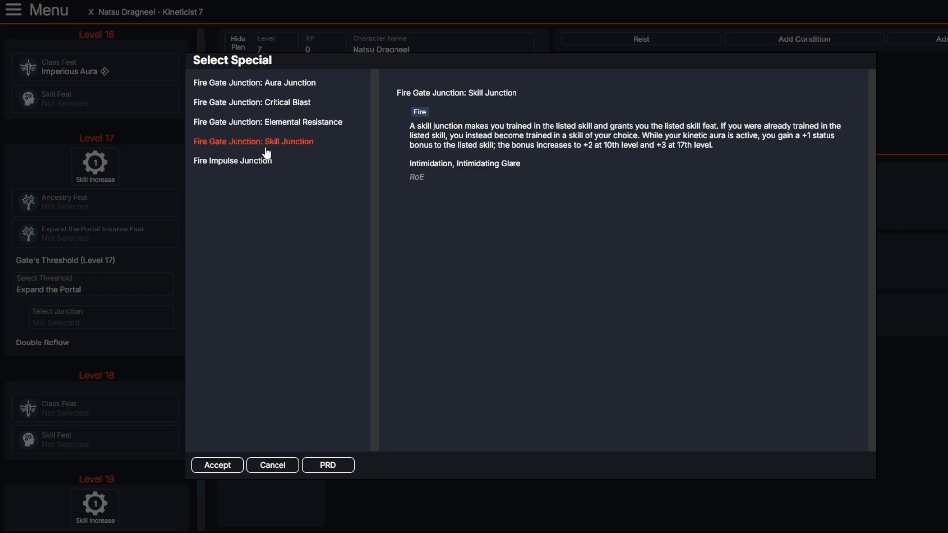
pyautogui.click(207, 464)
# Step: Use the level 17 skill training to become trained in Deception
pyautogui.click(129, 170)
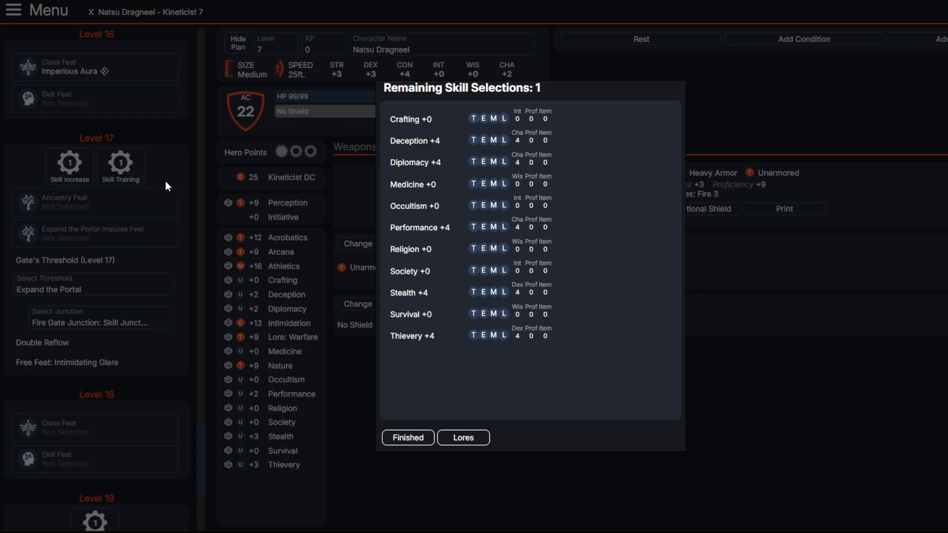
pyautogui.click(473, 140)
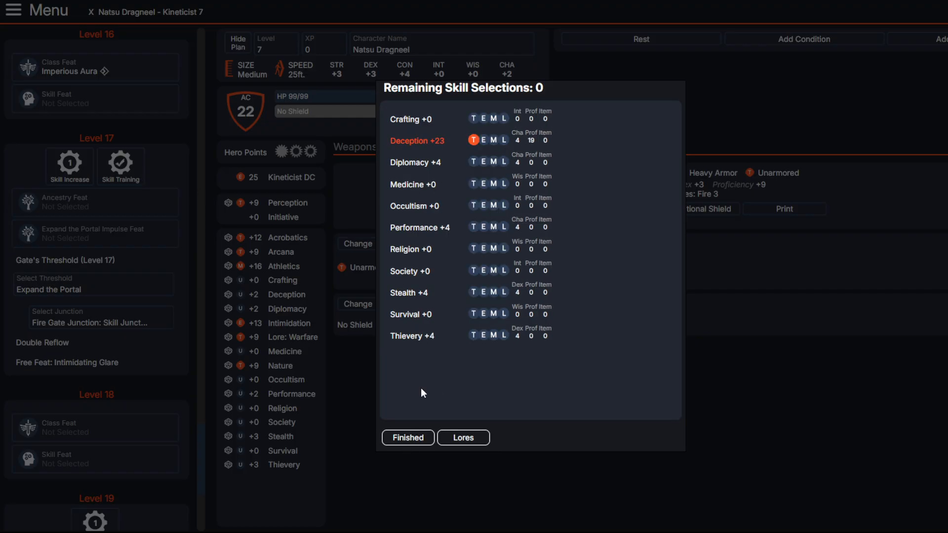
pyautogui.click(404, 437)
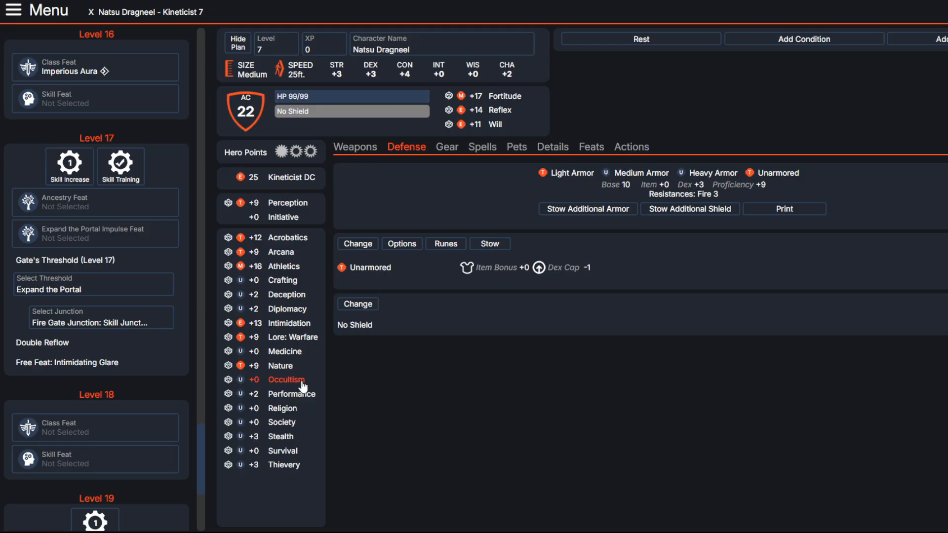
# Step: Use the level 17 skill increase to raise Acrobatics to legendary
pyautogui.click(109, 180)
pyautogui.click(504, 118)
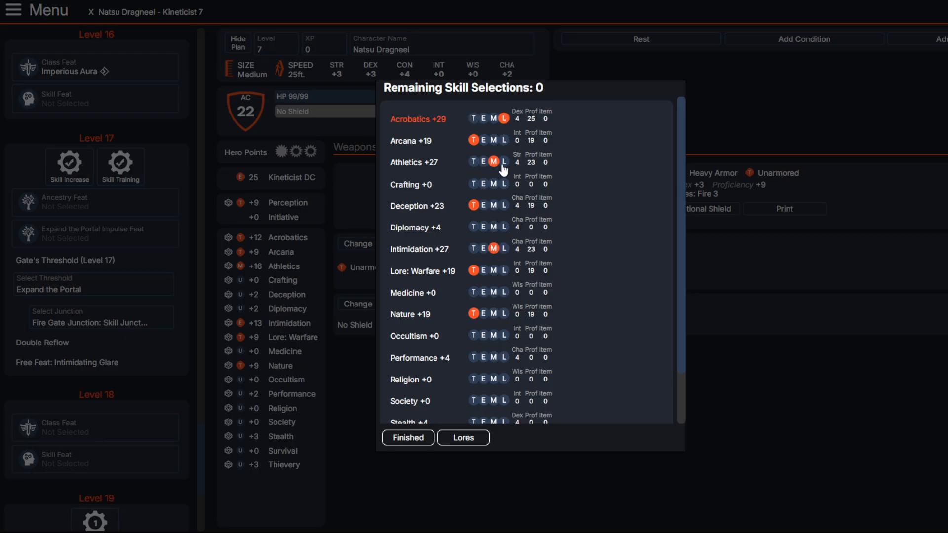
pyautogui.click(404, 437)
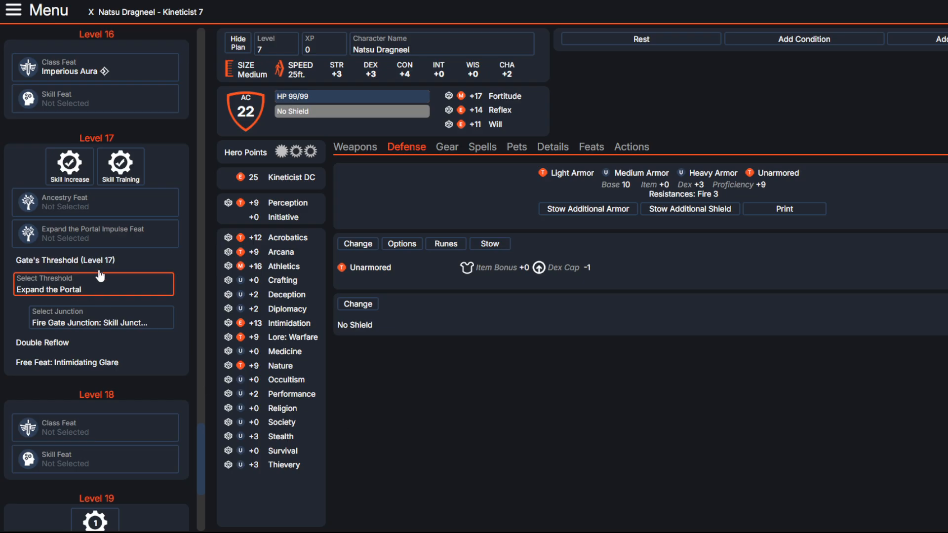
# Step: Choose Walk Through the Conflagration as the level 17 Expand the Portal impulse feat
pyautogui.click(110, 232)
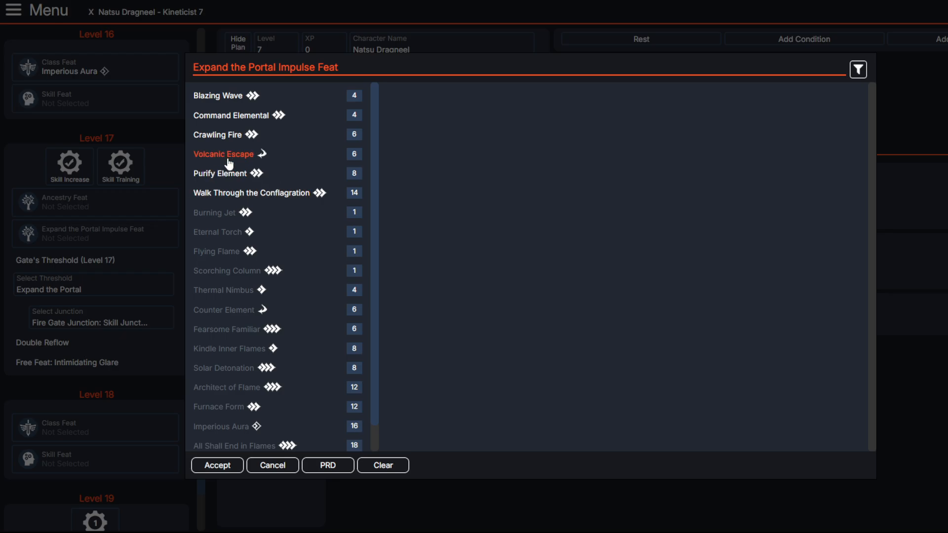
pyautogui.click(227, 198)
pyautogui.click(217, 465)
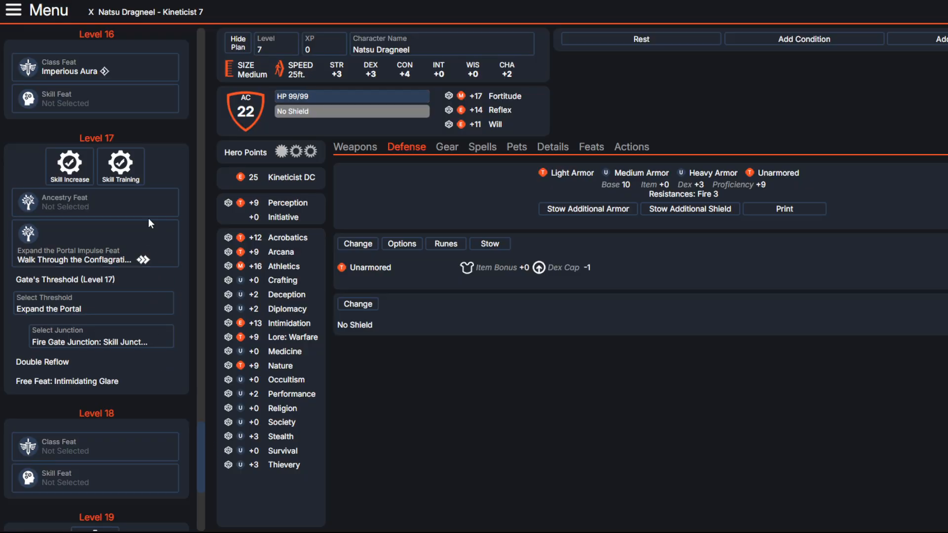
# Step: Choose Lingering Breath as the level 17 ancestry feat
pyautogui.click(136, 203)
pyautogui.scroll(-12, 267, 163)
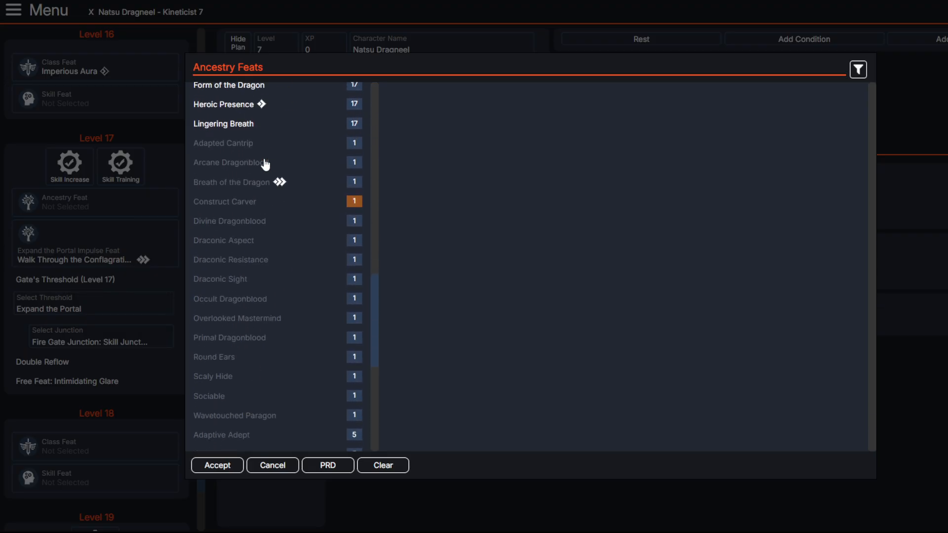
pyautogui.scroll(3, 265, 164)
pyautogui.click(226, 269)
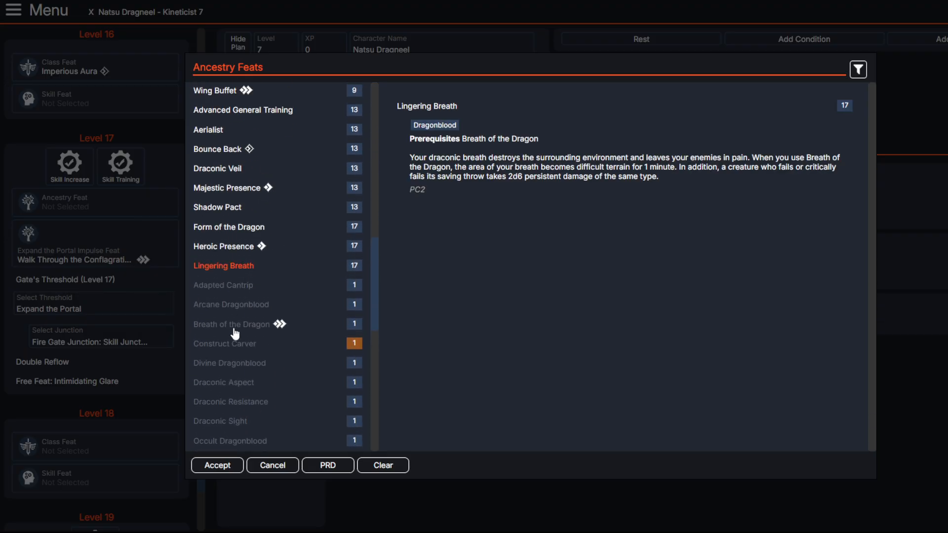
pyautogui.click(214, 466)
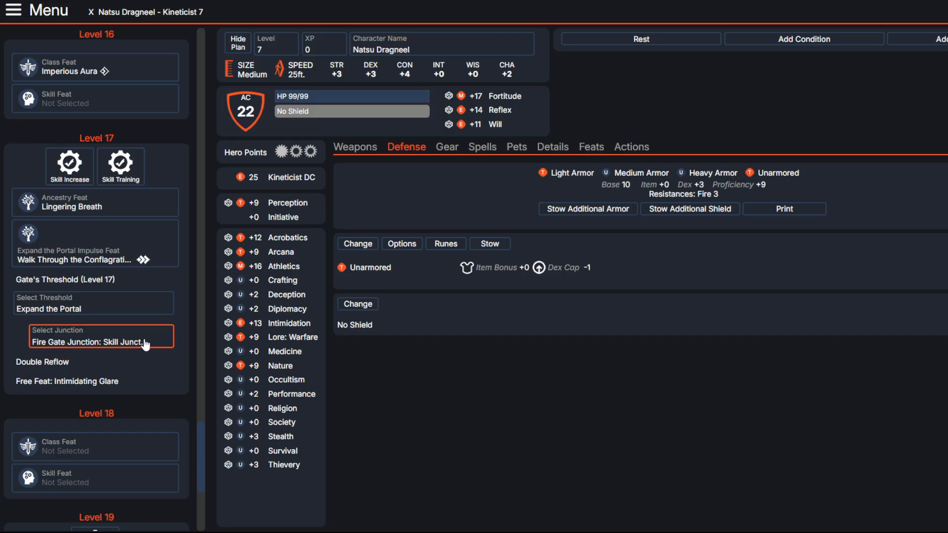
# Step: Compare the descriptions of All Shall End in Flames, Ignite the Sun and Rapid Reattunement for the level 18 class feat
pyautogui.scroll(-3, 148, 345)
pyautogui.scroll(-1, 147, 340)
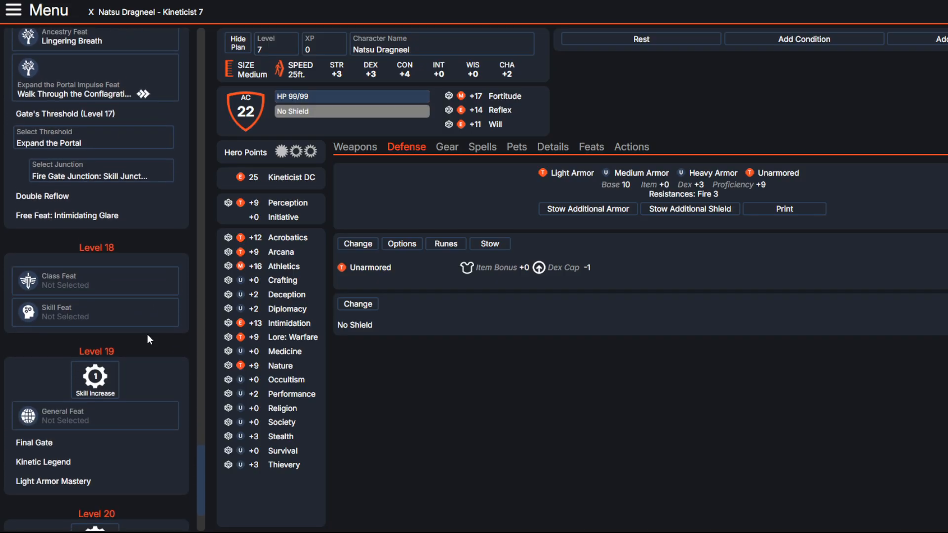
pyautogui.click(131, 285)
pyautogui.scroll(-3, 288, 324)
pyautogui.scroll(5, 289, 324)
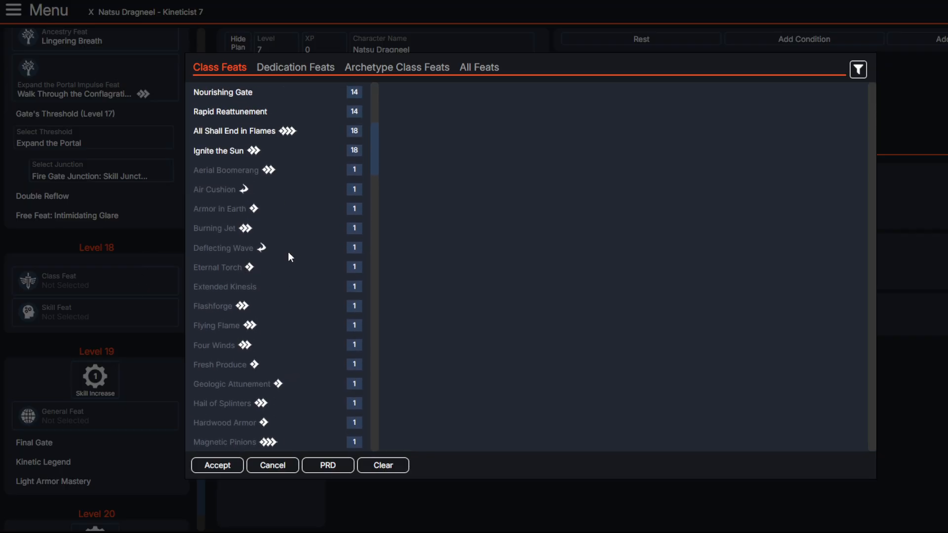
pyautogui.click(226, 242)
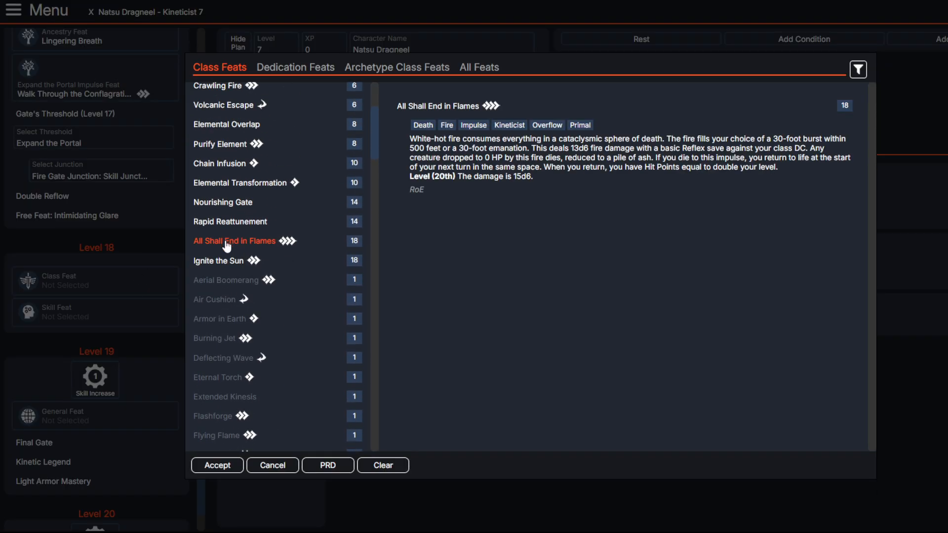
pyautogui.click(226, 261)
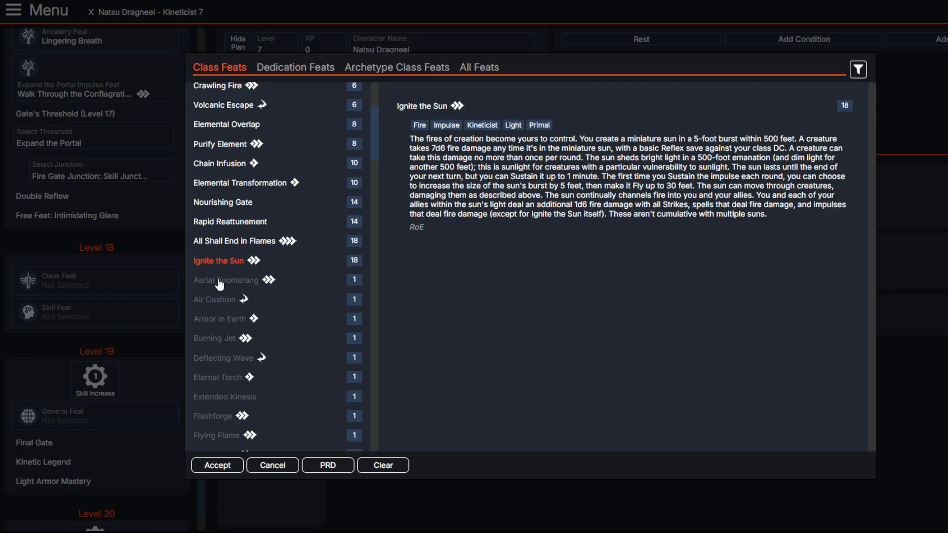
pyautogui.click(221, 246)
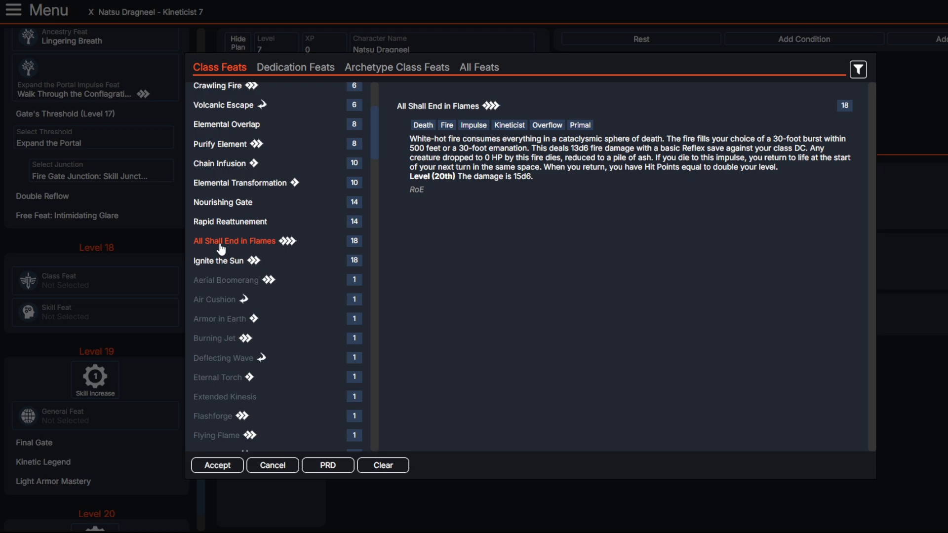
pyautogui.click(220, 223)
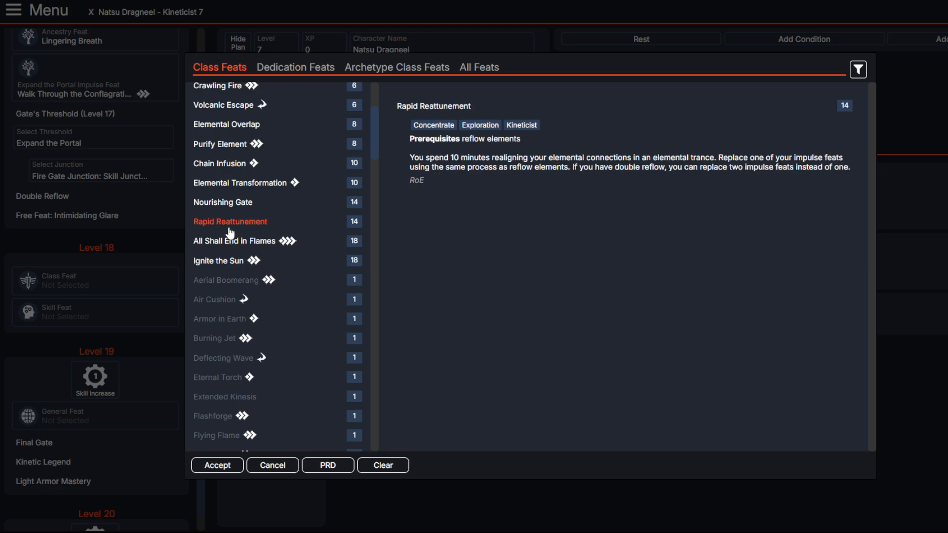
# Step: Read through All Shall End in Flames and choose it as the level 18 class feat
pyautogui.click(233, 241)
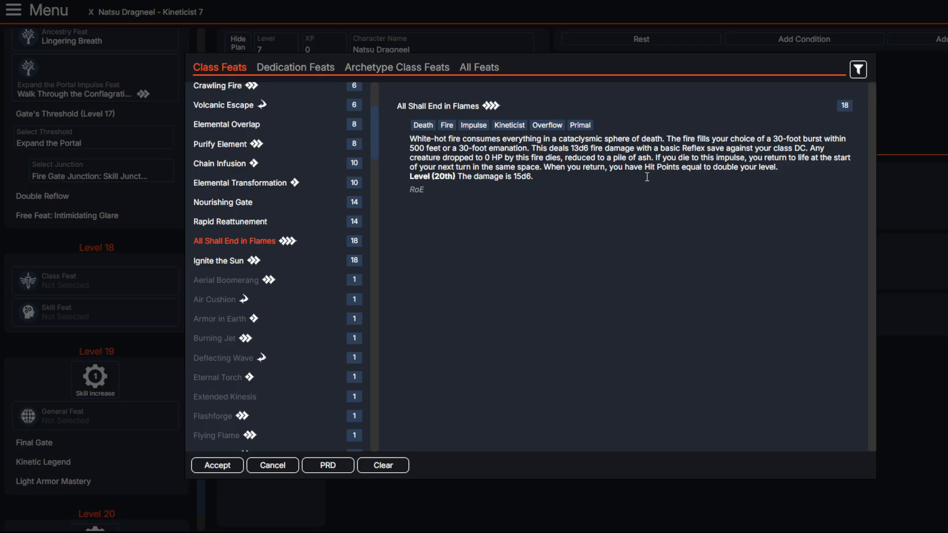
pyautogui.moveTo(759, 150); pyautogui.dragTo(798, 168)
pyautogui.click(797, 169)
pyautogui.moveTo(481, 169); pyautogui.dragTo(763, 172)
pyautogui.click(579, 169)
pyautogui.click(640, 173)
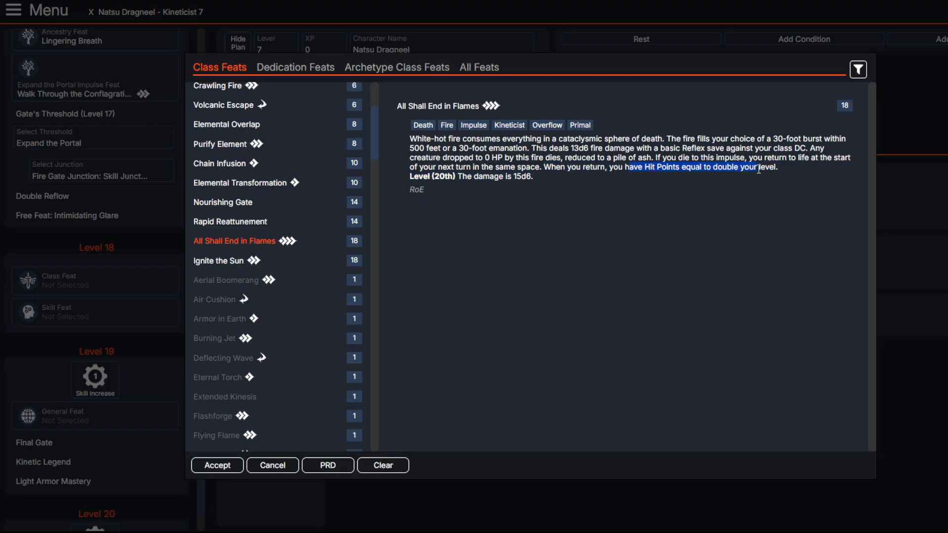
pyautogui.click(762, 171)
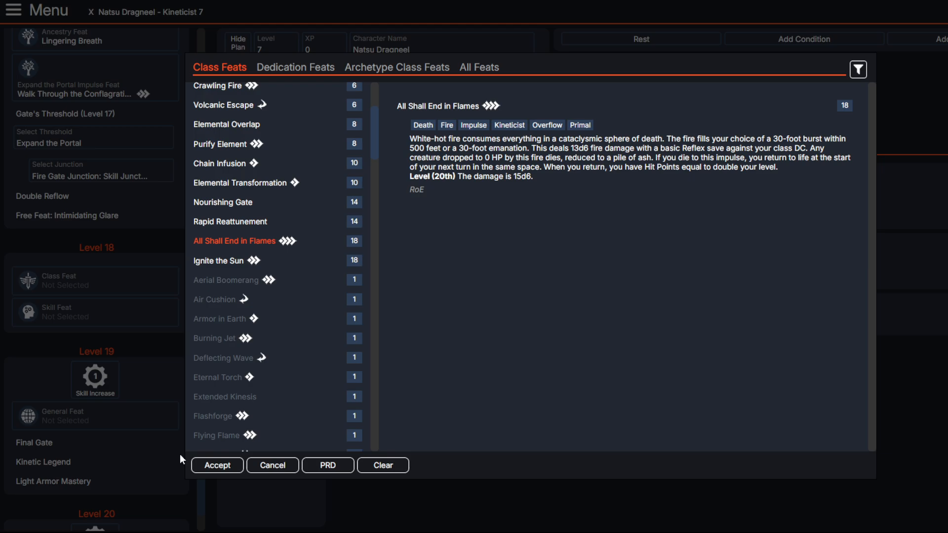
pyautogui.click(203, 464)
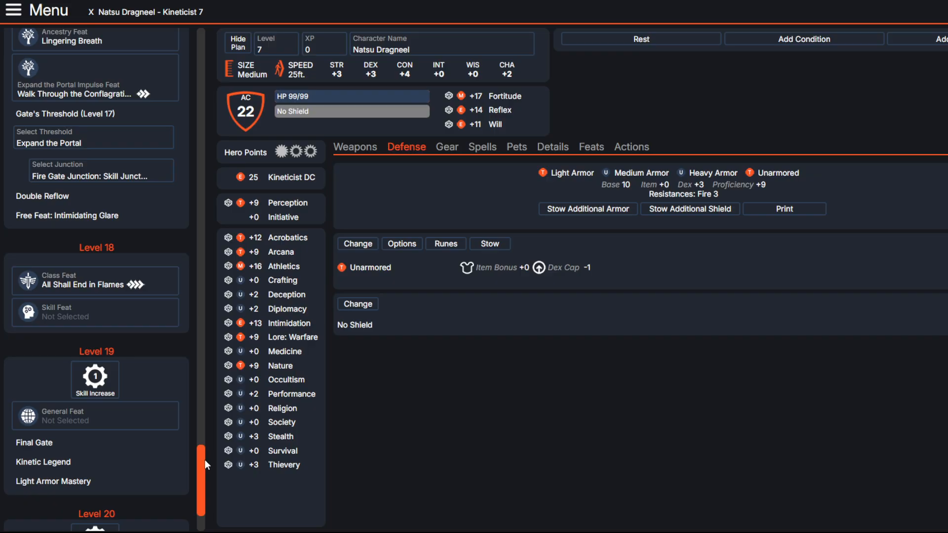
# Step: Use the level 19 skill increase to raise Athletics to legendary
pyautogui.scroll(-1, 130, 426)
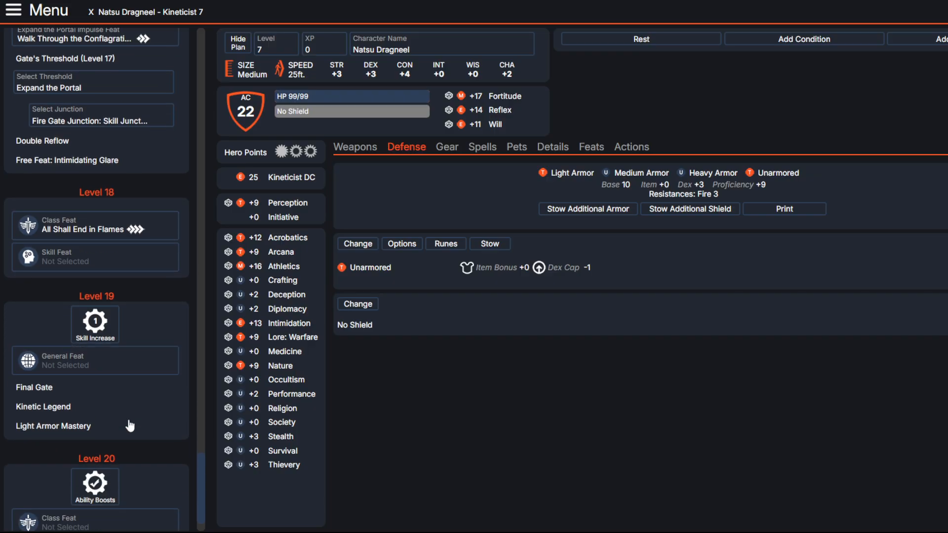
pyautogui.scroll(-1, 130, 425)
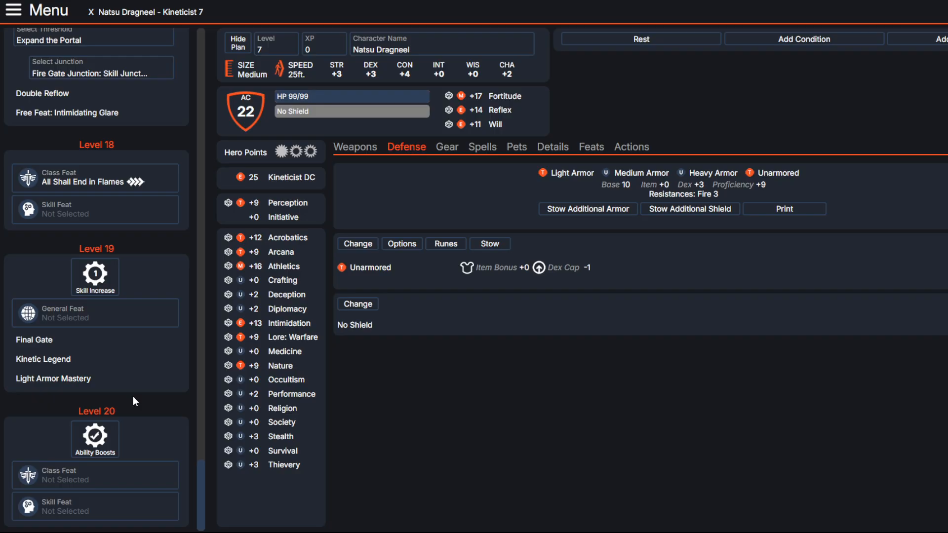
pyautogui.click(102, 320)
pyautogui.click(102, 319)
pyautogui.click(113, 276)
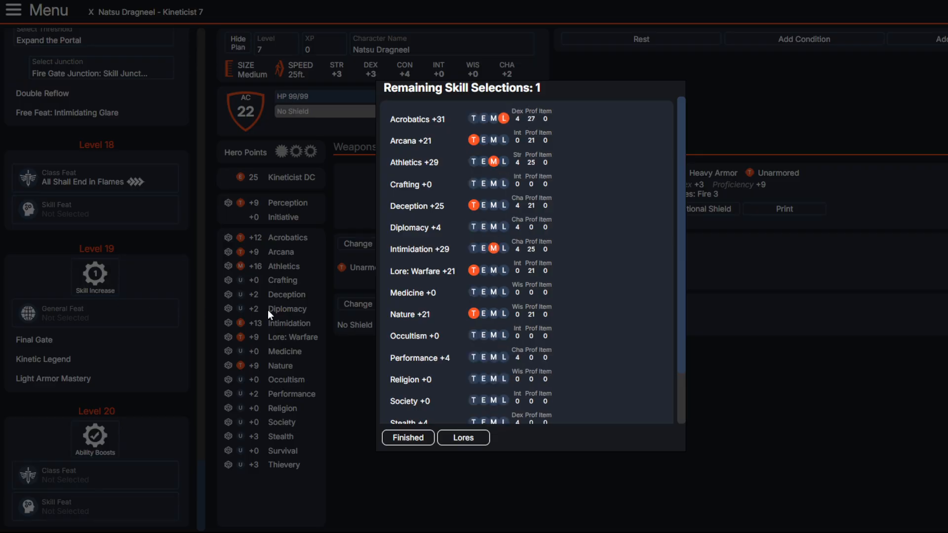
pyautogui.click(505, 162)
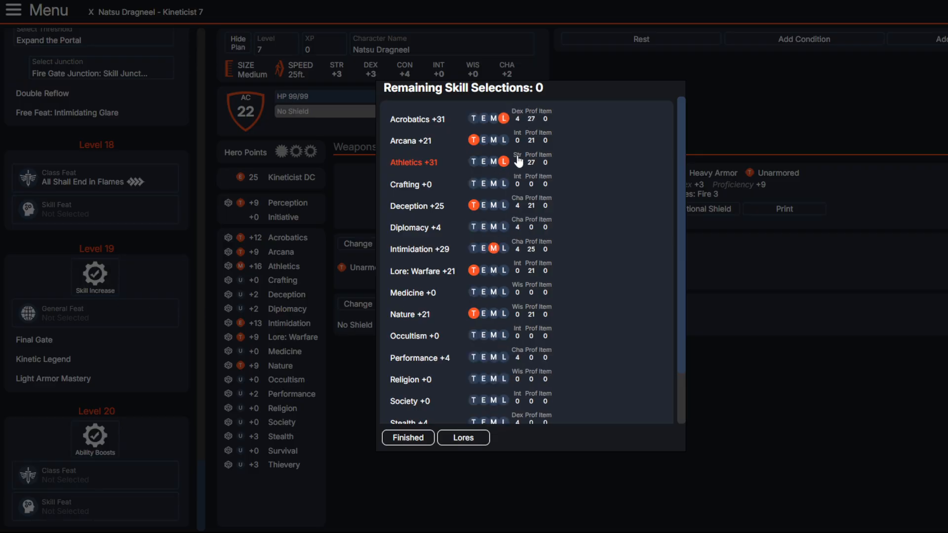
pyautogui.click(408, 440)
# Step: Browse the general feats available at level 19 and bring up the description of Numb To Death
pyautogui.click(50, 316)
pyautogui.click(331, 67)
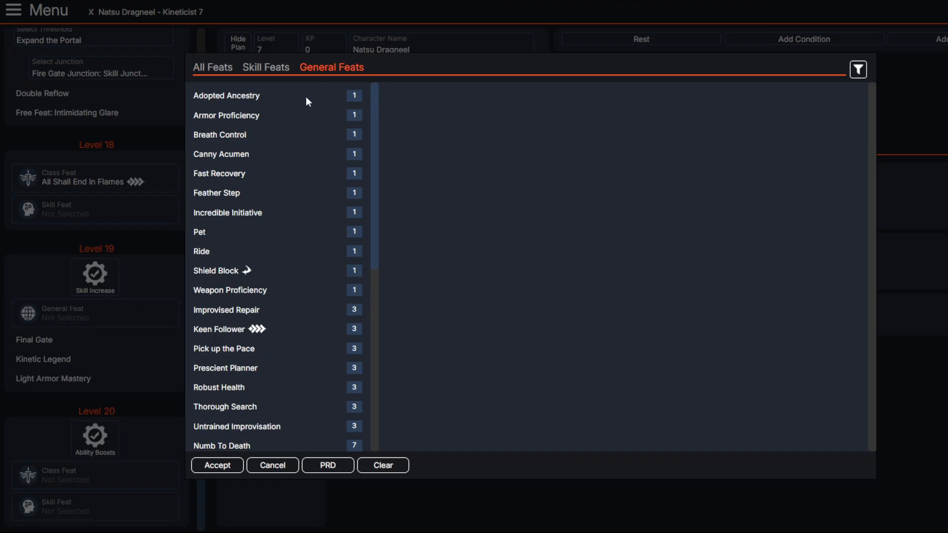
pyautogui.scroll(-5, 260, 301)
pyautogui.scroll(1, 260, 301)
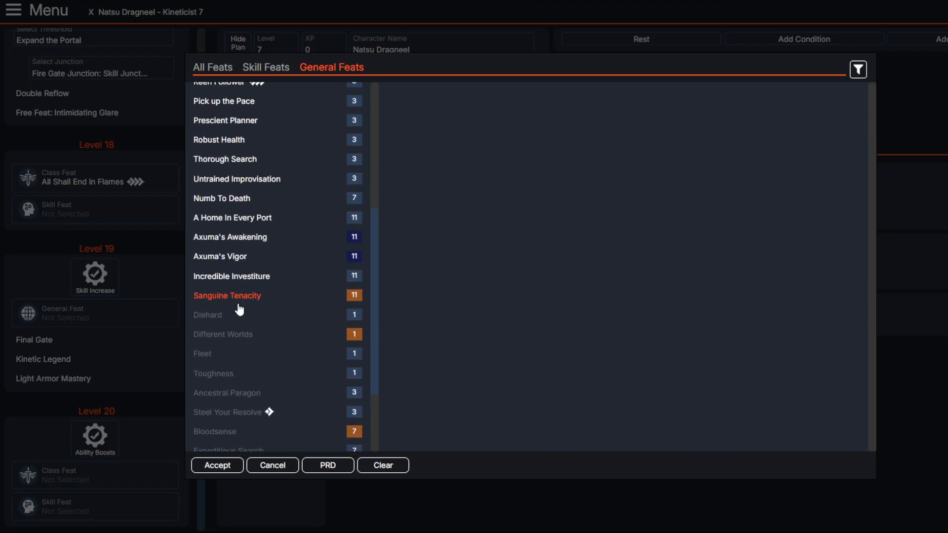
pyautogui.scroll(1, 212, 306)
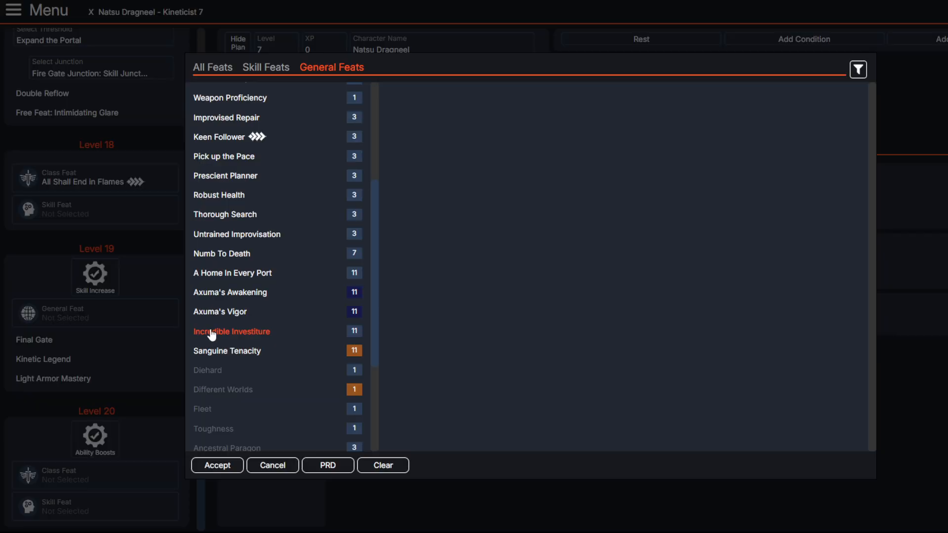
pyautogui.click(236, 262)
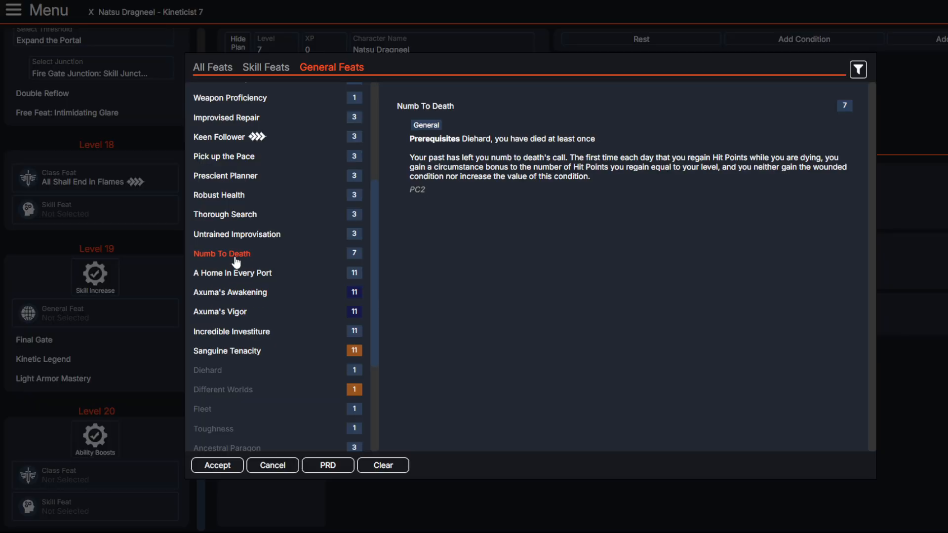
pyautogui.scroll(1, 298, 255)
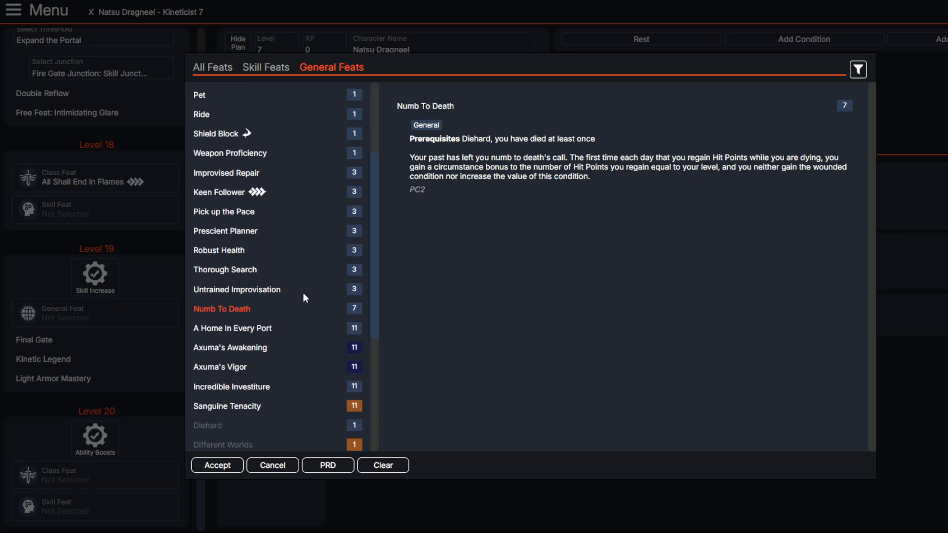
# Step: Read through Numb To Death and choose it as the level 19 general feat
pyautogui.moveTo(452, 156); pyautogui.dragTo(738, 170)
pyautogui.moveTo(684, 202); pyautogui.dragTo(497, 168)
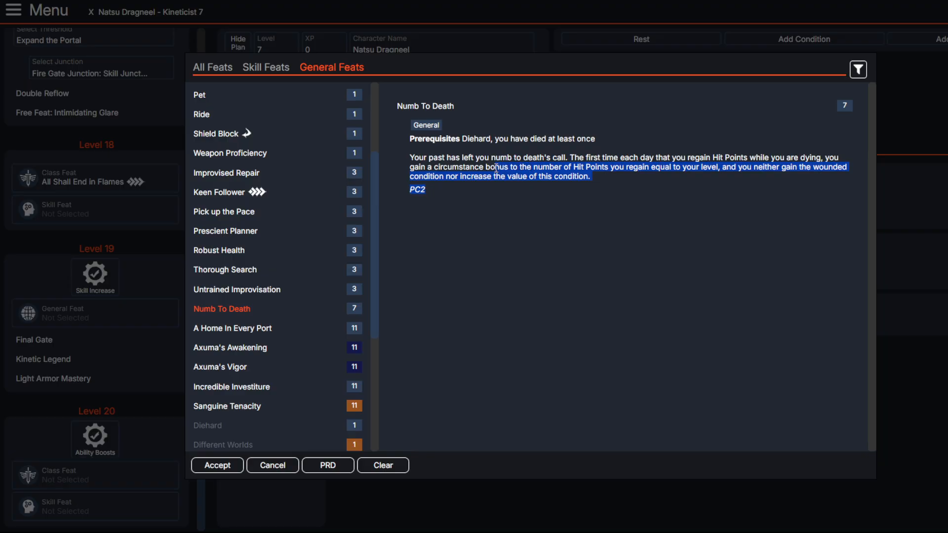
pyautogui.click(539, 176)
pyautogui.moveTo(584, 188); pyautogui.dragTo(509, 167)
pyautogui.click(575, 172)
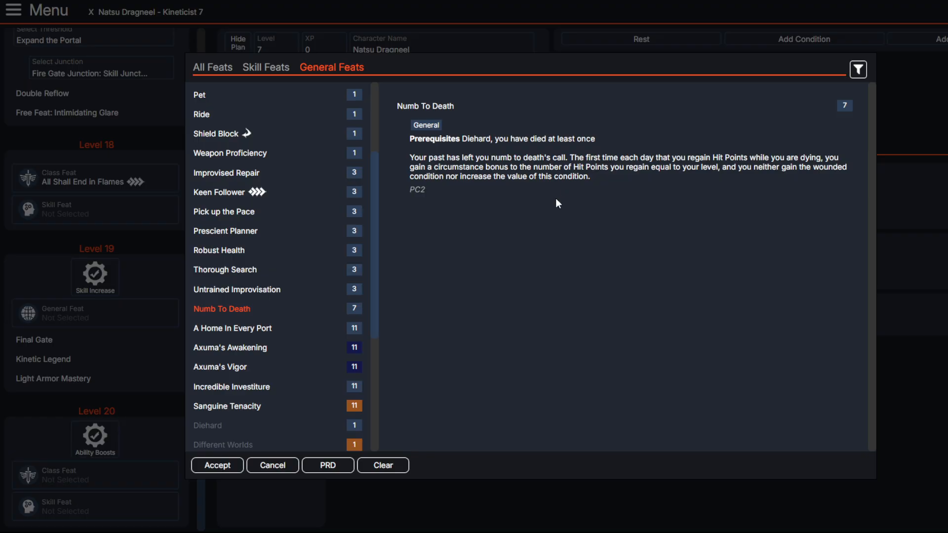
pyautogui.moveTo(529, 176); pyautogui.dragTo(590, 176)
pyautogui.click(575, 174)
pyautogui.click(221, 464)
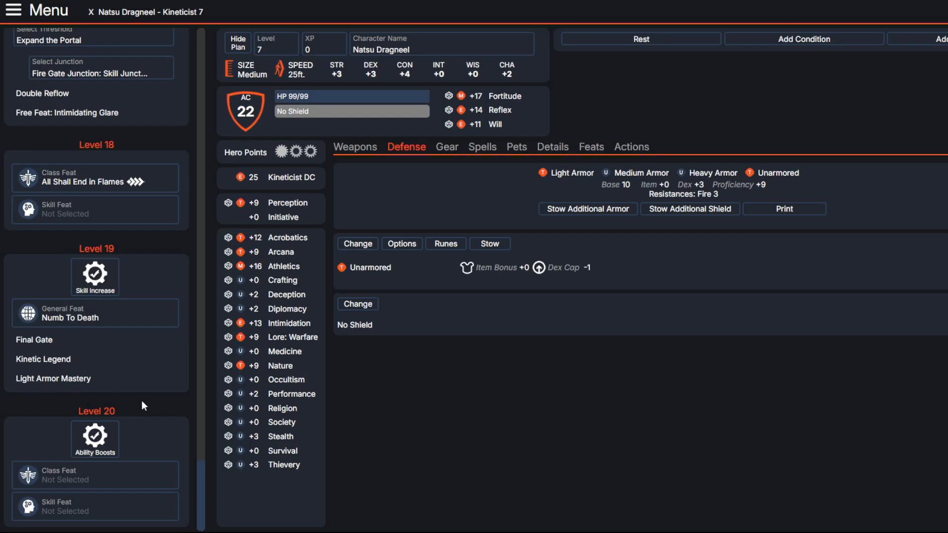
# Step: Browse the level 20 class feats and read the prerequisite and effect of Omnikinesis
pyautogui.click(127, 482)
pyautogui.scroll(-5, 316, 306)
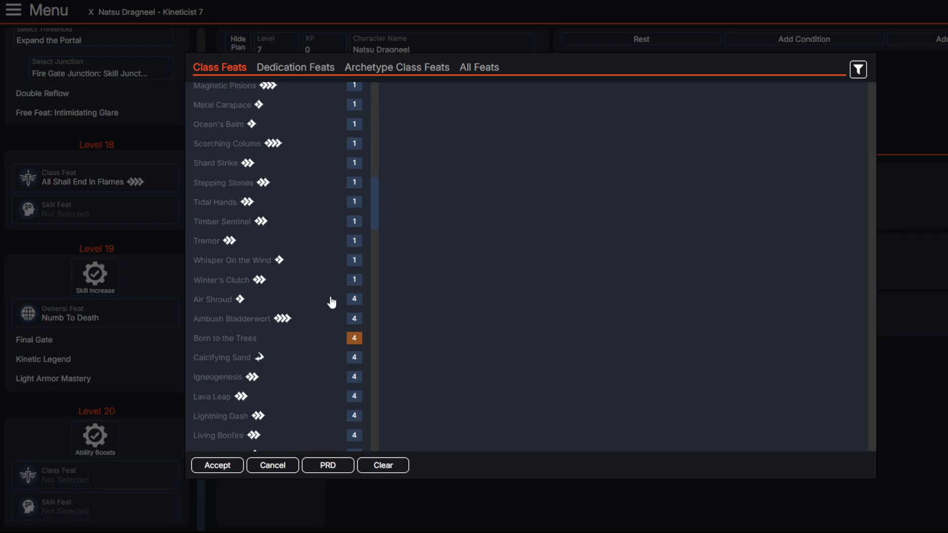
pyautogui.scroll(5, 330, 301)
pyautogui.click(249, 227)
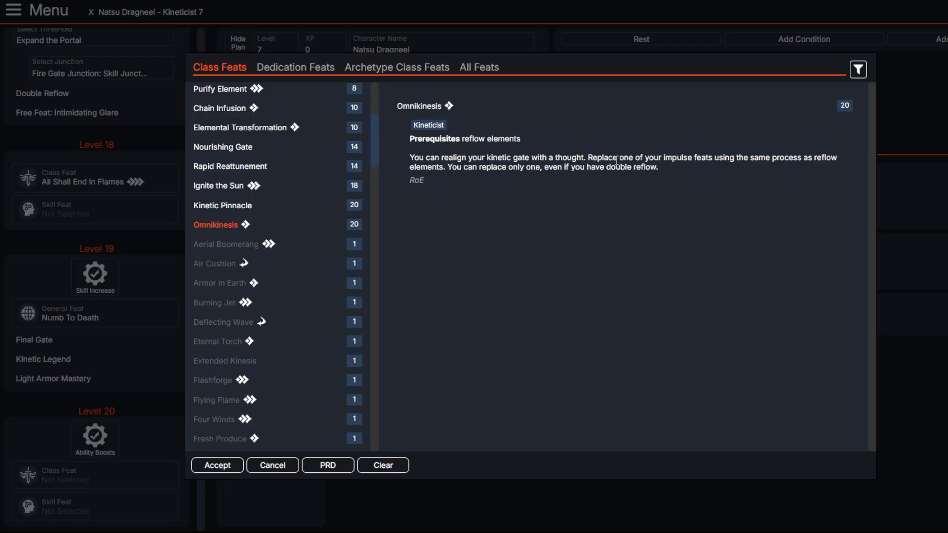
pyautogui.moveTo(664, 158); pyautogui.dragTo(683, 180)
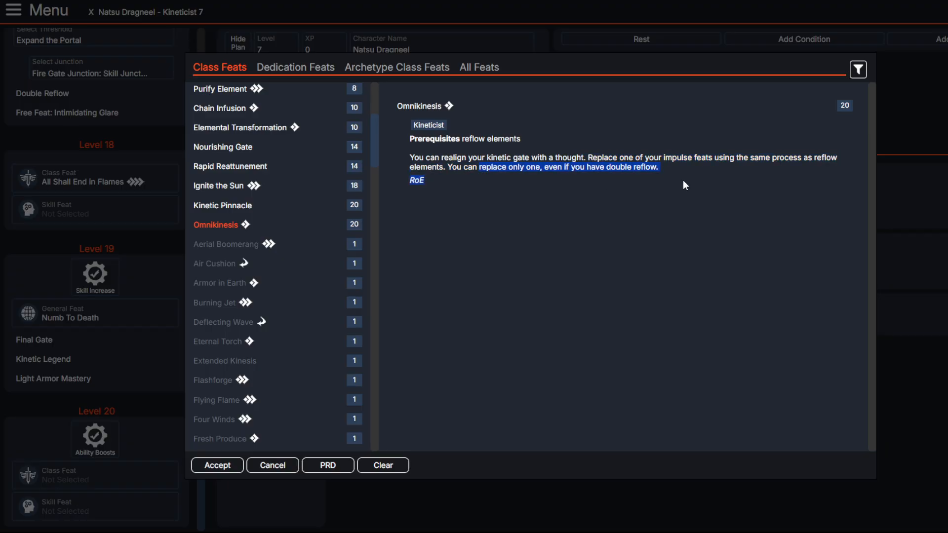
pyautogui.click(501, 206)
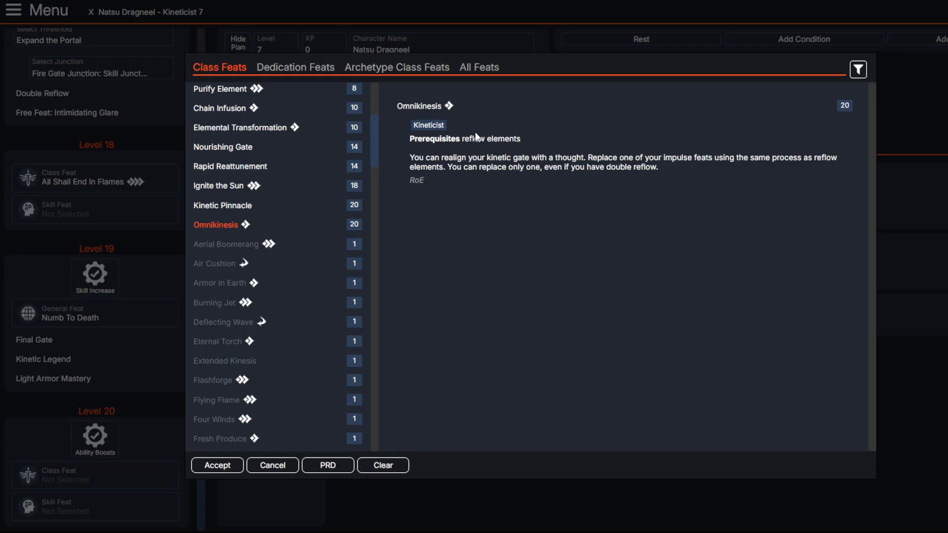
pyautogui.moveTo(474, 138); pyautogui.dragTo(525, 139)
# Step: Read through Kinetic Pinnacle and choose it as the level 20 class feat
pyautogui.click(229, 206)
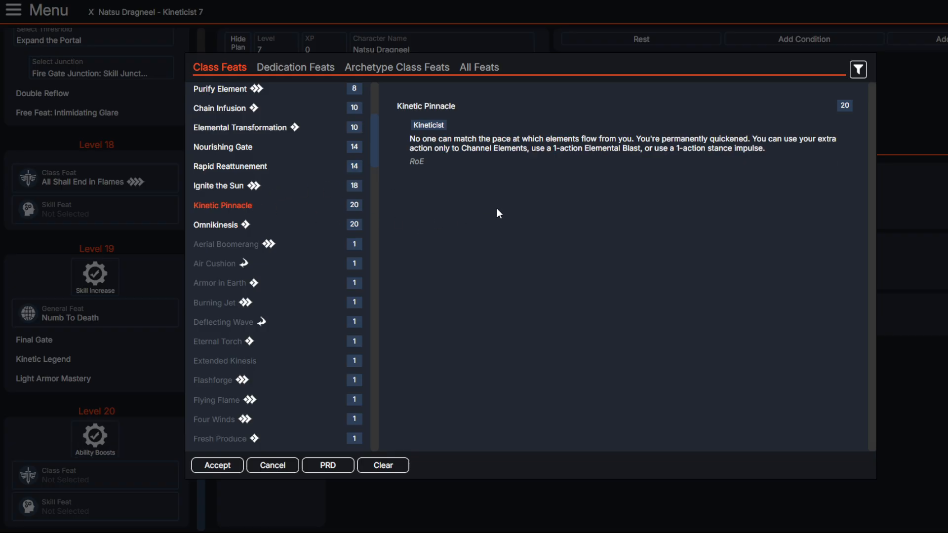
pyautogui.moveTo(395, 141); pyautogui.dragTo(472, 154)
pyautogui.click(473, 153)
pyautogui.moveTo(532, 149); pyautogui.dragTo(819, 151)
pyautogui.click(726, 158)
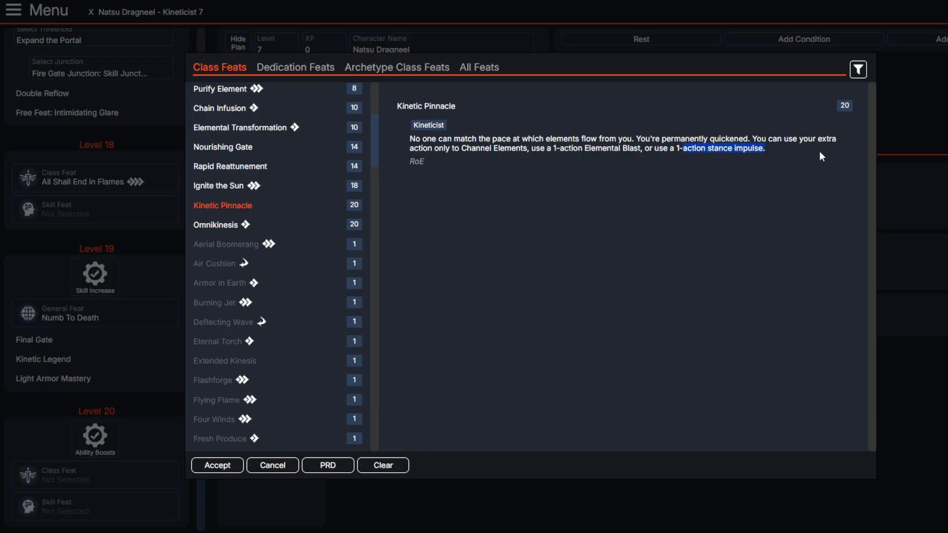
pyautogui.click(814, 156)
pyautogui.moveTo(462, 151); pyautogui.dragTo(640, 149)
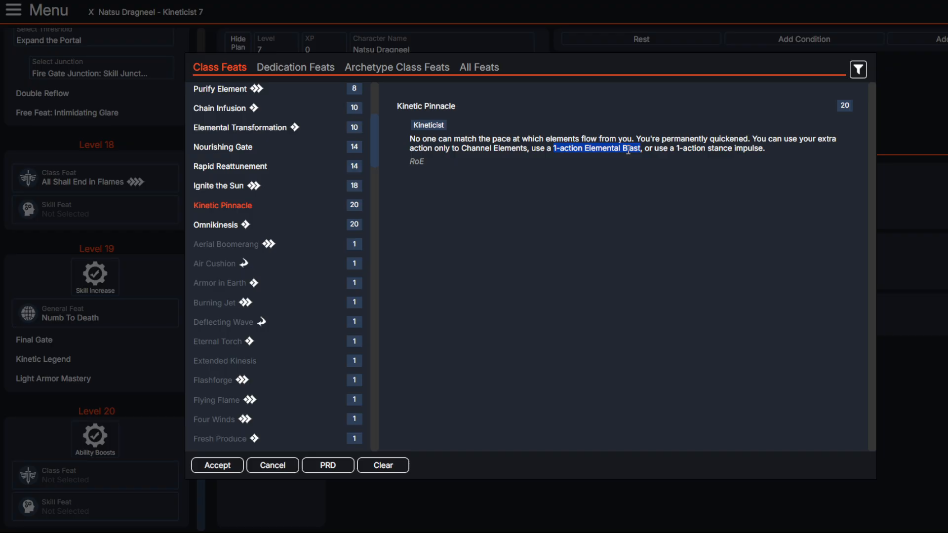
pyautogui.click(212, 465)
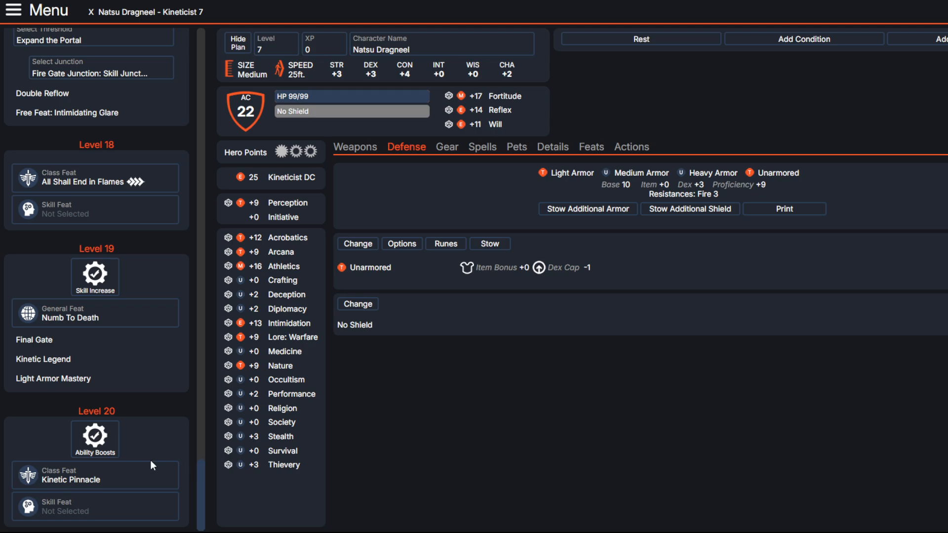
# Step: Set the character's level to 20
pyautogui.scroll(20, 151, 459)
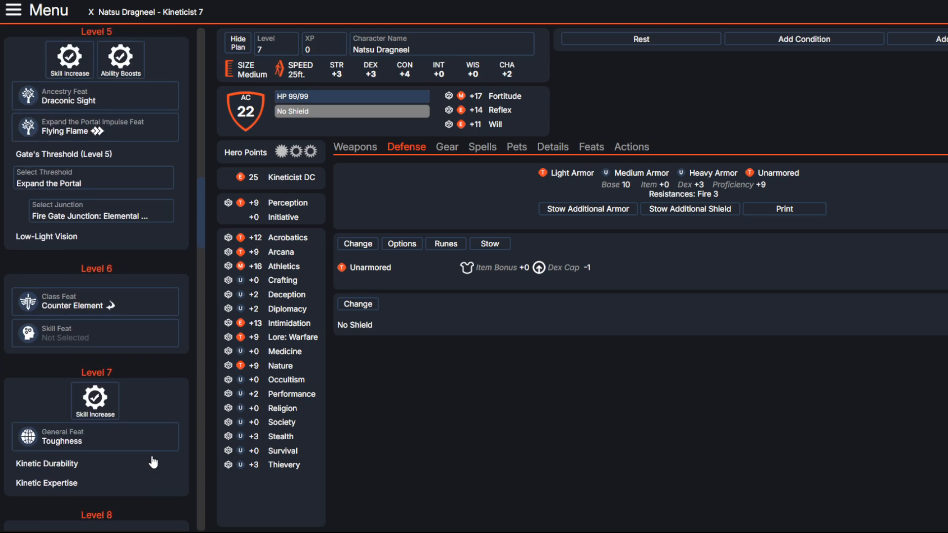
pyautogui.scroll(10, 153, 462)
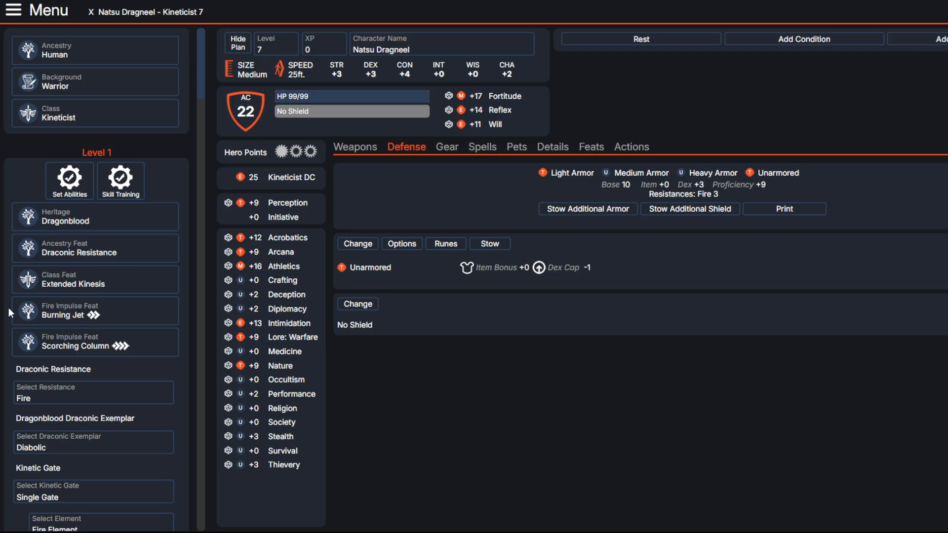
pyautogui.scroll(-10, 74, 321)
pyautogui.scroll(-10, 45, 323)
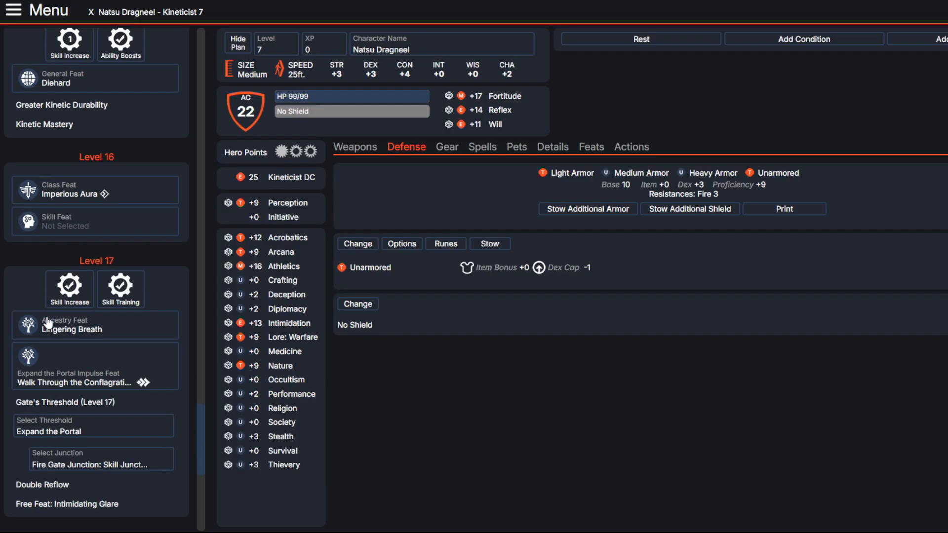
pyautogui.scroll(20, 50, 322)
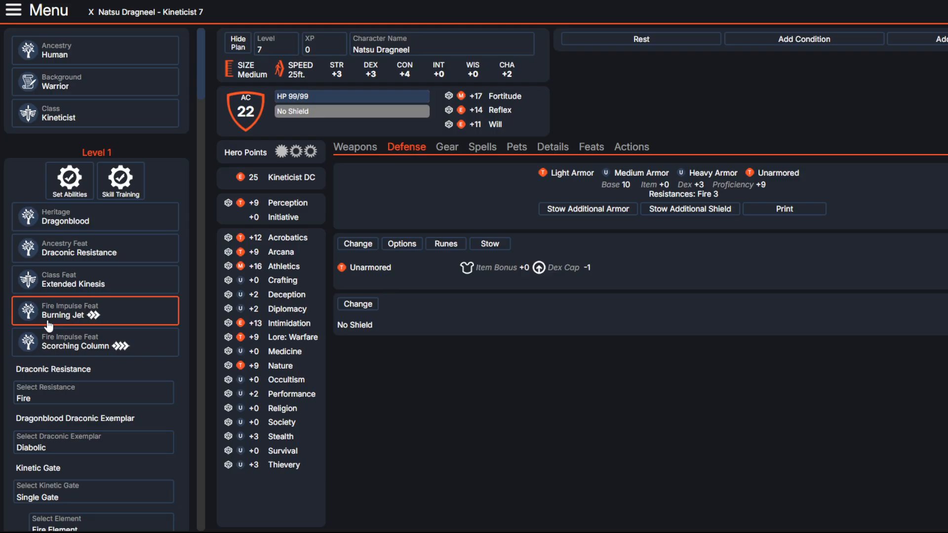
pyautogui.click(276, 45)
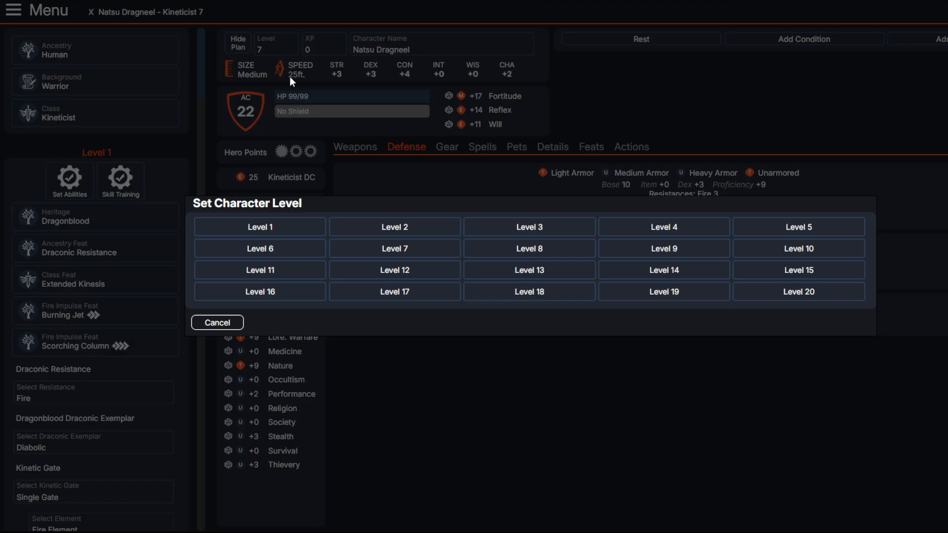
pyautogui.click(759, 295)
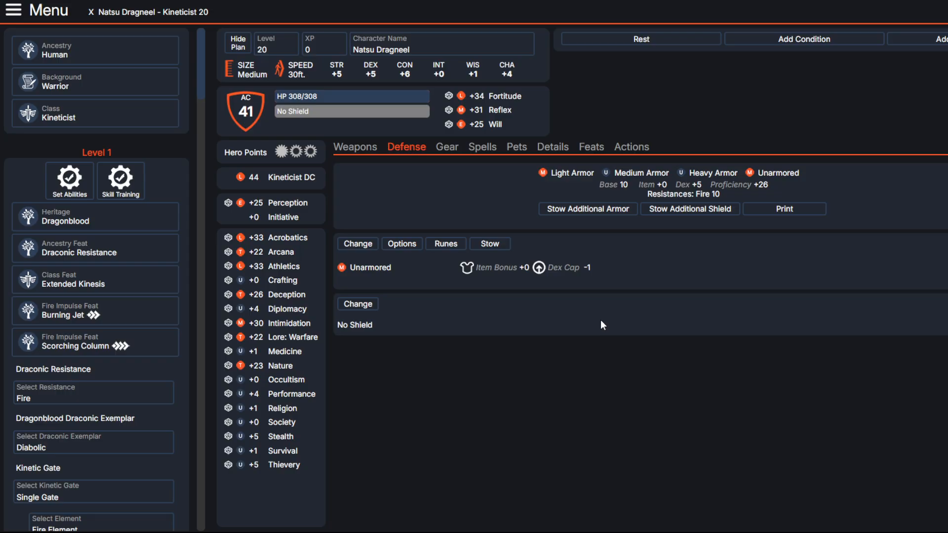
# Step: Examine how the Armor Class is made up from the base, item, Dexterity and proficiency values
pyautogui.scroll(-20, 143, 269)
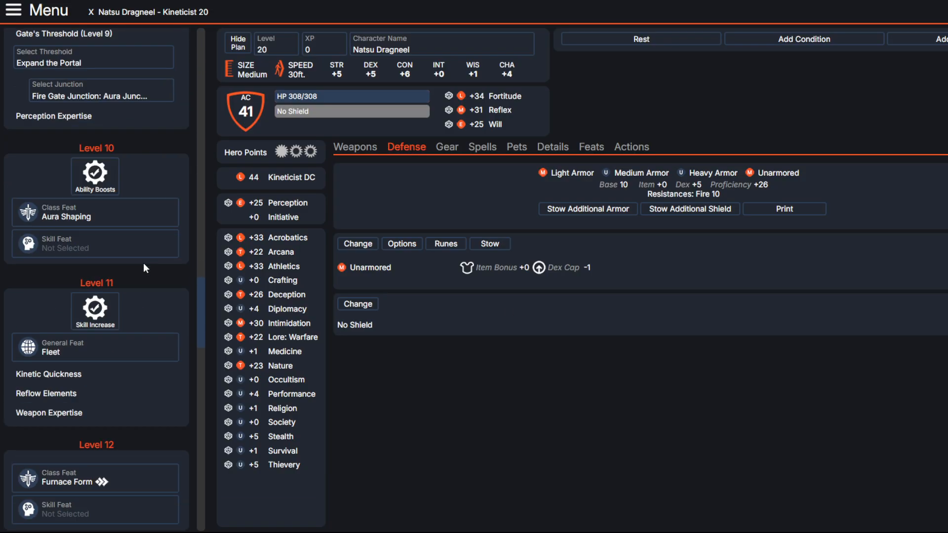
pyautogui.scroll(-20, 143, 264)
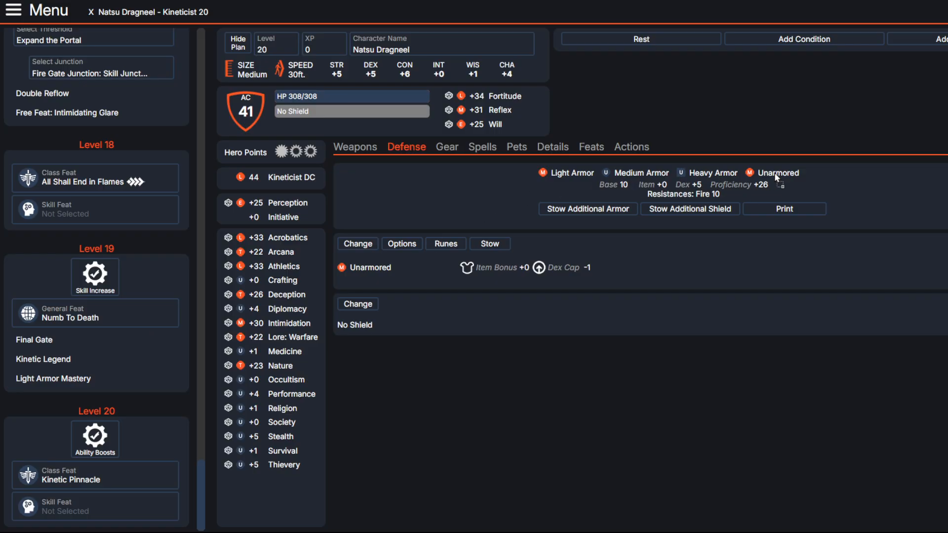
pyautogui.moveTo(769, 185); pyautogui.dragTo(601, 184)
pyautogui.doubleClick(606, 185)
pyautogui.click(605, 185)
pyautogui.moveTo(709, 182); pyautogui.dragTo(586, 179)
pyautogui.click(723, 182)
pyautogui.moveTo(830, 179); pyautogui.dragTo(577, 191)
pyautogui.click(839, 182)
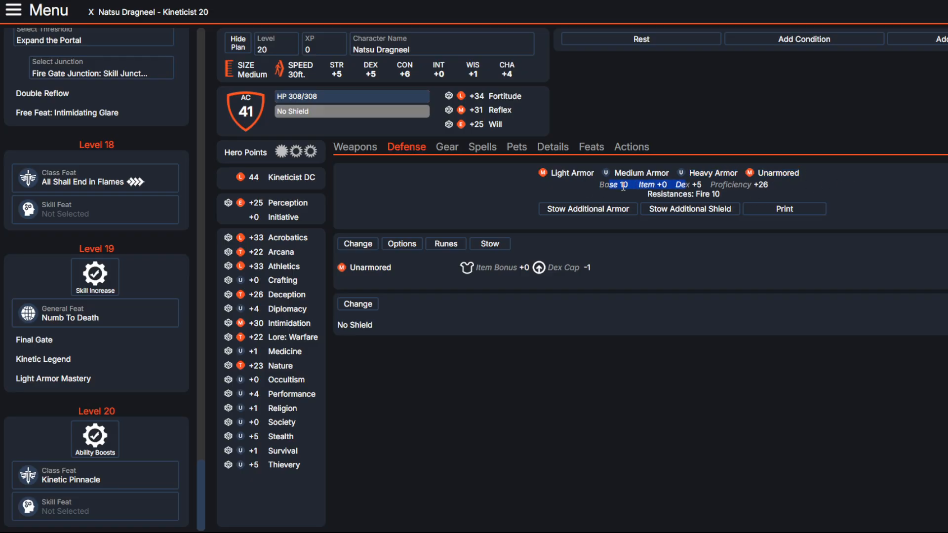
pyautogui.click(703, 182)
pyautogui.moveTo(704, 183); pyautogui.dragTo(589, 181)
pyautogui.click(703, 180)
pyautogui.moveTo(703, 177); pyautogui.dragTo(588, 182)
pyautogui.click(579, 181)
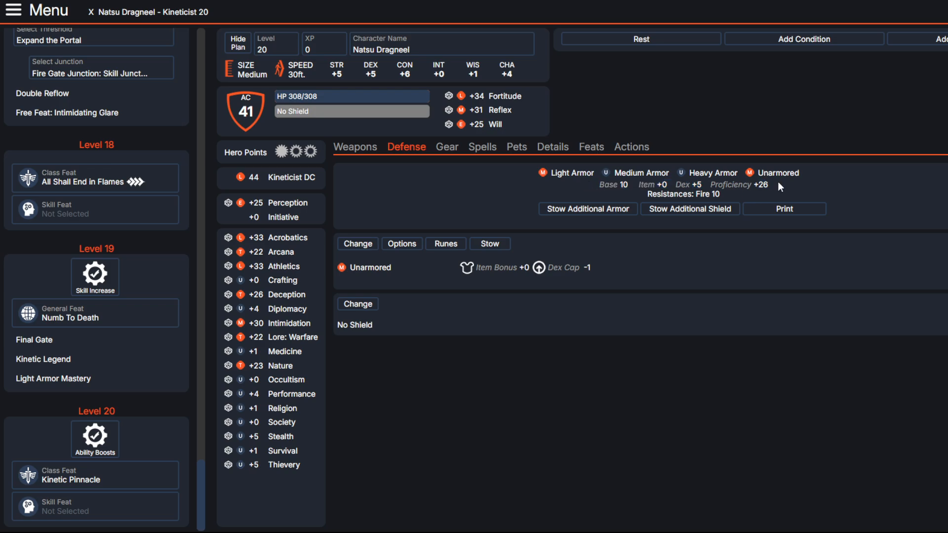
pyautogui.moveTo(769, 182); pyautogui.dragTo(607, 182)
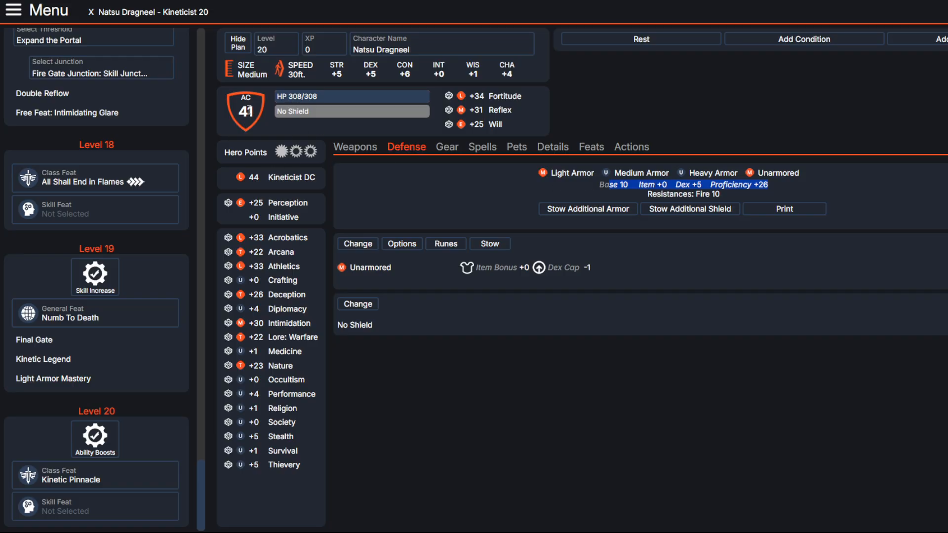
pyautogui.click(471, 196)
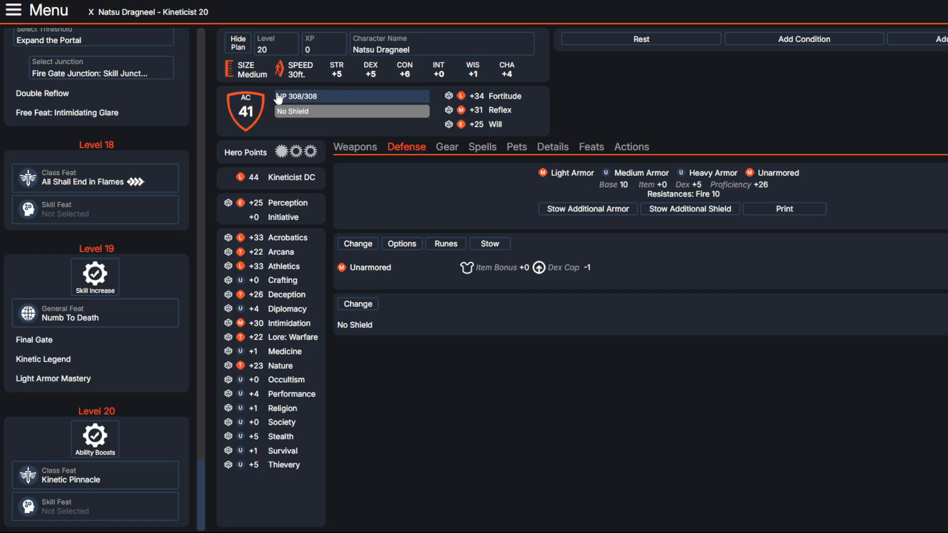
# Step: Review the feats and junctions planned across the character's levels, back to level 1
pyautogui.scroll(15, 30, 346)
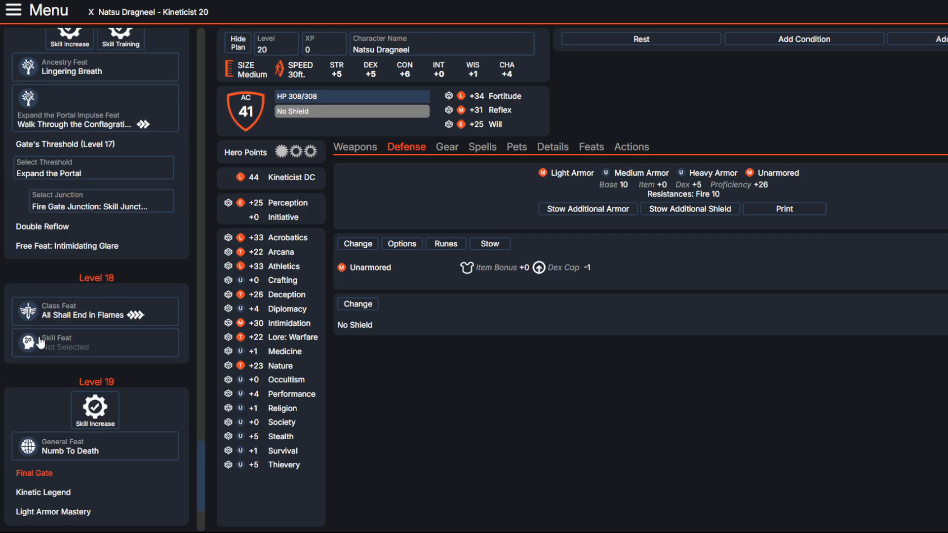
pyautogui.scroll(15, 39, 342)
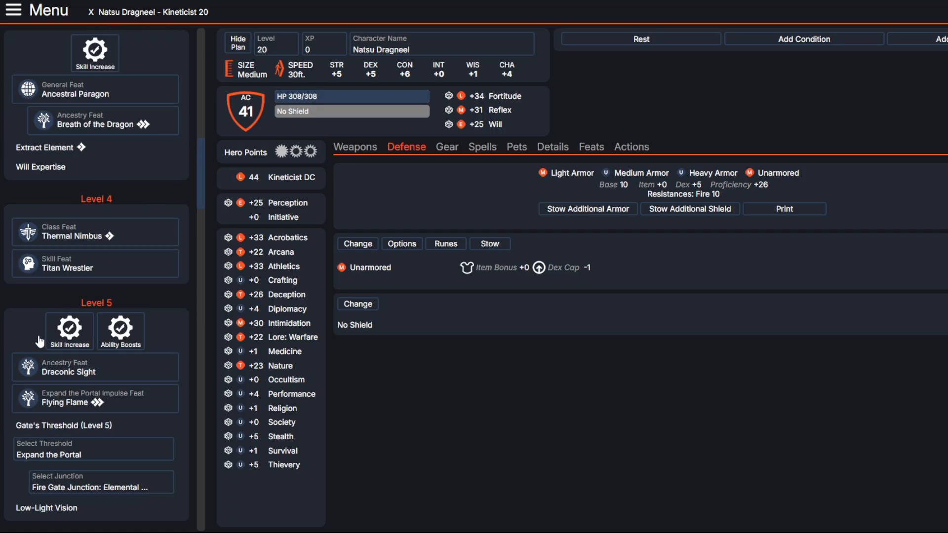
pyautogui.scroll(-12, 39, 341)
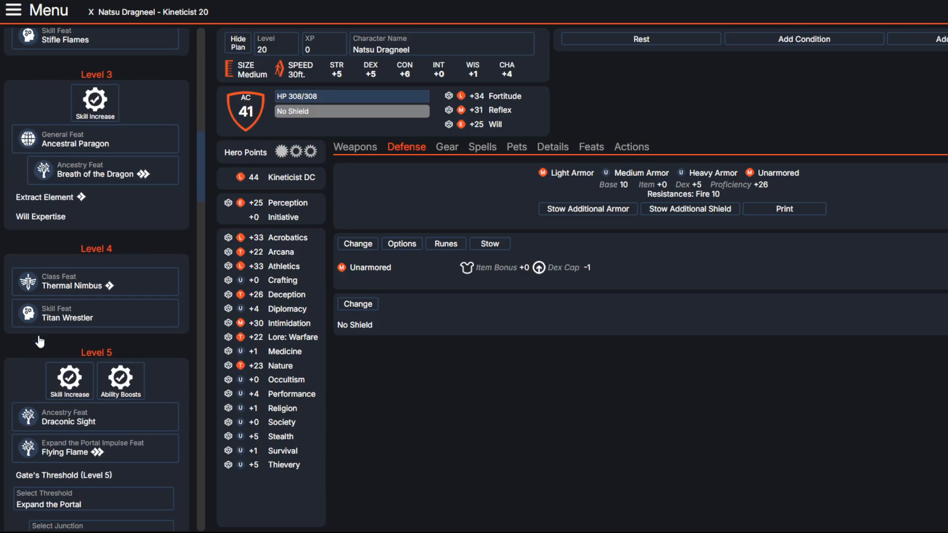
pyautogui.scroll(-4, 44, 332)
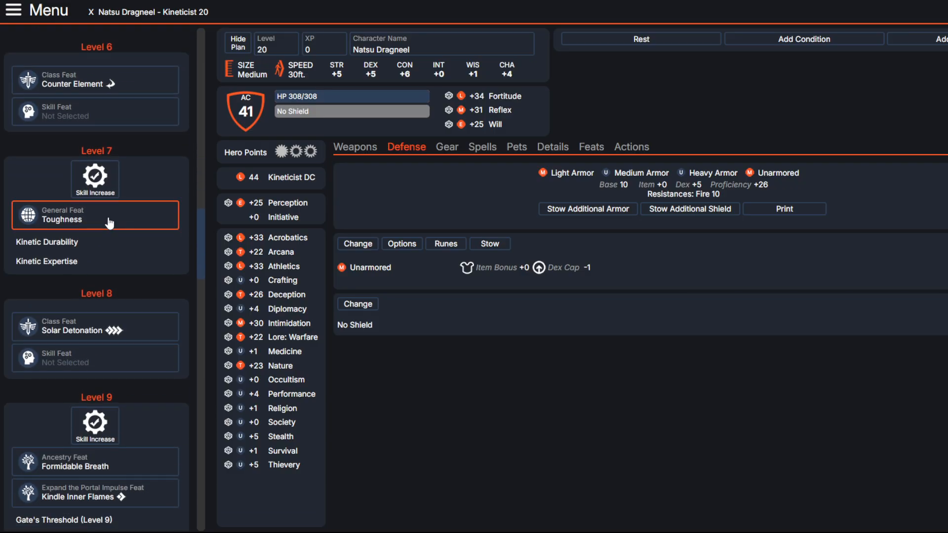
pyautogui.scroll(10, 122, 276)
pyautogui.scroll(8, 76, 384)
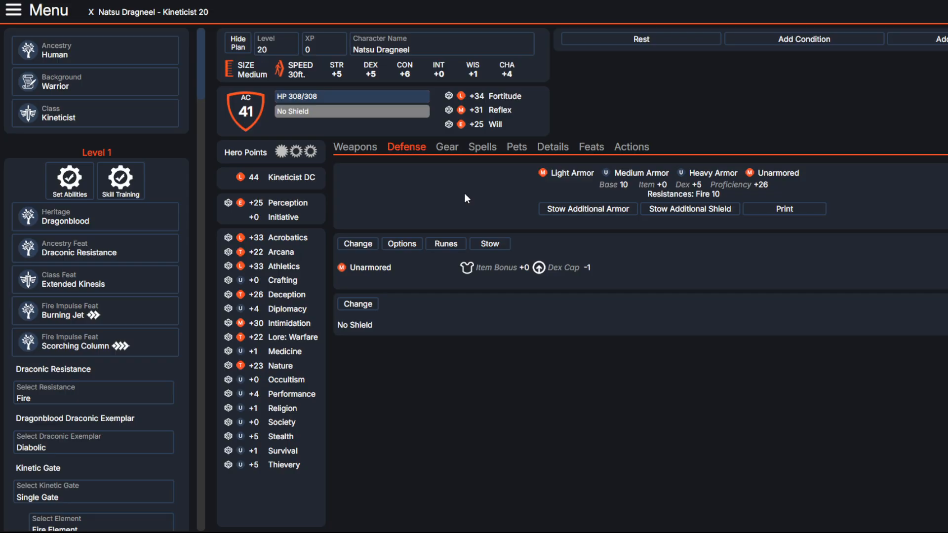
# Step: Show the character's focus spells
pyautogui.click(447, 148)
pyautogui.click(482, 148)
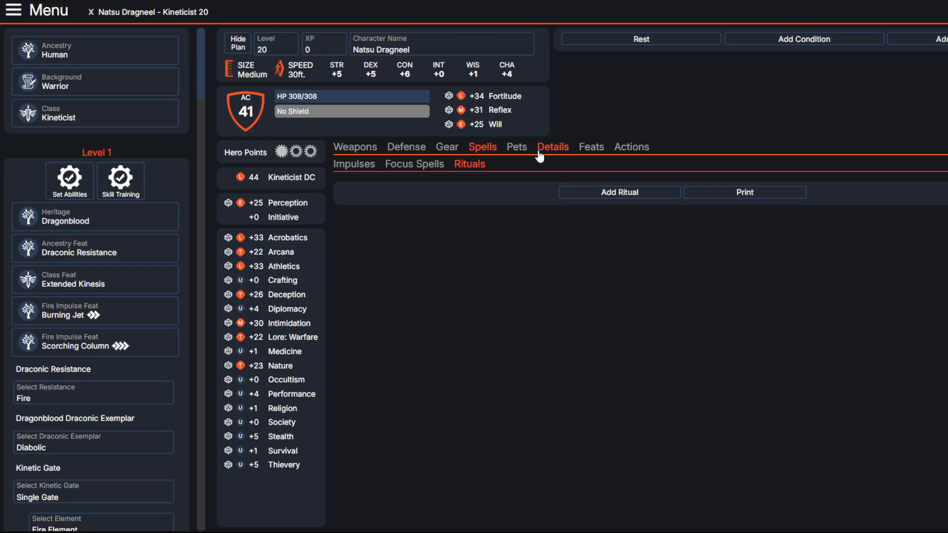
pyautogui.click(392, 164)
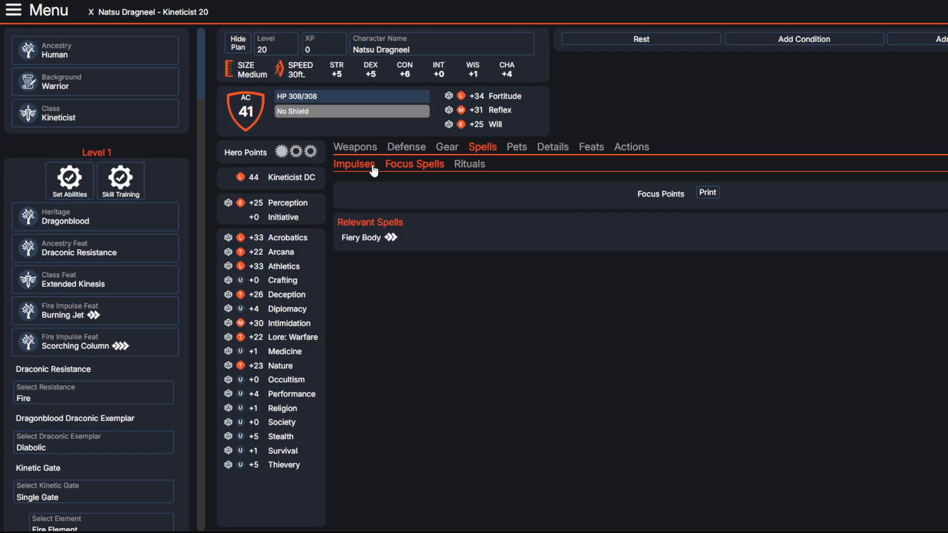
# Step: Read the details of the Fiery Body focus spell and the All Shall End in Flames impulse
pyautogui.click(376, 239)
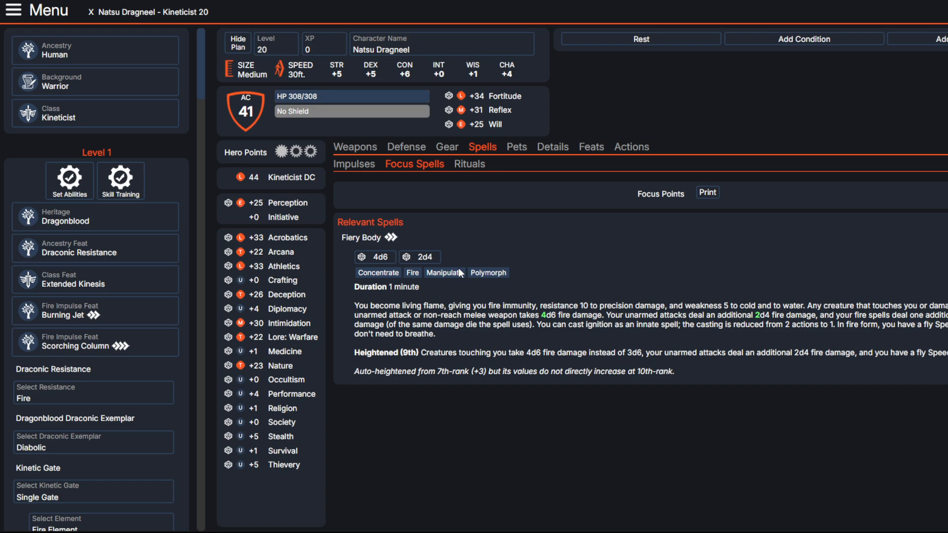
pyautogui.click(348, 164)
pyautogui.scroll(-1, 524, 293)
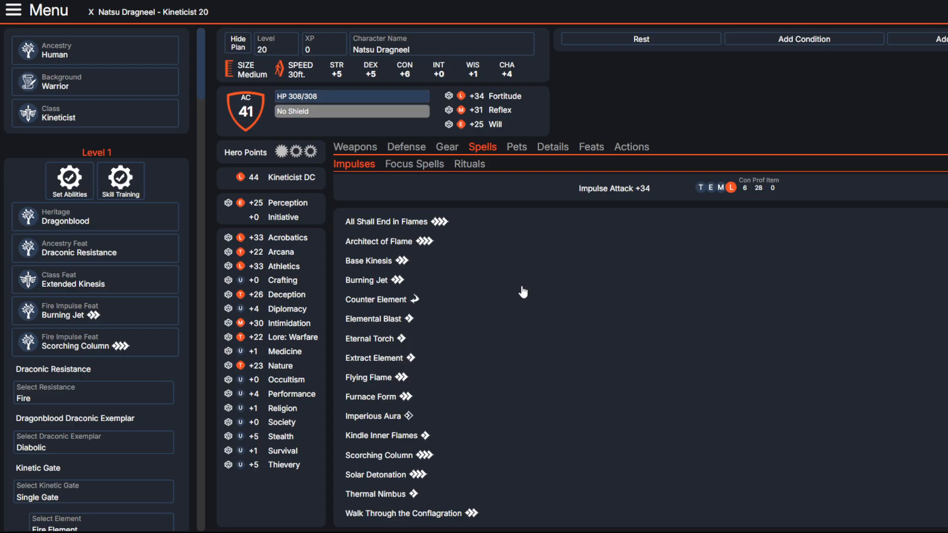
pyautogui.click(409, 223)
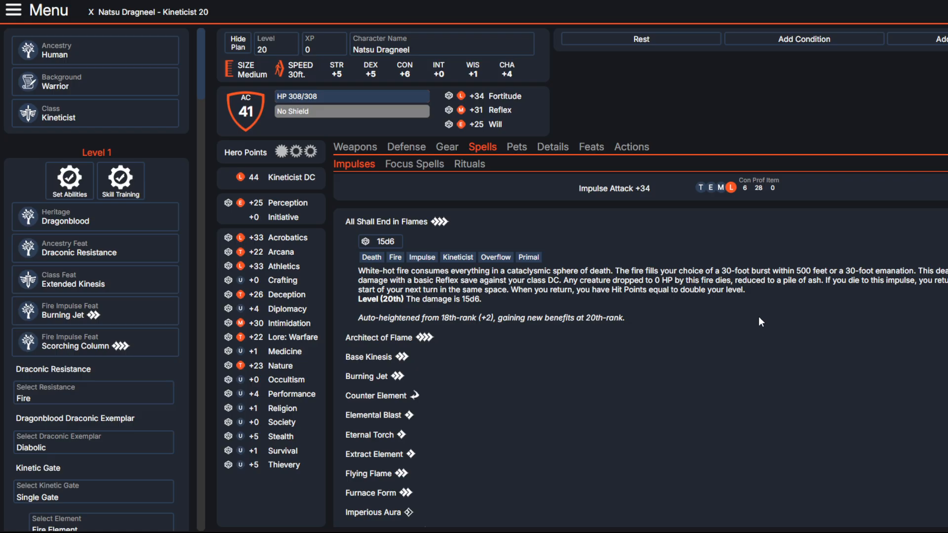
pyautogui.click(391, 221)
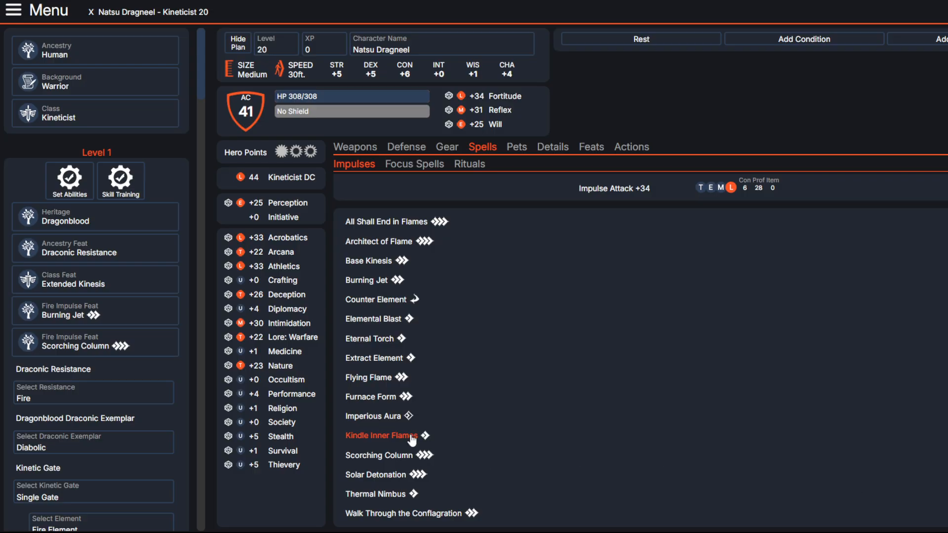
# Step: Review the kineticist impulses, including Furnace Form, Imperious Aura and Scorching Column, with a brief return to the focus spells
pyautogui.click(390, 400)
pyautogui.scroll(-1, 463, 400)
pyautogui.click(417, 165)
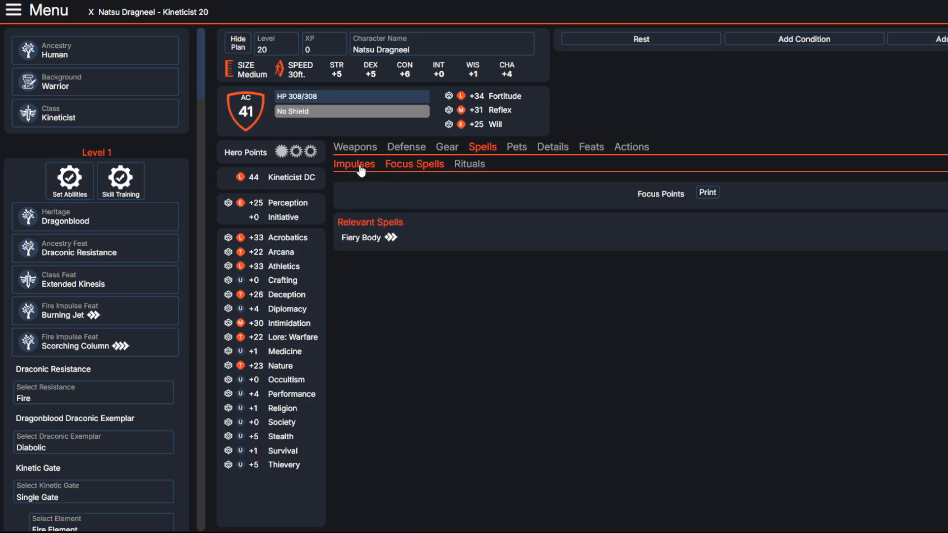
pyautogui.click(352, 164)
pyautogui.scroll(-1, 796, 422)
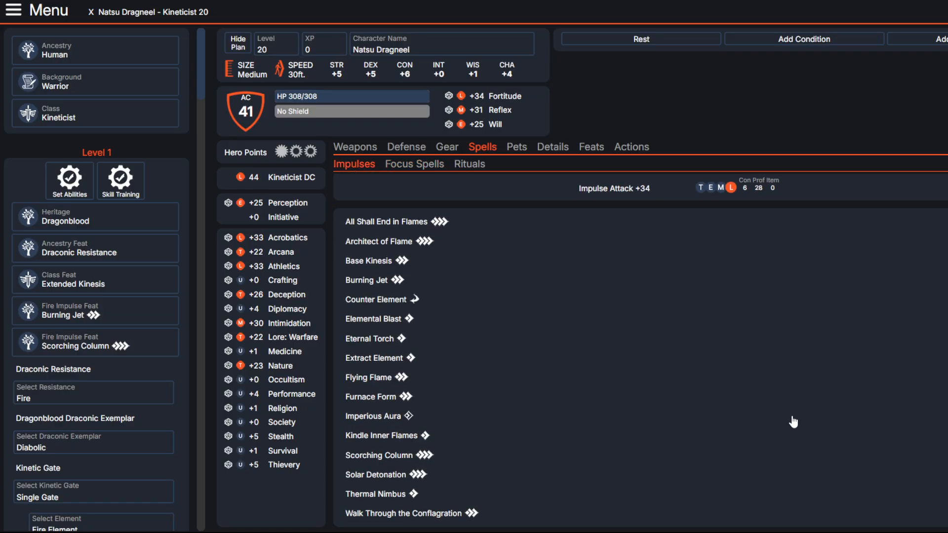
pyautogui.click(385, 416)
pyautogui.click(378, 417)
pyautogui.click(379, 395)
pyautogui.scroll(-1, 346, 395)
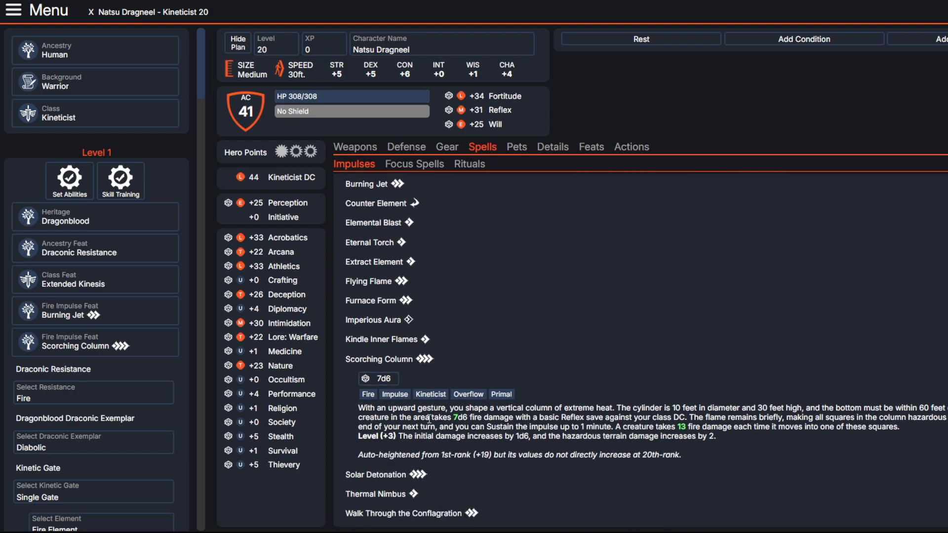
pyautogui.click(378, 359)
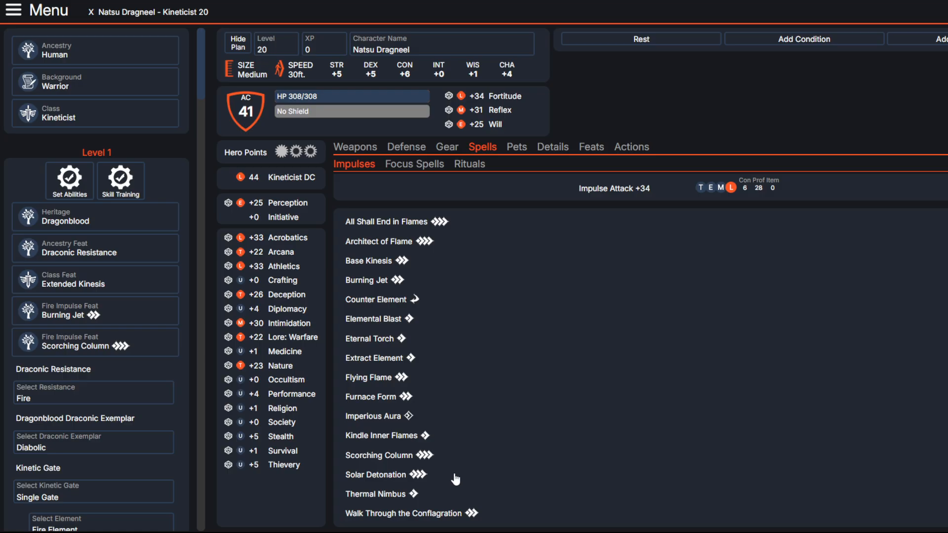
# Step: Change the level 17 Gate's Threshold to Fork the Path with the Air Element
pyautogui.scroll(-20, 29, 296)
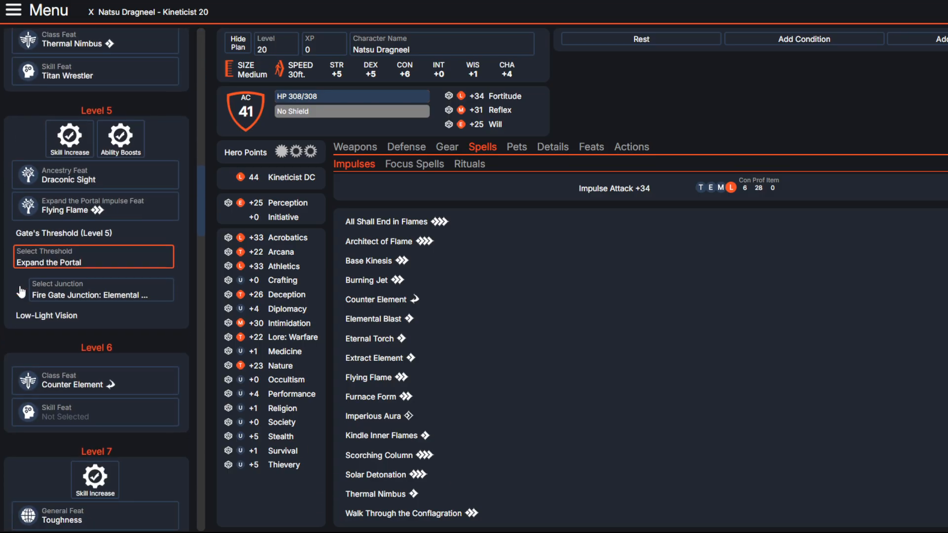
pyautogui.scroll(-20, 33, 302)
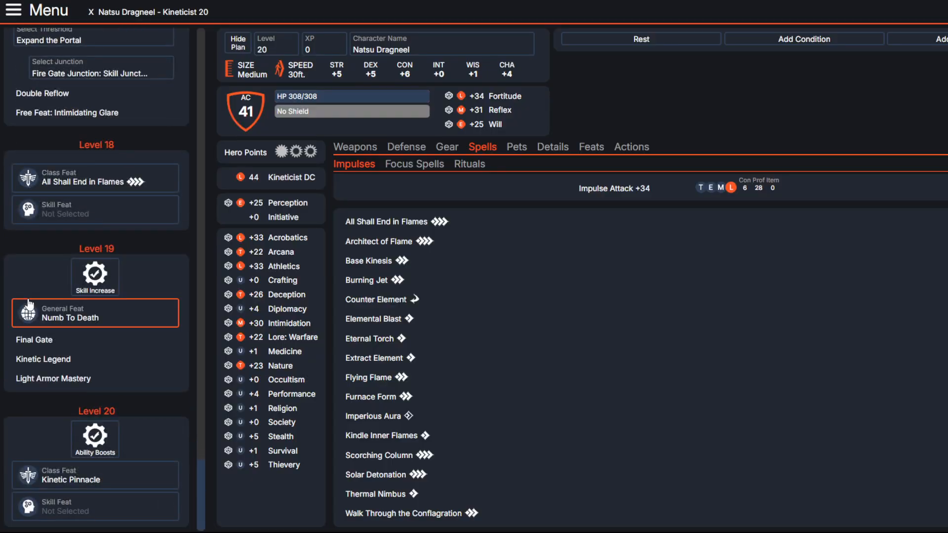
pyautogui.scroll(5, 81, 322)
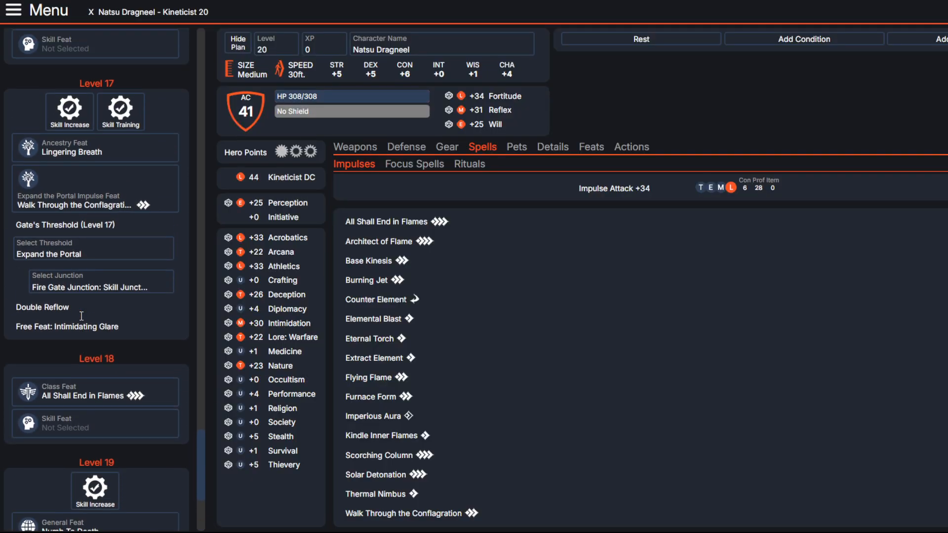
pyautogui.click(71, 251)
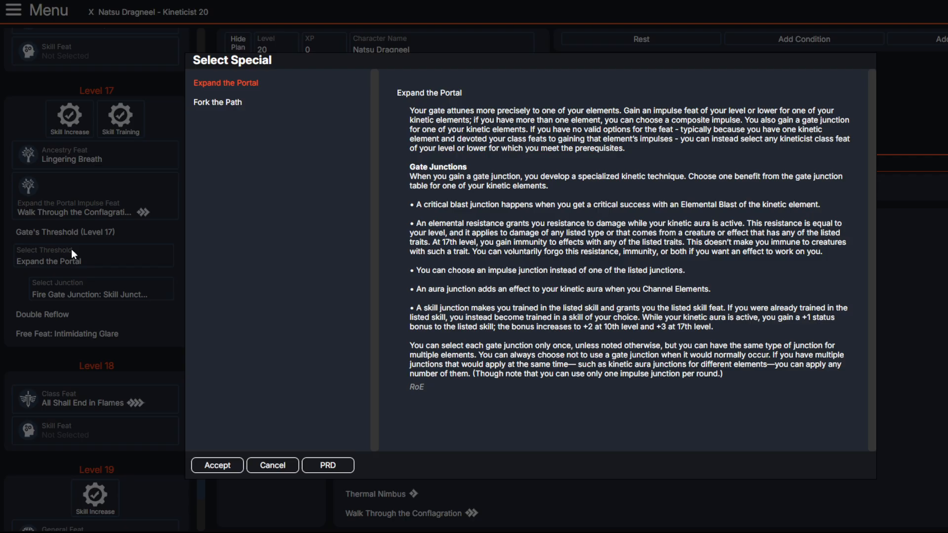
pyautogui.click(224, 104)
pyautogui.click(216, 465)
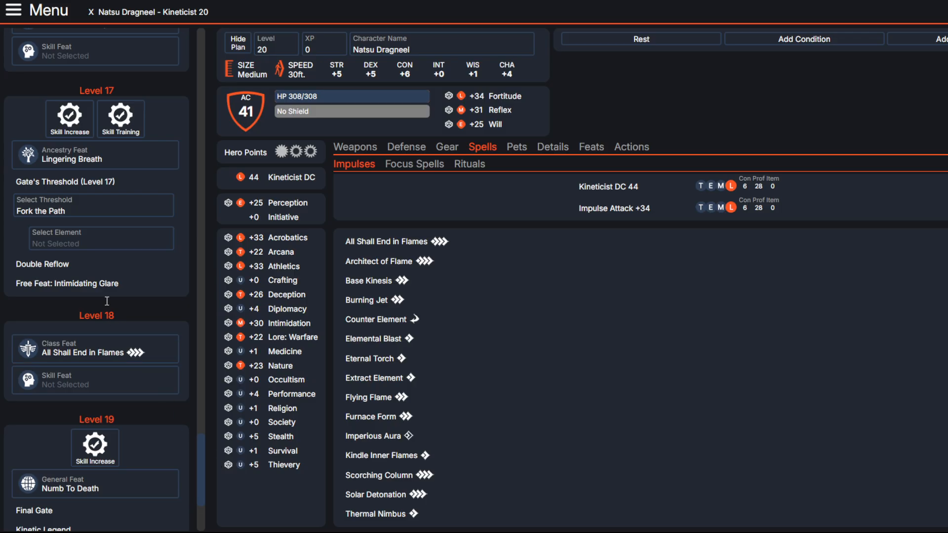
pyautogui.click(99, 236)
pyautogui.click(215, 83)
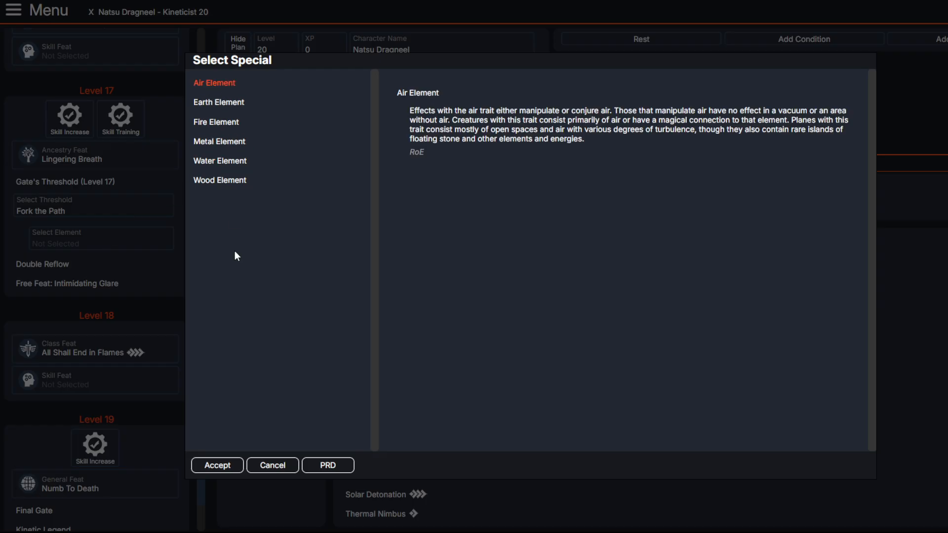
pyautogui.click(218, 465)
# Step: Read the Storm Spiral description and choose it as the level 17 Air Impulse Feat
pyautogui.click(118, 188)
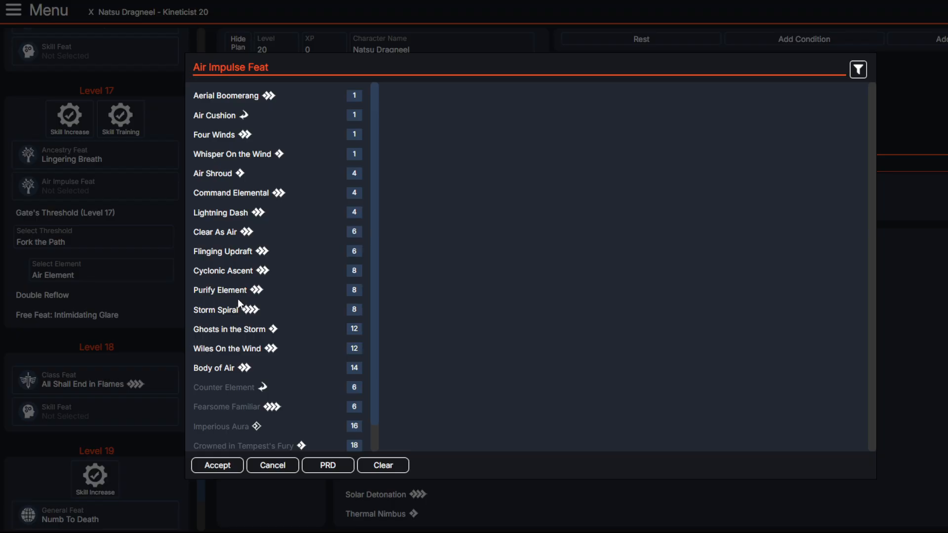
pyautogui.click(239, 317)
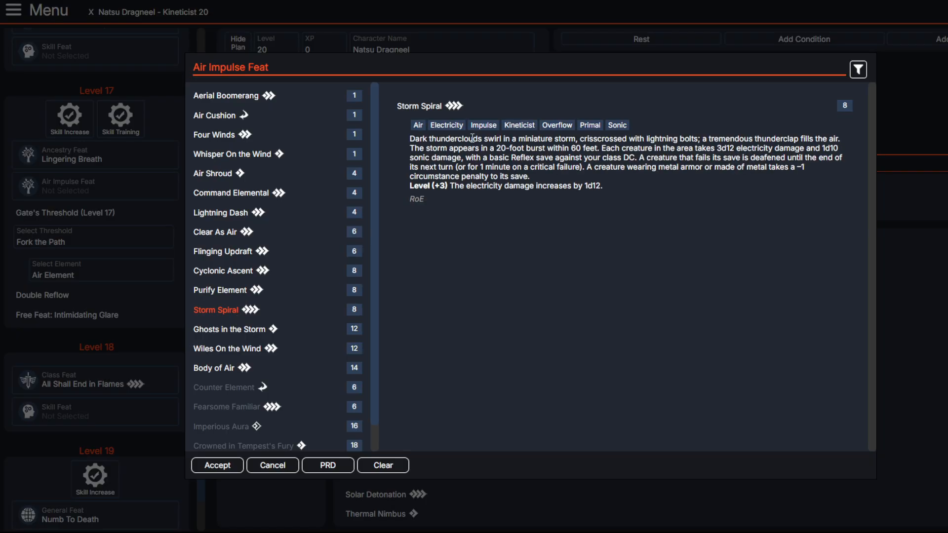
pyautogui.moveTo(404, 141); pyautogui.dragTo(839, 150)
pyautogui.moveTo(556, 158); pyautogui.dragTo(801, 178)
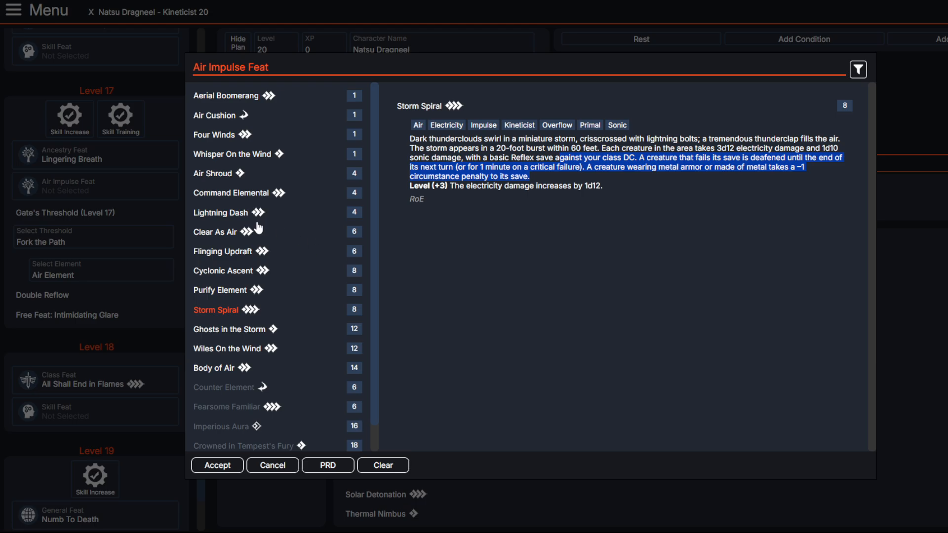
pyautogui.click(514, 172)
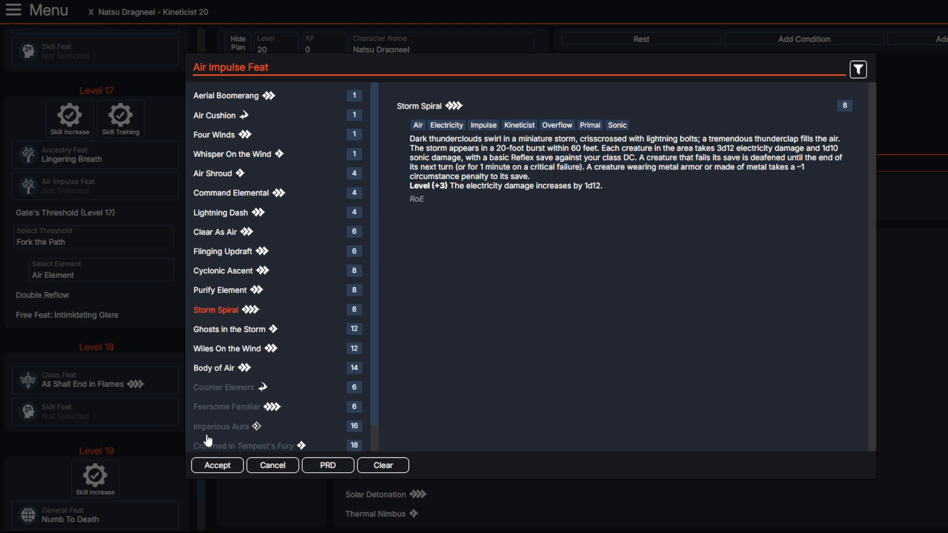
pyautogui.click(218, 465)
# Step: Open the level 20 class feat choice and read the Crowned in Tempest's Fury description, including its Elemental Blast damage bonus
pyautogui.scroll(-4, 100, 203)
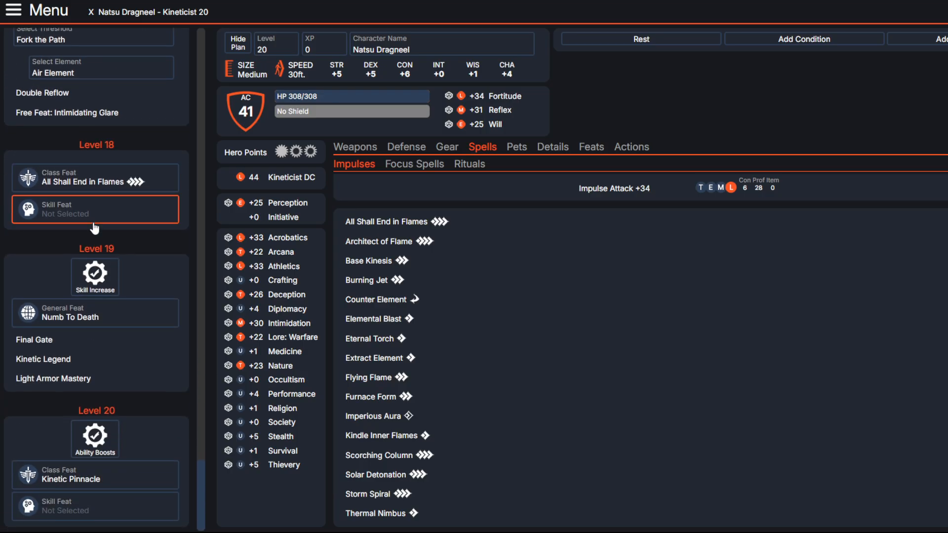
pyautogui.click(77, 488)
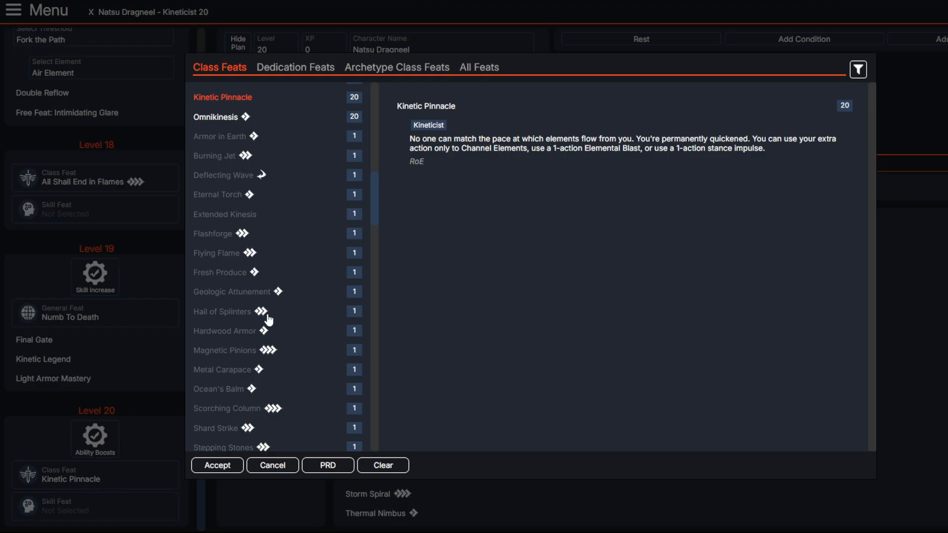
pyautogui.scroll(3, 229, 207)
pyautogui.scroll(1, 229, 208)
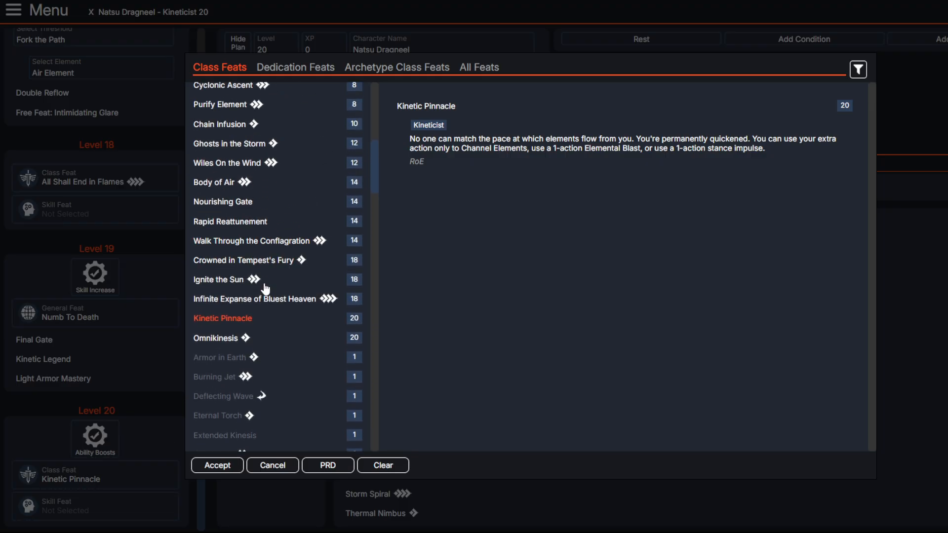
pyautogui.click(248, 261)
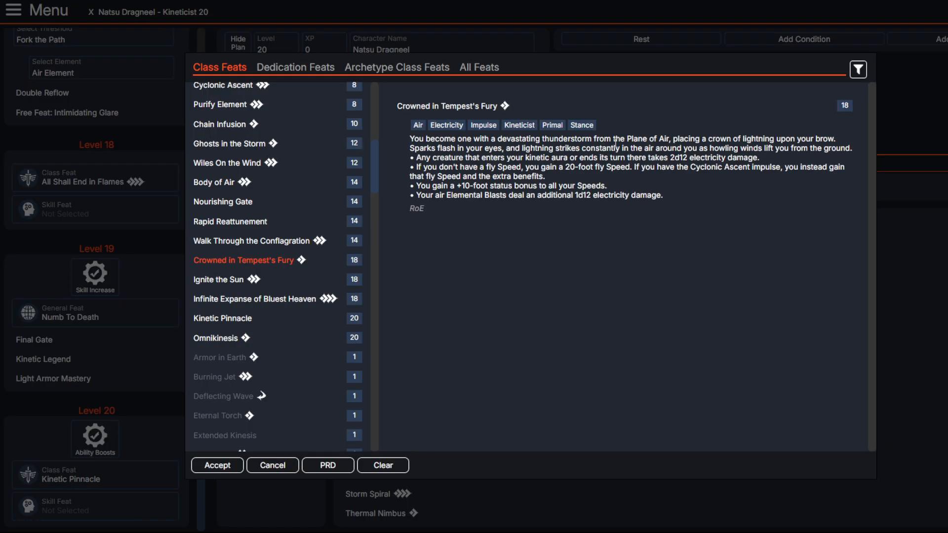
pyautogui.moveTo(657, 134); pyautogui.dragTo(561, 182)
pyautogui.click(560, 137)
pyautogui.moveTo(454, 196); pyautogui.dragTo(638, 197)
pyautogui.click(579, 200)
pyautogui.click(637, 198)
pyautogui.click(636, 196)
pyautogui.moveTo(539, 197); pyautogui.dragTo(575, 197)
pyautogui.moveTo(575, 197); pyautogui.dragTo(661, 198)
pyautogui.click(661, 198)
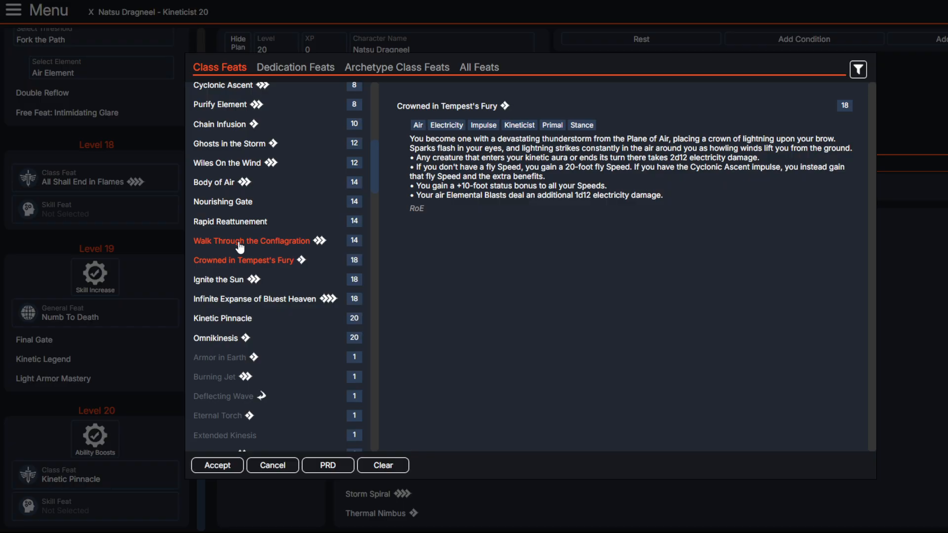
# Step: Compare other available class feats for level 20, including Ash Strider, Clear As Air, Crawling Fire, Two-Element Infusion and Volcanic Escape
pyautogui.scroll(3, 240, 244)
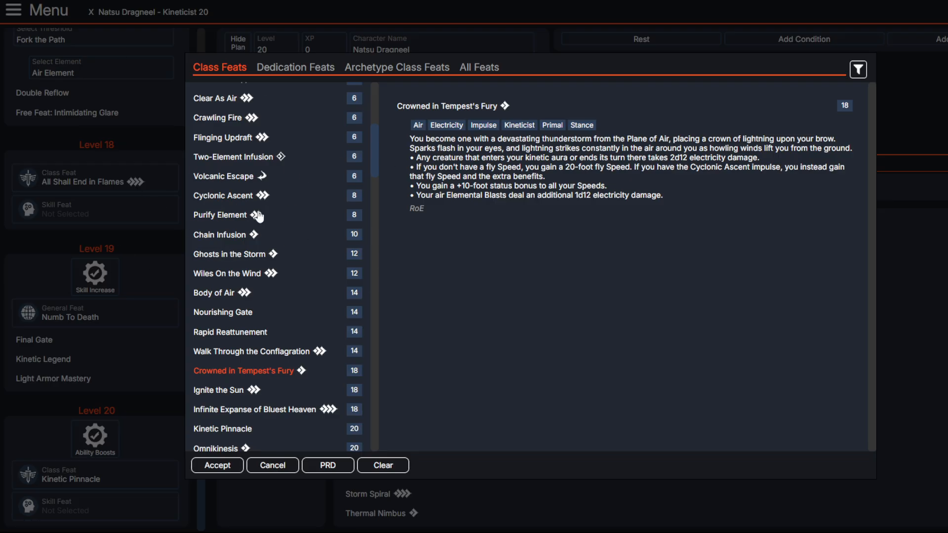
pyautogui.scroll(6, 249, 256)
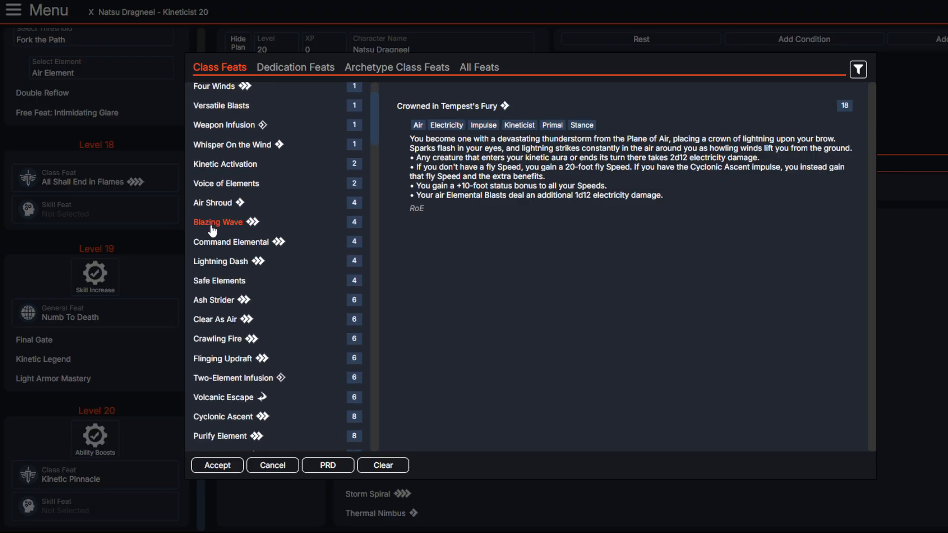
pyautogui.scroll(-3, 213, 230)
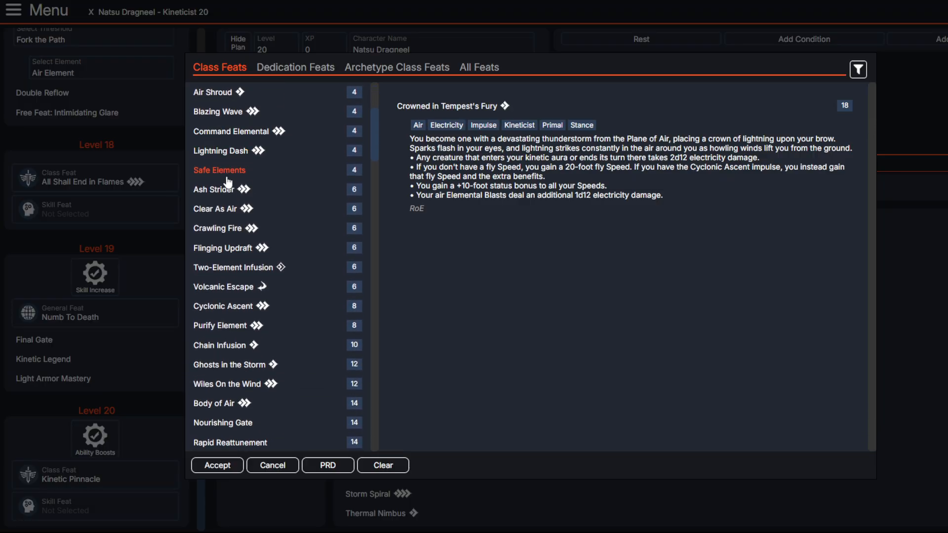
pyautogui.click(227, 191)
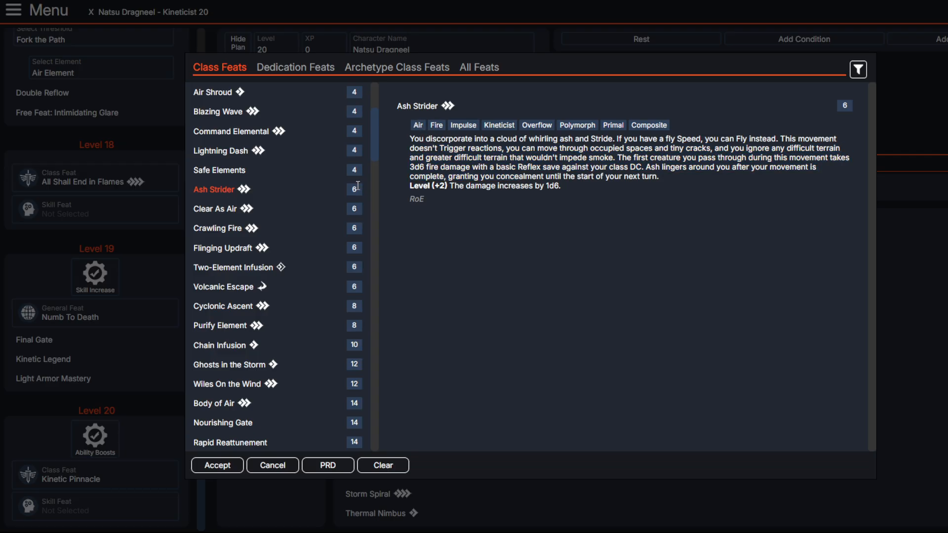
pyautogui.click(220, 209)
pyautogui.click(221, 228)
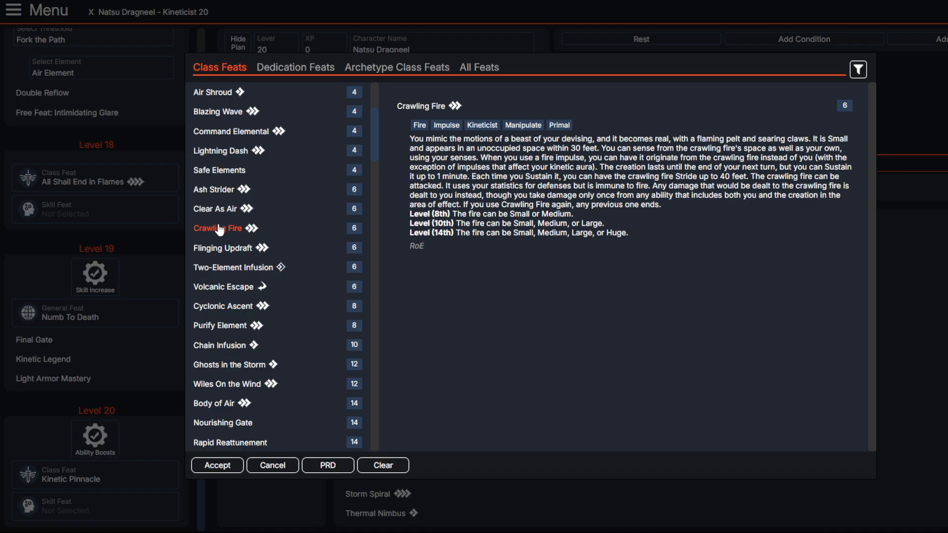
pyautogui.scroll(-3, 220, 227)
pyautogui.click(222, 193)
pyautogui.click(224, 213)
pyautogui.click(224, 230)
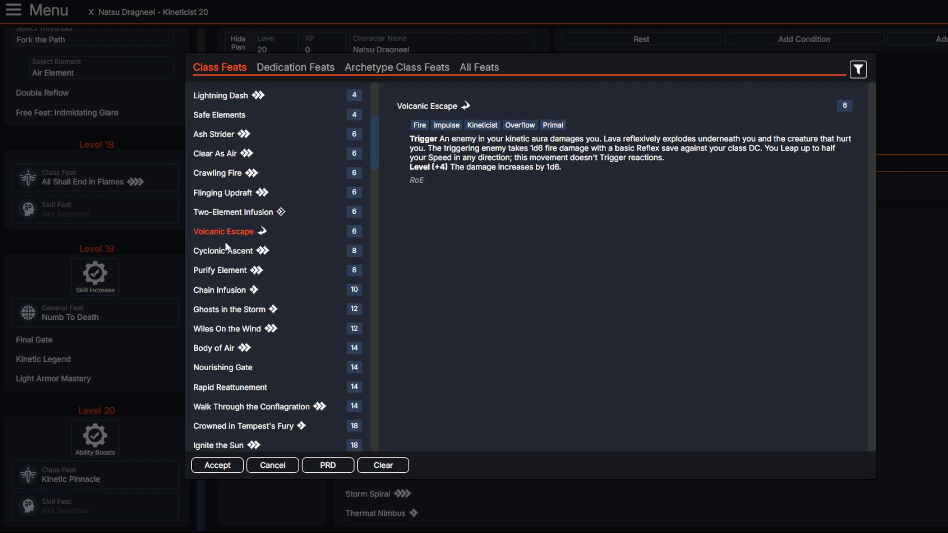
pyautogui.scroll(-3, 225, 242)
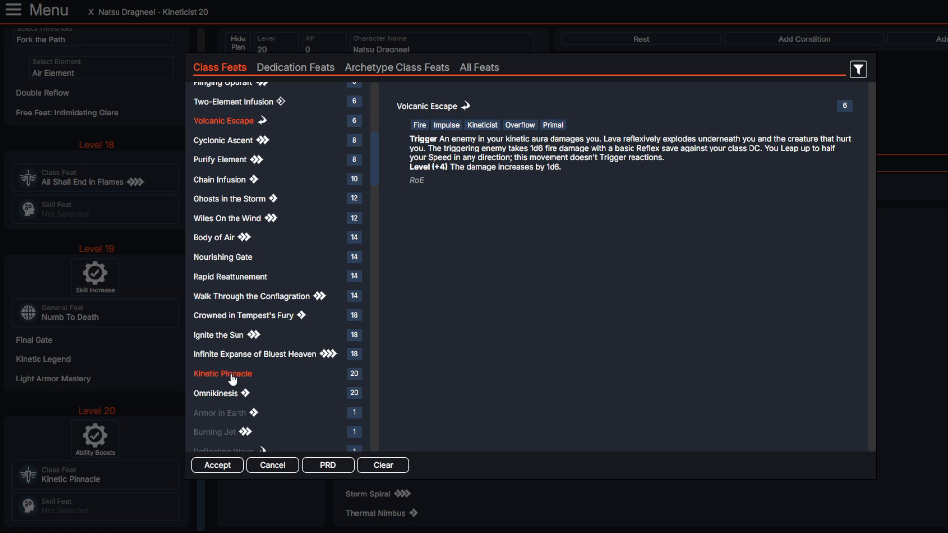
# Step: Set the level 20 class feat to Crowned in Tempest's Fury and return to the level 1 choices
pyautogui.click(238, 322)
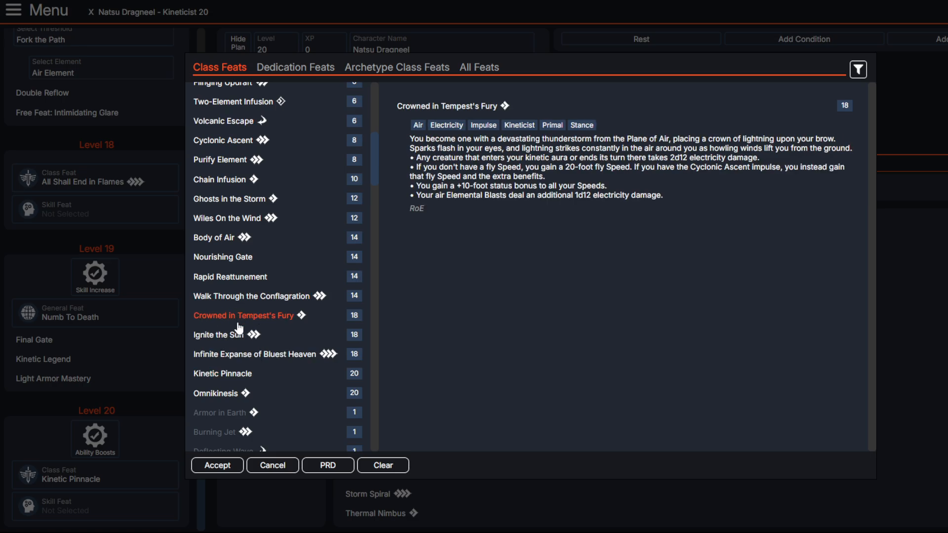
pyautogui.click(217, 465)
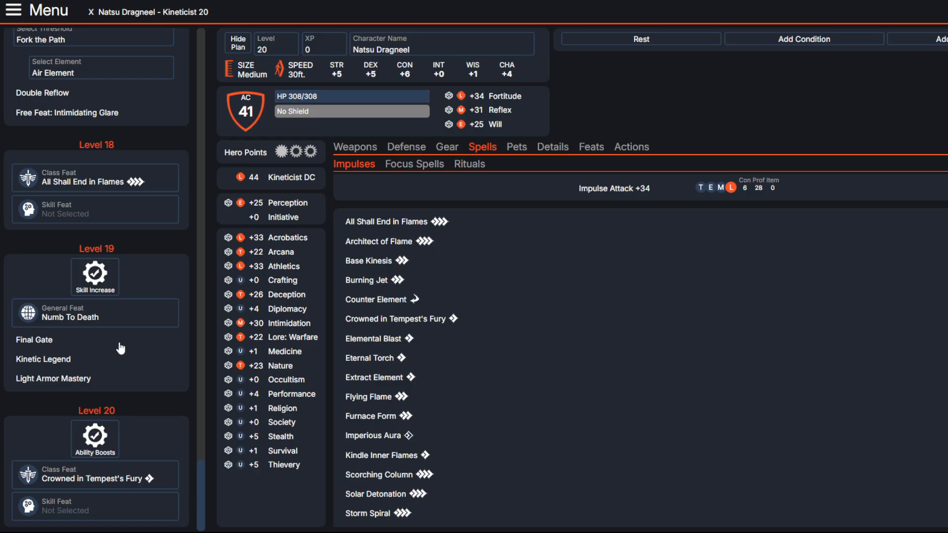
pyautogui.scroll(20, 120, 349)
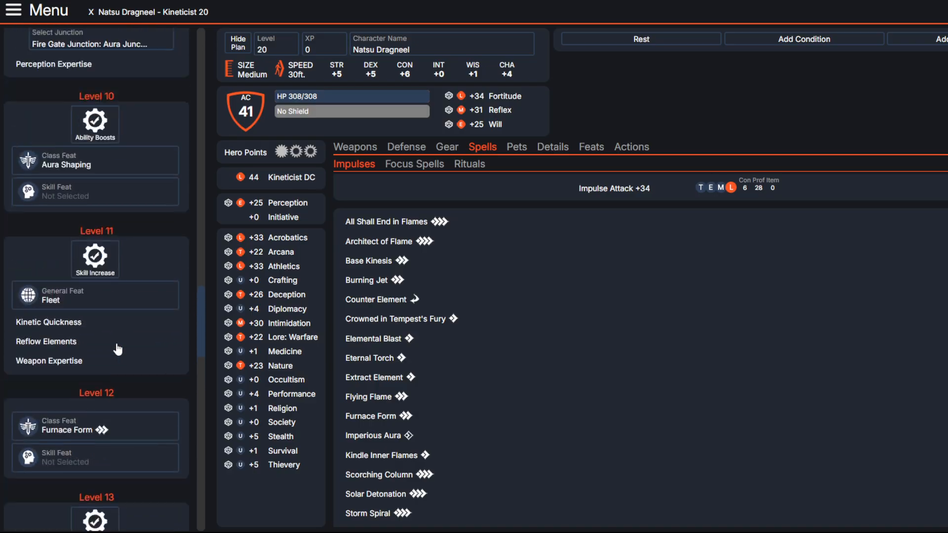
pyautogui.scroll(20, 118, 348)
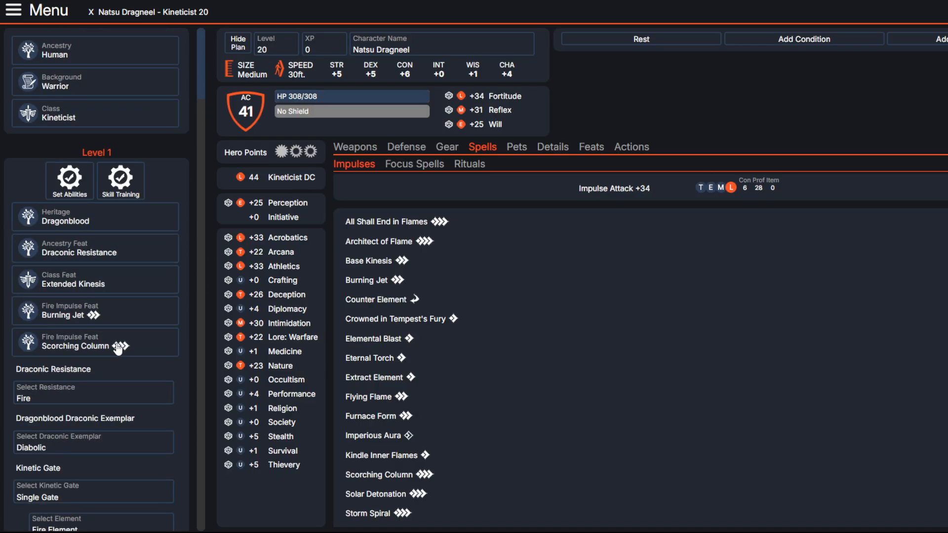